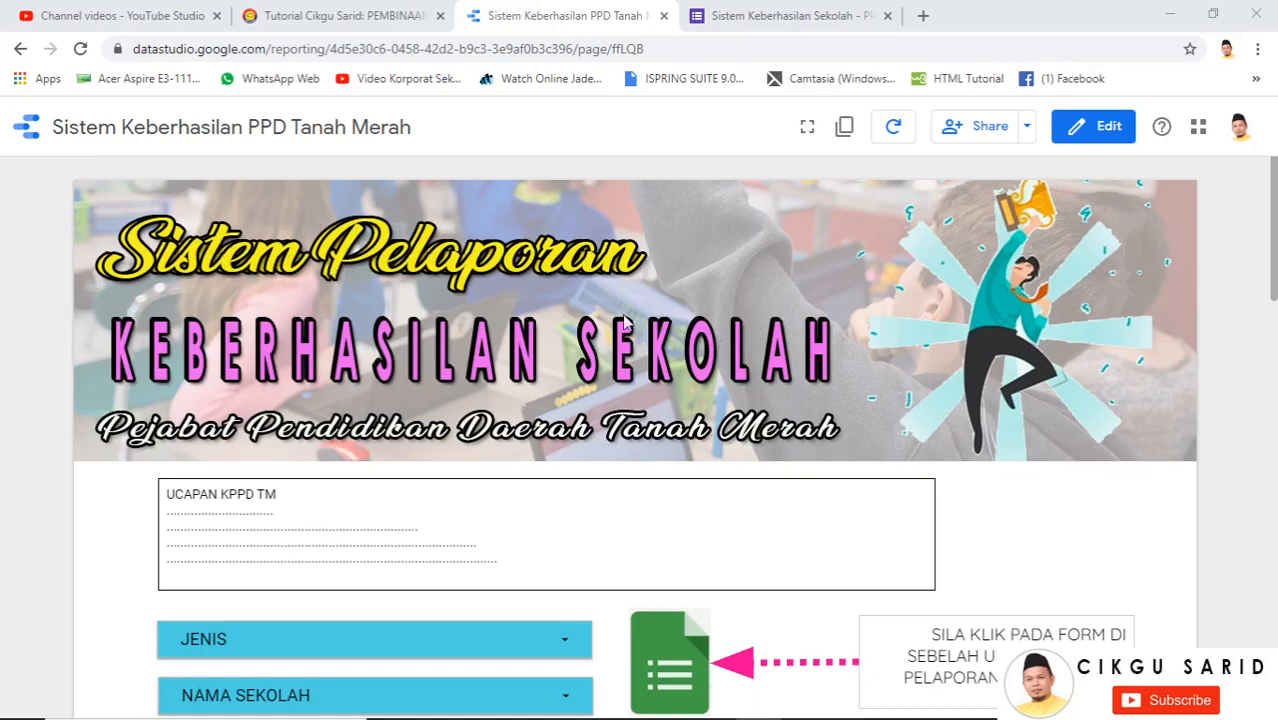
# Enter edit mode, add a text box right of UCAPAN KPPD TM labelled CAETAK SIJIL, and select the stray A
pyautogui.scroll(2, 1011, 424)
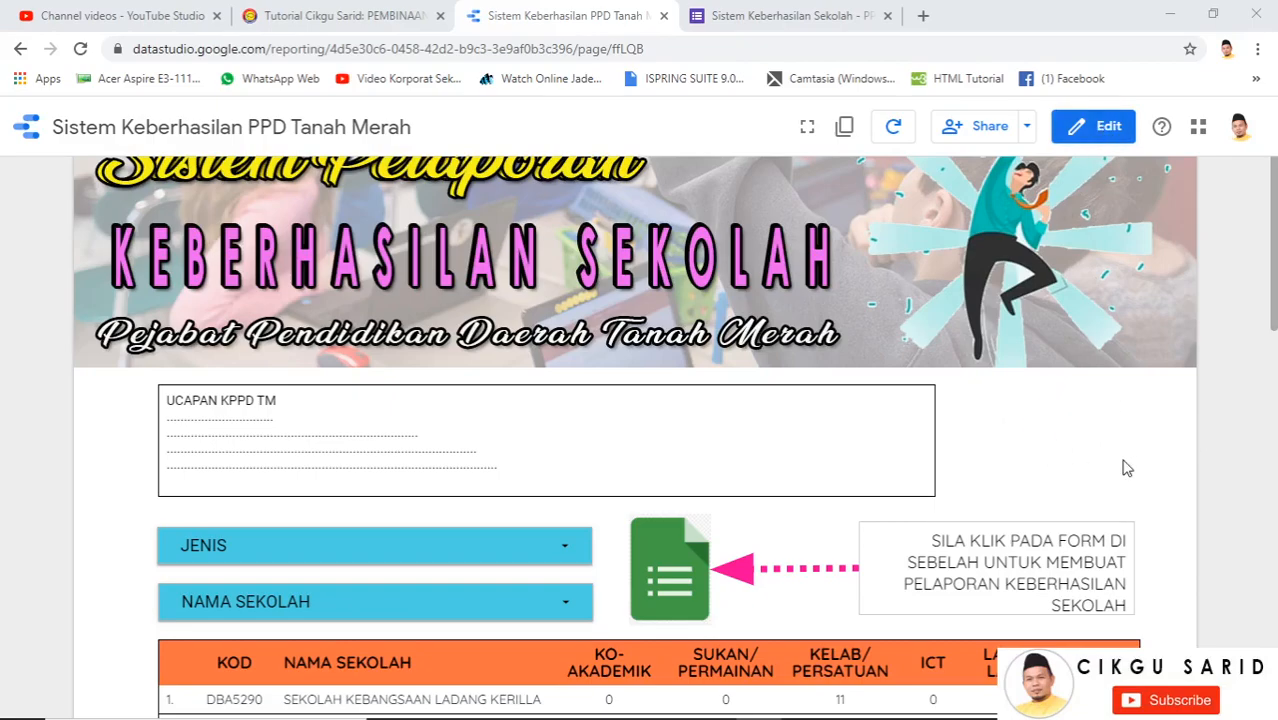
pyautogui.click(1098, 138)
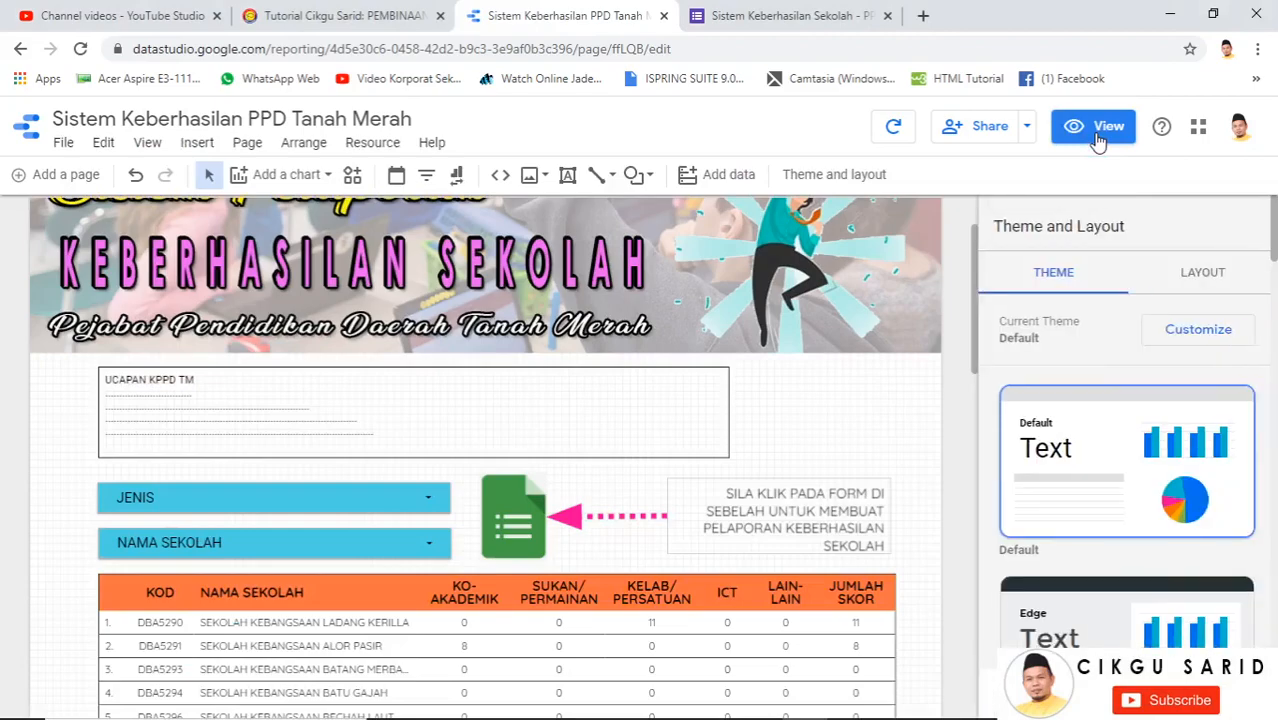
pyautogui.click(568, 177)
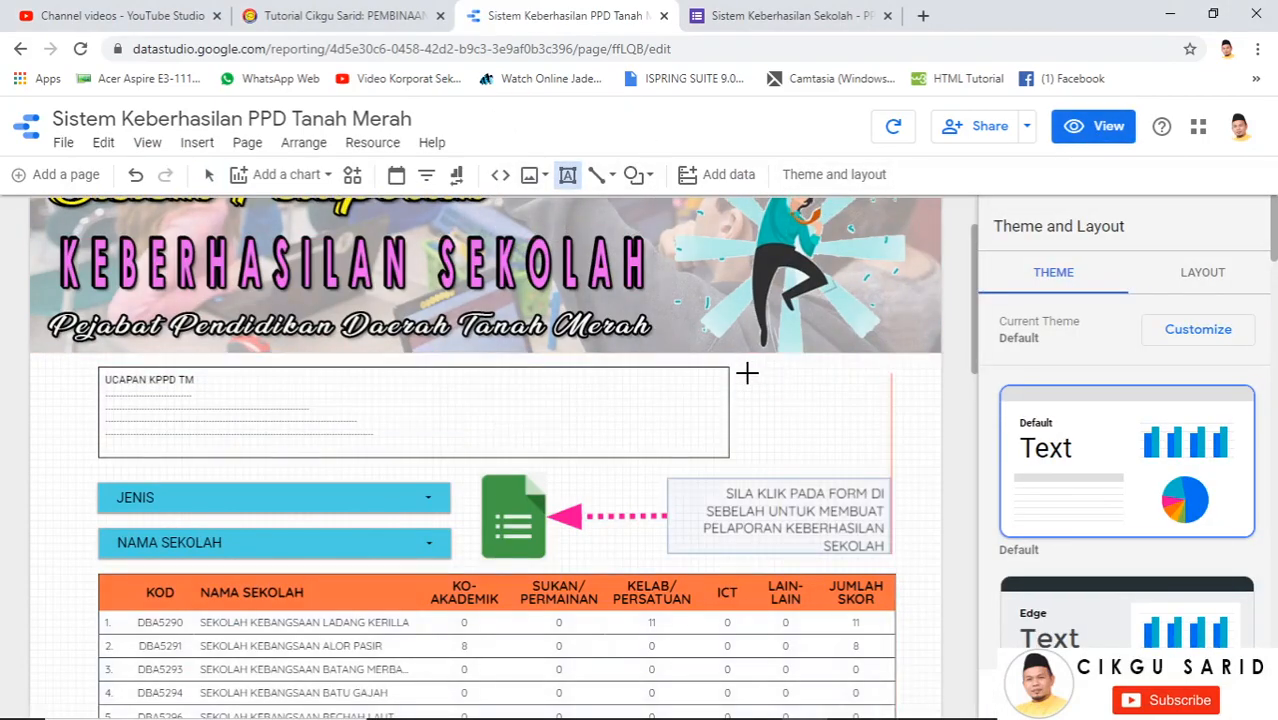
pyautogui.moveTo(746, 375); pyautogui.dragTo(892, 413)
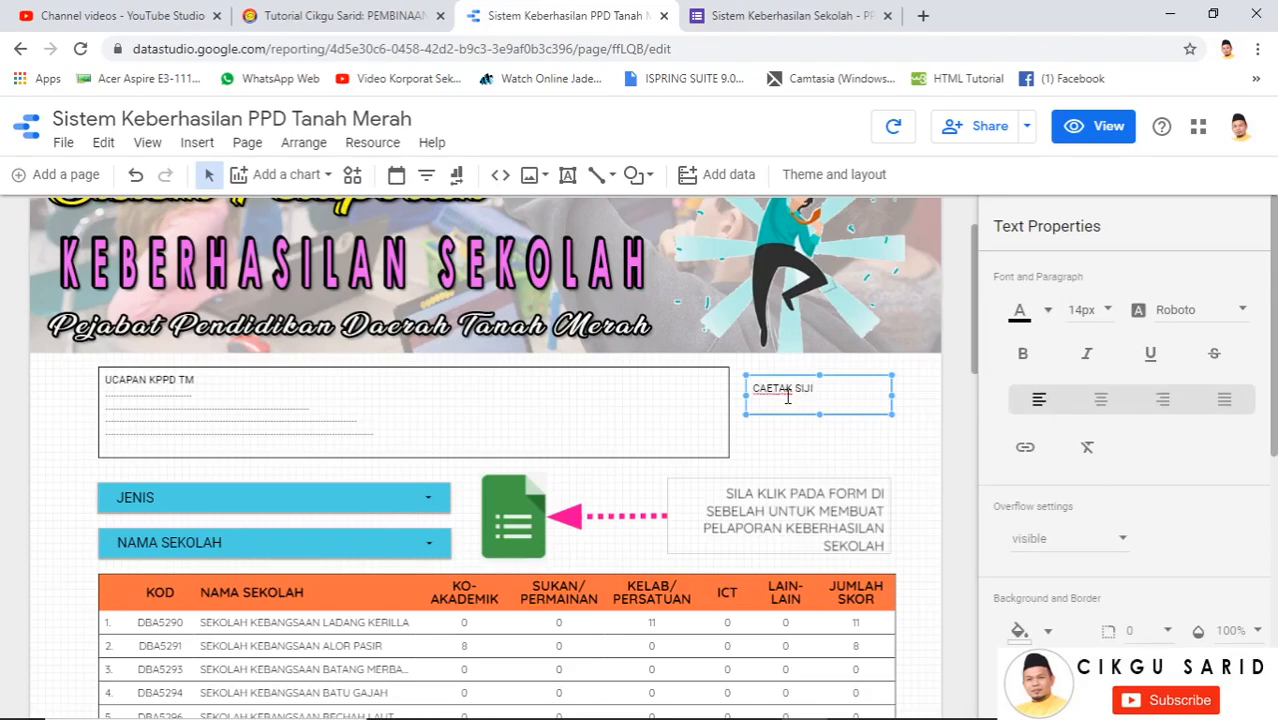
pyautogui.moveTo(831, 387); pyautogui.dragTo(768, 386)
pyautogui.click(772, 388)
# Correct the label to CETAK SIJIL and set its font to Quicksand
pyautogui.press('BackSpace')
pyautogui.moveTo(816, 389); pyautogui.dragTo(740, 391)
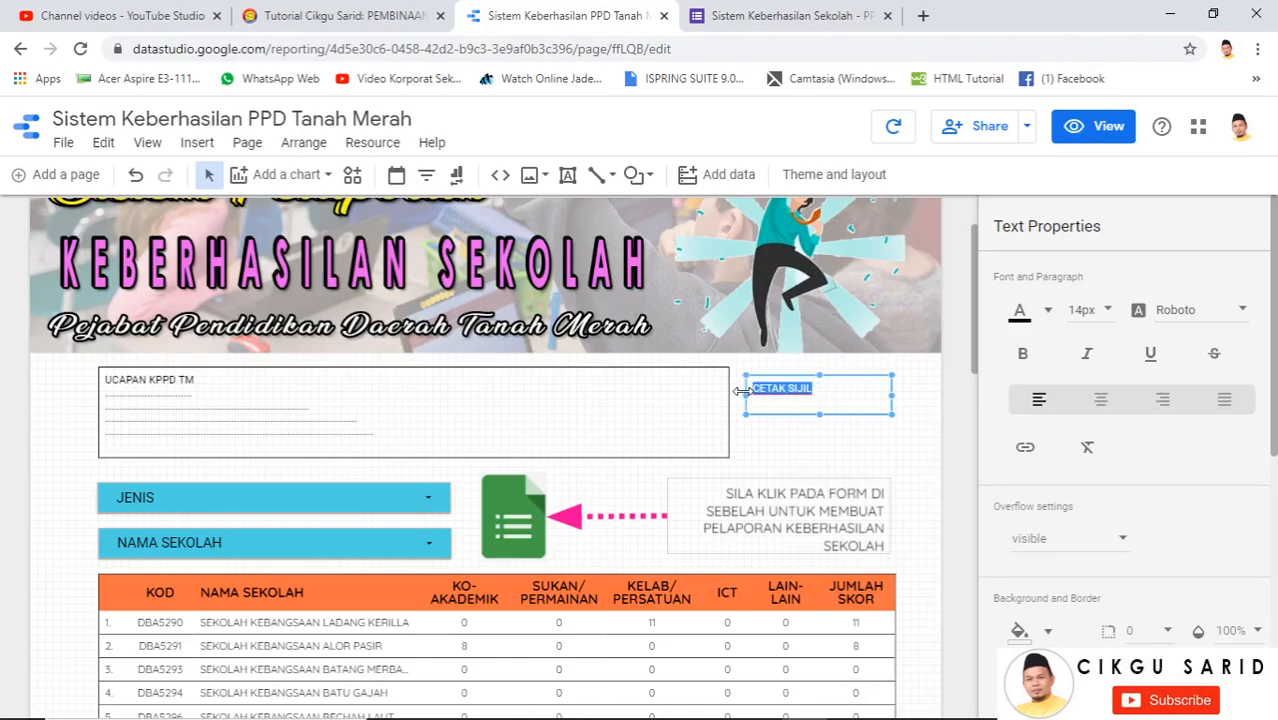
pyautogui.click(1200, 313)
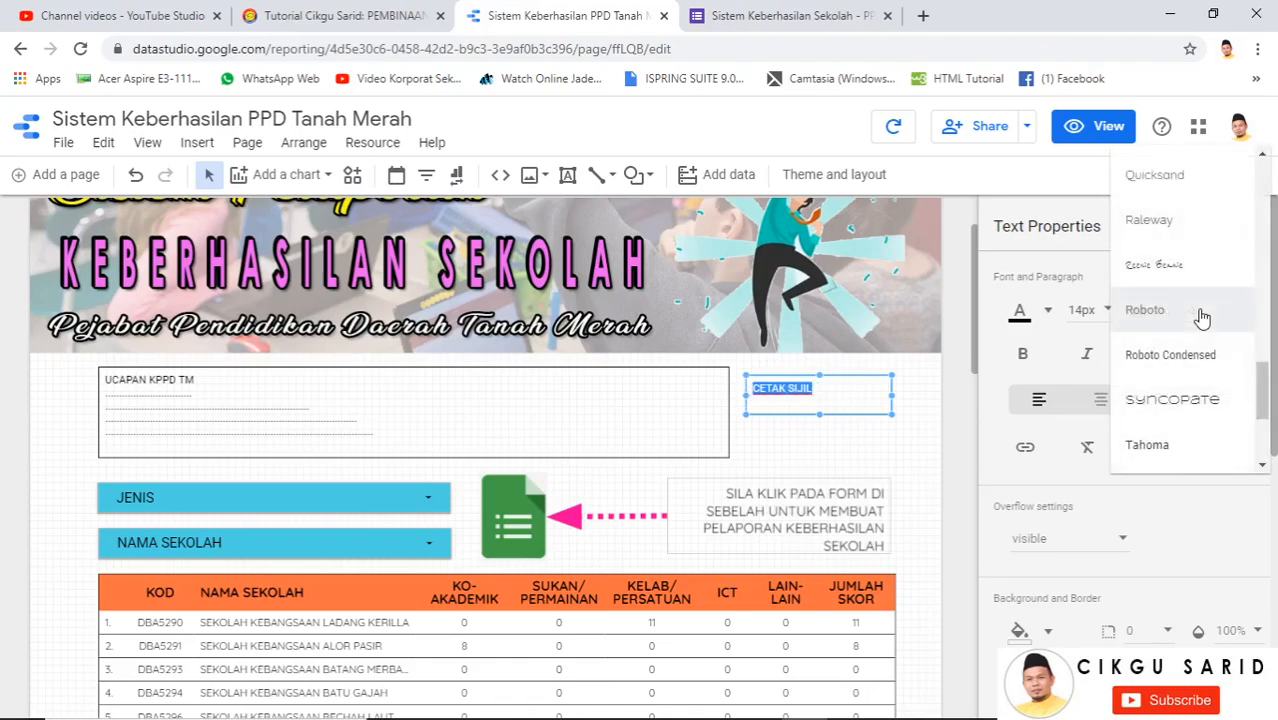
pyautogui.click(1172, 177)
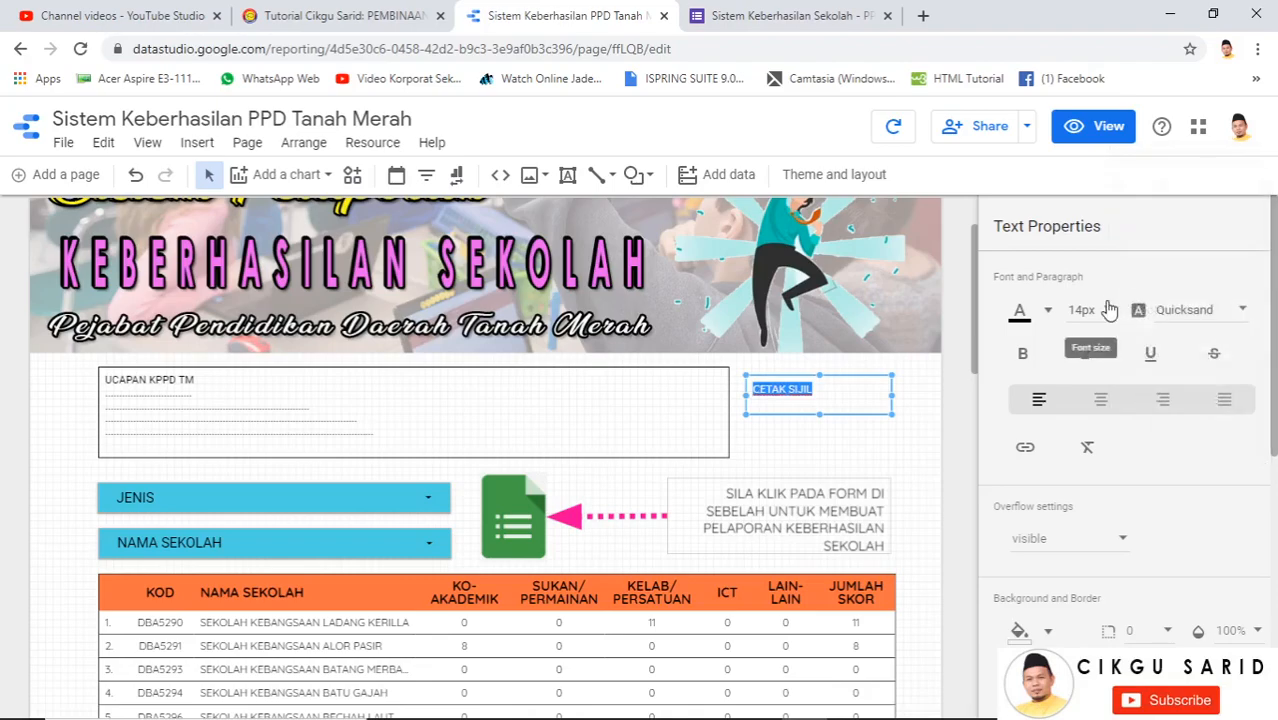
# Enlarge the label through 16px and 18px to 20px and centre-align it
pyautogui.click(1109, 311)
pyautogui.click(1112, 351)
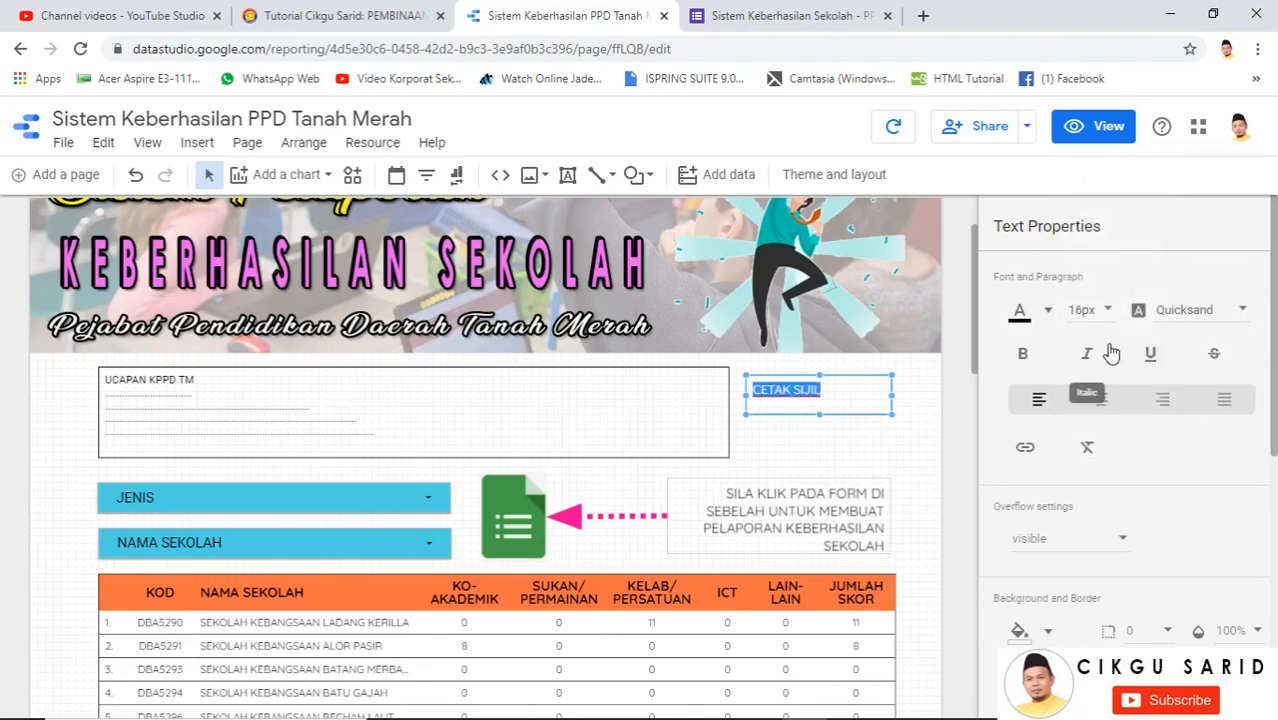
pyautogui.click(1106, 304)
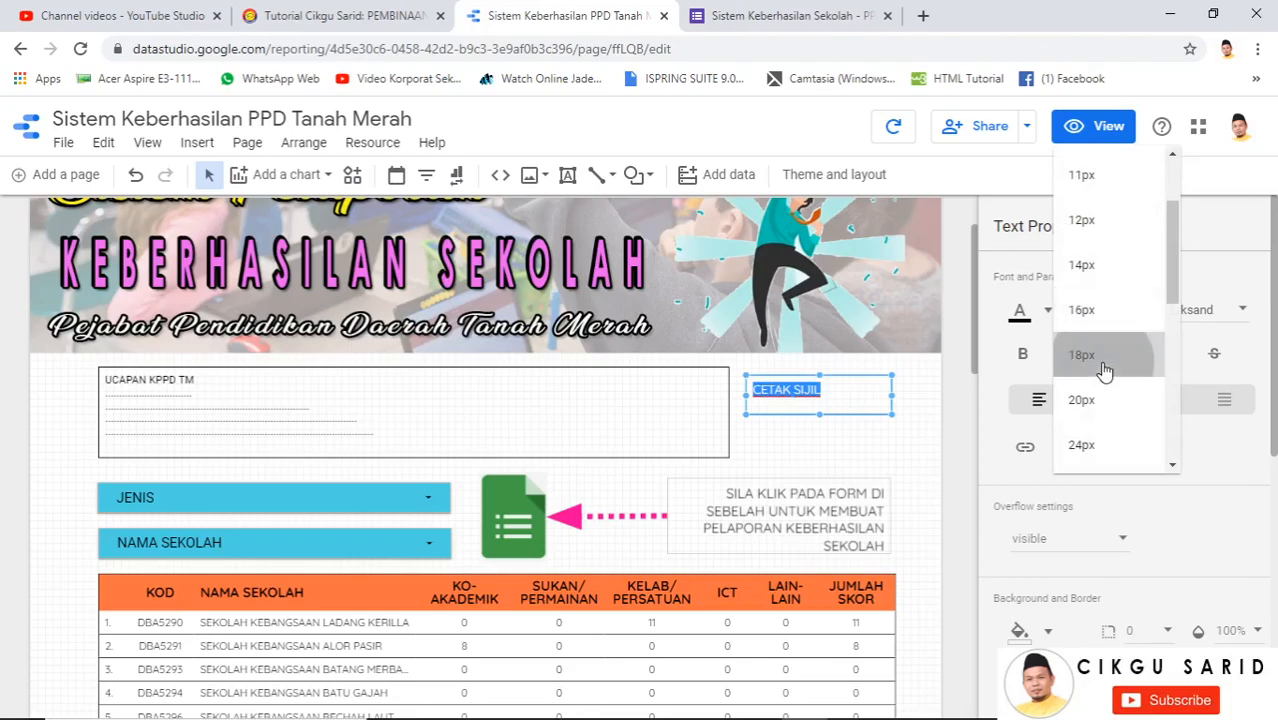
pyautogui.click(1104, 368)
pyautogui.click(1098, 313)
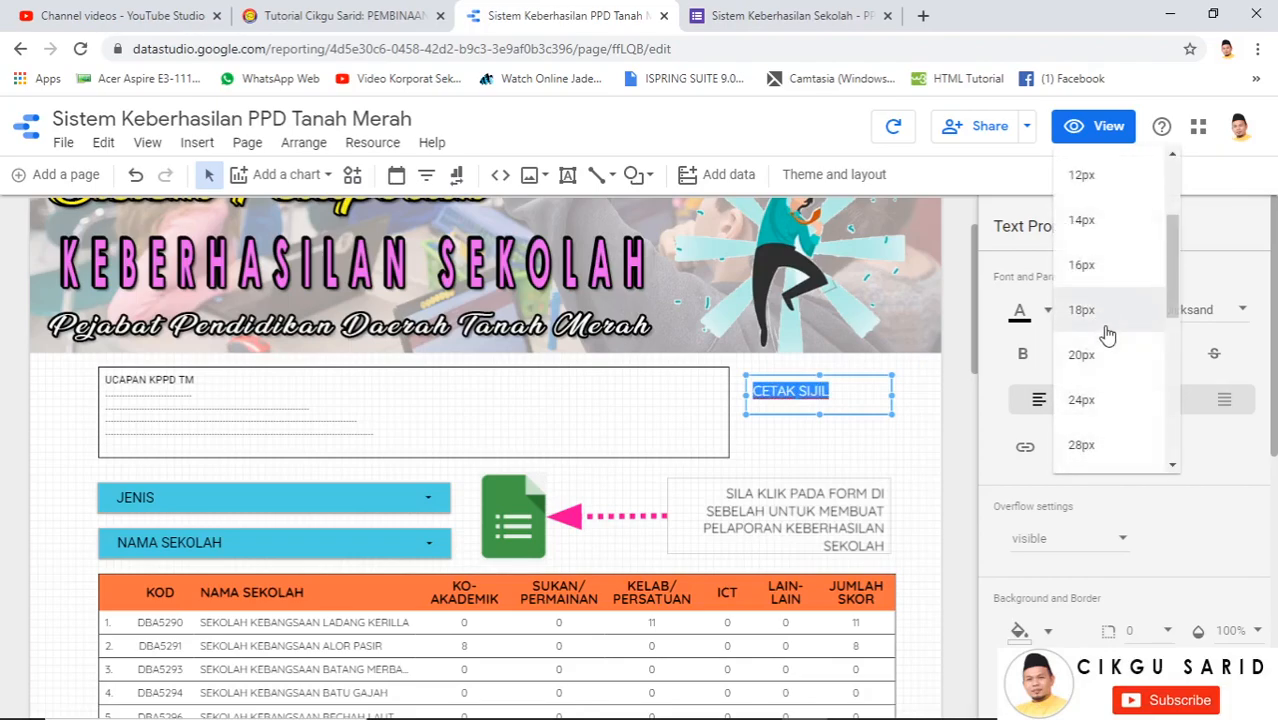
pyautogui.click(1107, 356)
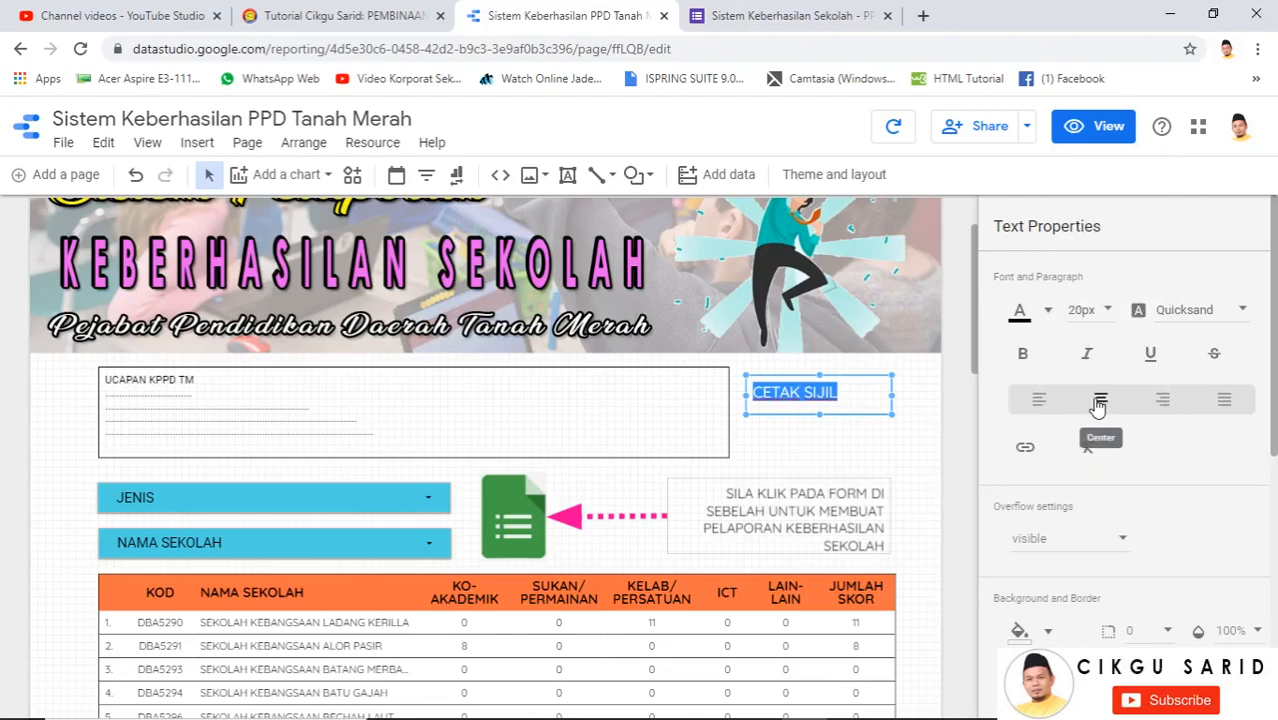
pyautogui.click(1098, 403)
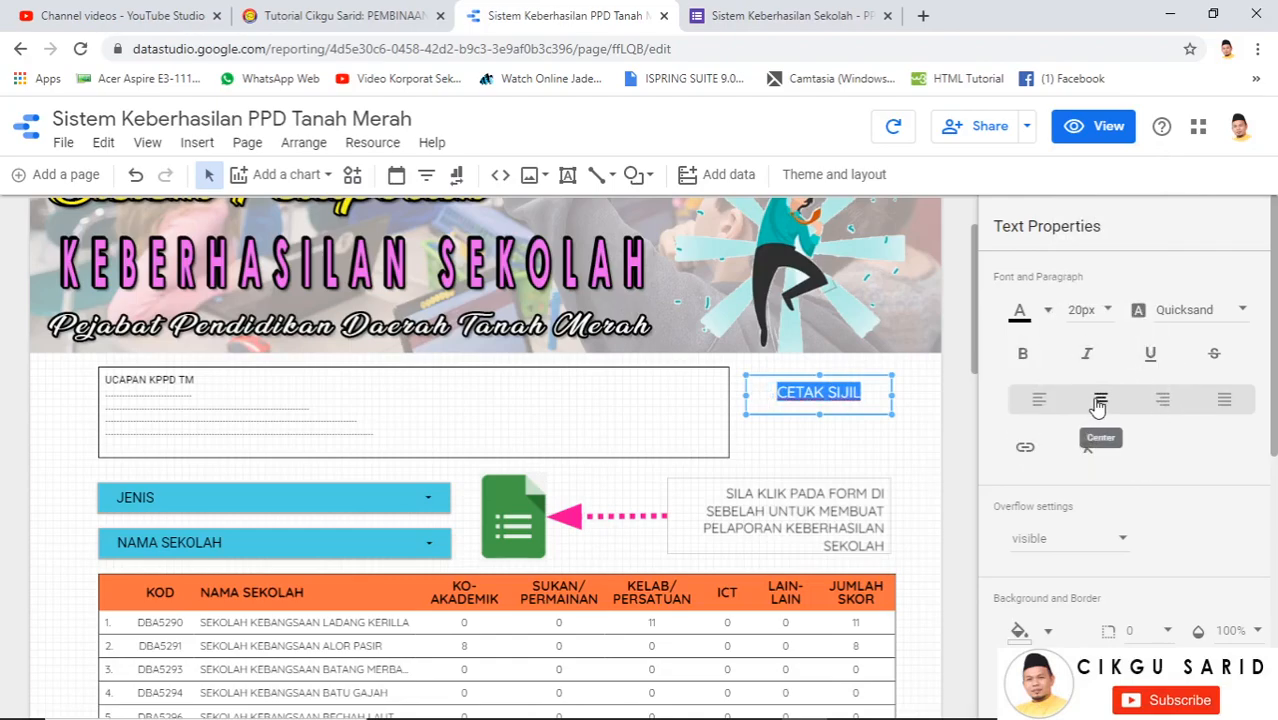
pyautogui.click(1046, 311)
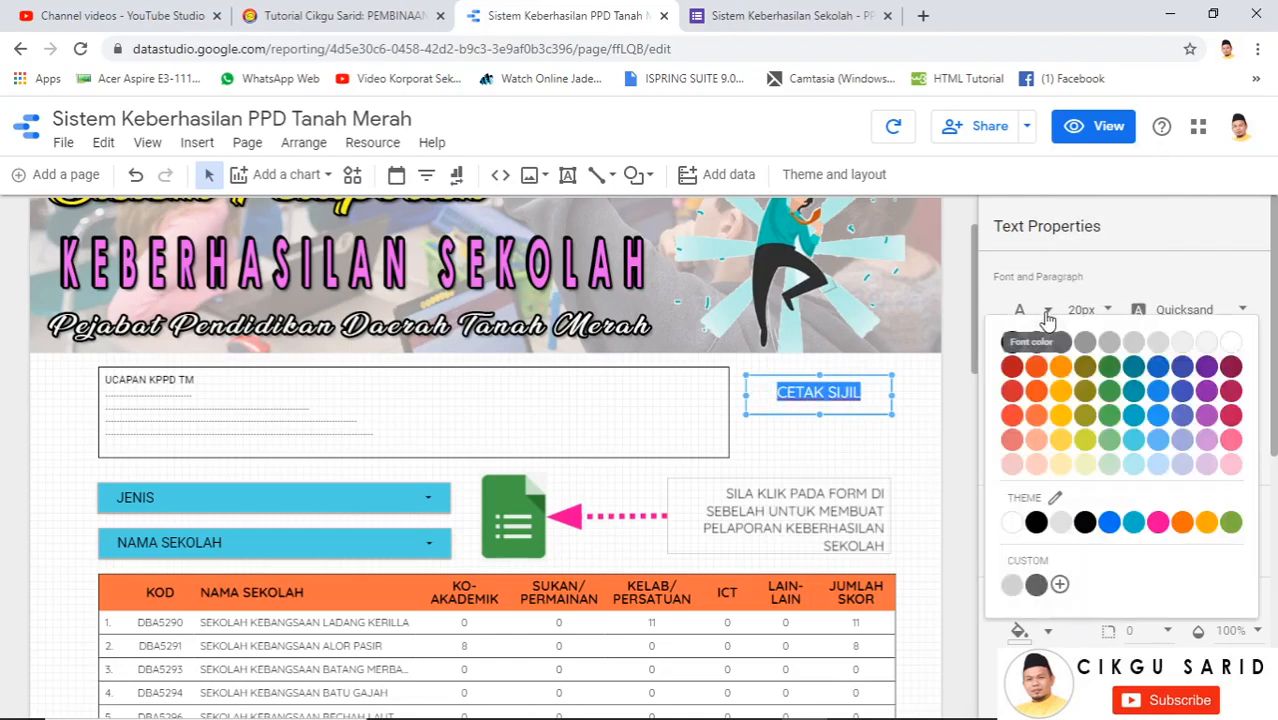
# Make the CETAK SIJIL text pink and bold
pyautogui.click(1157, 522)
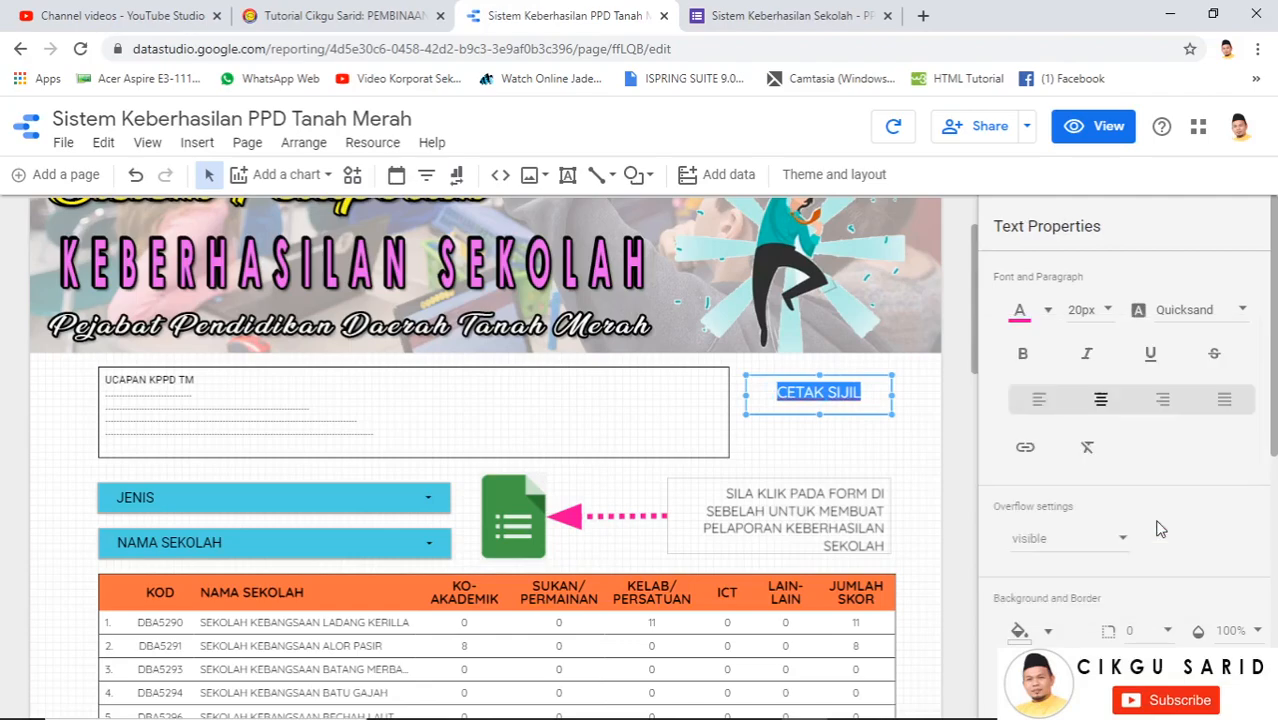
pyautogui.click(1022, 357)
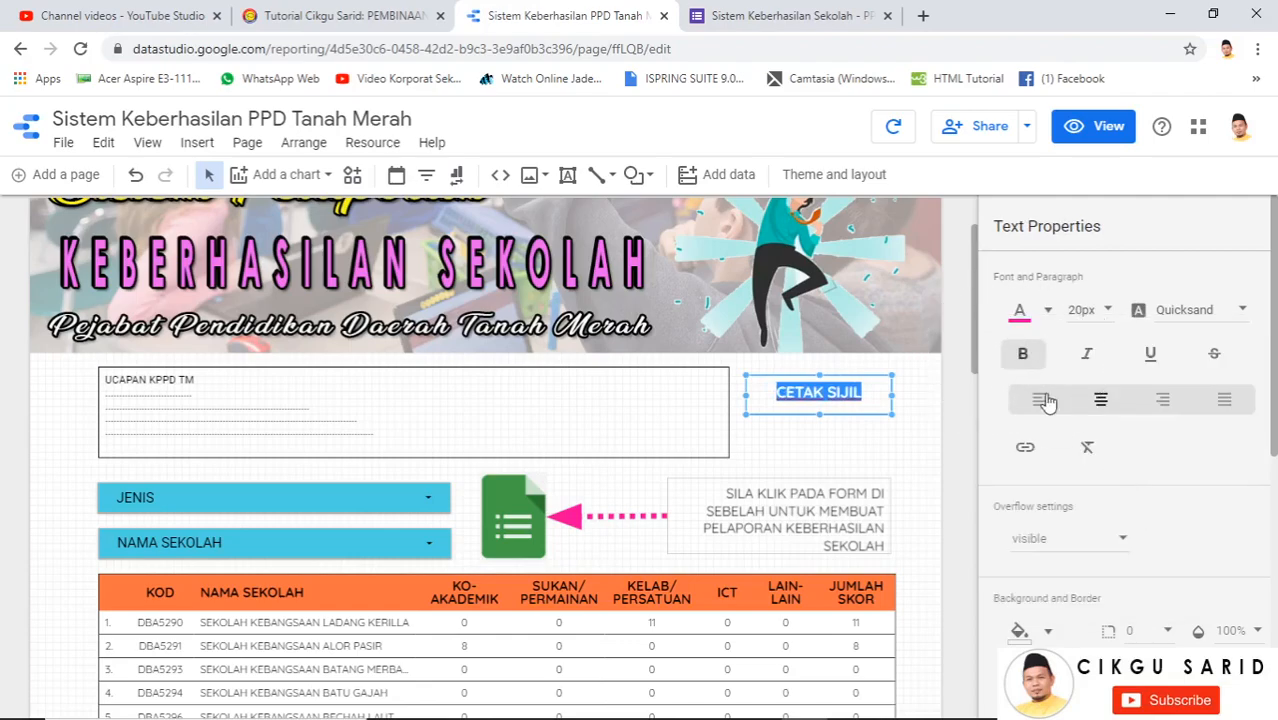
pyautogui.scroll(-3, 1058, 480)
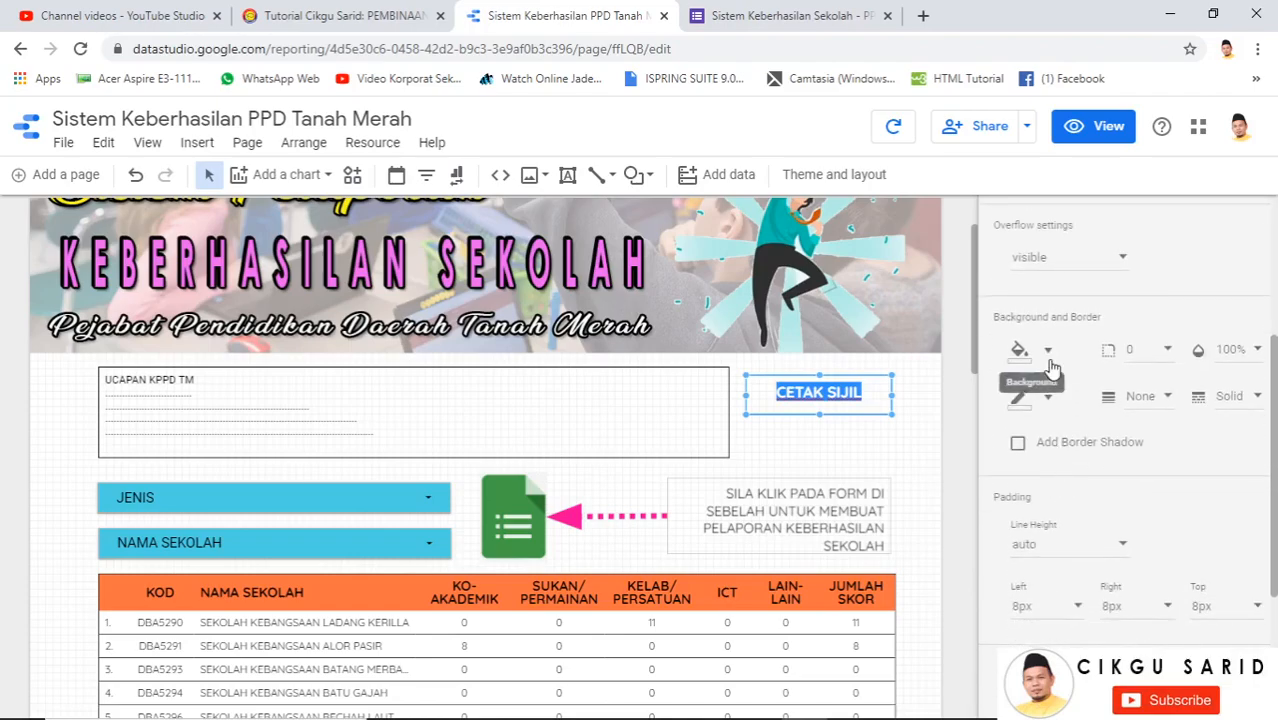
# Fill the CETAK SIJIL box with light blue and give it a border colour
pyautogui.click(1022, 352)
pyautogui.scroll(1, 1087, 313)
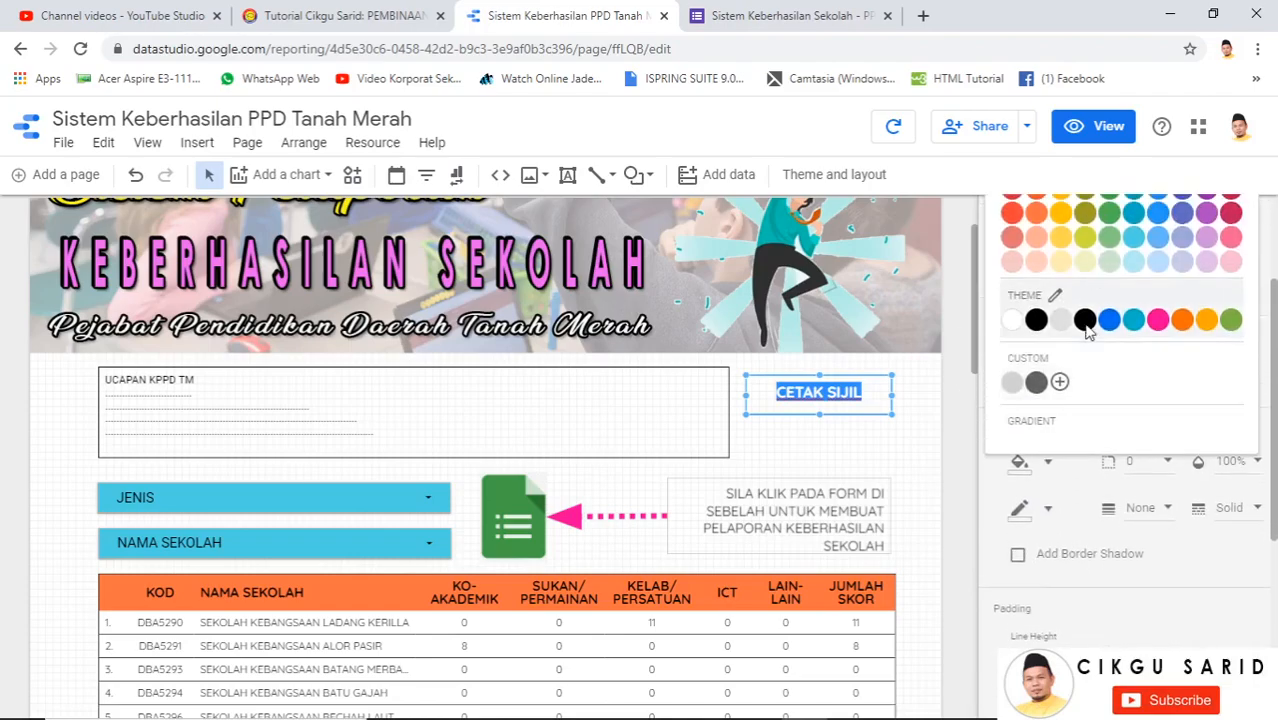
pyautogui.click(1135, 343)
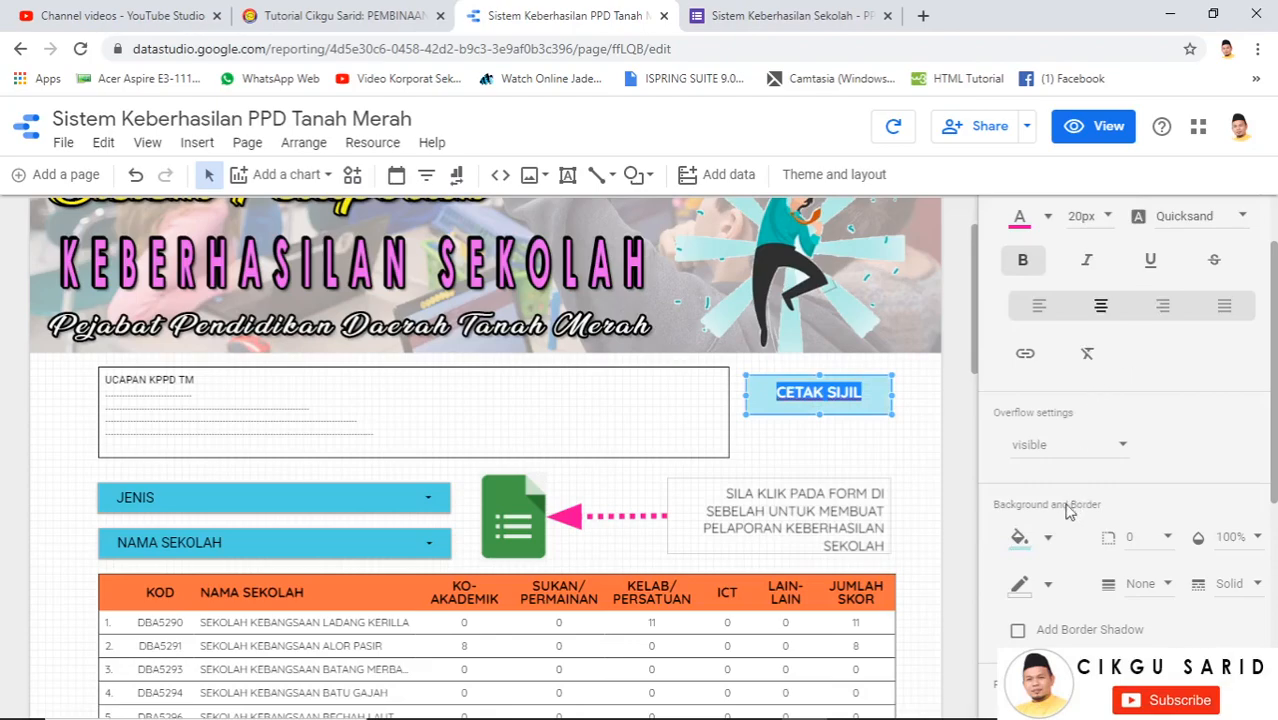
pyautogui.click(1019, 584)
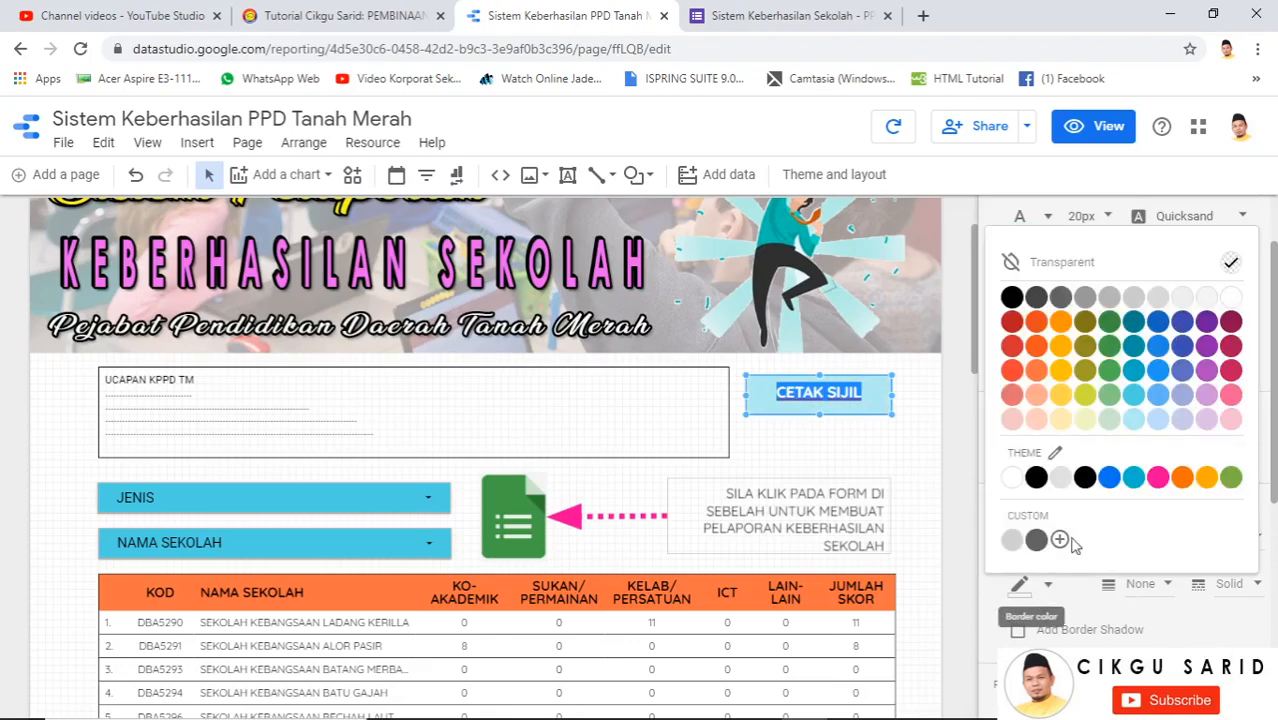
pyautogui.click(1110, 299)
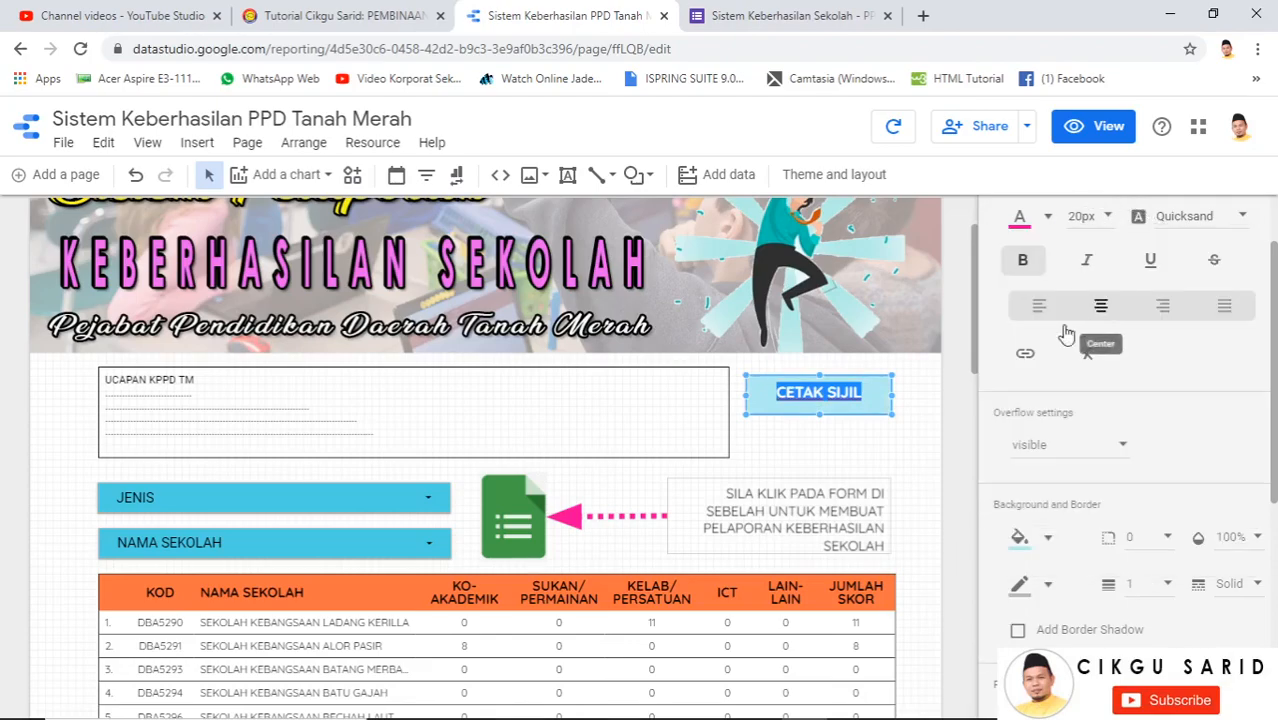
pyautogui.click(953, 402)
pyautogui.click(868, 398)
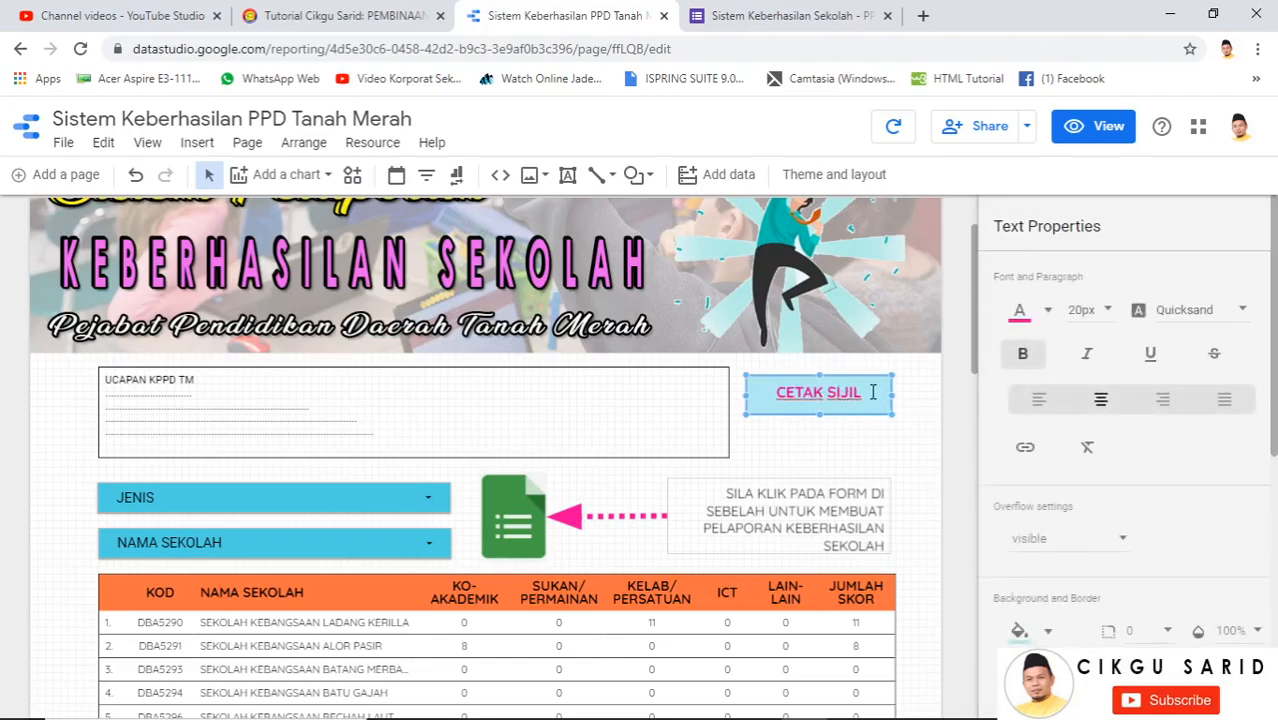
# Try line heights of 10, 16 and 24px, settling on 32px for the CETAK SIJIL label
pyautogui.scroll(-5, 1043, 485)
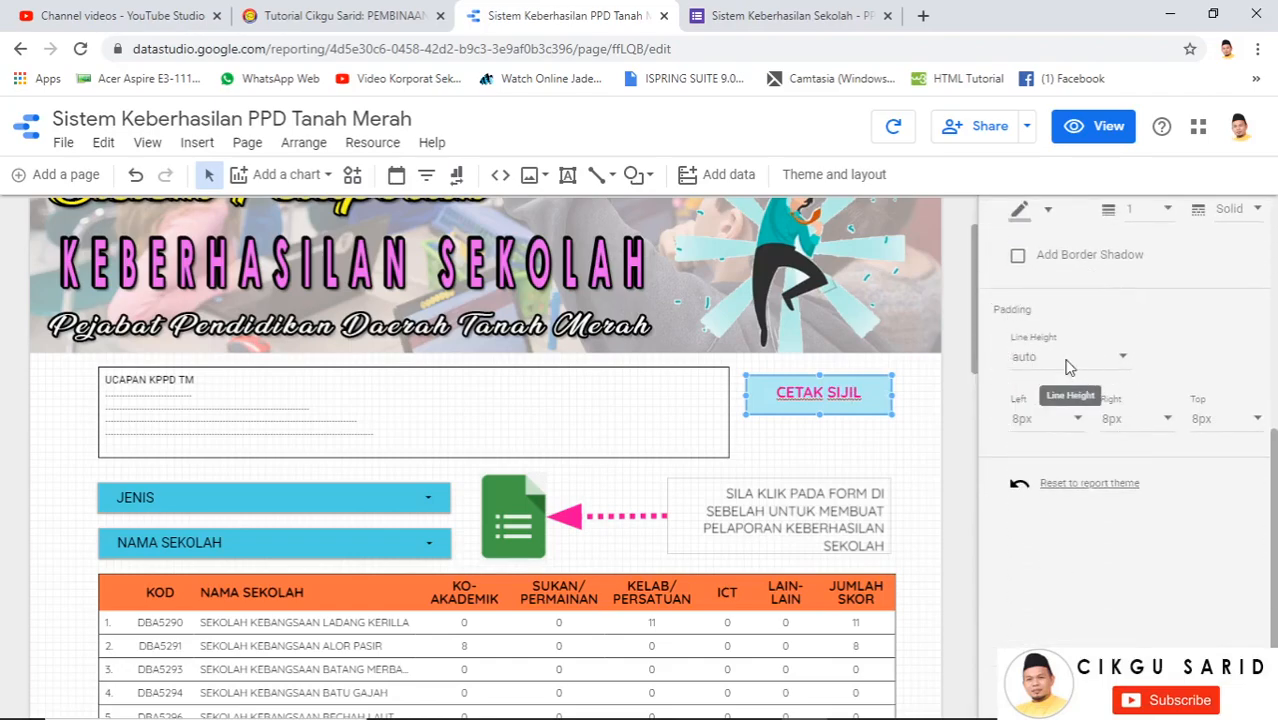
pyautogui.click(1067, 367)
pyautogui.click(1038, 588)
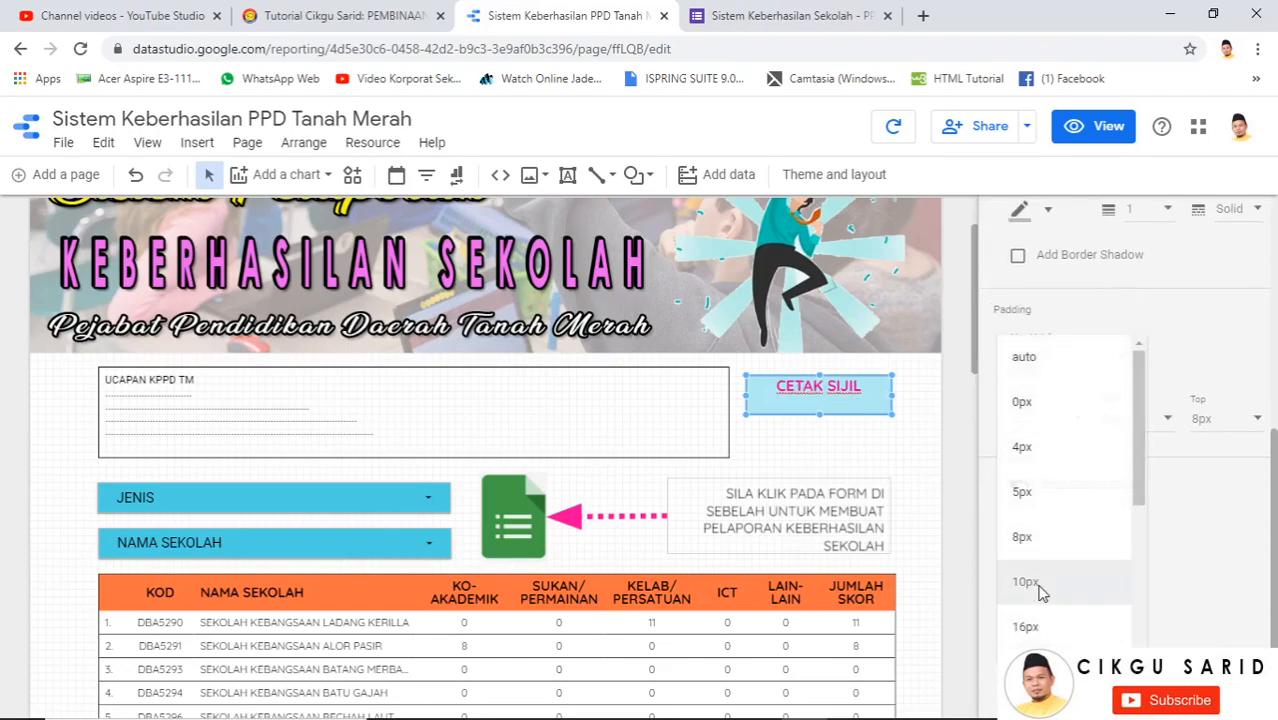
pyautogui.click(1120, 360)
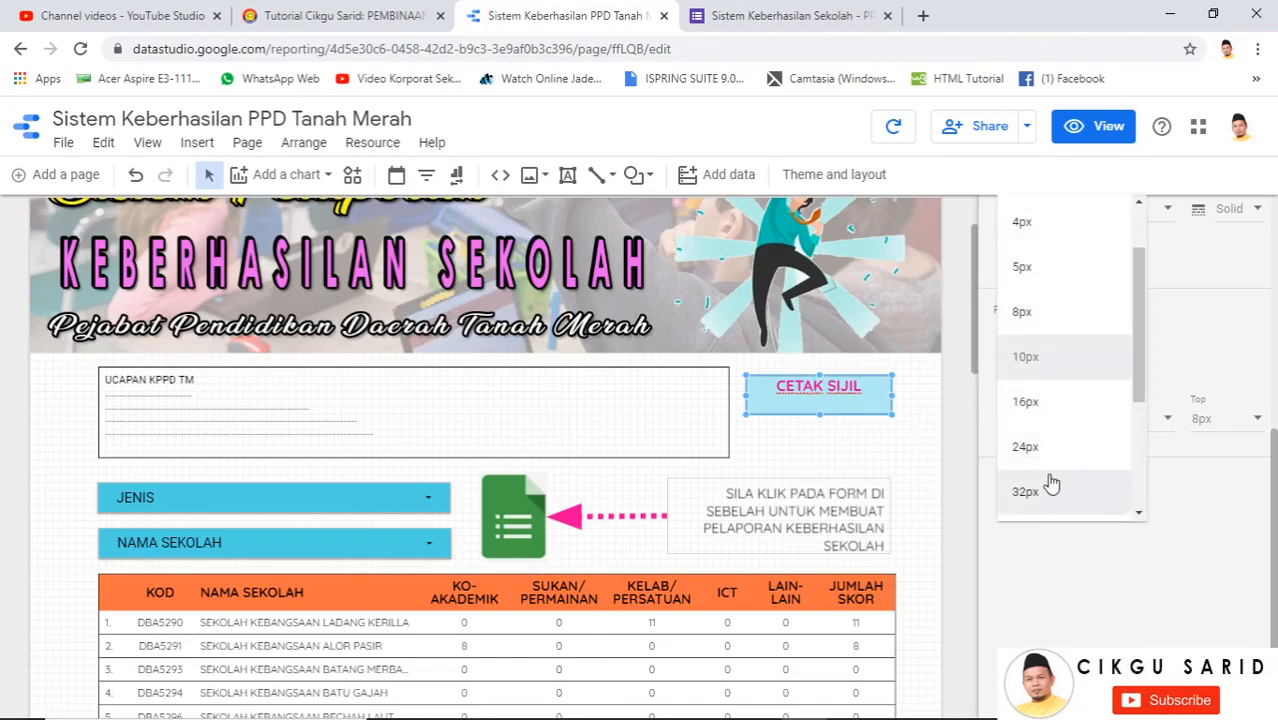
pyautogui.click(1048, 420)
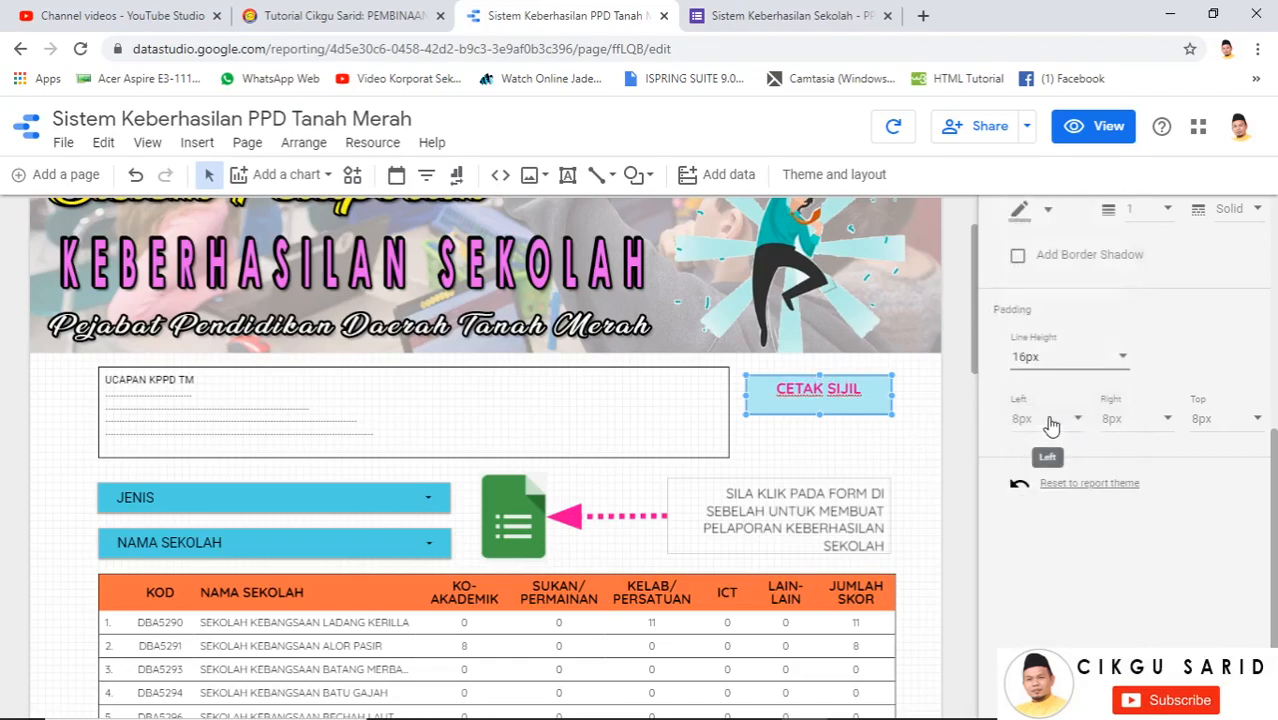
pyautogui.click(1105, 356)
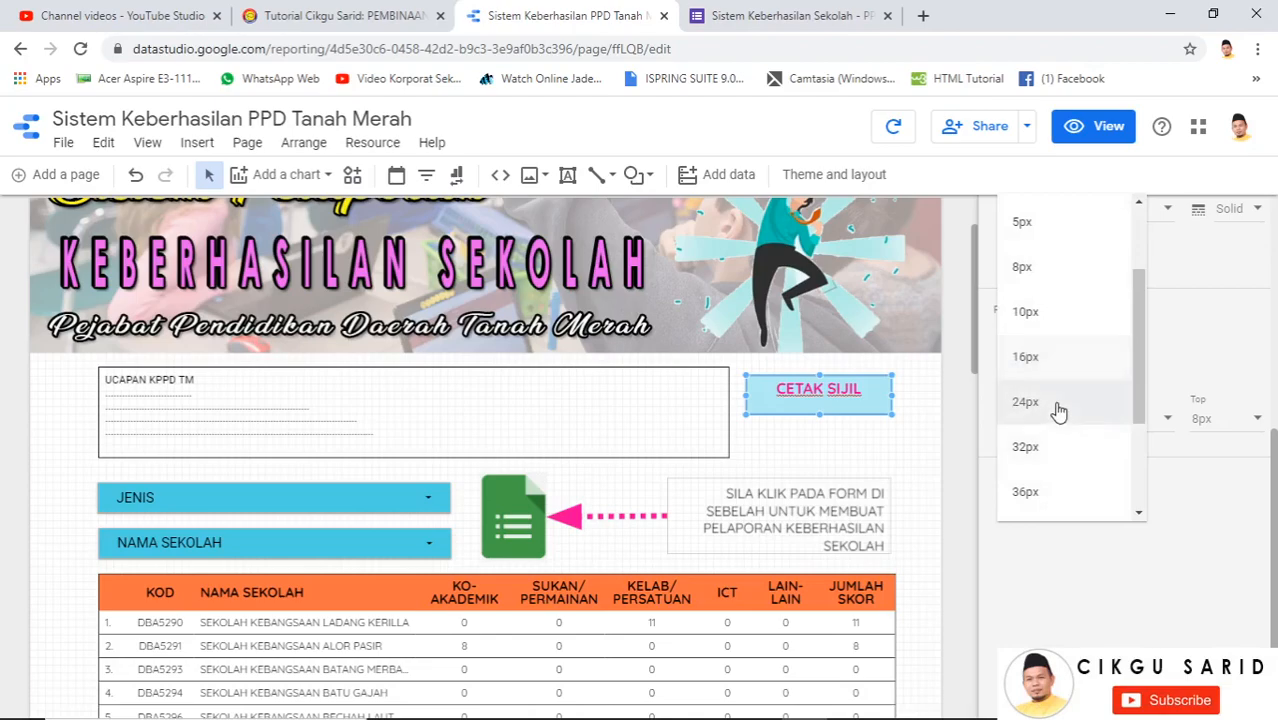
pyautogui.click(1058, 411)
pyautogui.click(1050, 368)
pyautogui.click(1050, 406)
pyautogui.click(965, 398)
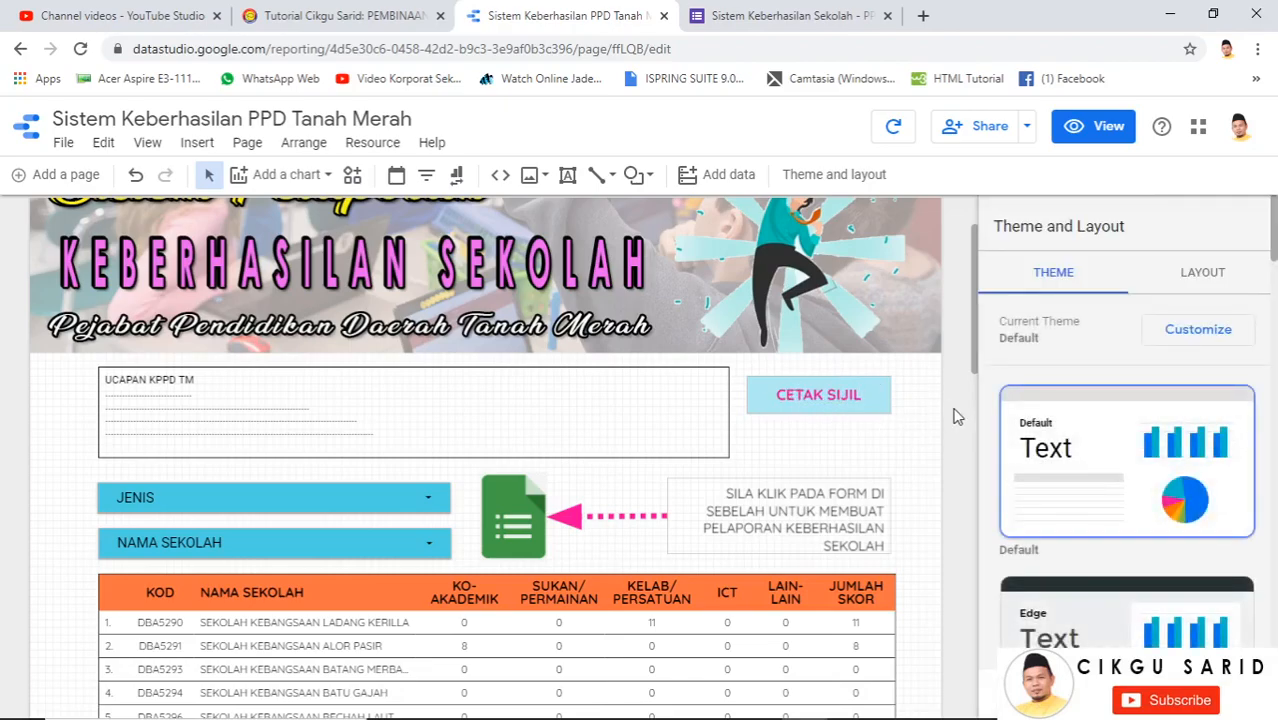
# Fill the SILA KLIK PADA FORM text box background with light cyan
pyautogui.click(818, 500)
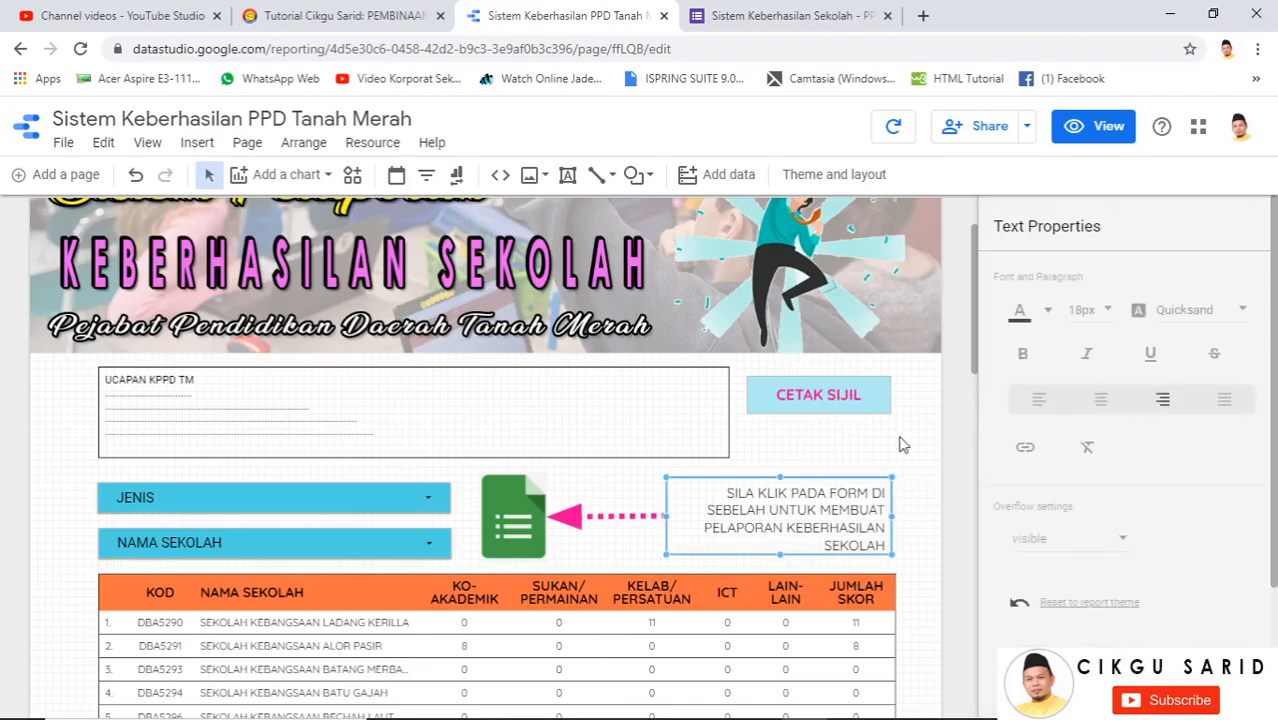
pyautogui.scroll(-1, 1064, 495)
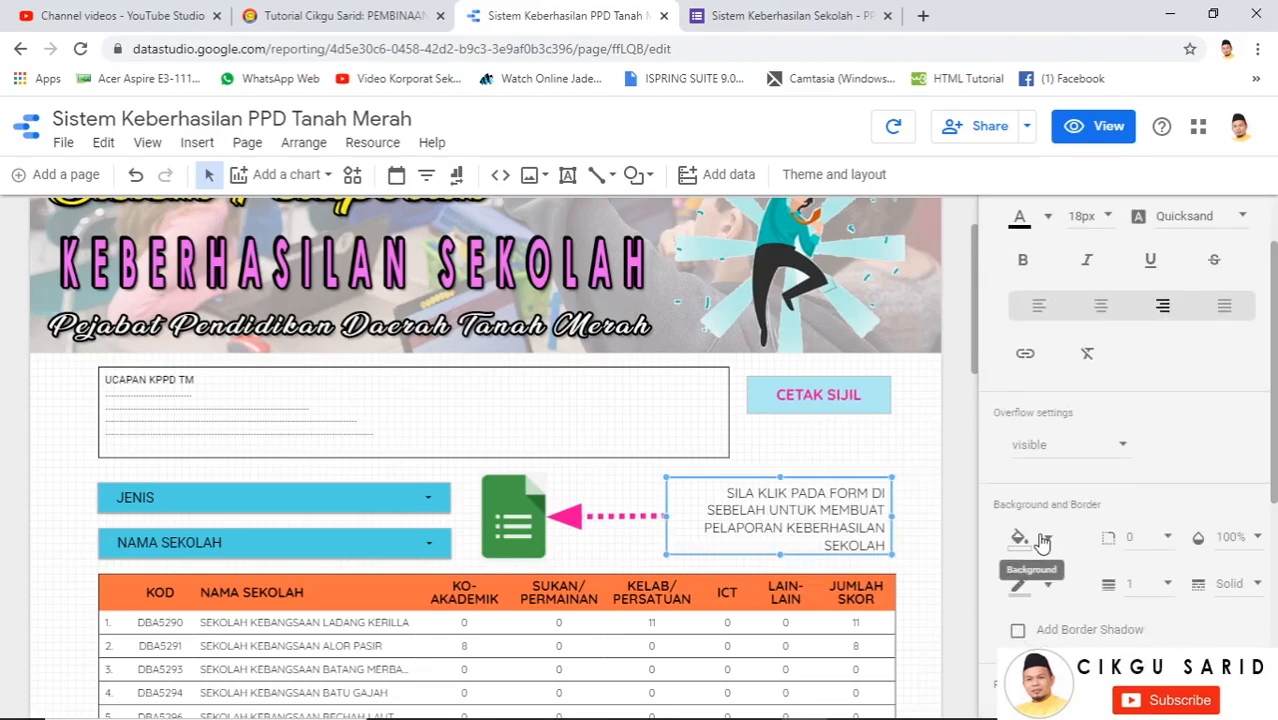
pyautogui.click(1043, 541)
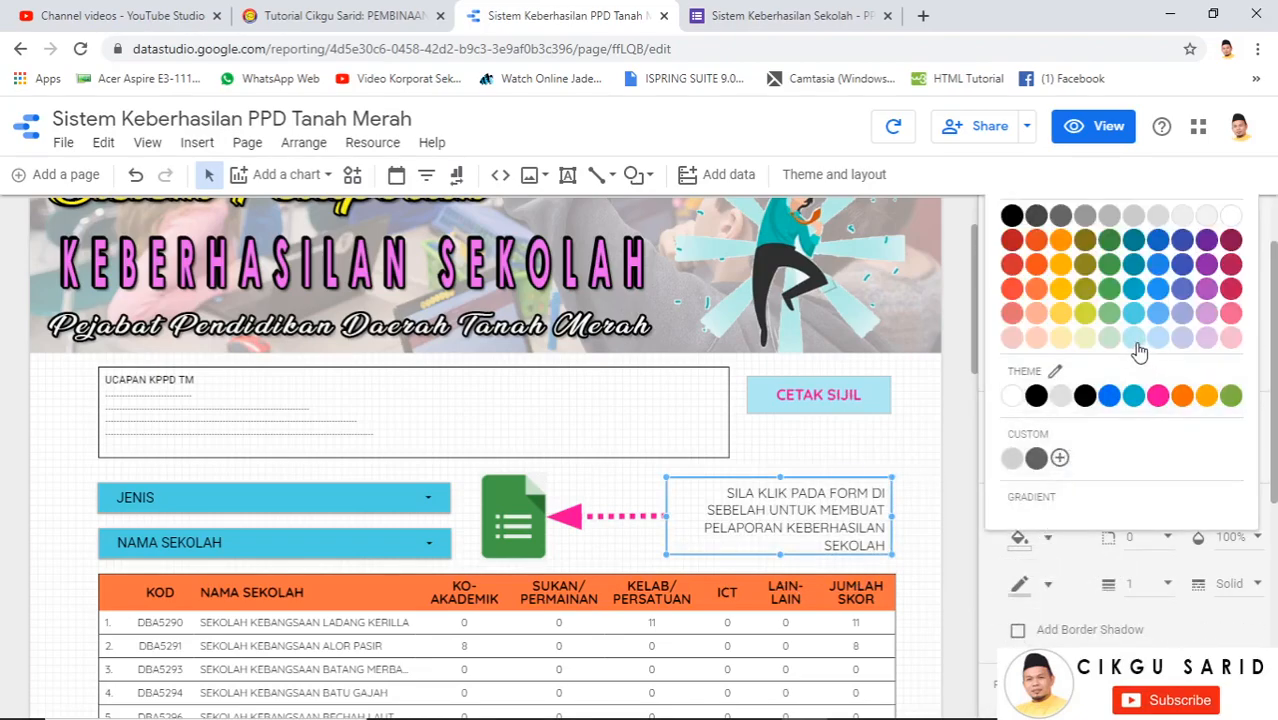
pyautogui.click(1135, 340)
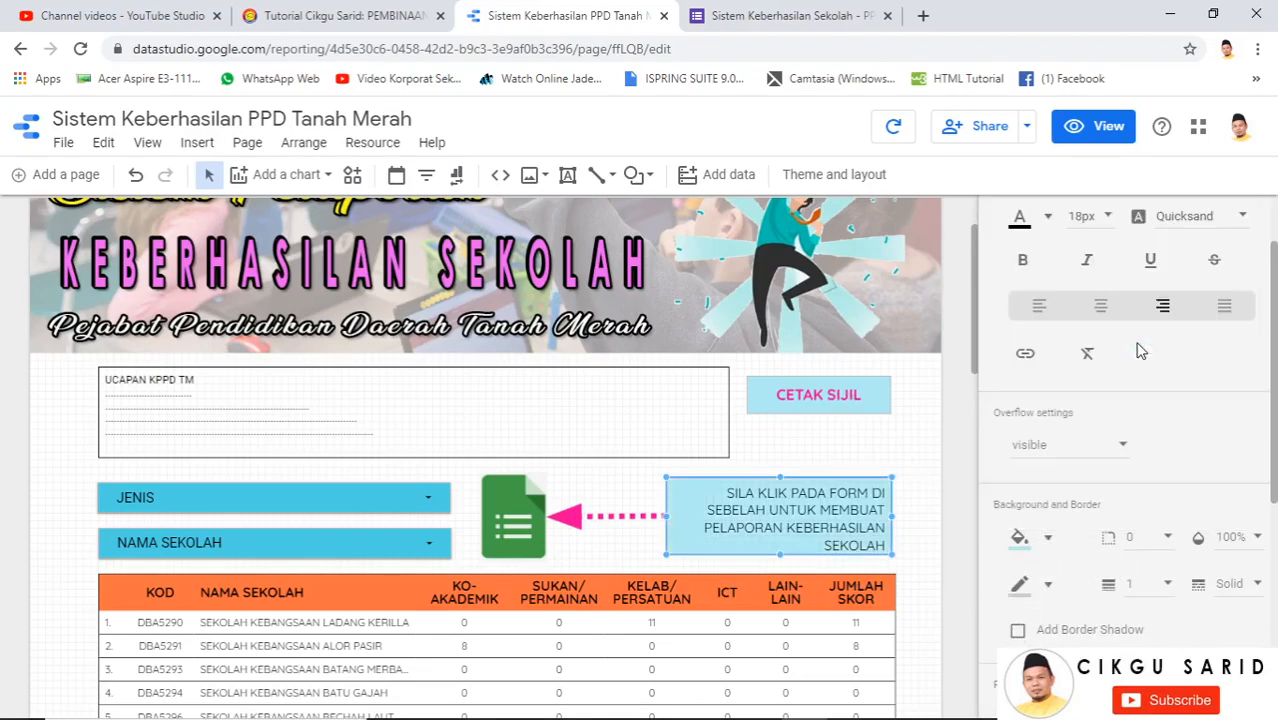
pyautogui.click(950, 467)
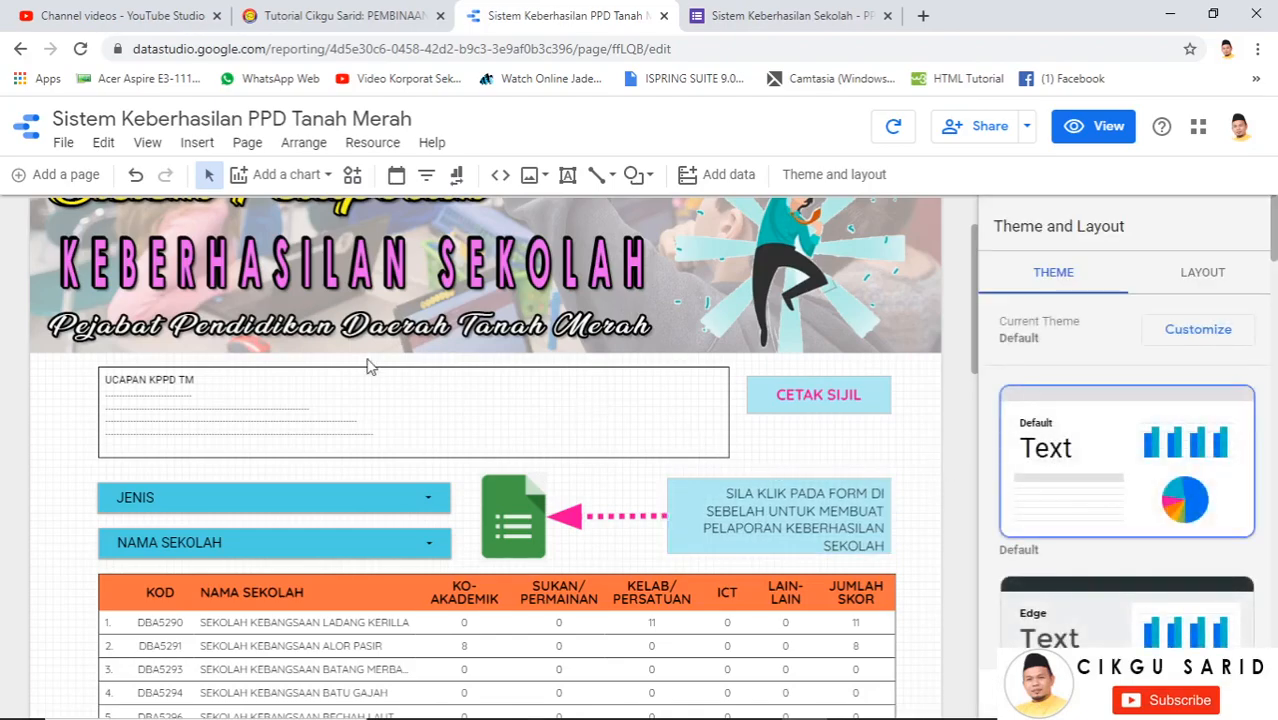
pyautogui.scroll(1, 374, 302)
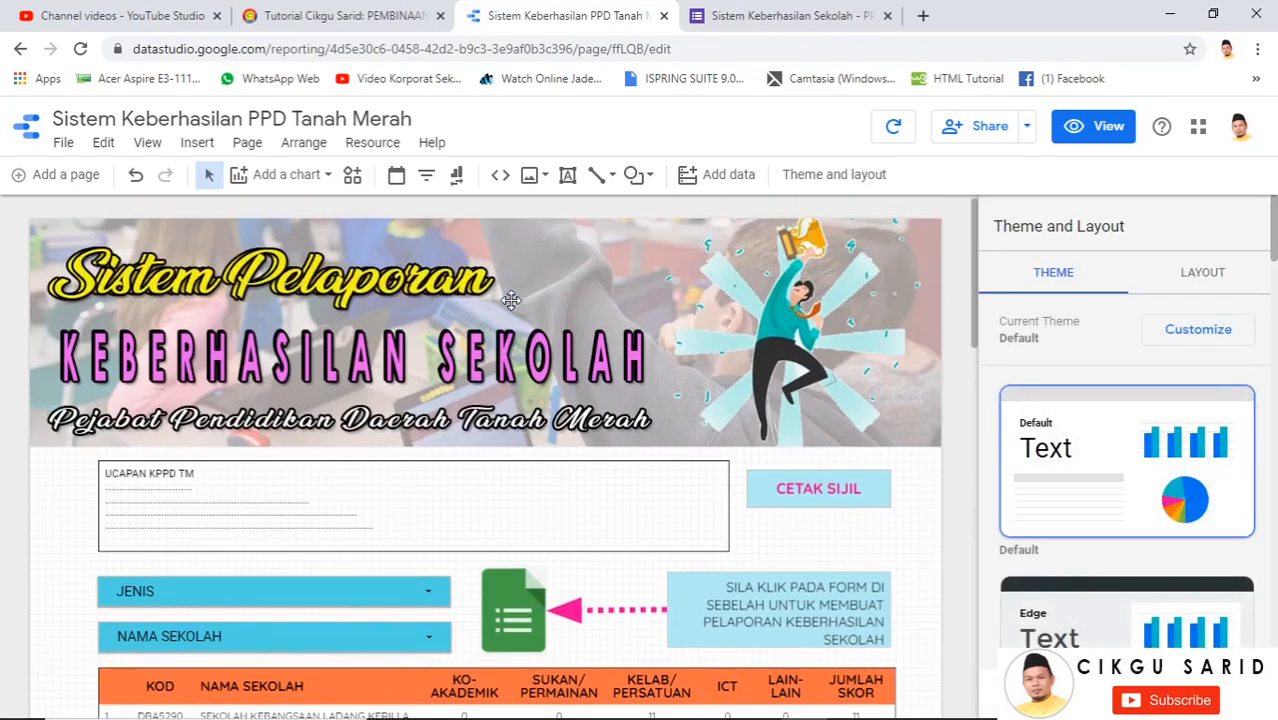
# Move the CETAK SIJIL box down directly above the instruction box
pyautogui.click(843, 495)
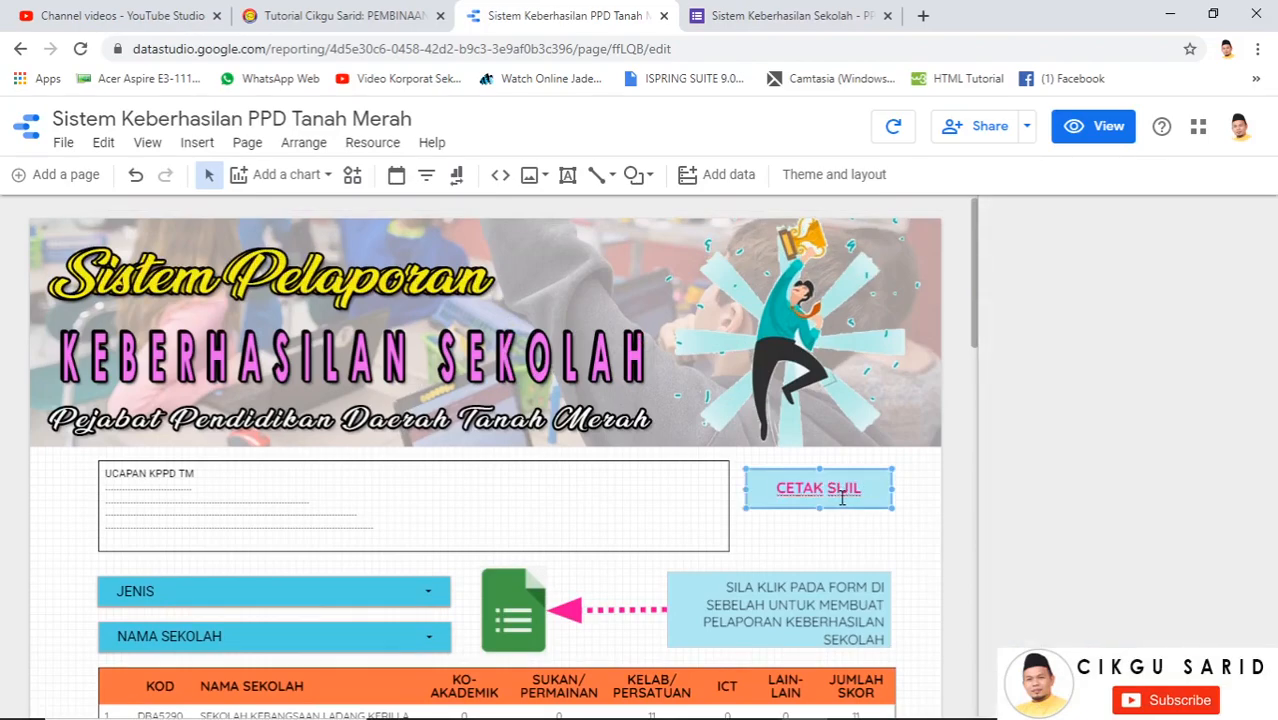
pyautogui.moveTo(838, 471); pyautogui.dragTo(819, 536)
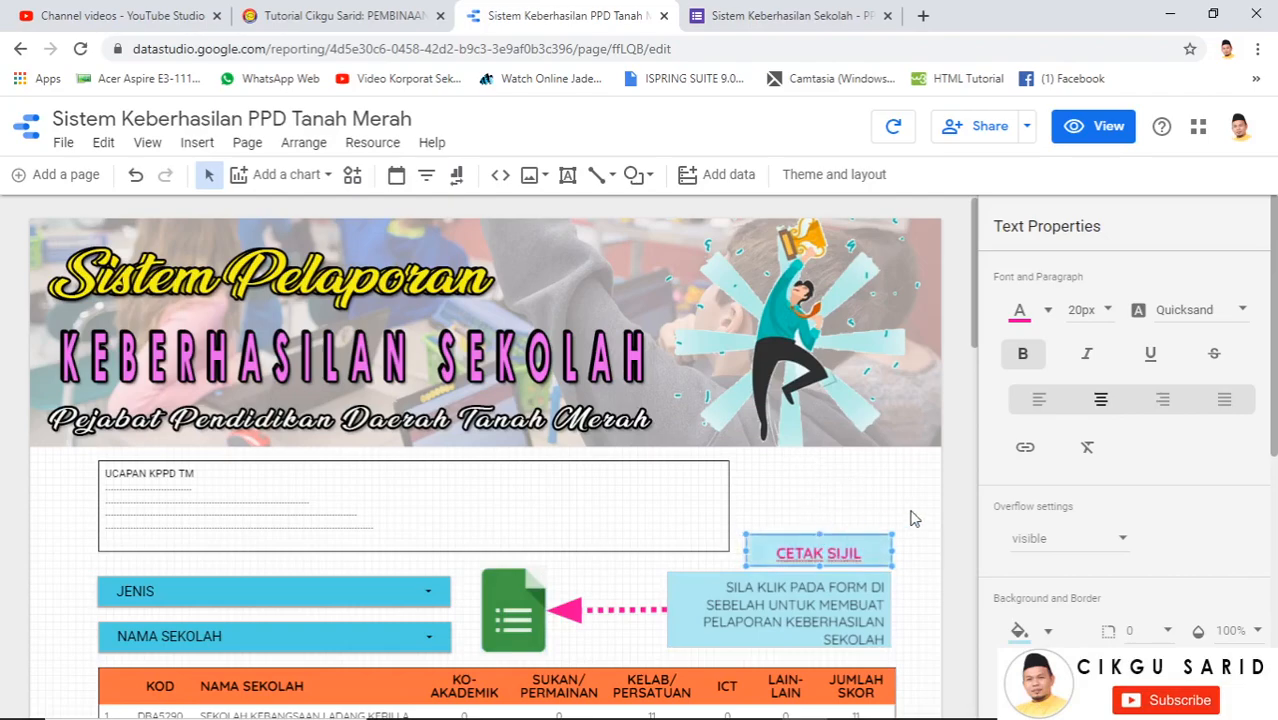
pyautogui.click(953, 512)
# Narrow the UCAPAN KPPD TM box and widen CETAK SIJIL to match the instruction box
pyautogui.click(731, 506)
pyautogui.moveTo(728, 506); pyautogui.dragTo(668, 510)
pyautogui.click(748, 552)
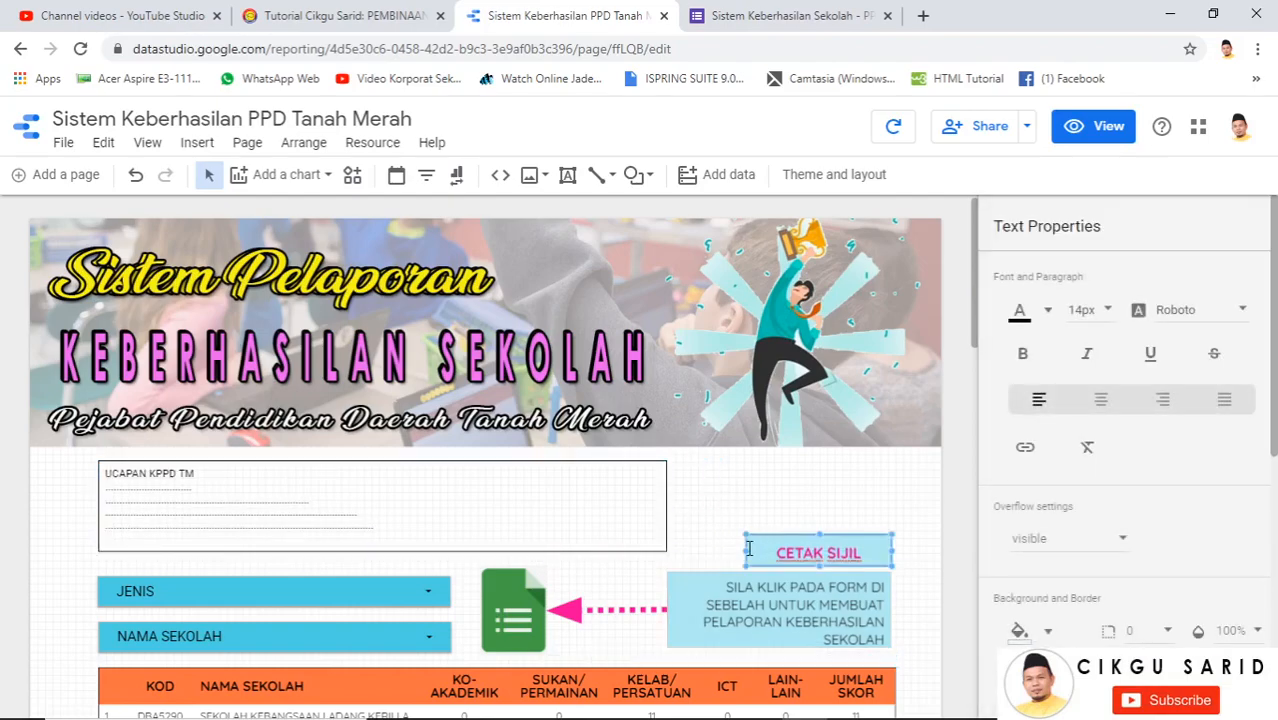
pyautogui.moveTo(697, 558); pyautogui.dragTo(666, 550)
pyautogui.click(665, 505)
pyautogui.moveTo(665, 505); pyautogui.dragTo(643, 506)
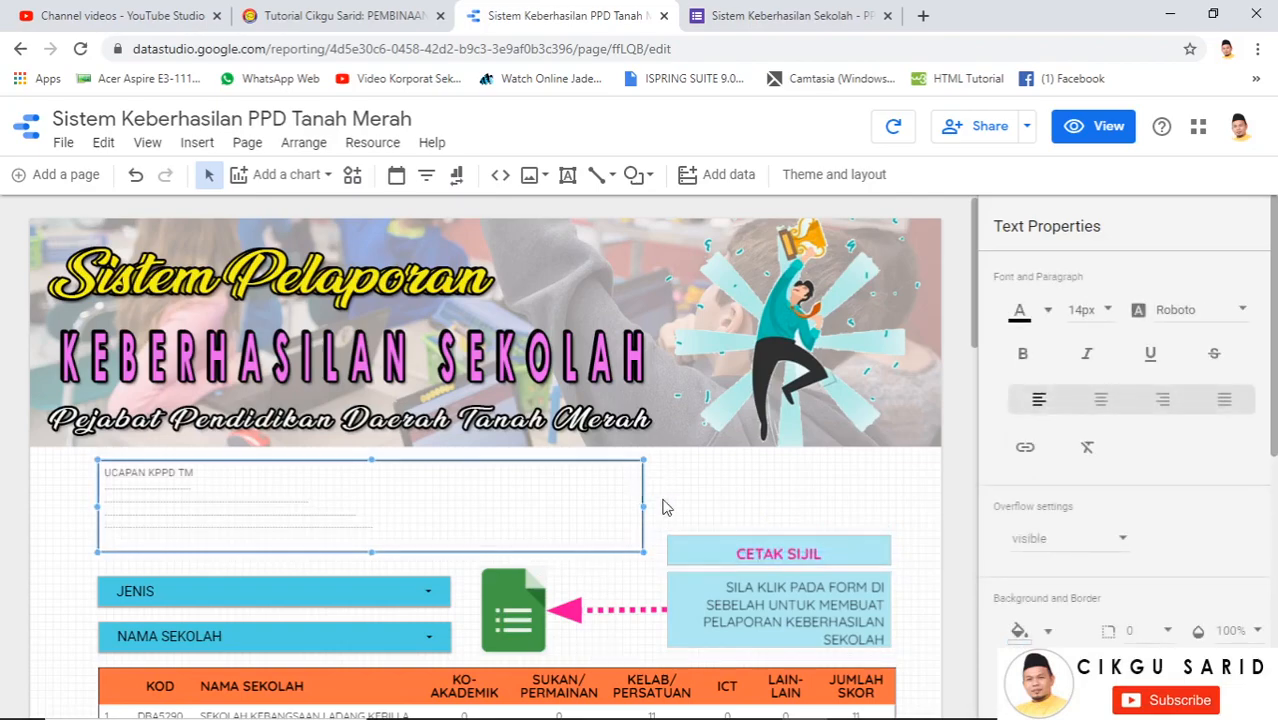
pyautogui.click(953, 488)
# Set the CETAK SIJIL button's line height to 24px
pyautogui.scroll(-2, 898, 486)
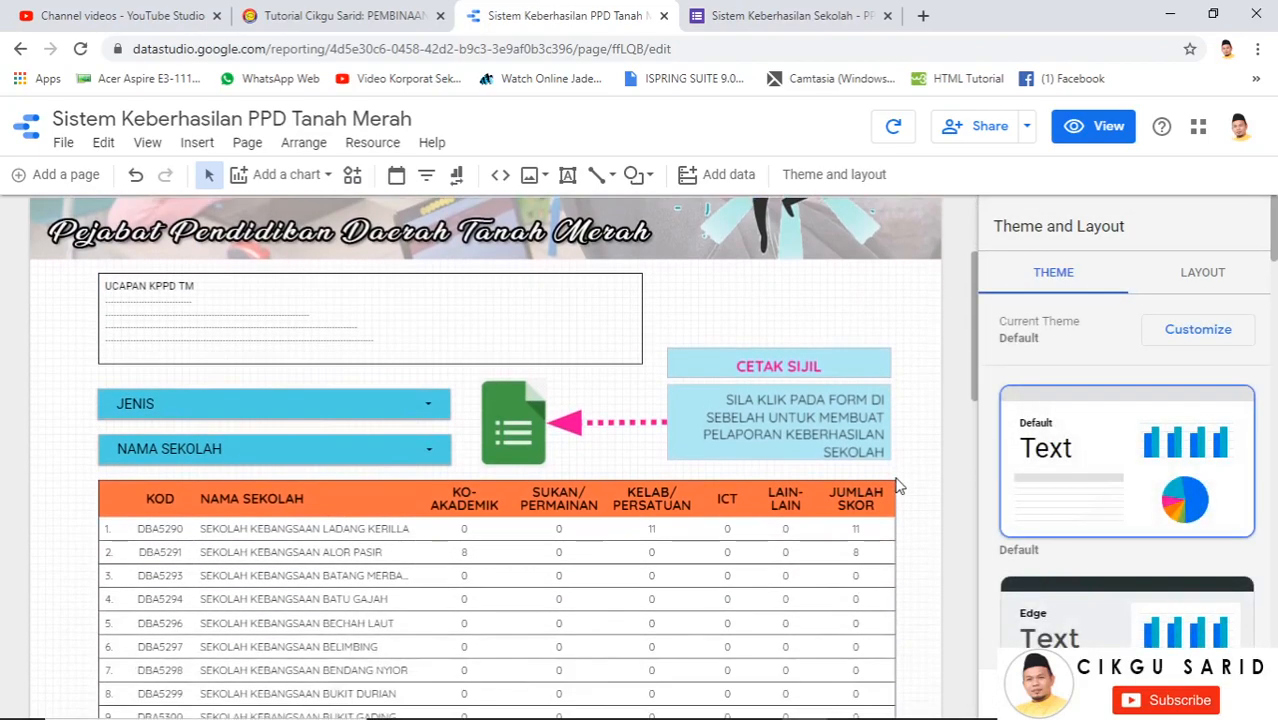
pyautogui.click(801, 368)
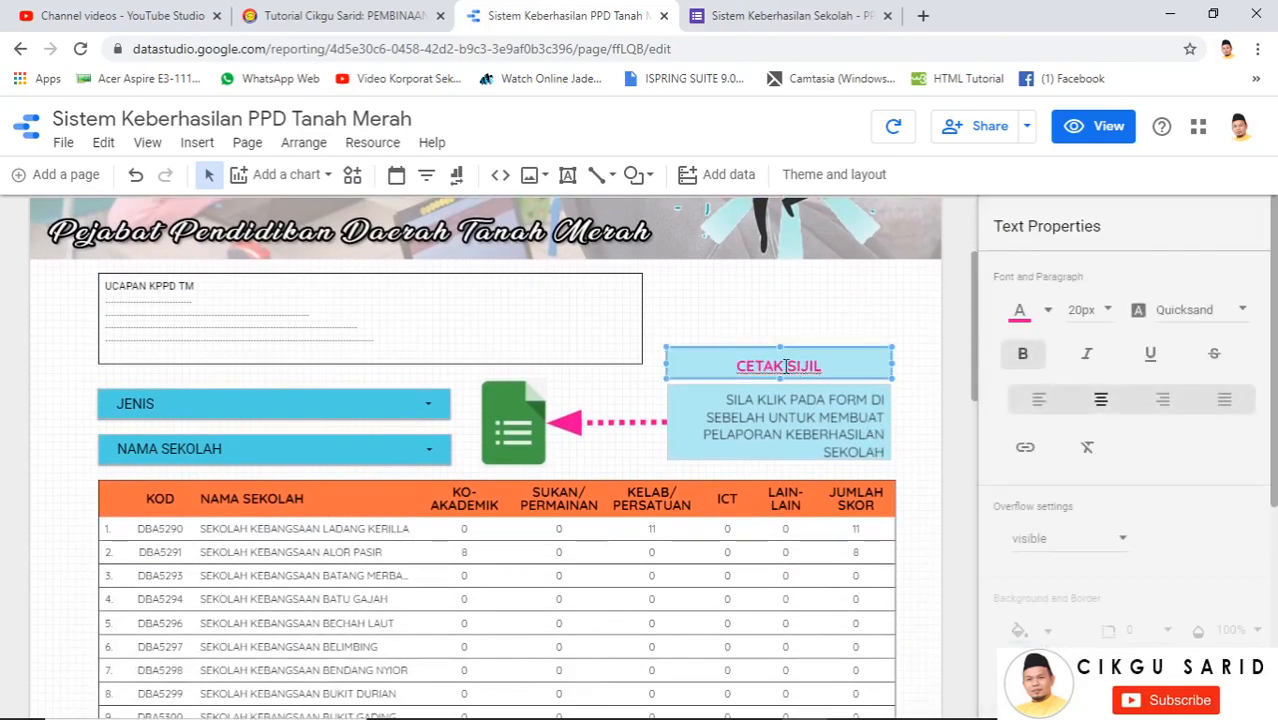
pyautogui.scroll(-2, 1058, 575)
pyautogui.scroll(-1, 1055, 600)
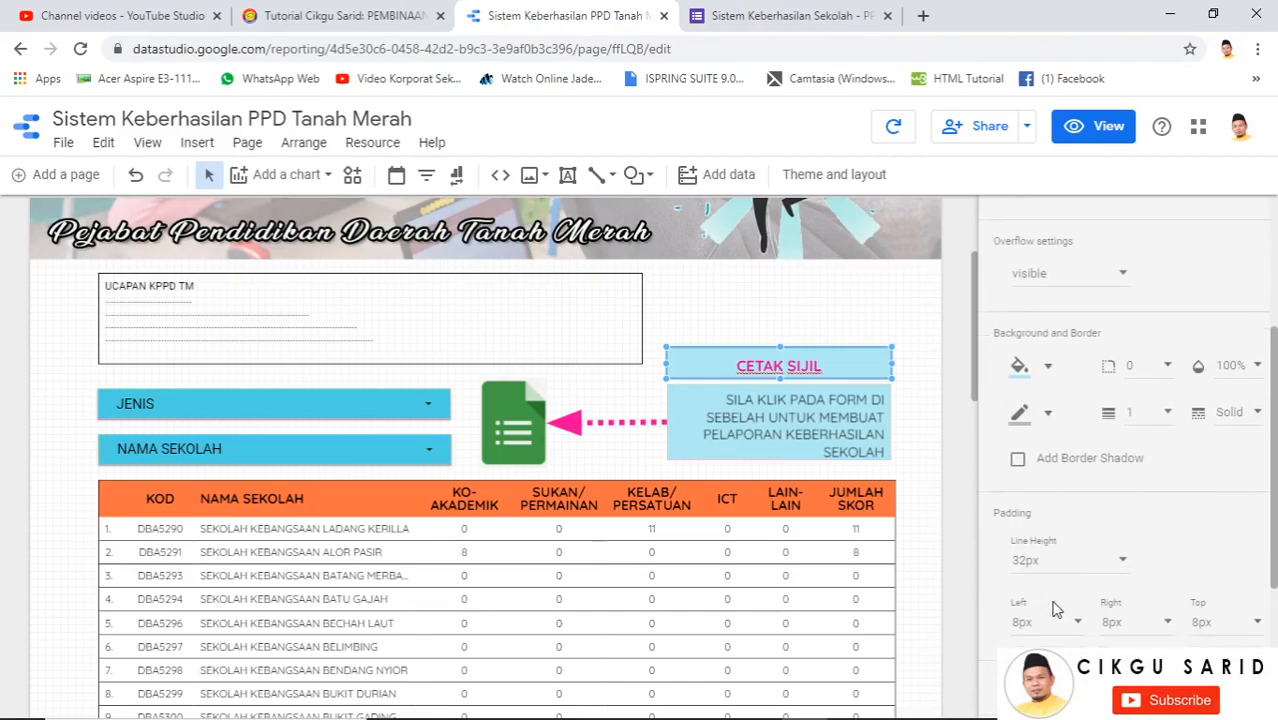
pyautogui.click(1060, 548)
pyautogui.scroll(2, 1050, 470)
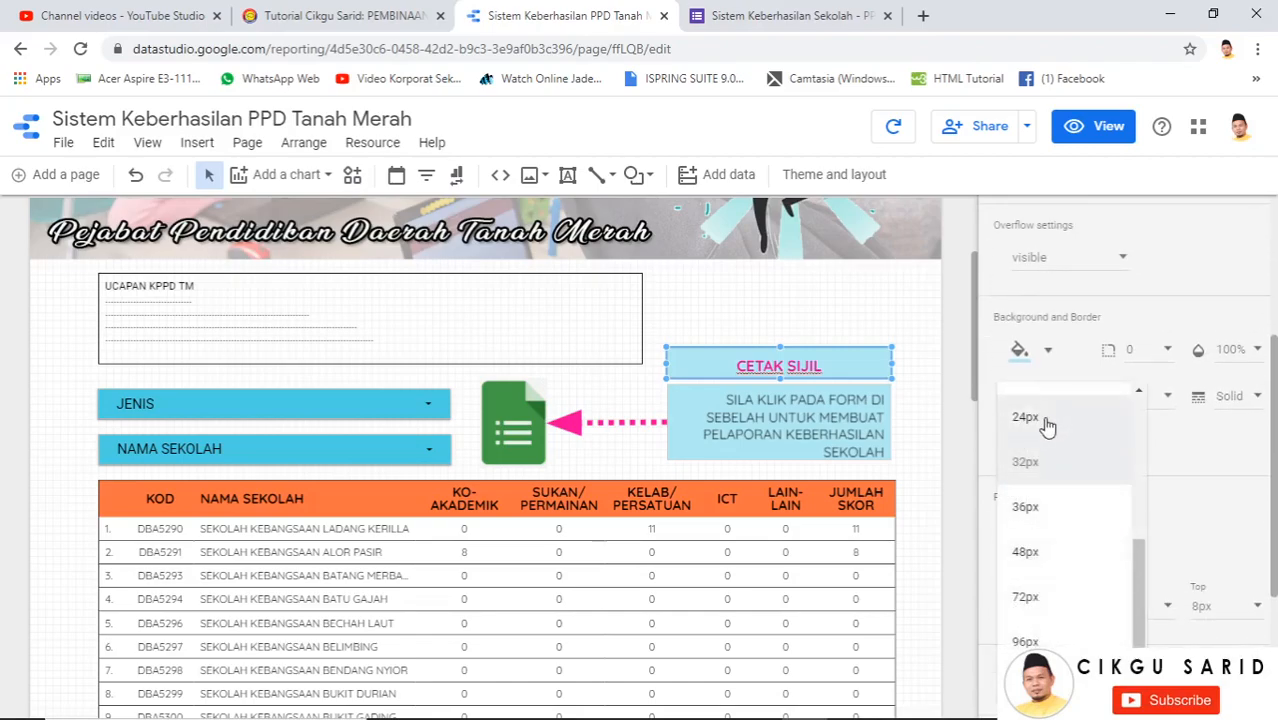
pyautogui.click(1043, 416)
pyautogui.click(955, 383)
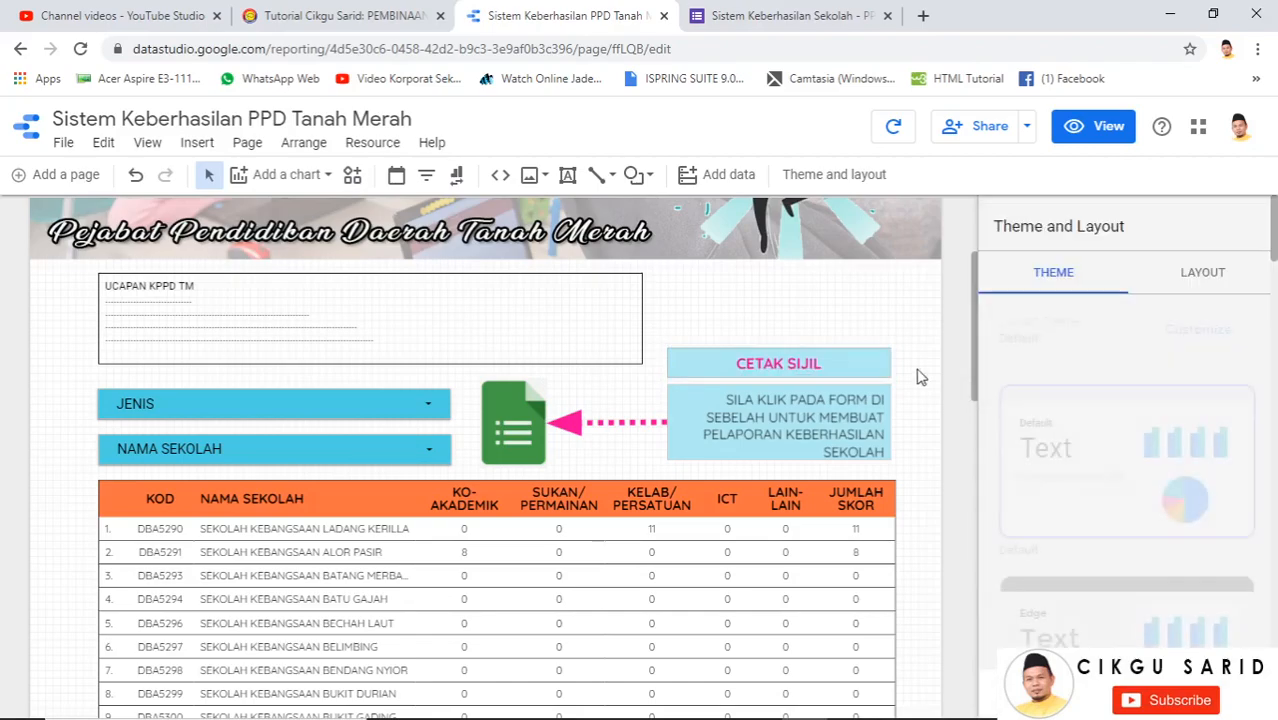
# Add a blank Page 2 and rename Page 1 to SISTEM
pyautogui.click(66, 175)
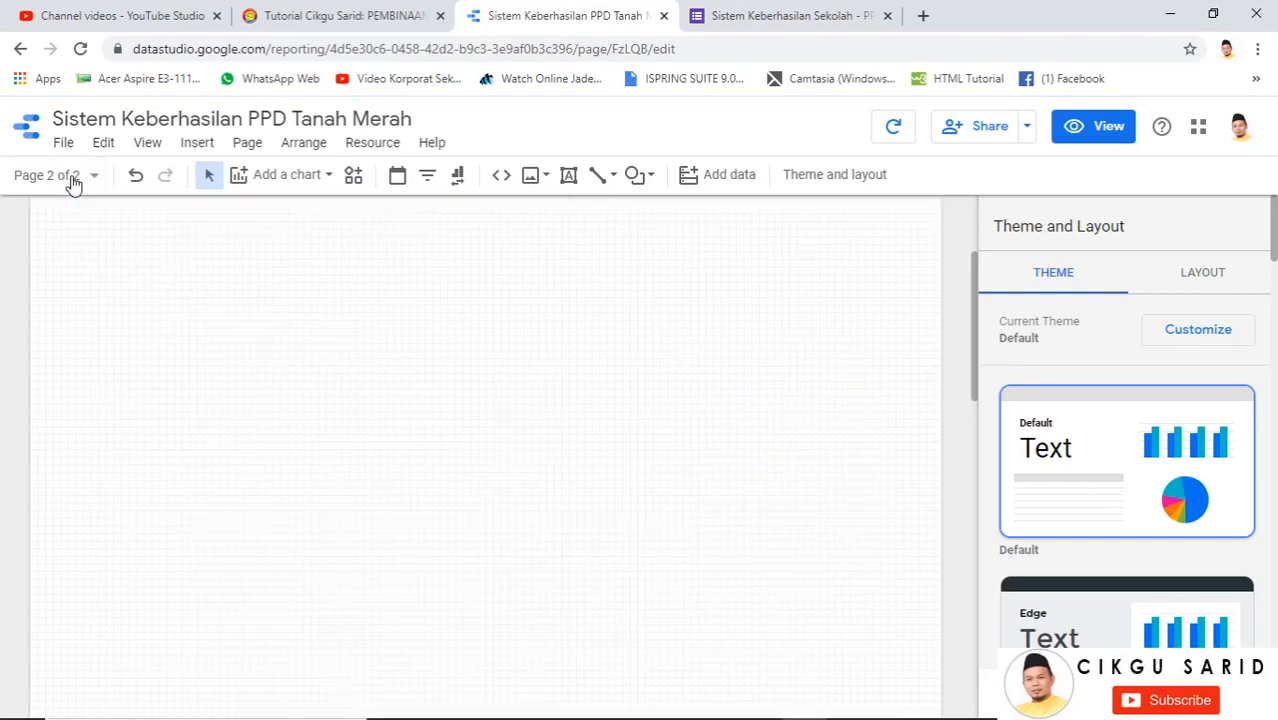
pyautogui.click(95, 178)
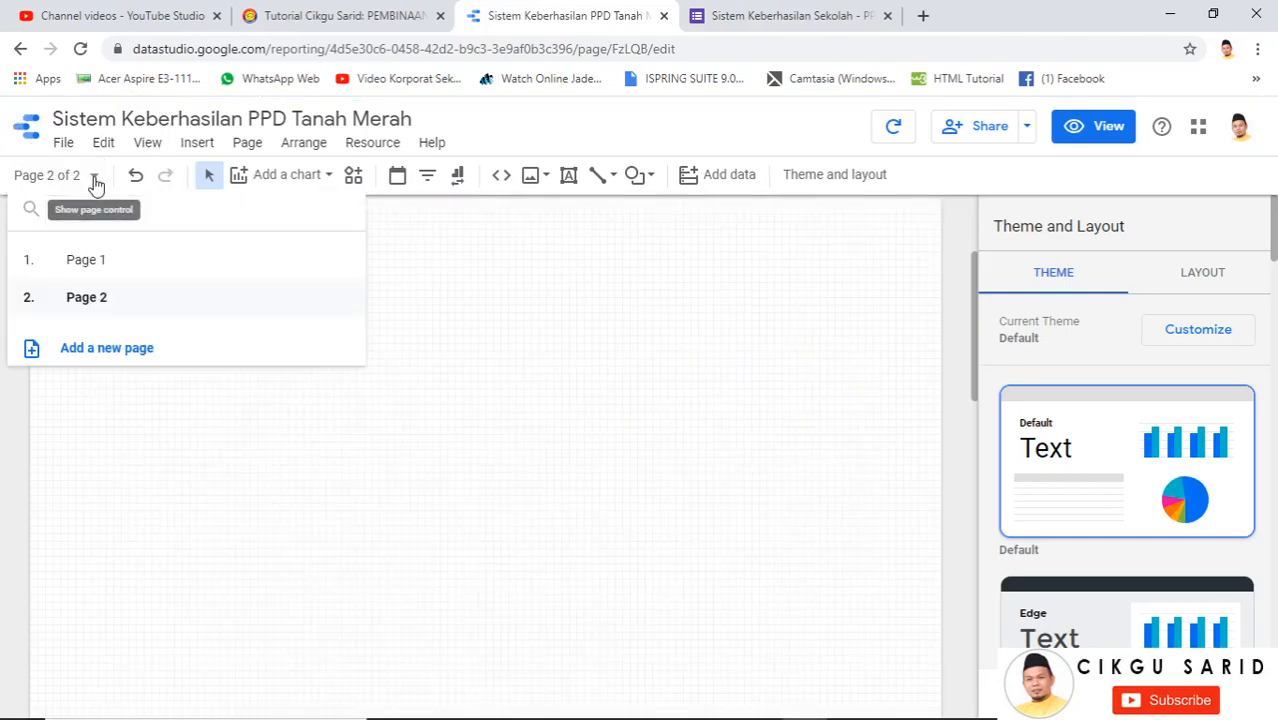
pyautogui.click(342, 260)
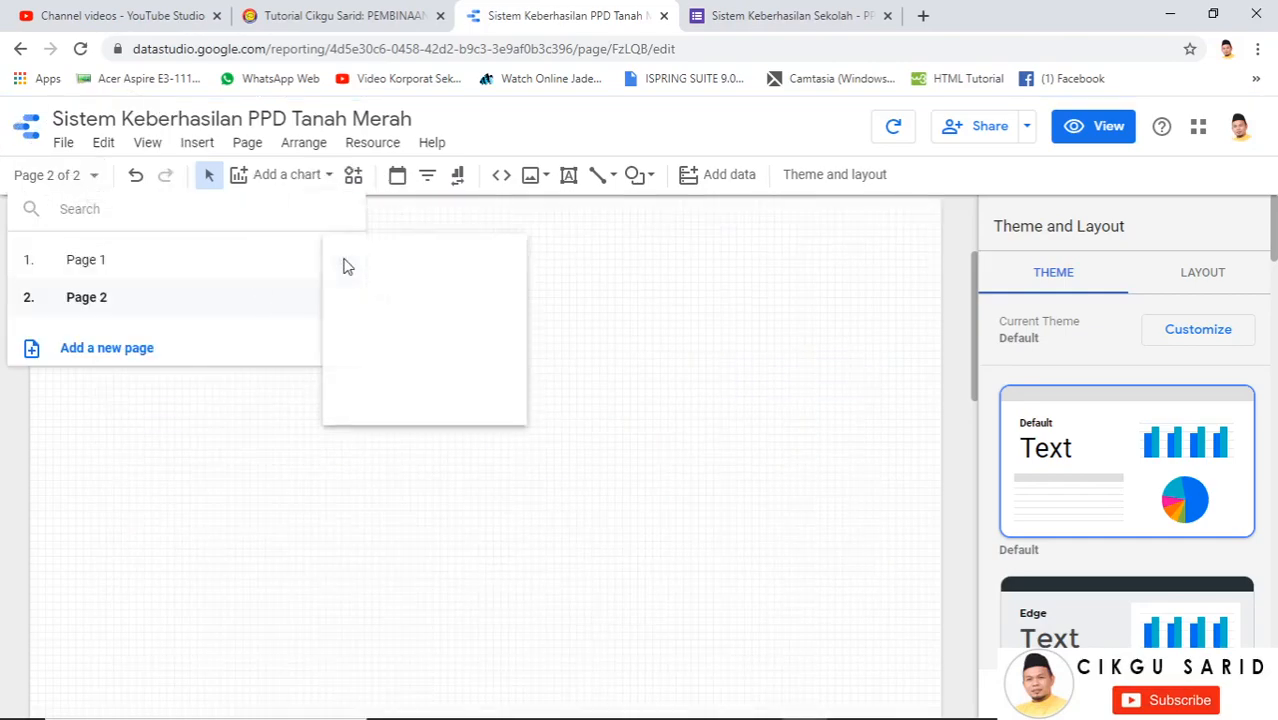
pyautogui.click(371, 262)
pyautogui.click(26, 277)
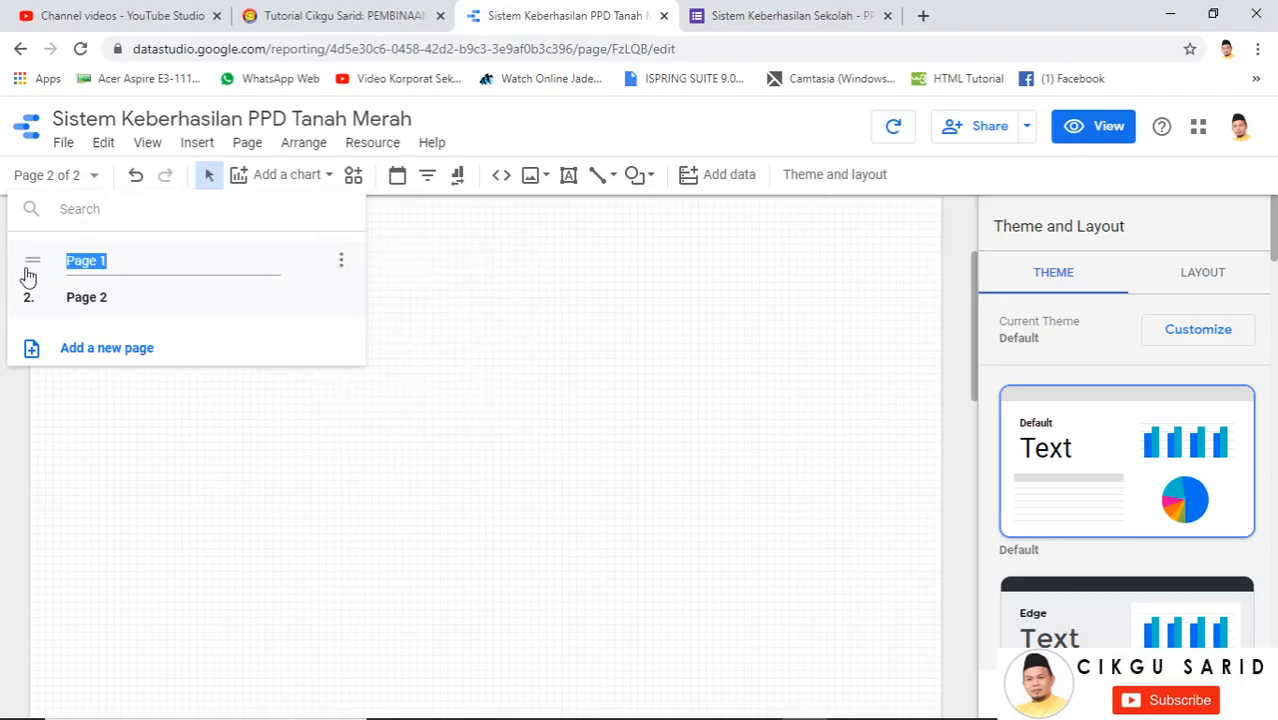
pyautogui.write('SISTEM')
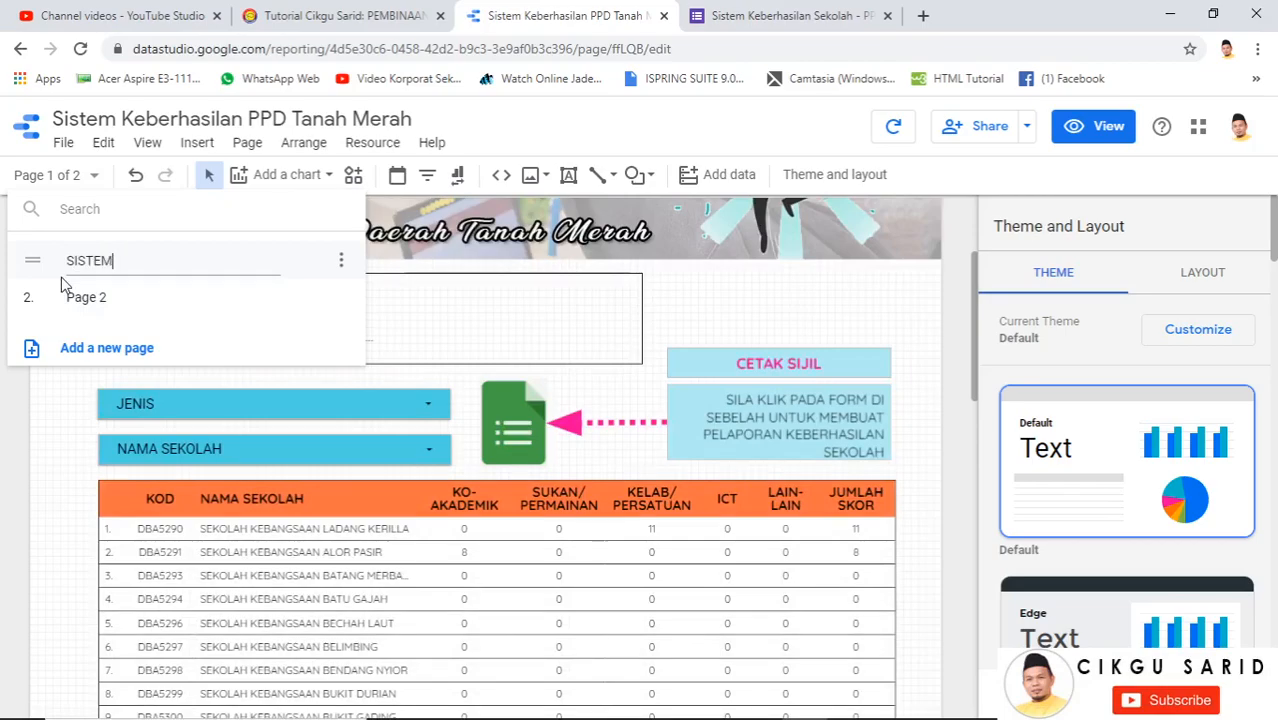
pyautogui.click(149, 299)
# Duplicate the SISTEM page
pyautogui.click(228, 259)
pyautogui.click(343, 267)
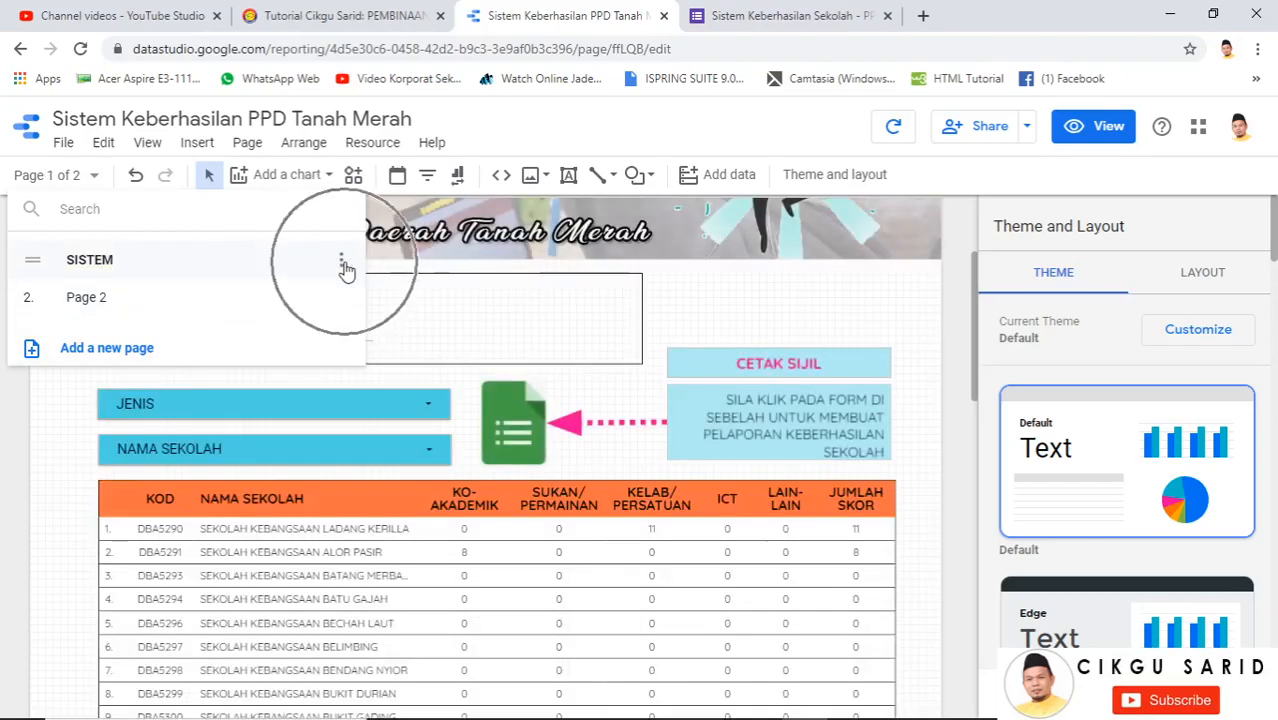
pyautogui.click(374, 306)
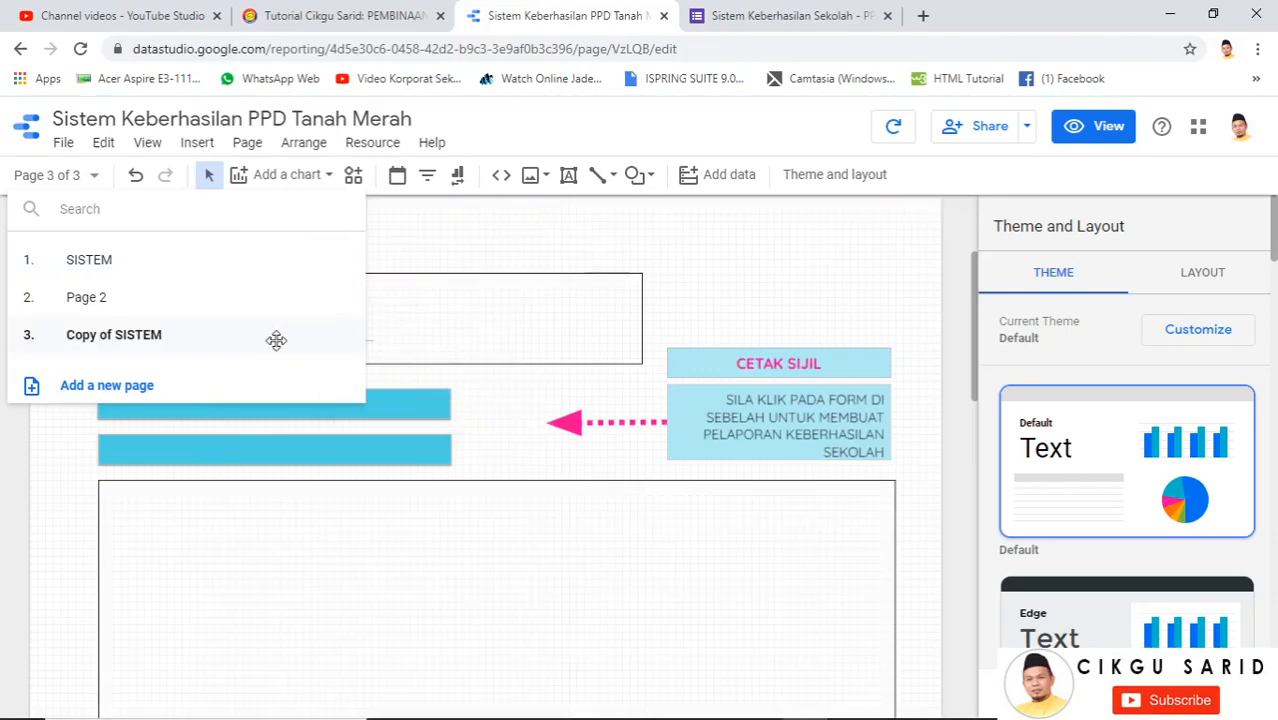
# Rename 'Copy of SISTEM' to CETAKAN SIJIL
pyautogui.click(343, 337)
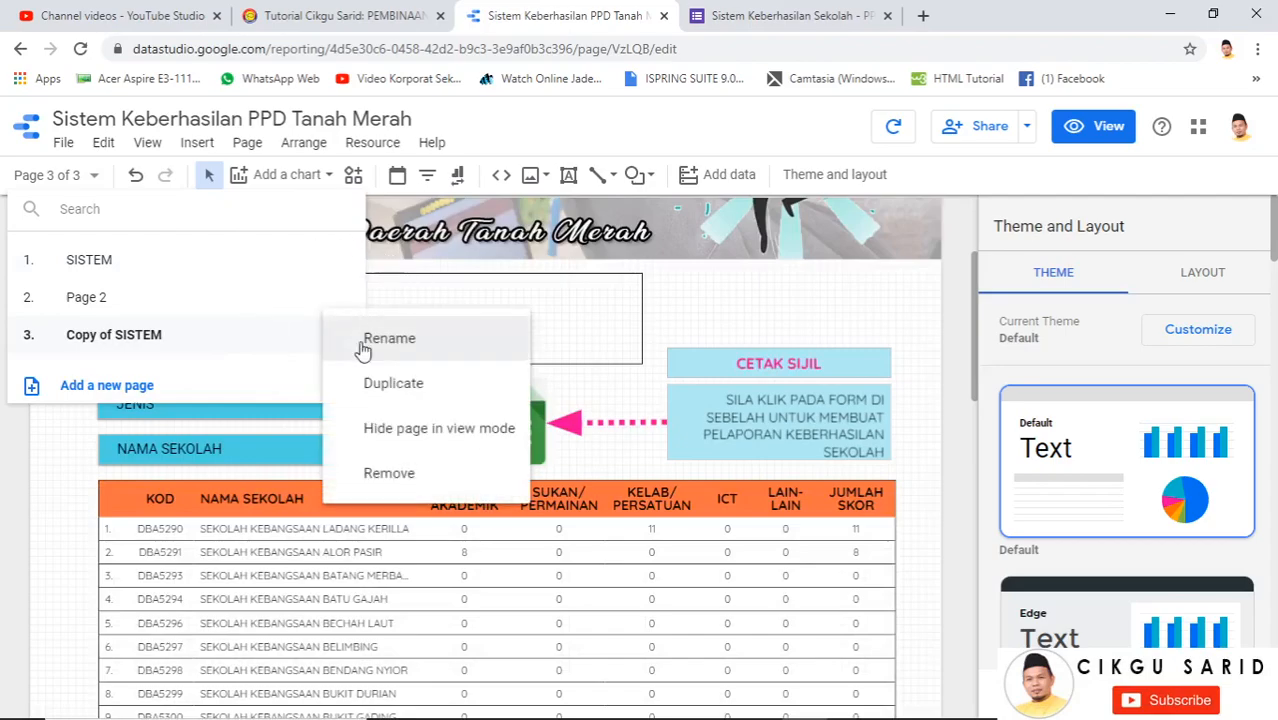
pyautogui.click(352, 338)
pyautogui.moveTo(170, 340); pyautogui.dragTo(22, 337)
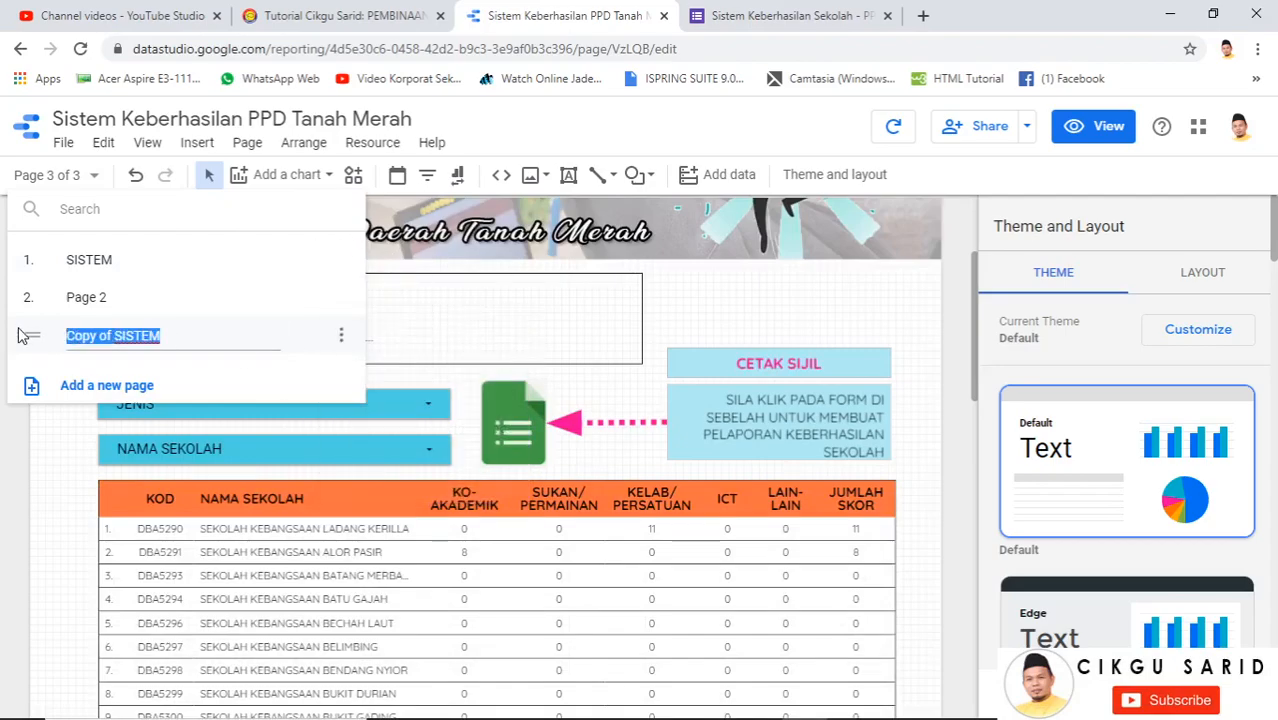
pyautogui.write('CETAKAN SIJIL')
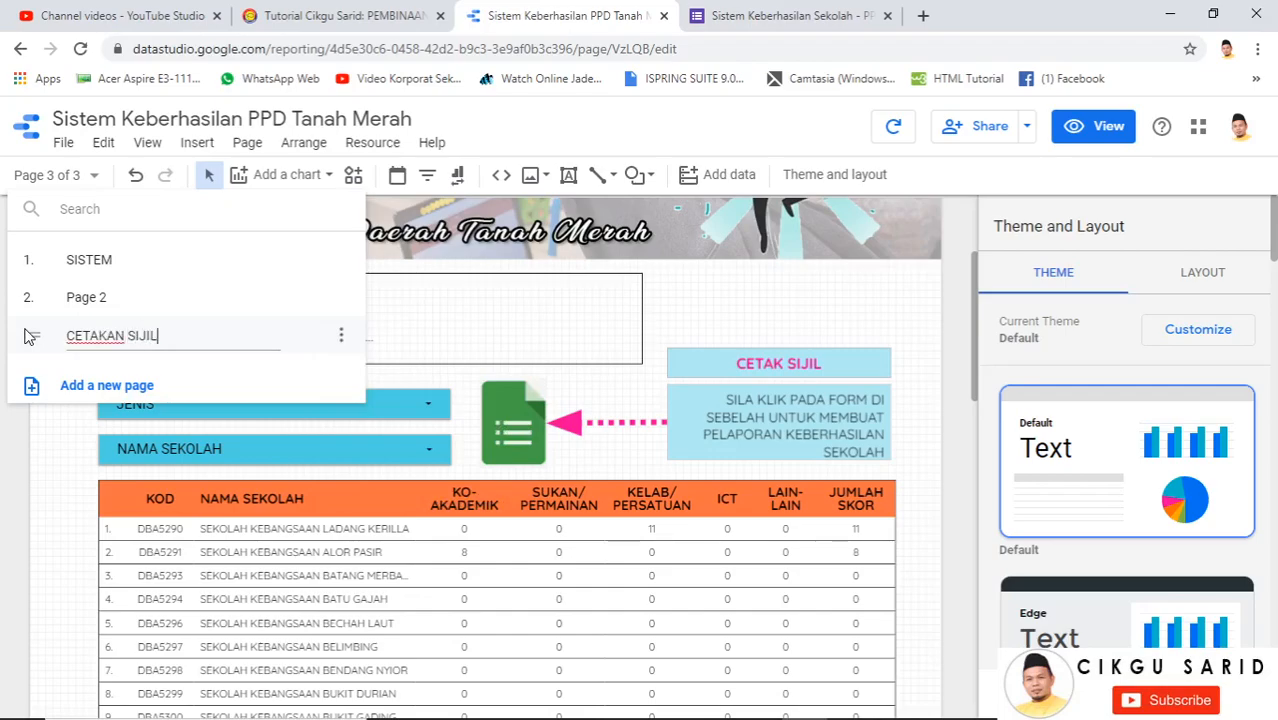
pyautogui.click(343, 303)
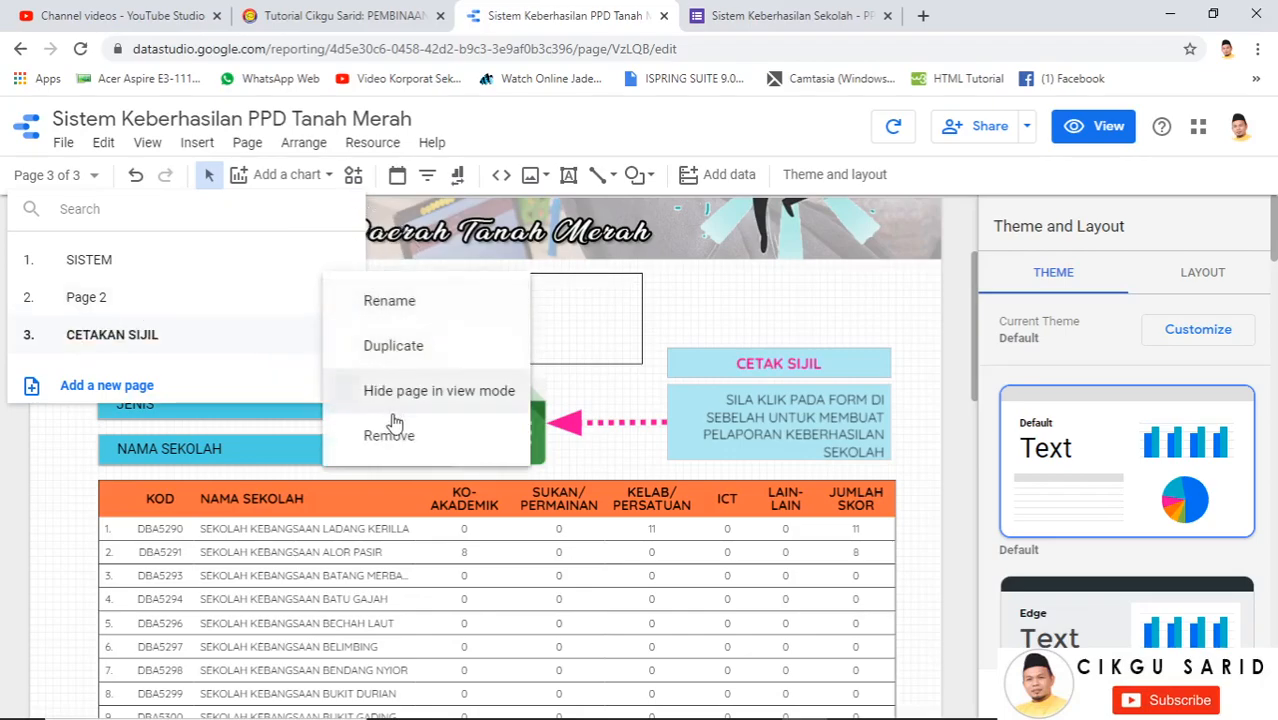
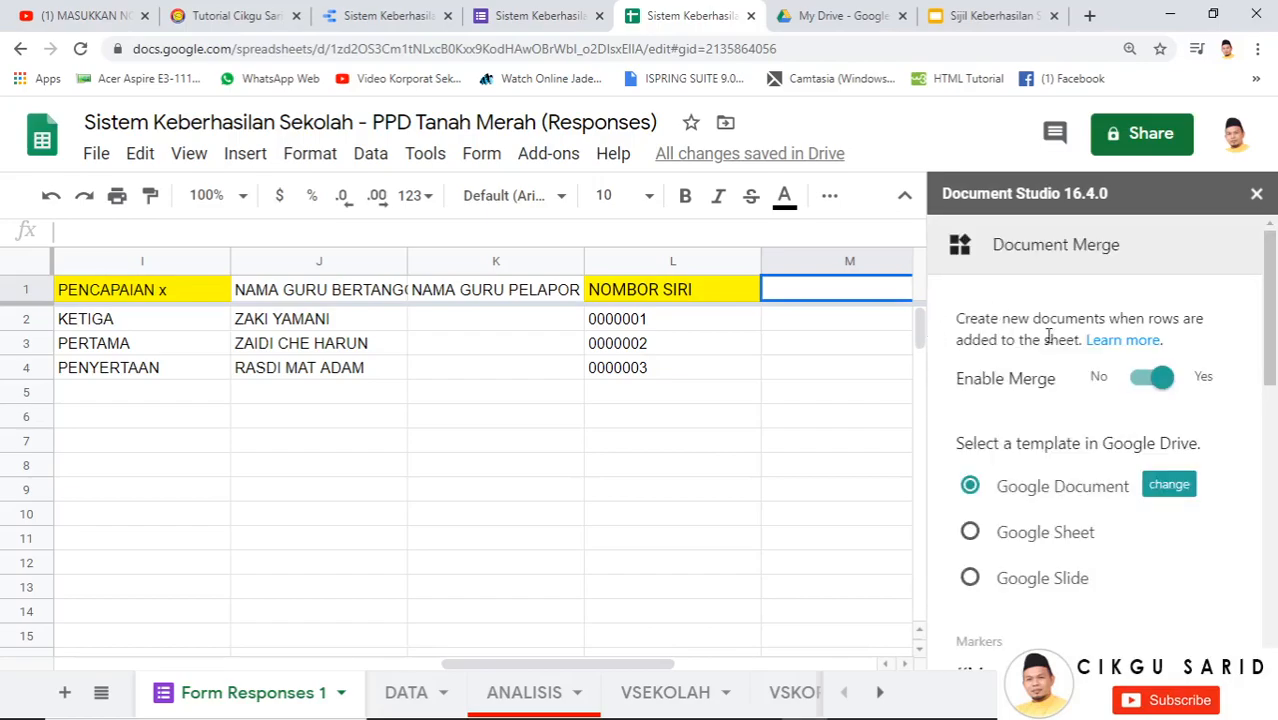
# Scroll down through the Document Studio Document Merge settings
pyautogui.scroll(-1, 990, 480)
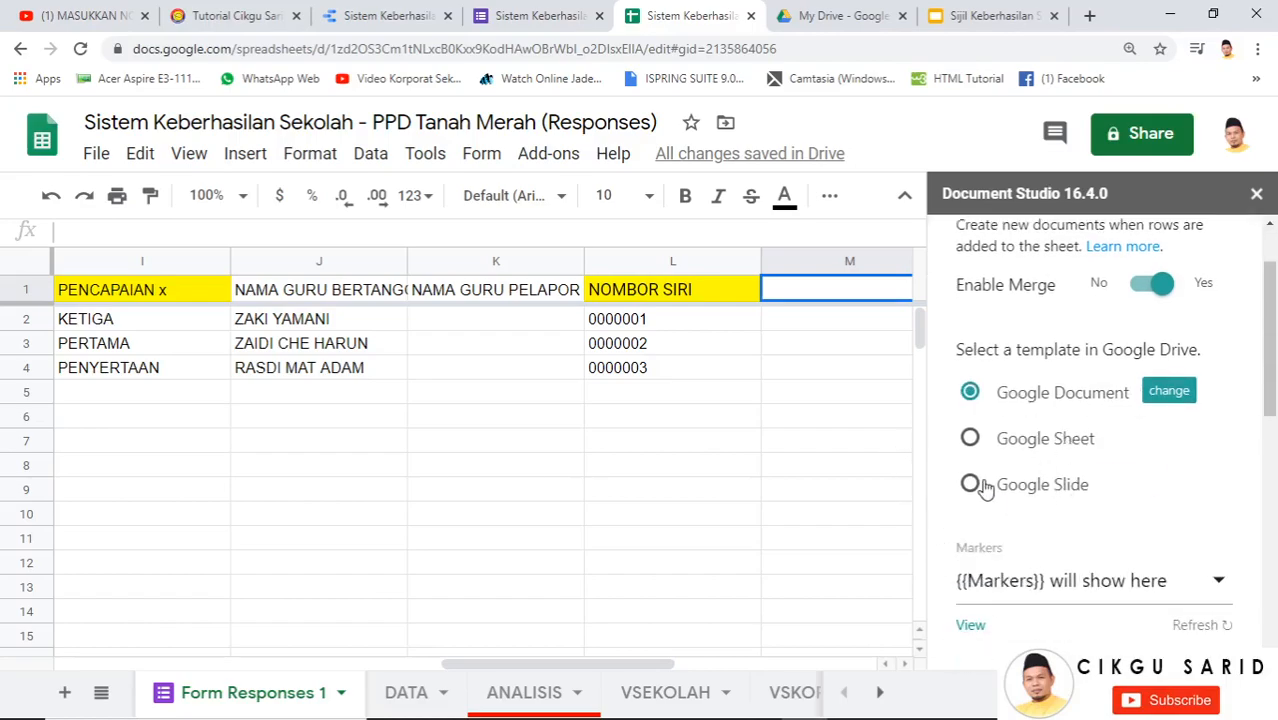
# Use Google Slide with the 'Sijil Keberhasilan Sekolah - PPD TM' presentation as the merge template
pyautogui.click(985, 487)
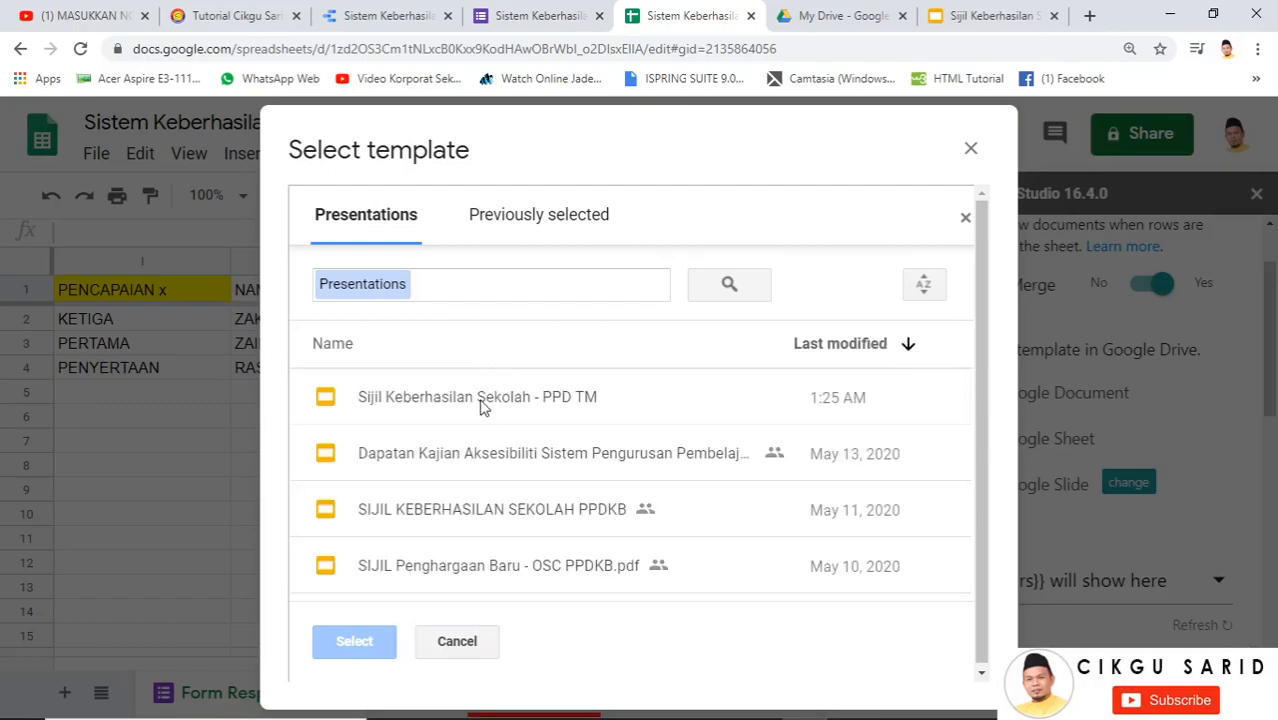
pyautogui.click(481, 400)
pyautogui.click(366, 648)
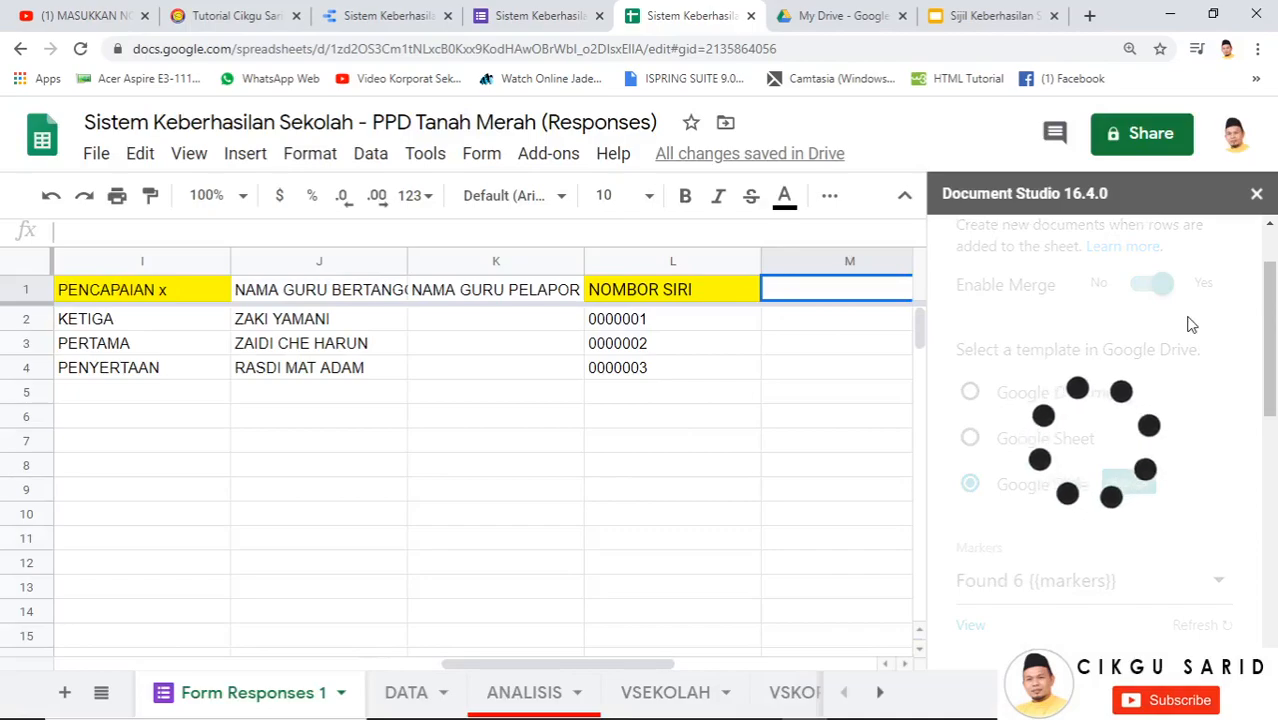
pyautogui.scroll(-3, 1176, 338)
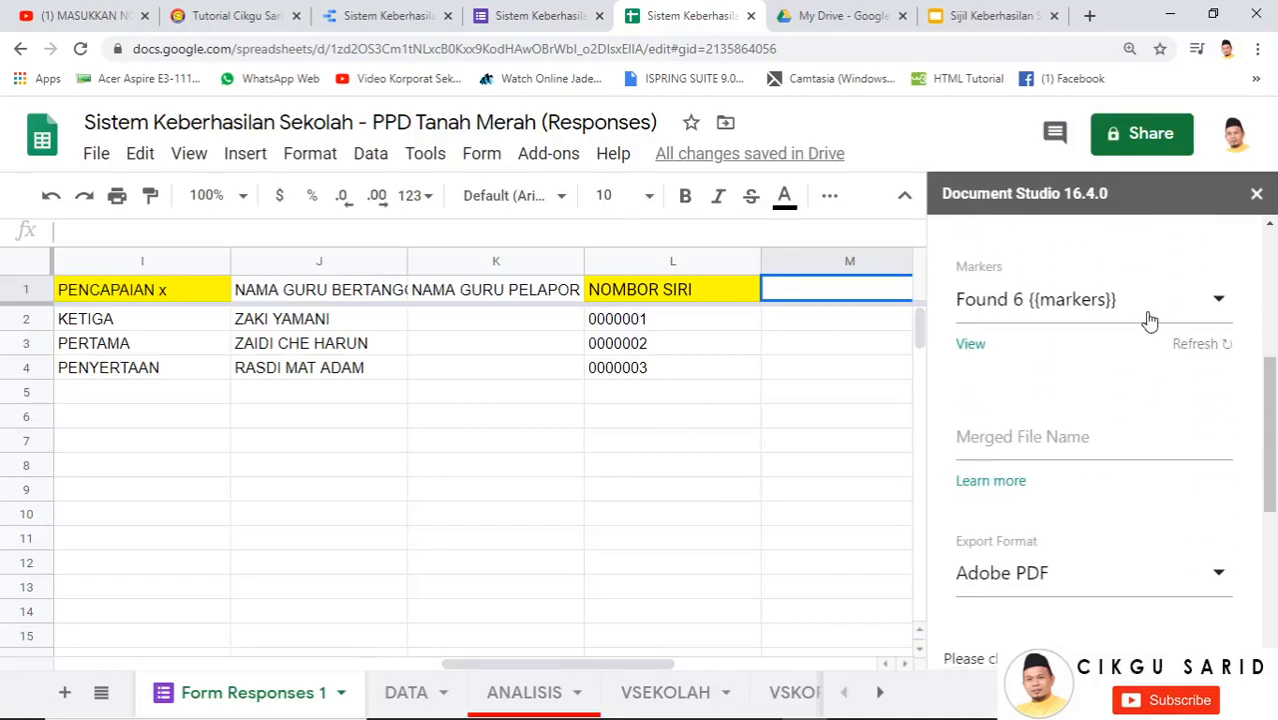
pyautogui.scroll(-2, 1053, 405)
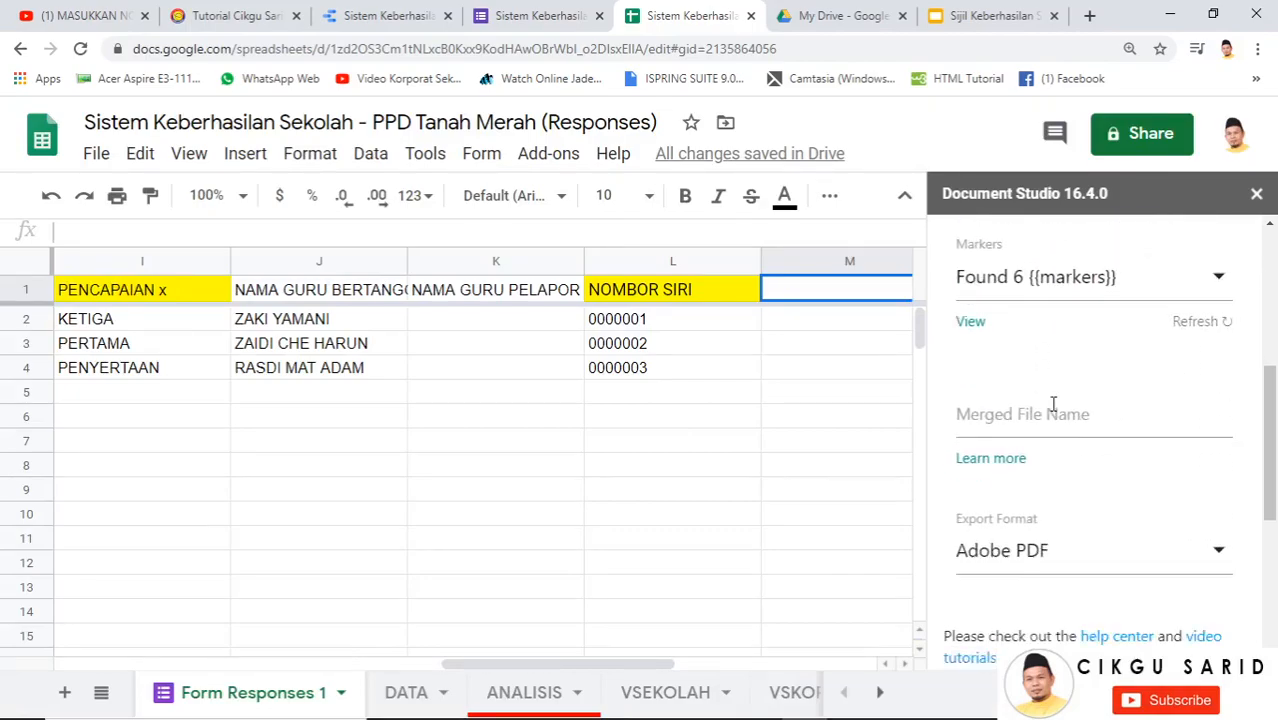
pyautogui.scroll(-2, 1074, 394)
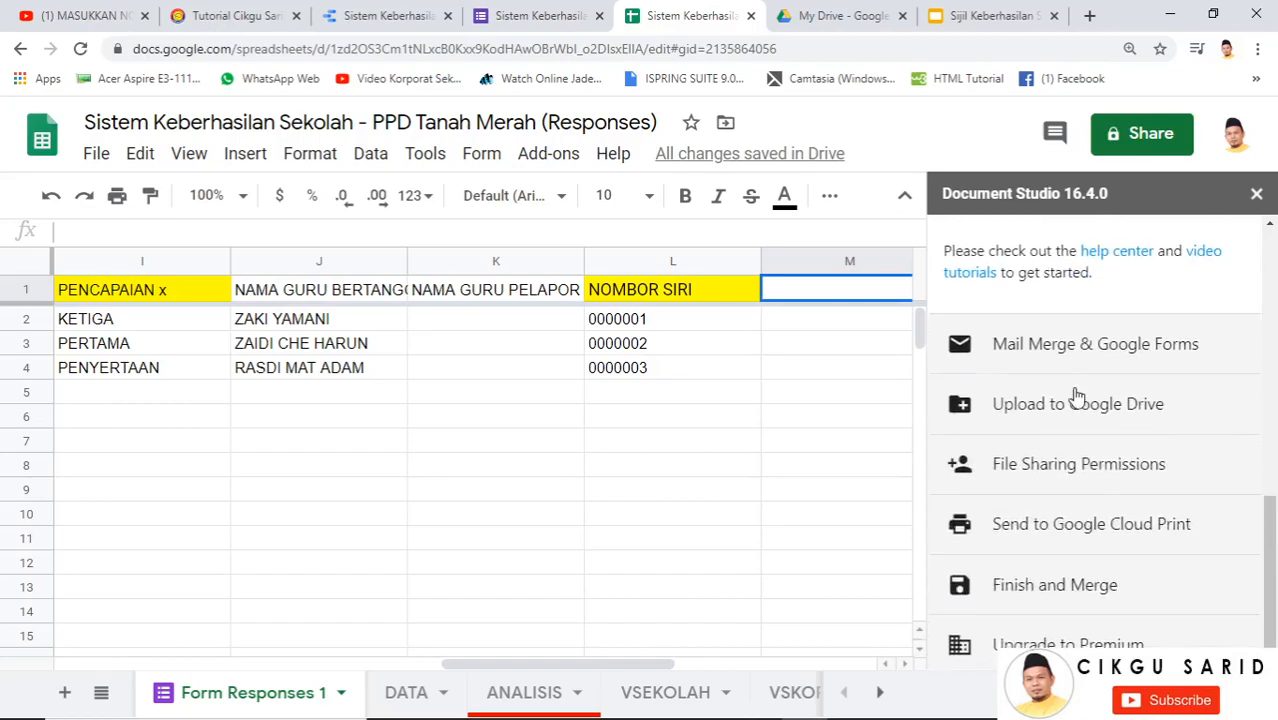
# Turn on Send Emails, set the sender name, and write the body 'Tahniah di atas pencapaian sekolah'
pyautogui.click(1096, 350)
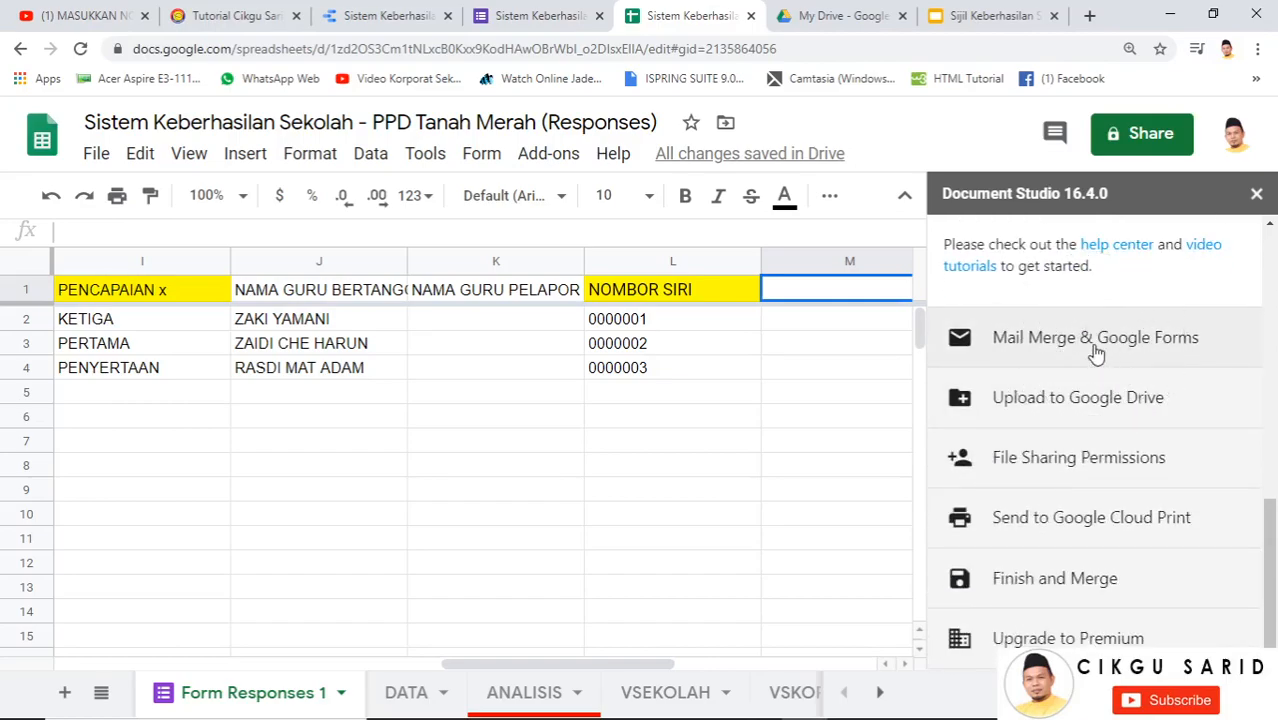
pyautogui.click(1172, 410)
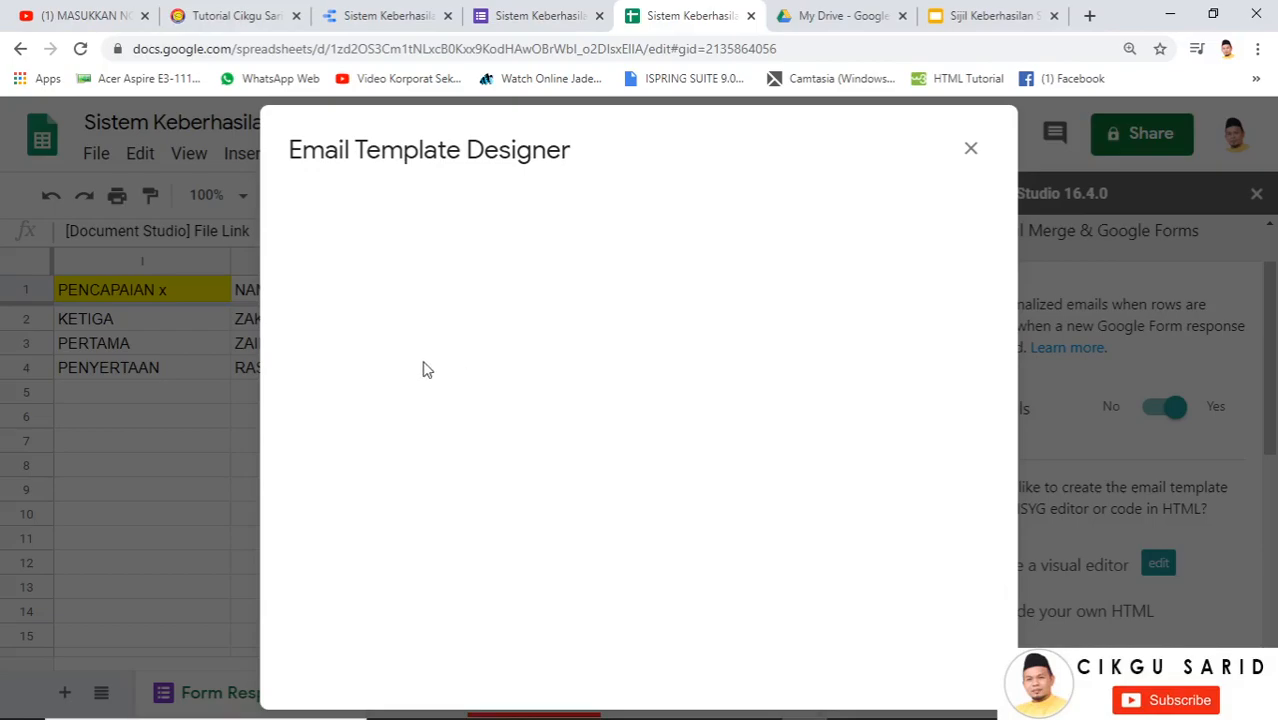
pyautogui.moveTo(406, 293); pyautogui.dragTo(236, 312)
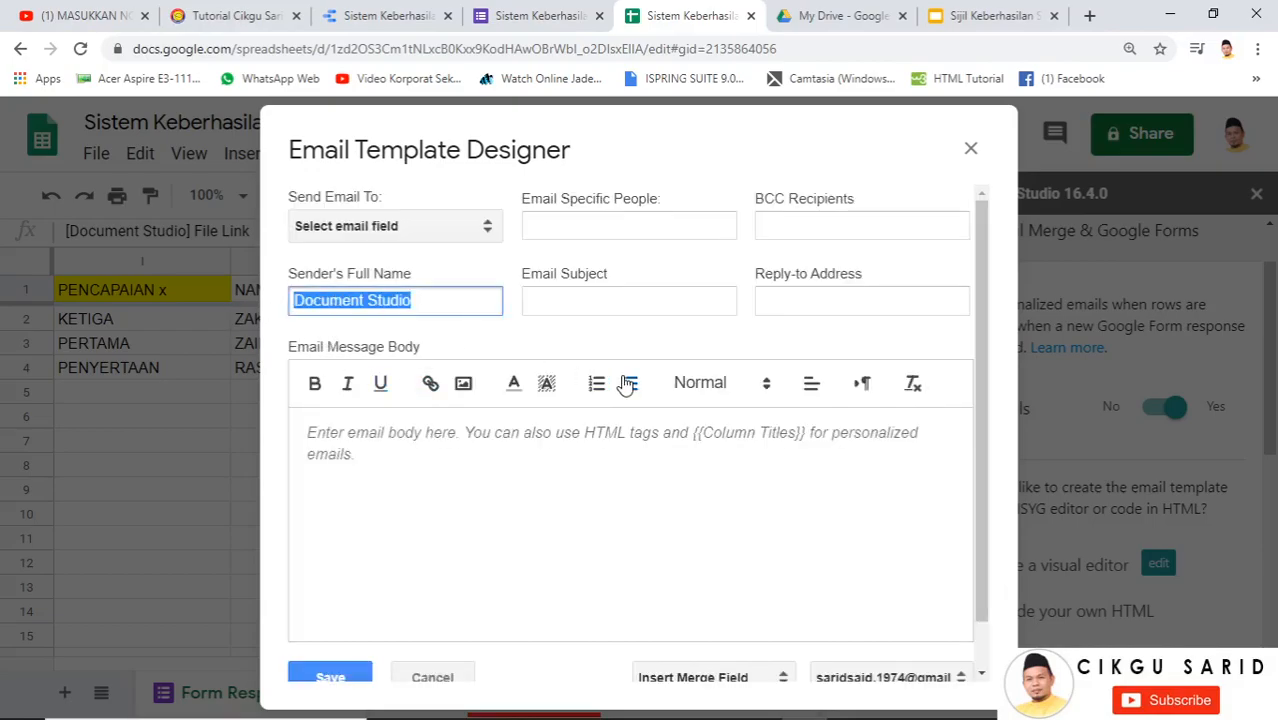
pyautogui.write('useti')
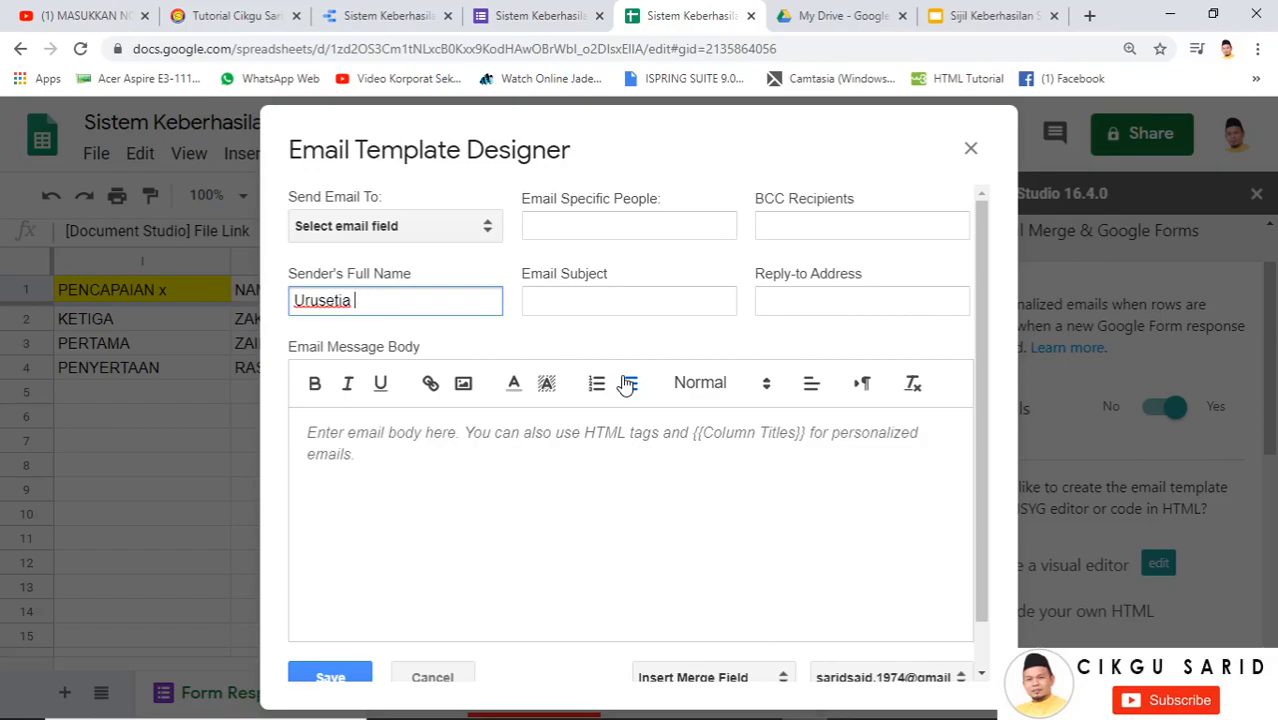
pyautogui.write('asilan')
pyautogui.click(600, 298)
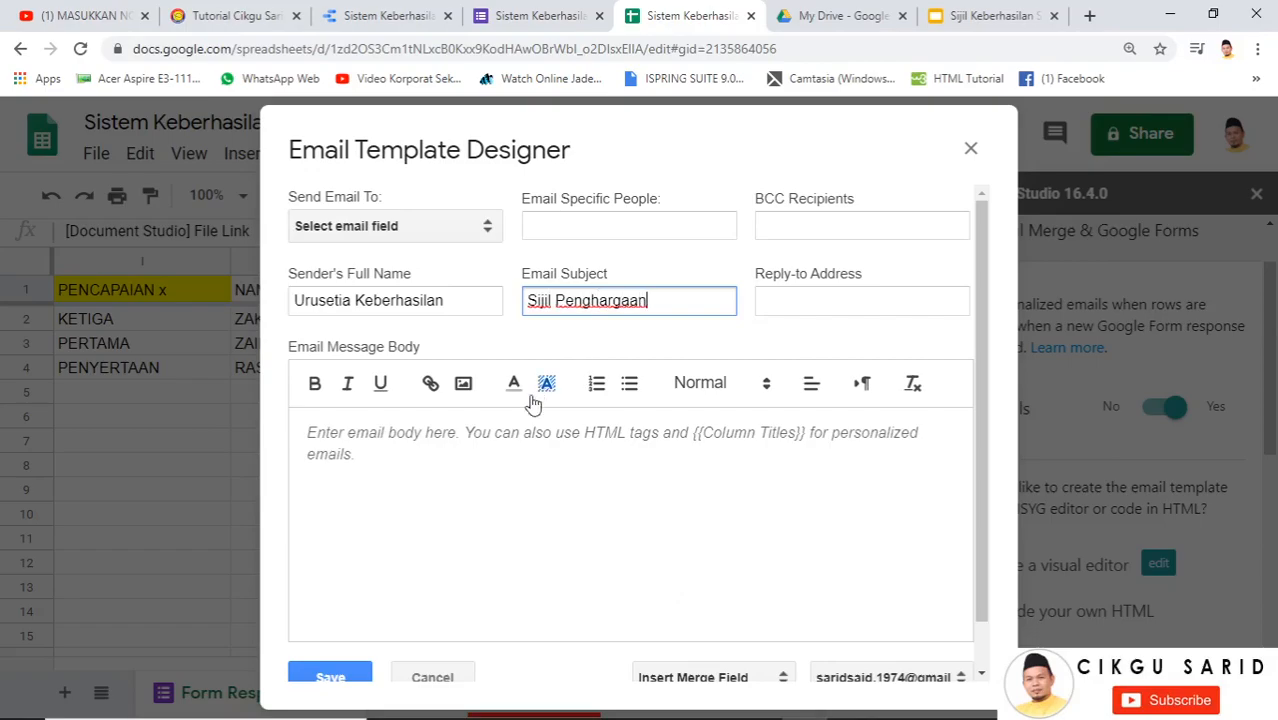
pyautogui.click(368, 438)
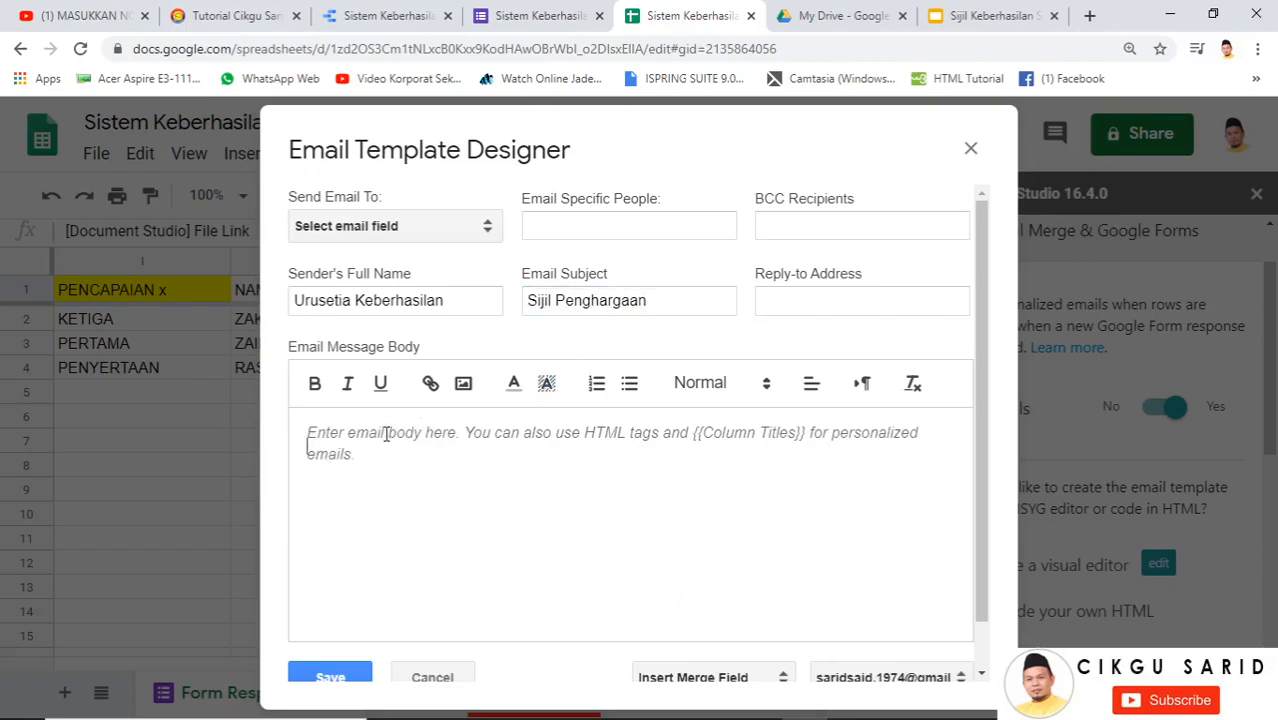
pyautogui.write('Ta')
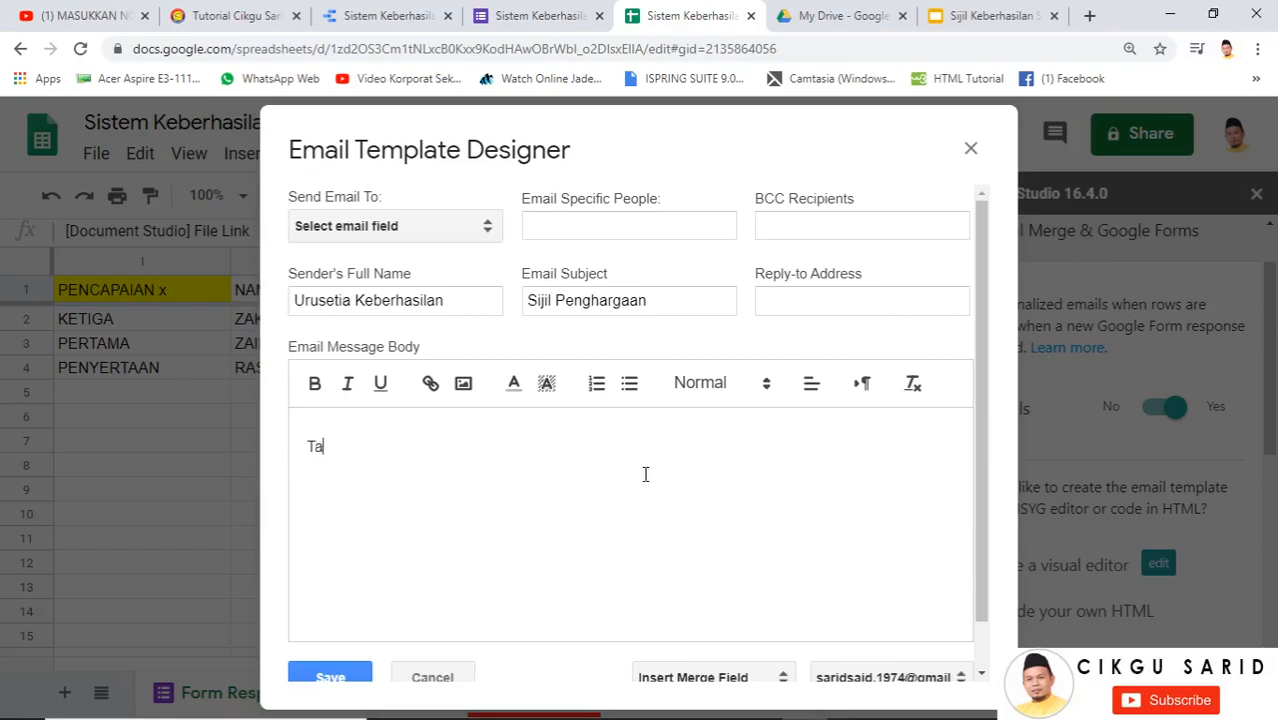
pyautogui.write('hniah di atas penca')
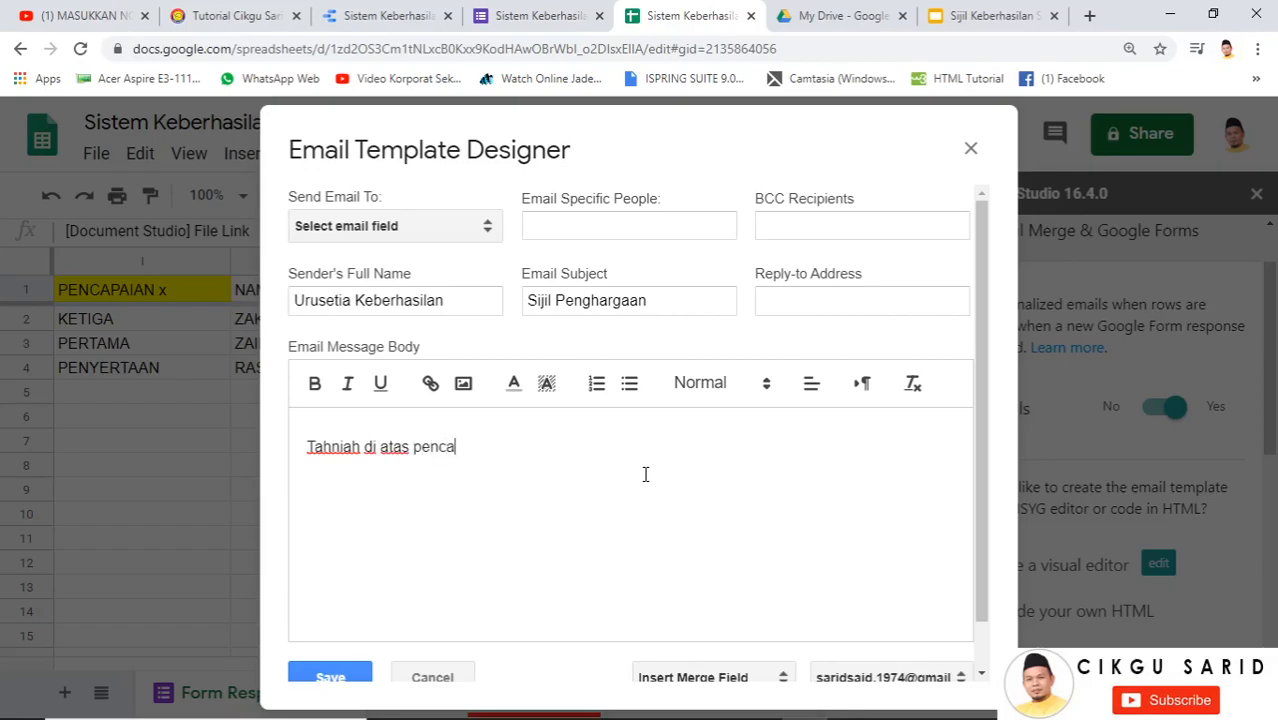
pyautogui.write('paian sekolah tuan.')
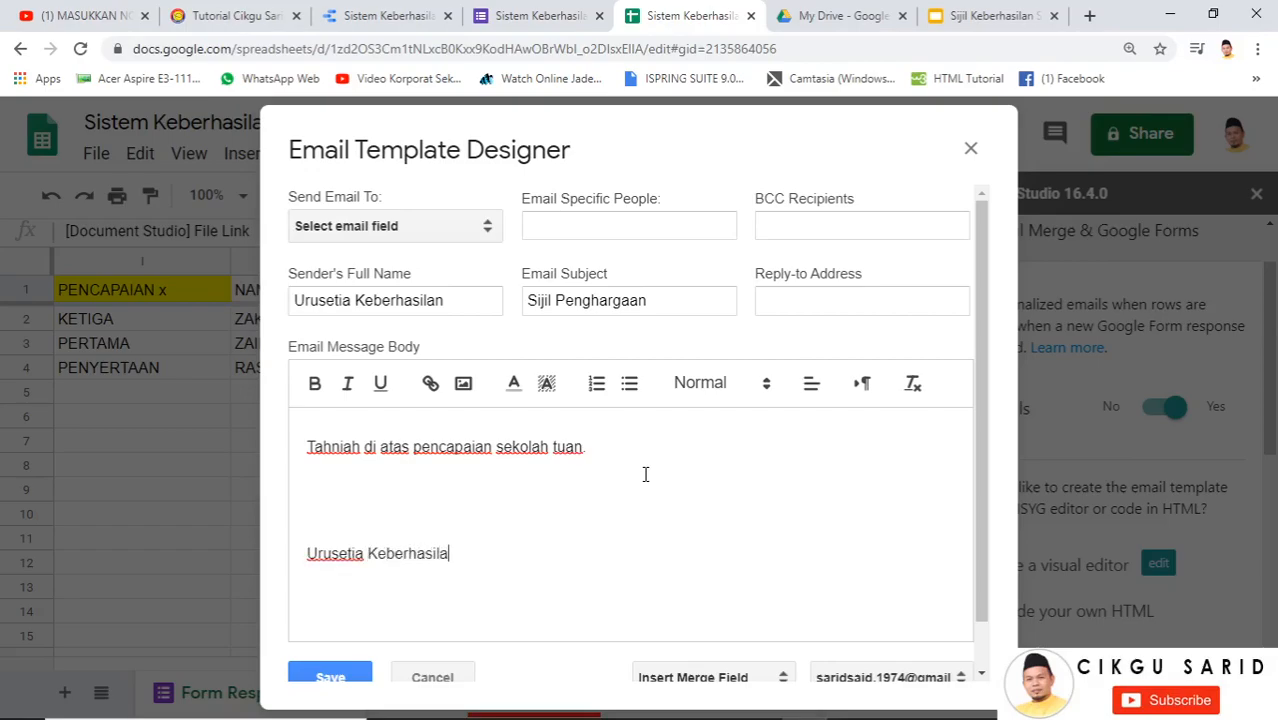
pyautogui.scroll(-1, 517, 545)
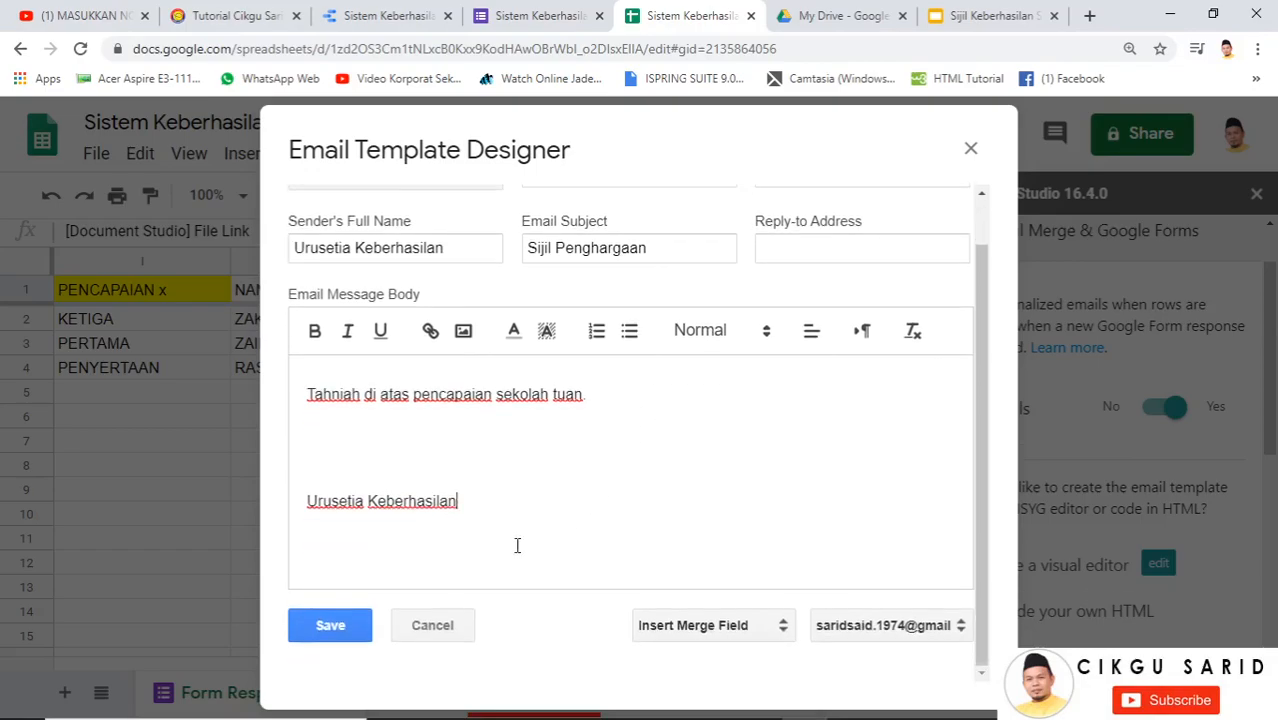
# Address the emails to the Email Address field and save the email template
pyautogui.click(340, 624)
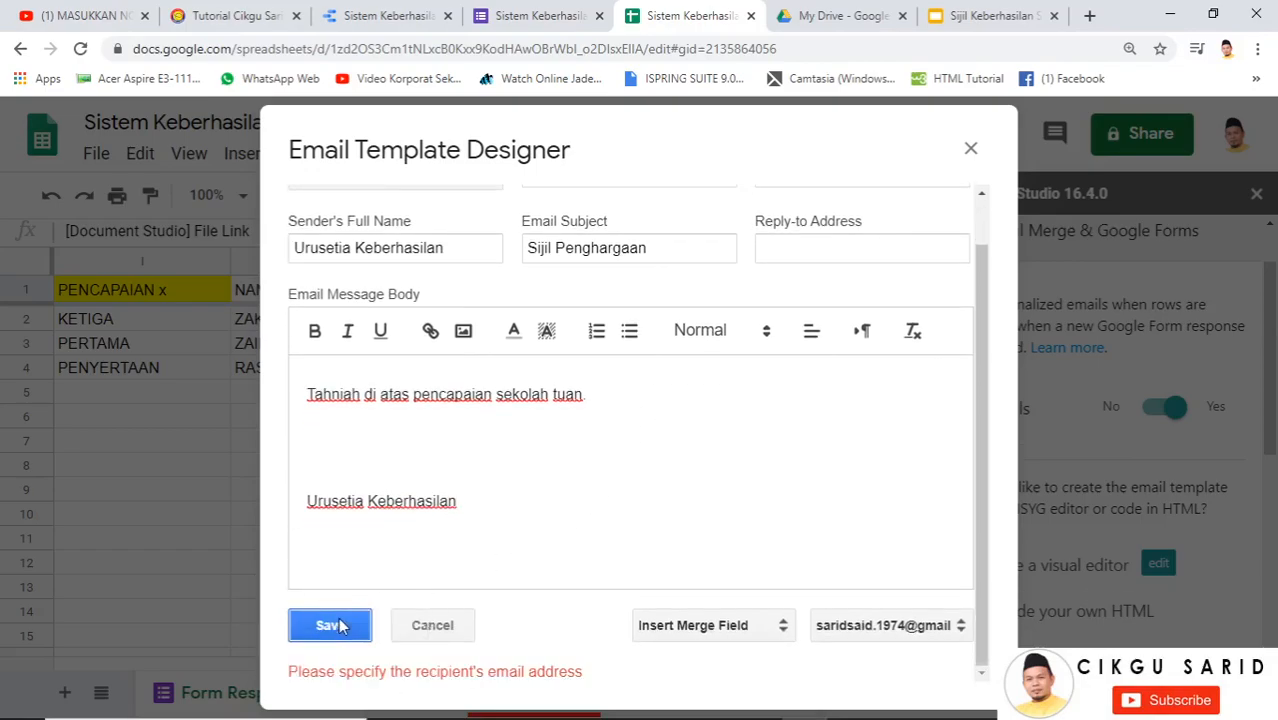
pyautogui.scroll(1, 596, 491)
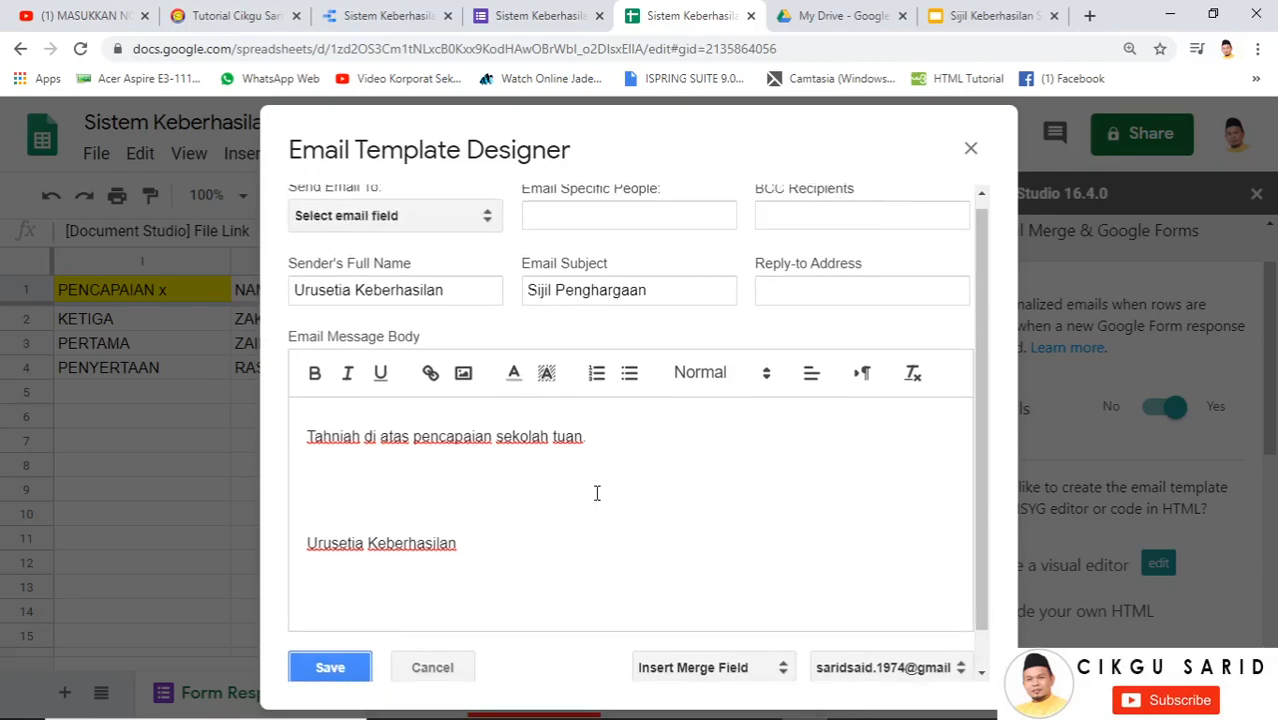
pyautogui.click(416, 230)
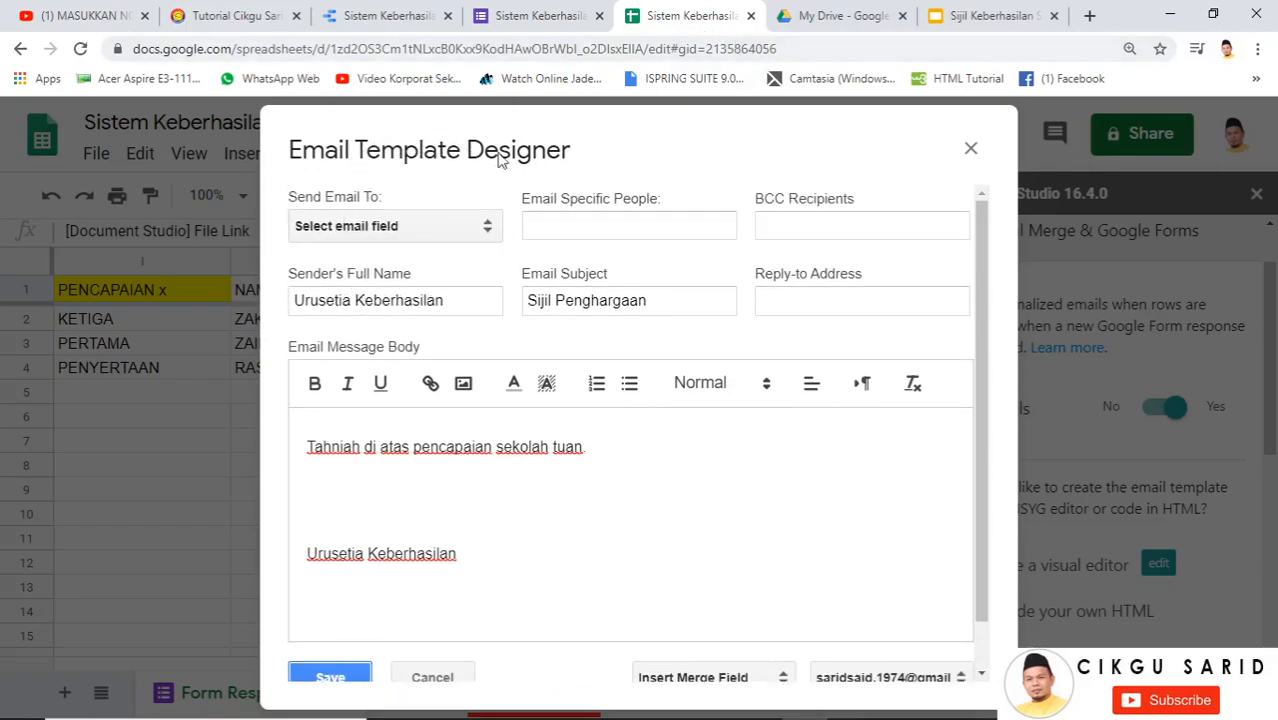
pyautogui.click(440, 230)
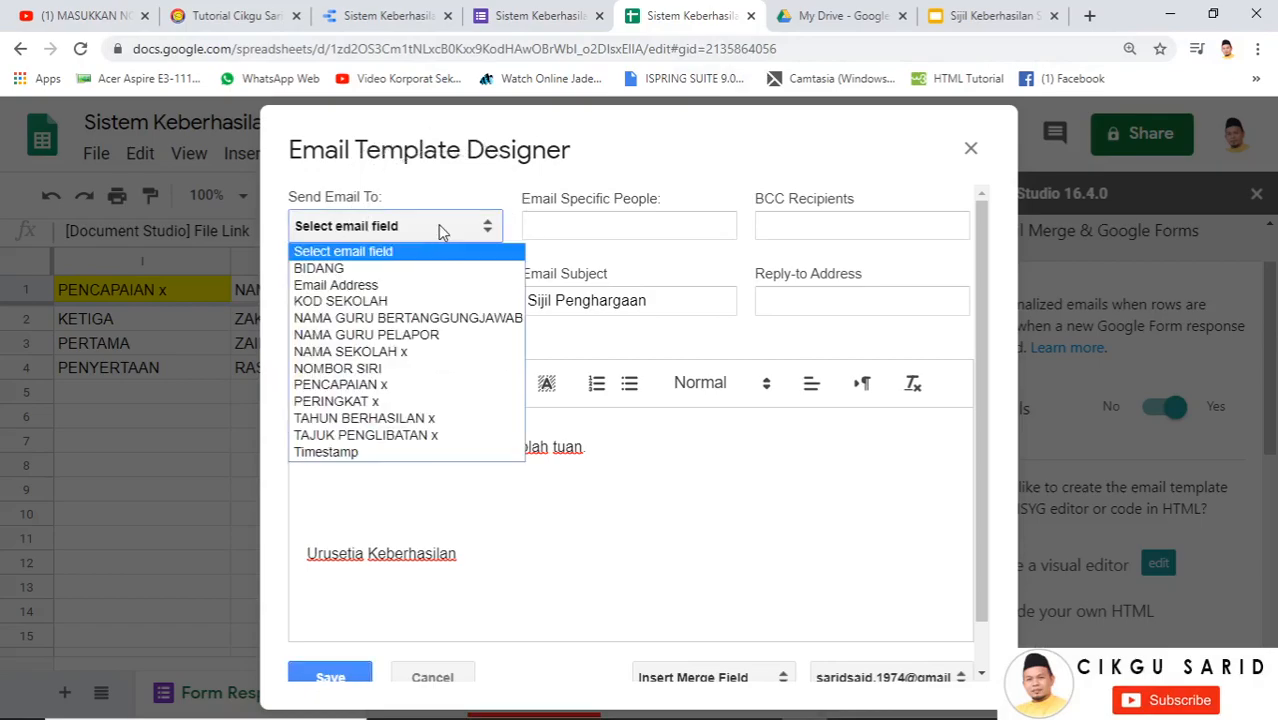
pyautogui.click(420, 287)
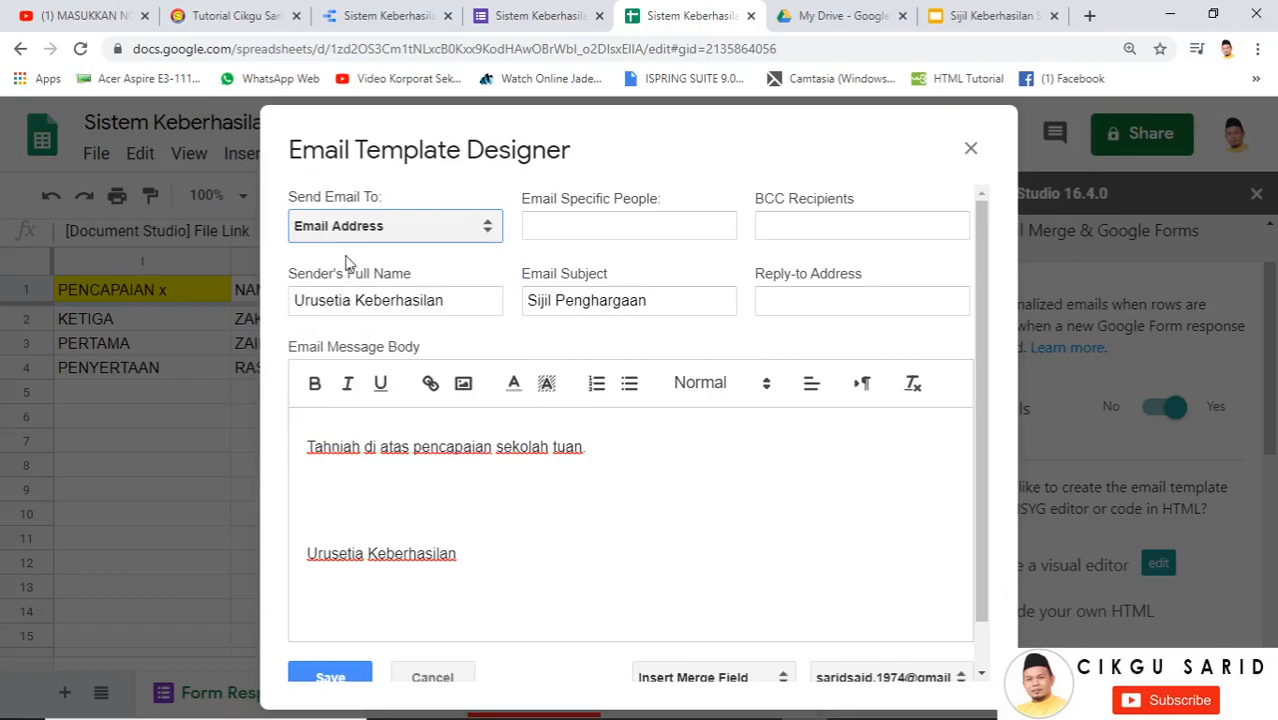
pyautogui.scroll(-1, 540, 430)
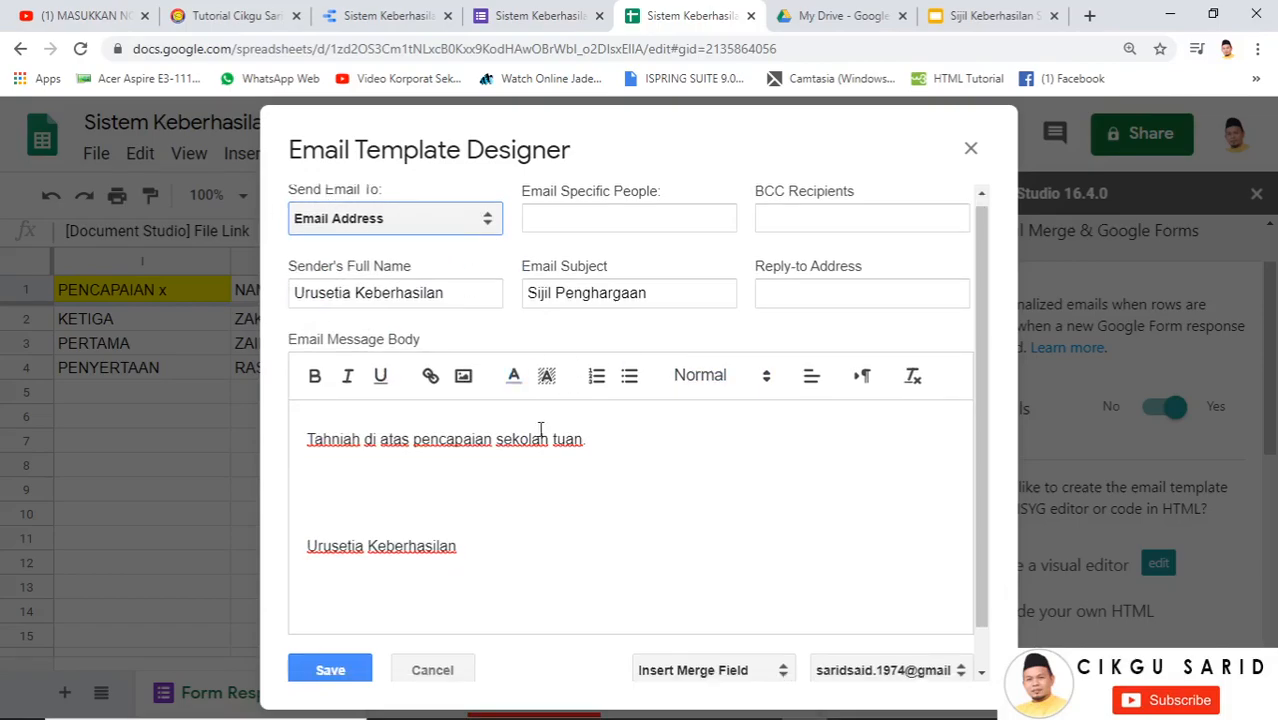
pyautogui.click(330, 668)
pyautogui.click(331, 628)
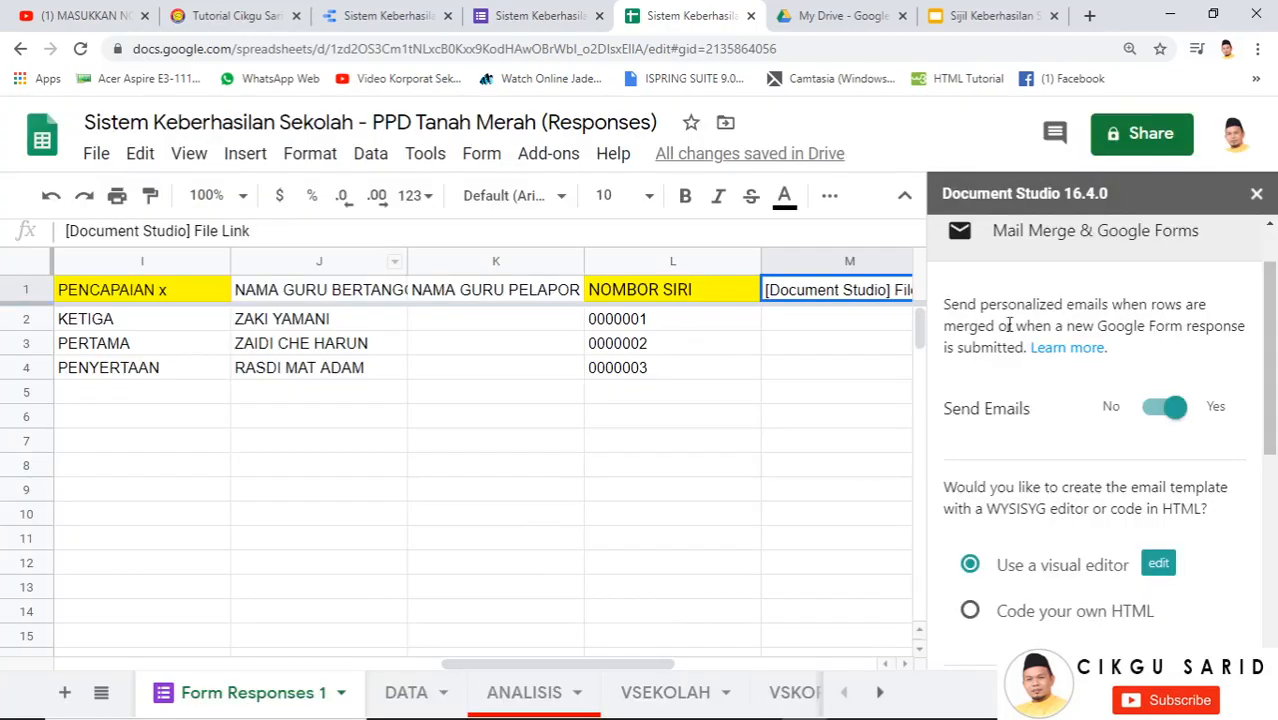
# Run the merge now, also enabling hourly and on-form-submit merging
pyautogui.scroll(-5, 1150, 420)
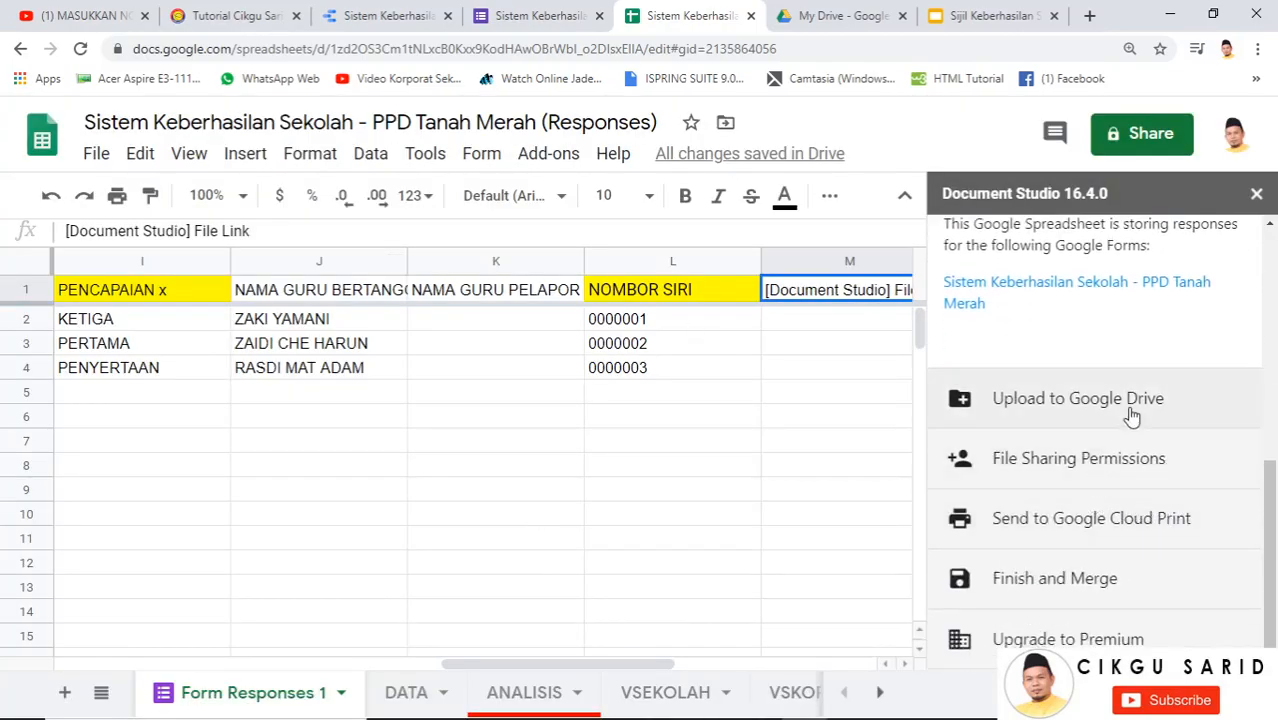
pyautogui.click(1055, 588)
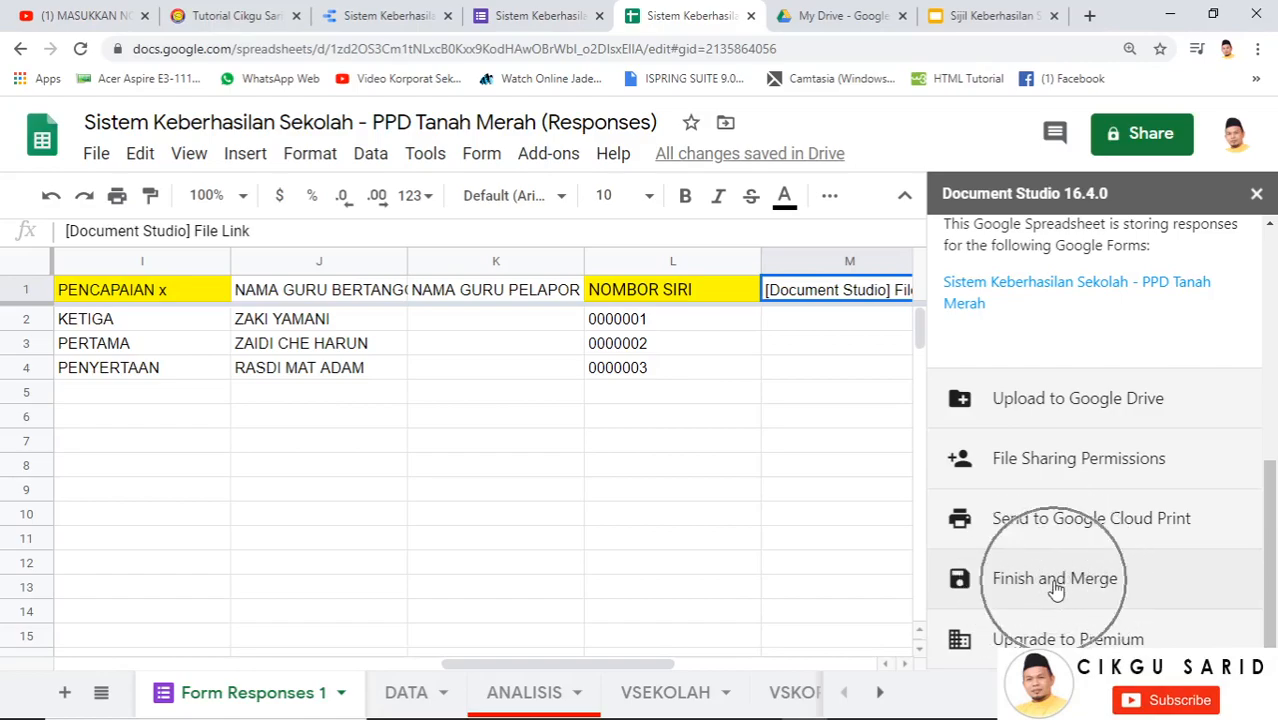
pyautogui.scroll(-2, 1030, 520)
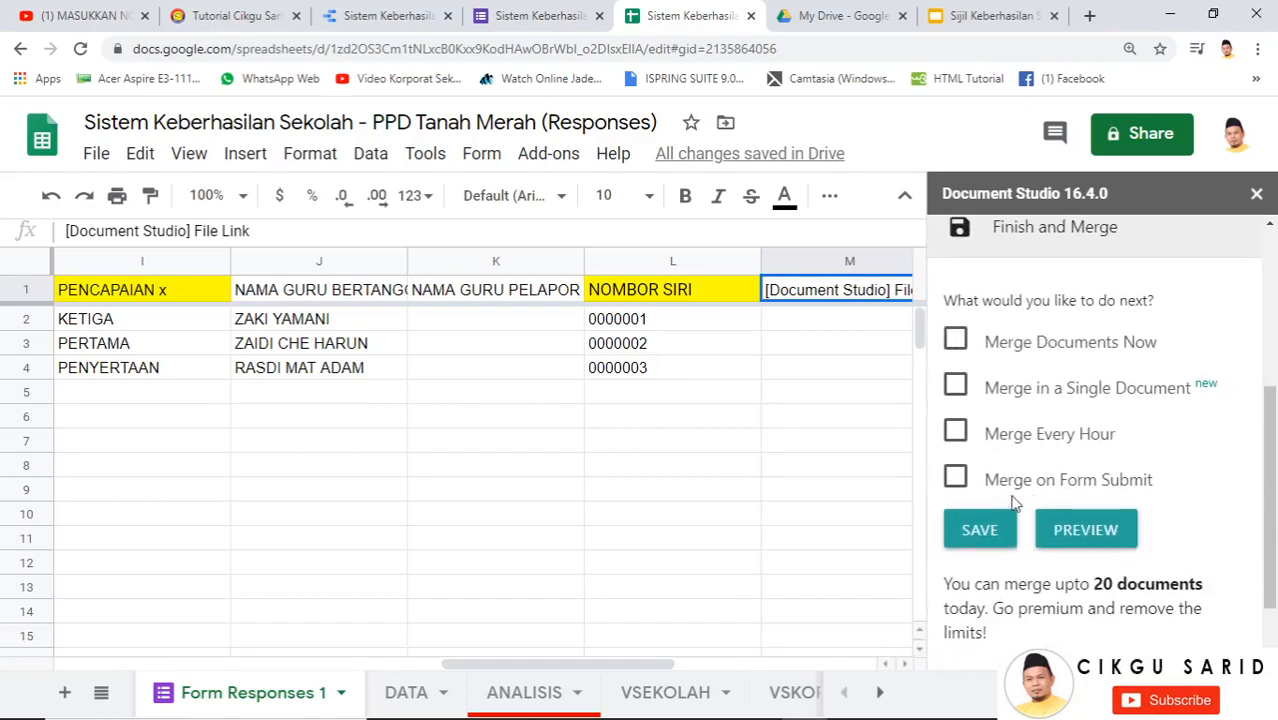
pyautogui.click(959, 343)
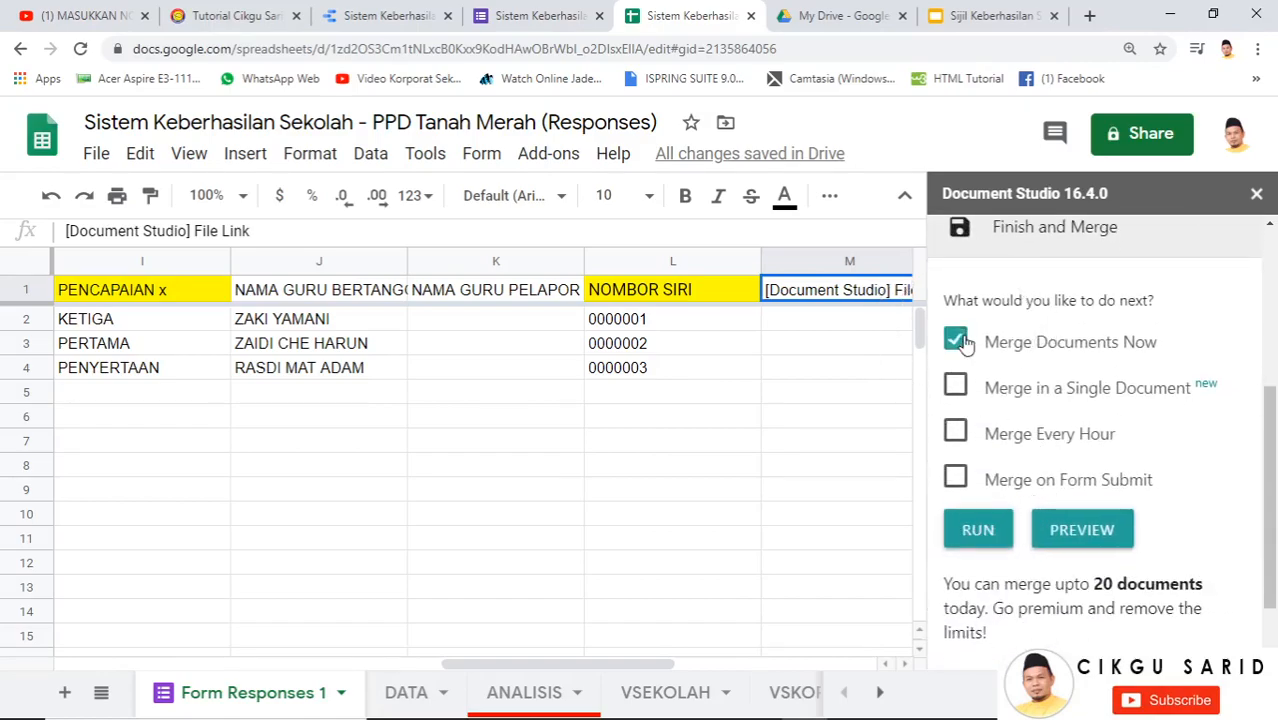
pyautogui.click(974, 440)
pyautogui.click(963, 484)
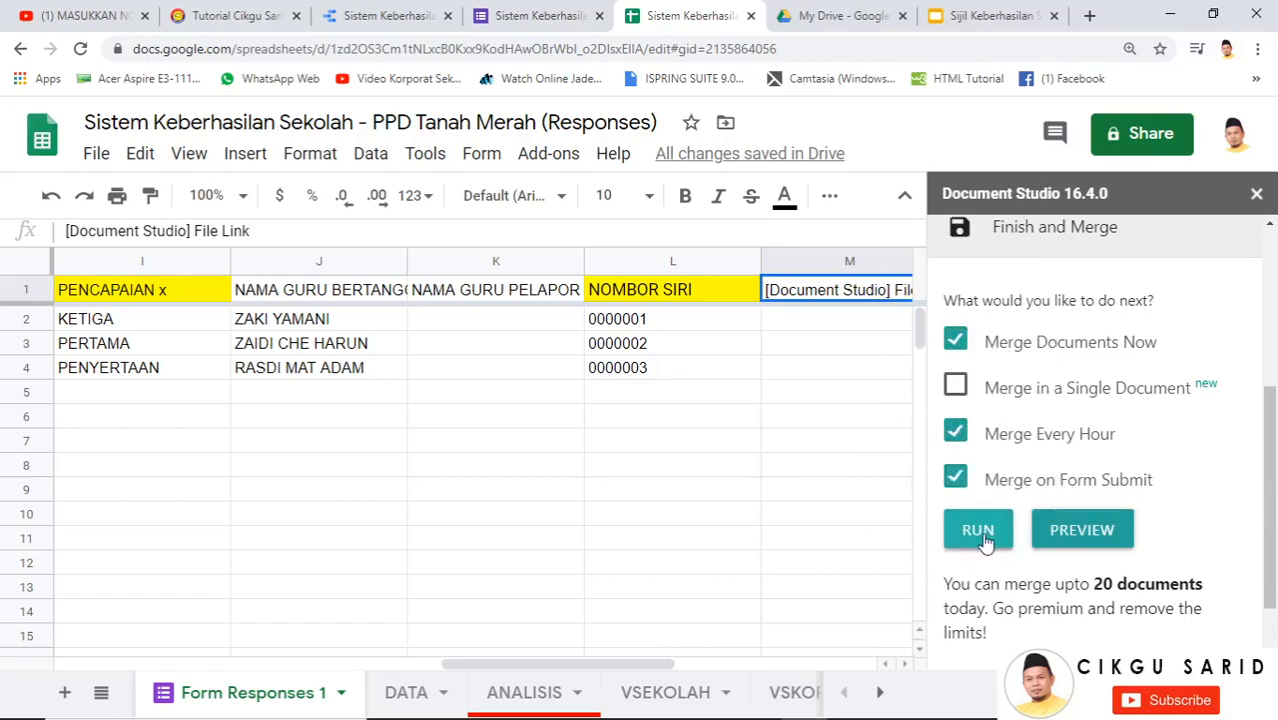
pyautogui.click(985, 539)
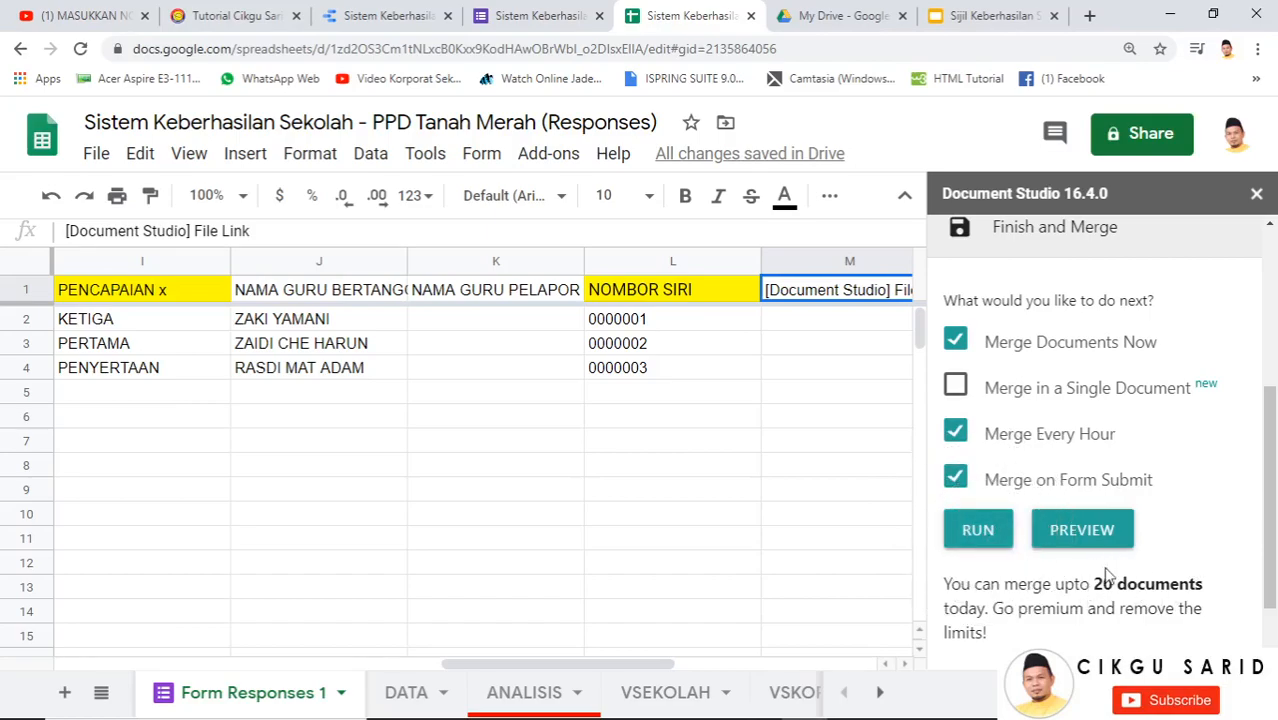
pyautogui.click(996, 541)
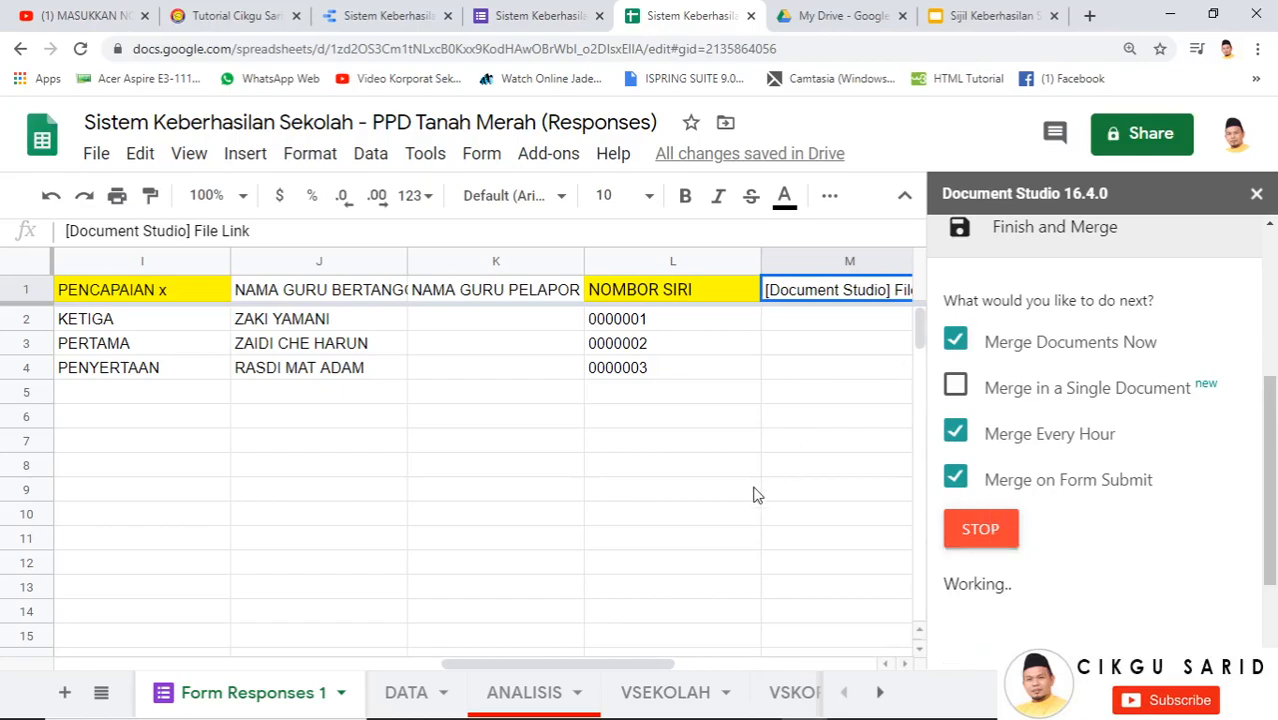
# Open the certificate PDF linked in cell M2
pyautogui.moveTo(638, 668); pyautogui.dragTo(750, 668)
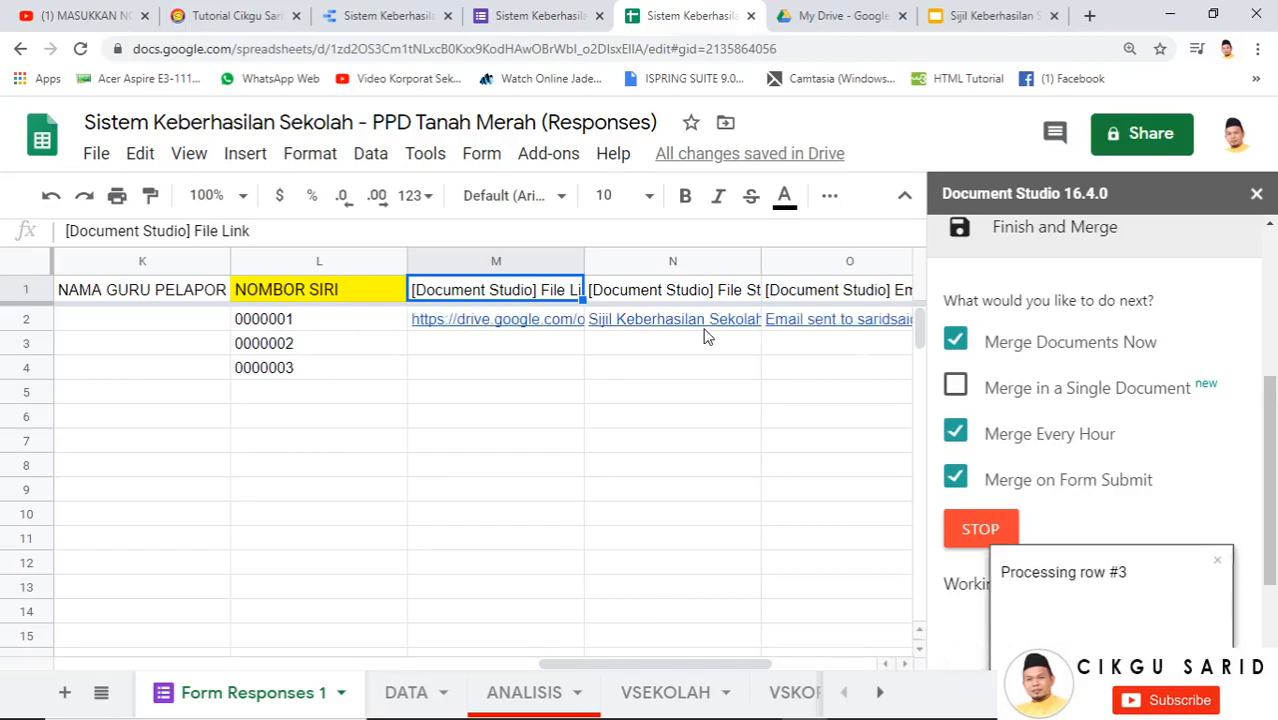
pyautogui.click(472, 326)
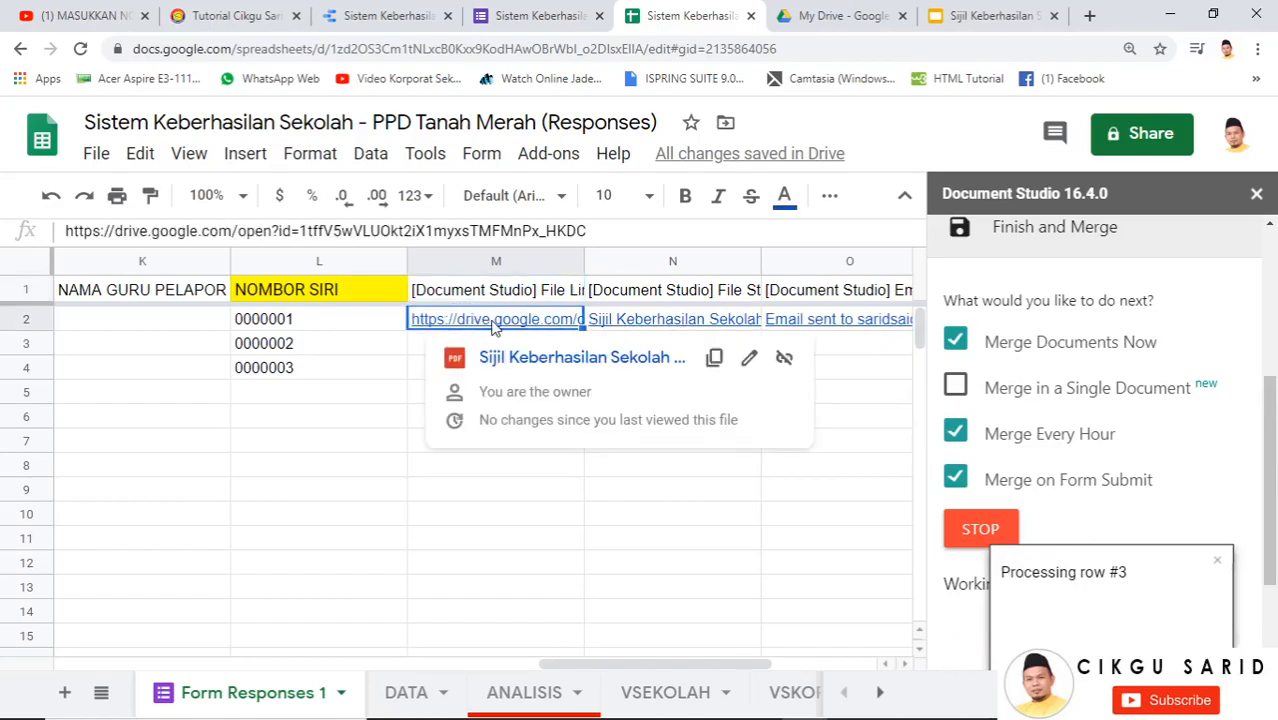
pyautogui.click(575, 357)
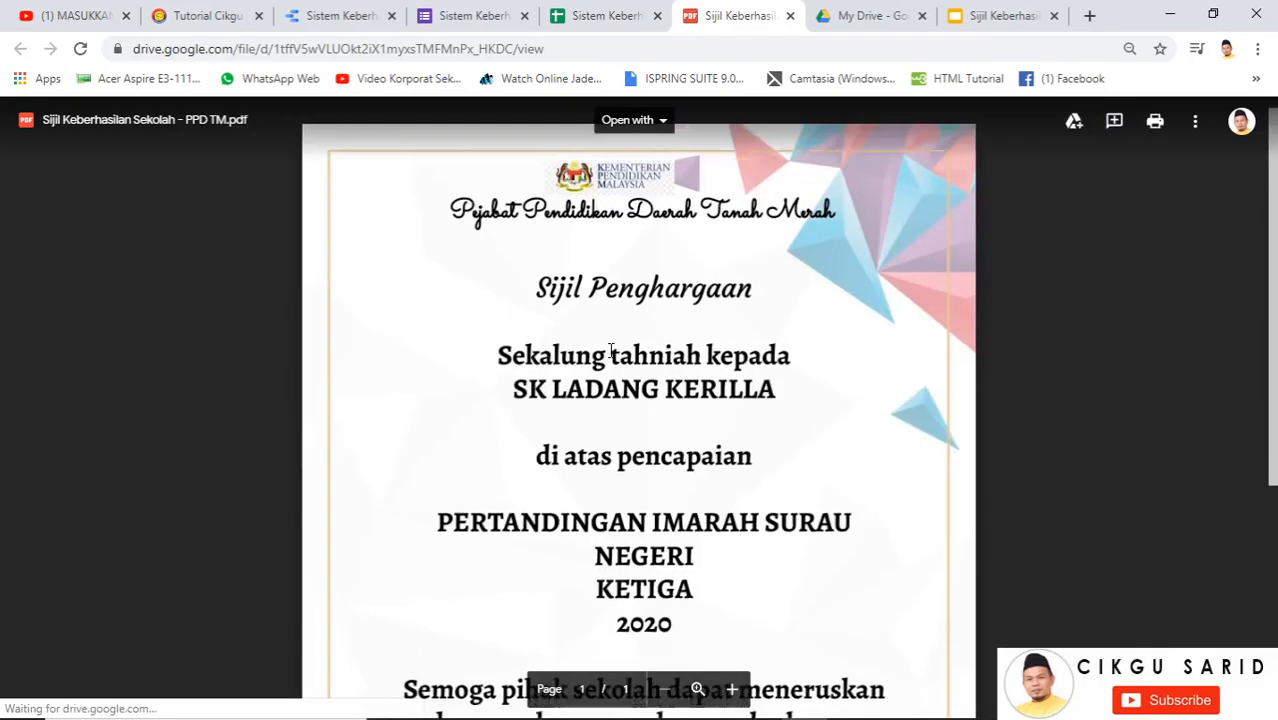
# Review the SK LADANG KERILLA certificate 0000001/2020, then return to the template slides
pyautogui.scroll(-1, 564, 248)
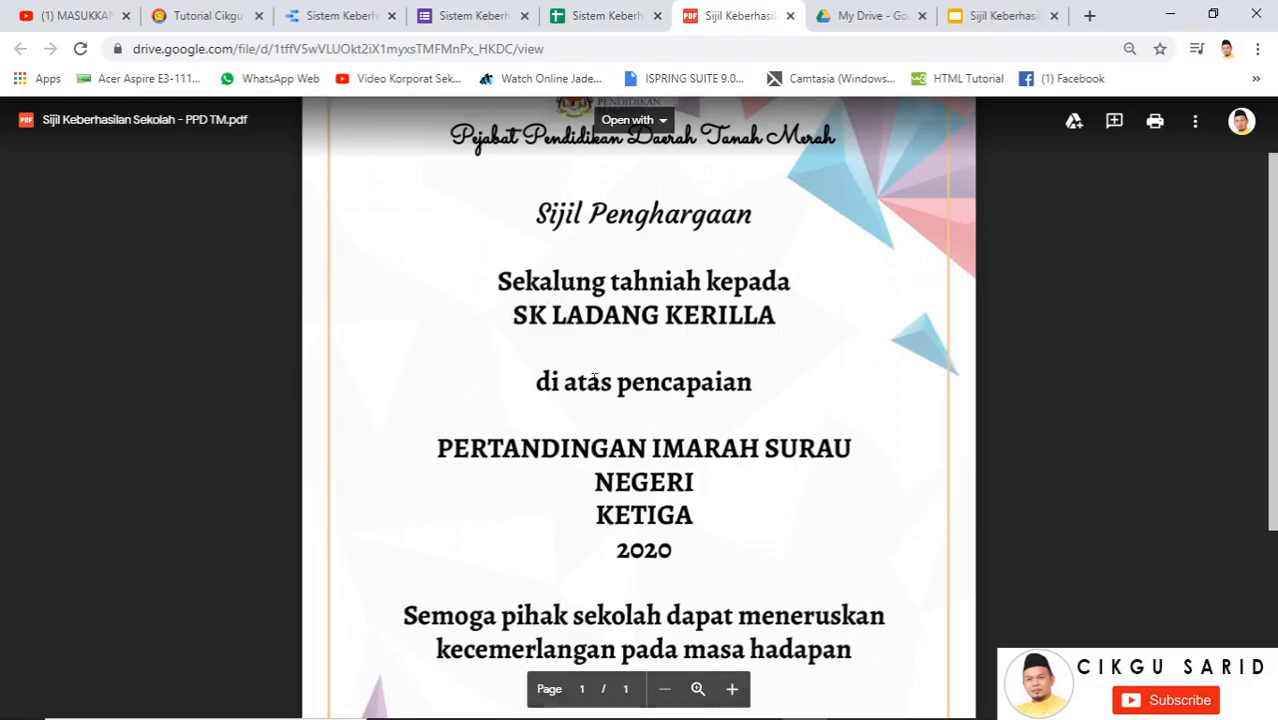
pyautogui.scroll(-3, 706, 456)
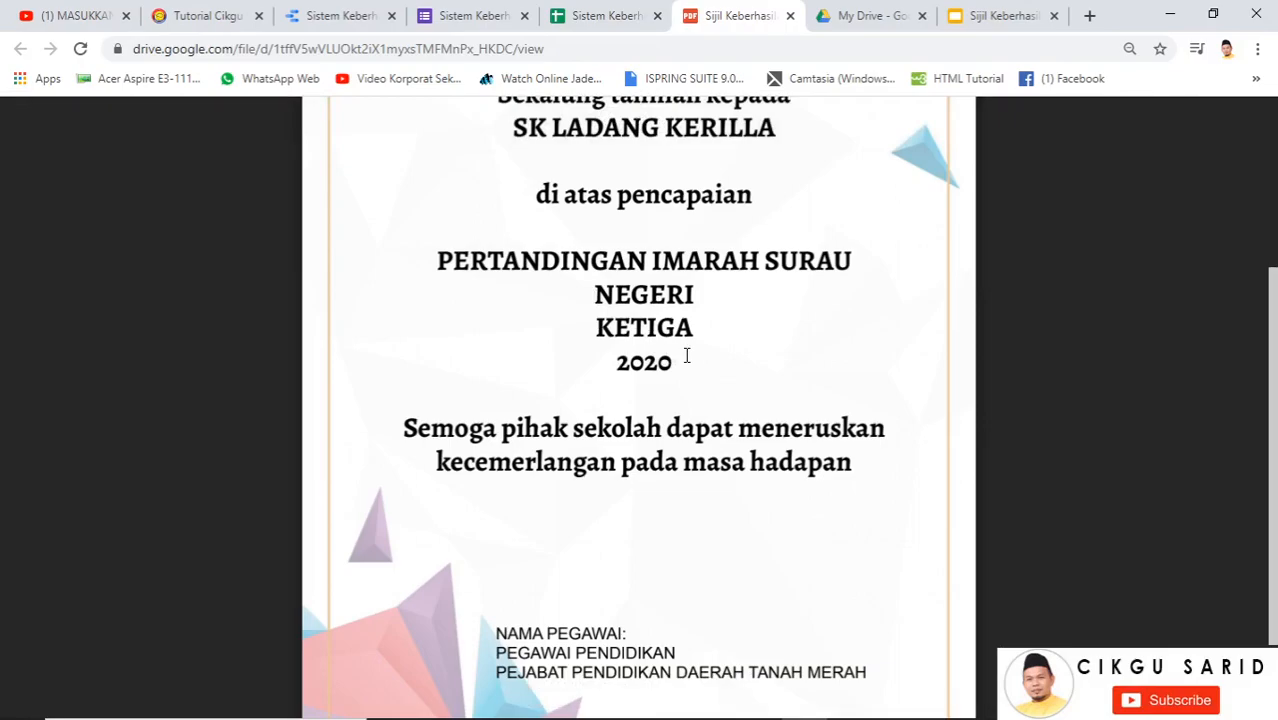
pyautogui.scroll(-2, 665, 492)
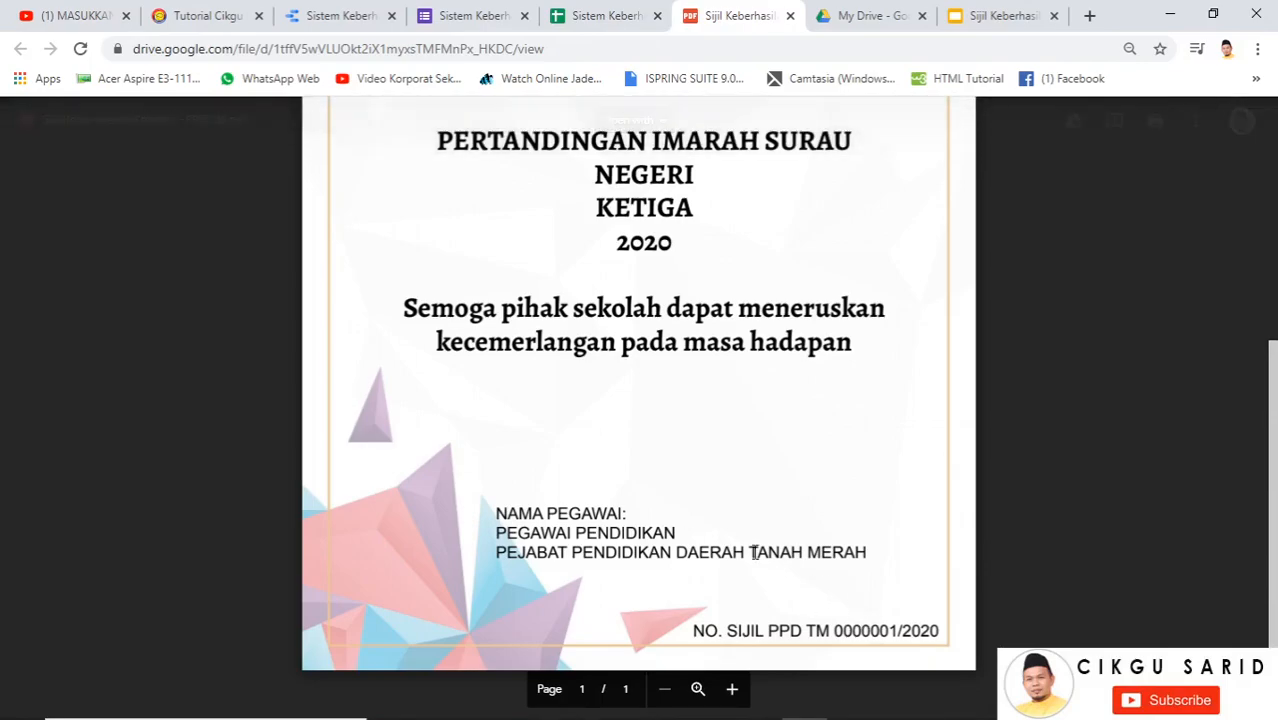
pyautogui.scroll(6, 667, 523)
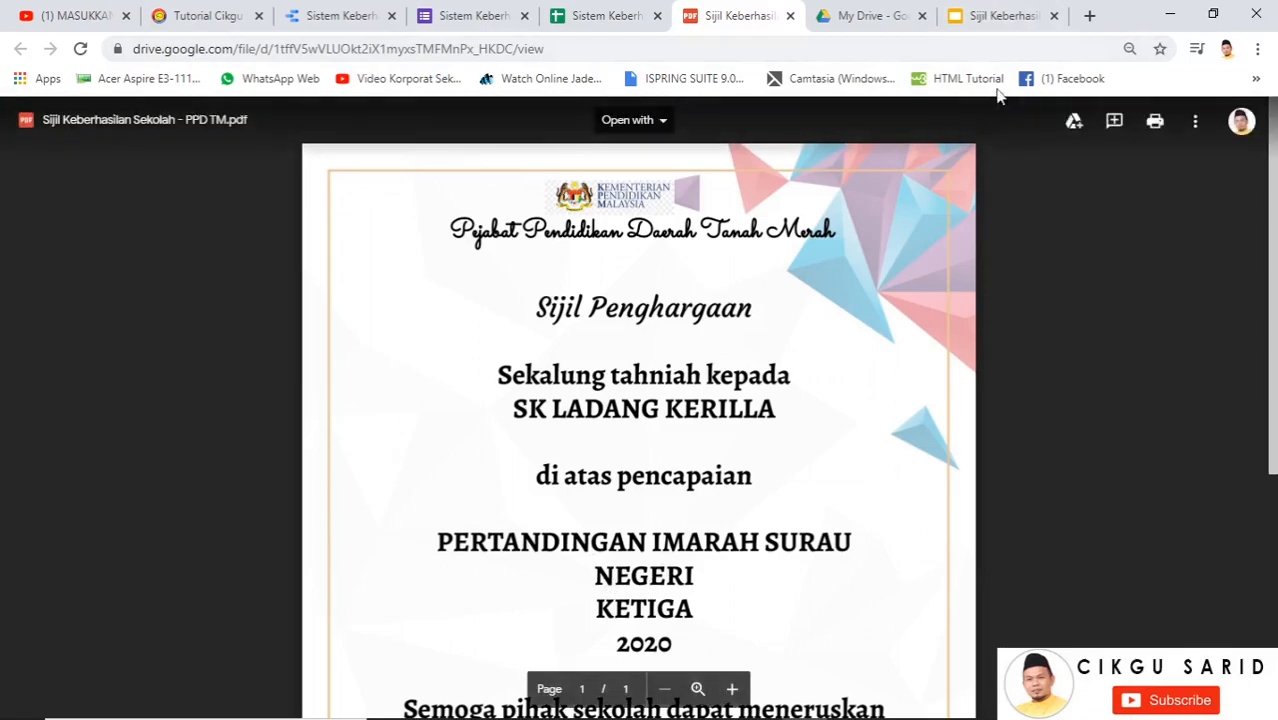
pyautogui.click(968, 20)
pyautogui.scroll(-4, 654, 483)
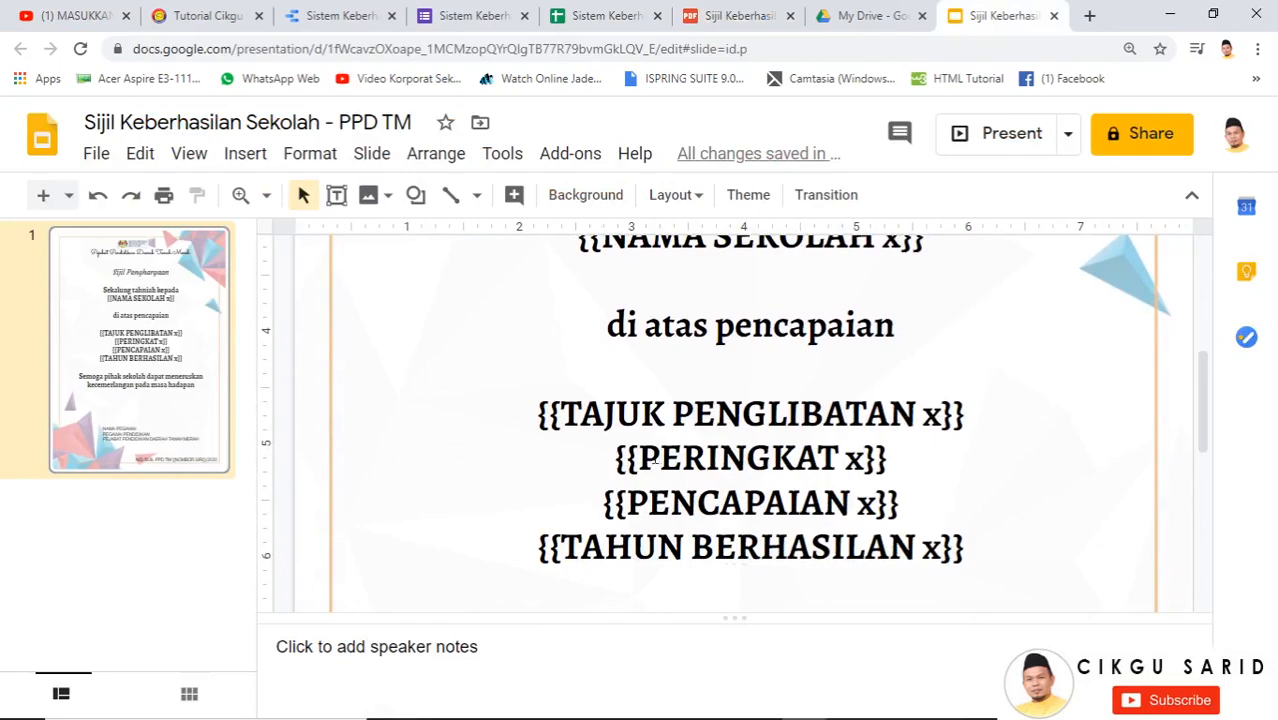
# Add PERINGKAT, TEMPAT and TAHUN labels before the template's placeholder lines, then close it
pyautogui.click(655, 460)
pyautogui.scroll(-3, 630, 532)
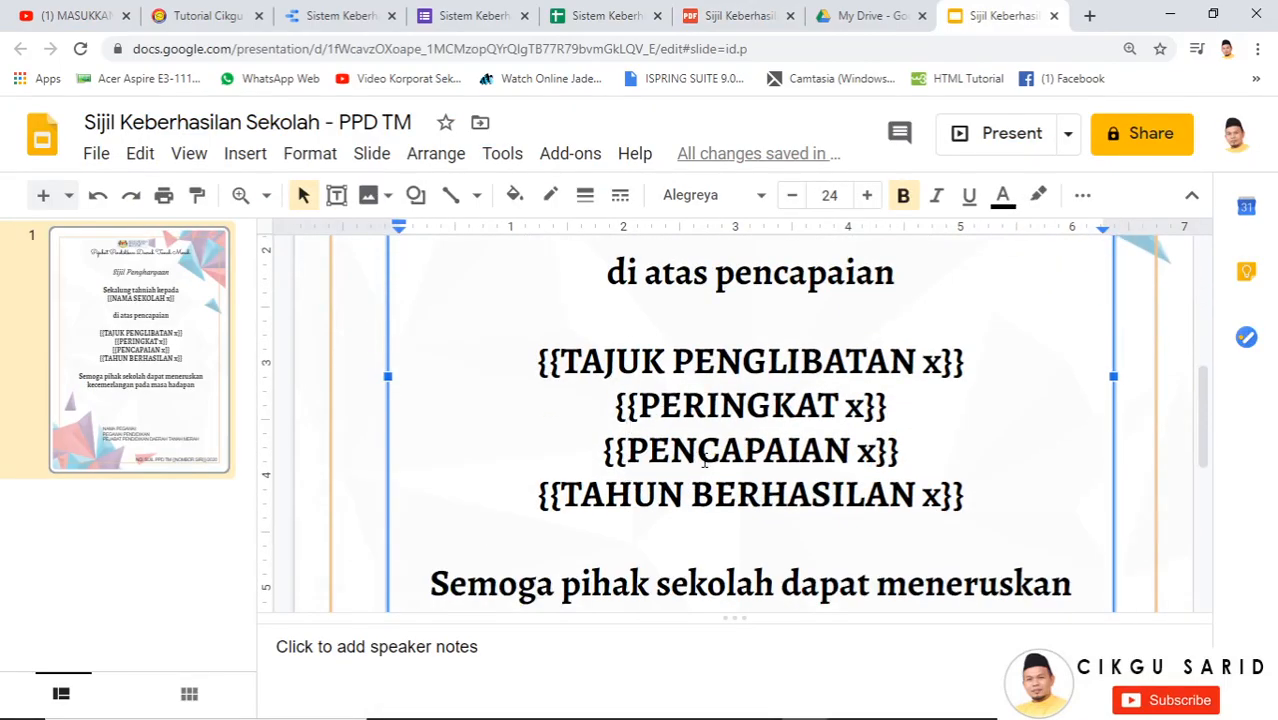
pyautogui.write('p')
pyautogui.press('BackSpace')
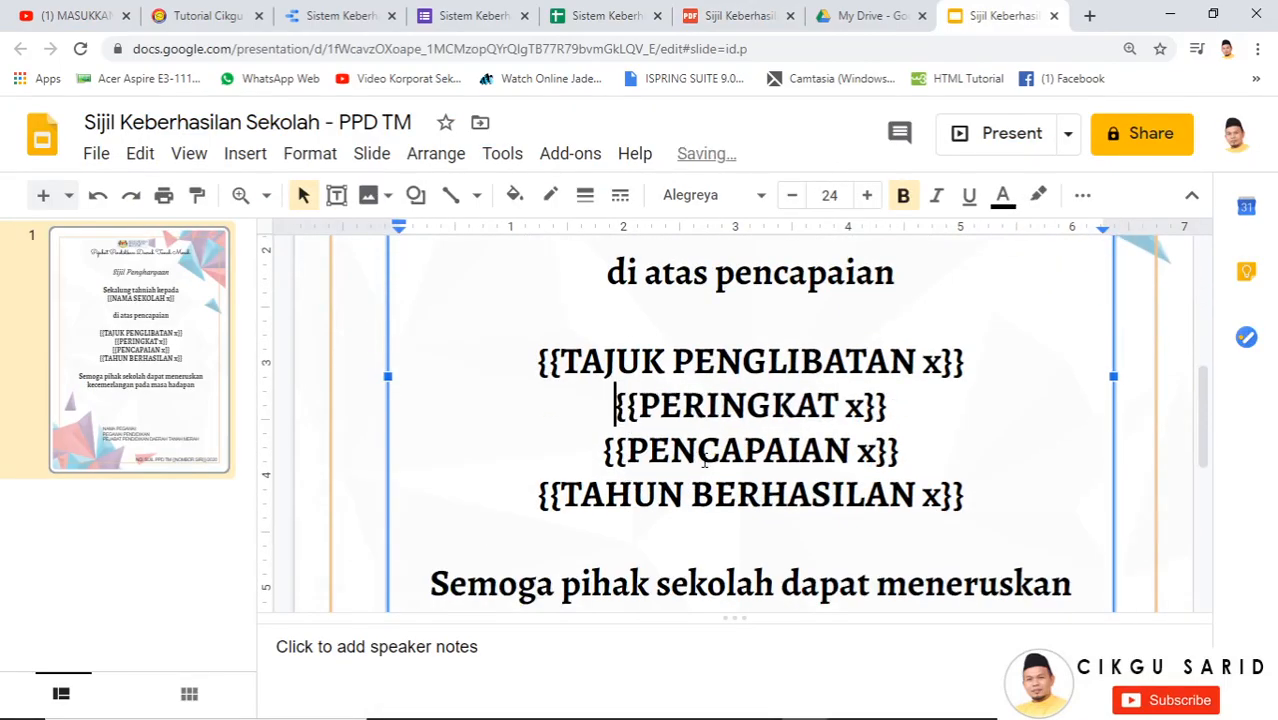
pyautogui.write('PERINGKAT')
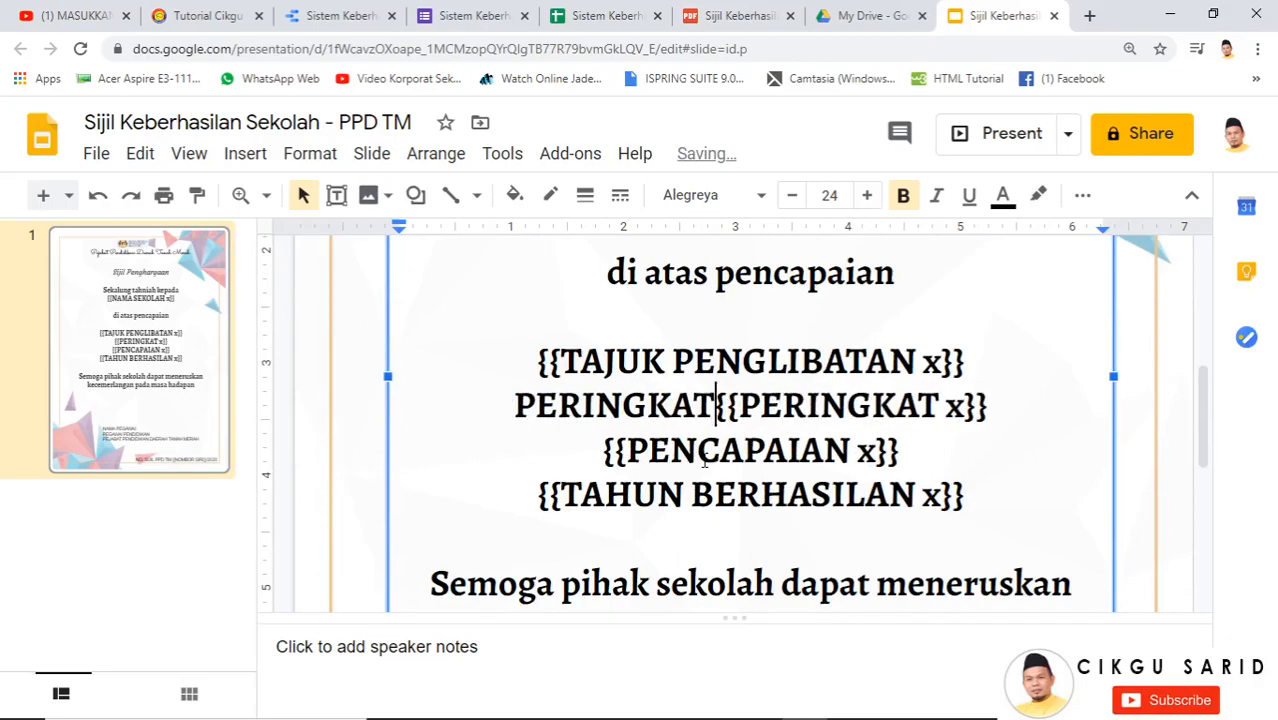
pyautogui.write(' x}} ')
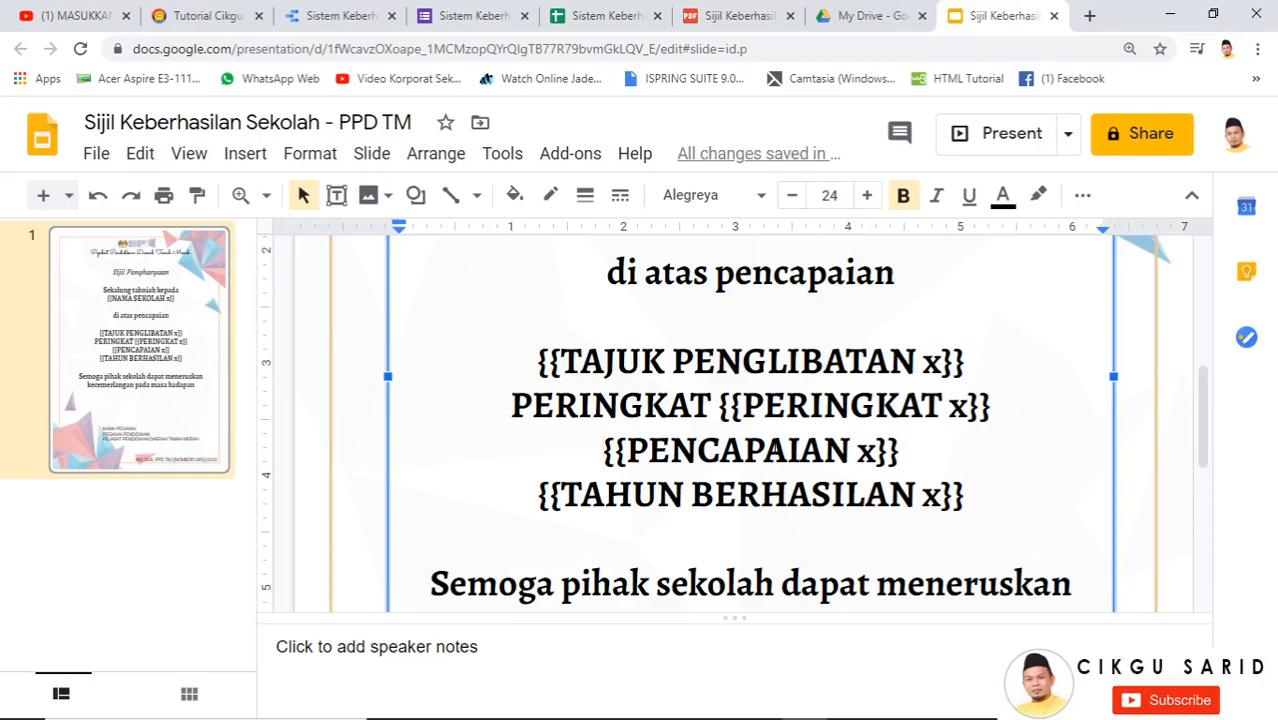
pyautogui.write('TEMPAT')
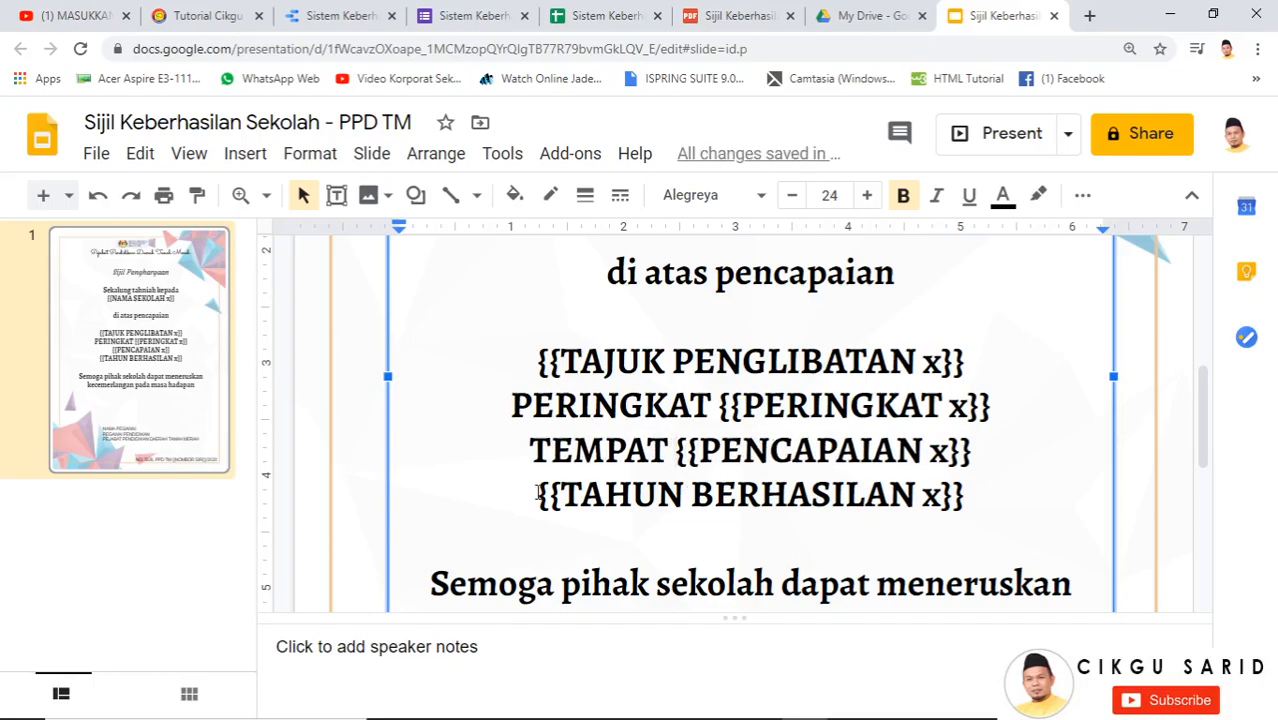
pyautogui.press('Down')
pyautogui.press('Home')
pyautogui.write('TAHUN')
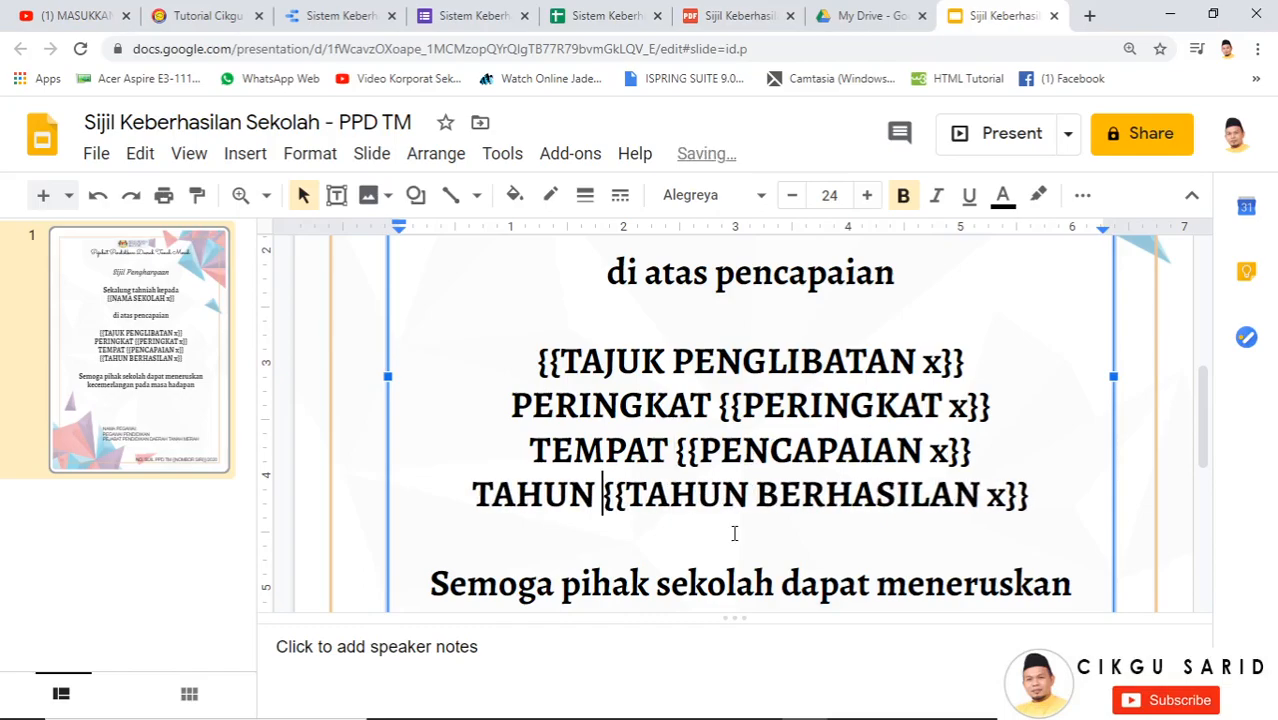
pyautogui.scroll(-5, 1112, 475)
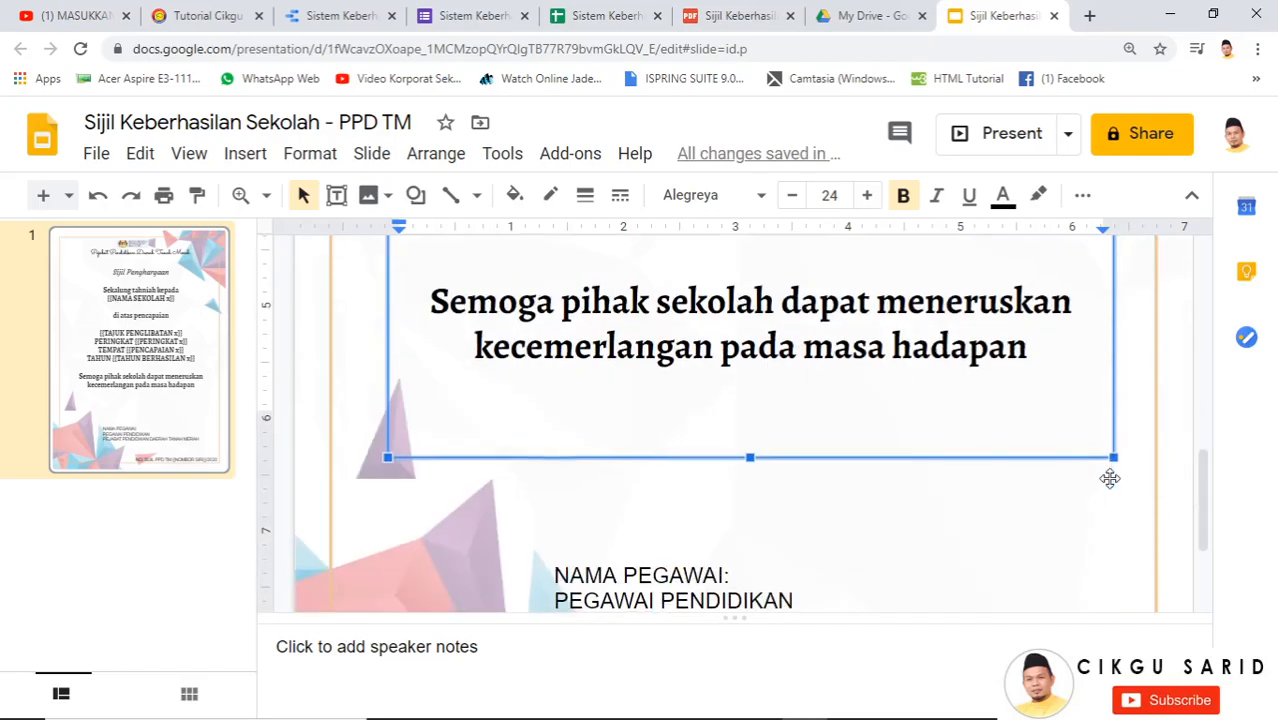
pyautogui.scroll(5, 1093, 440)
pyautogui.scroll(5, 1093, 436)
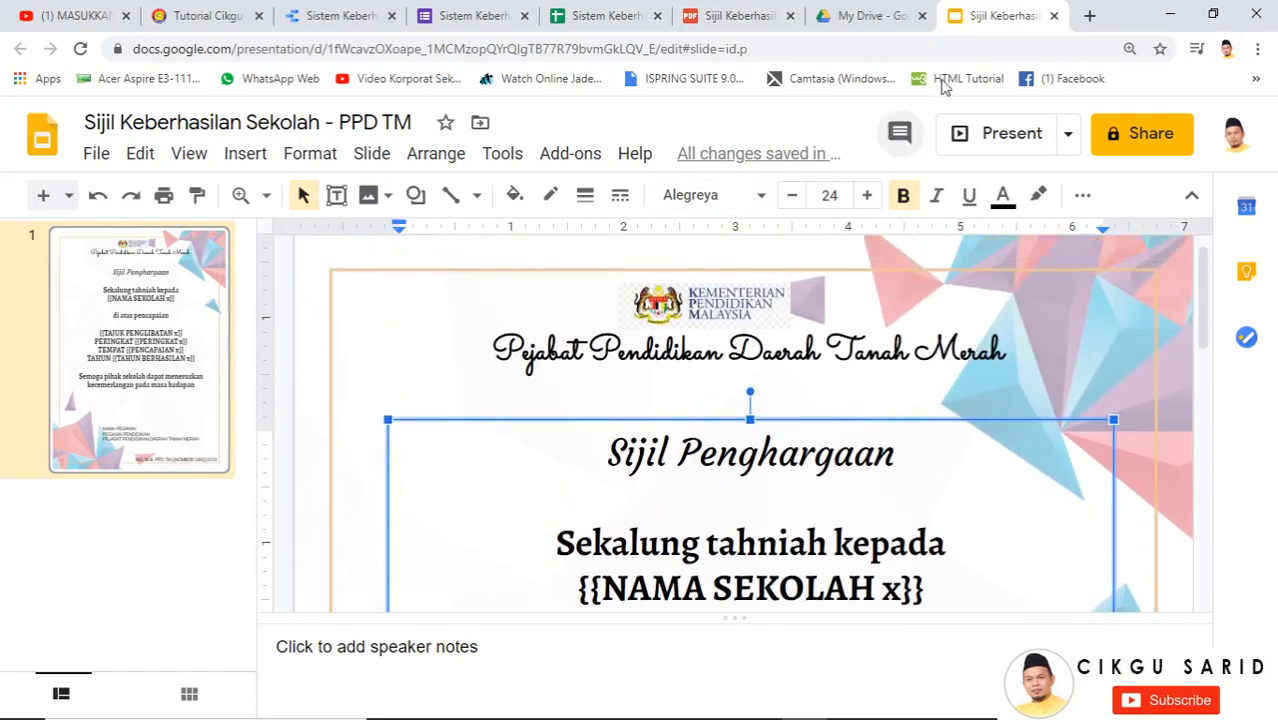
pyautogui.click(1052, 16)
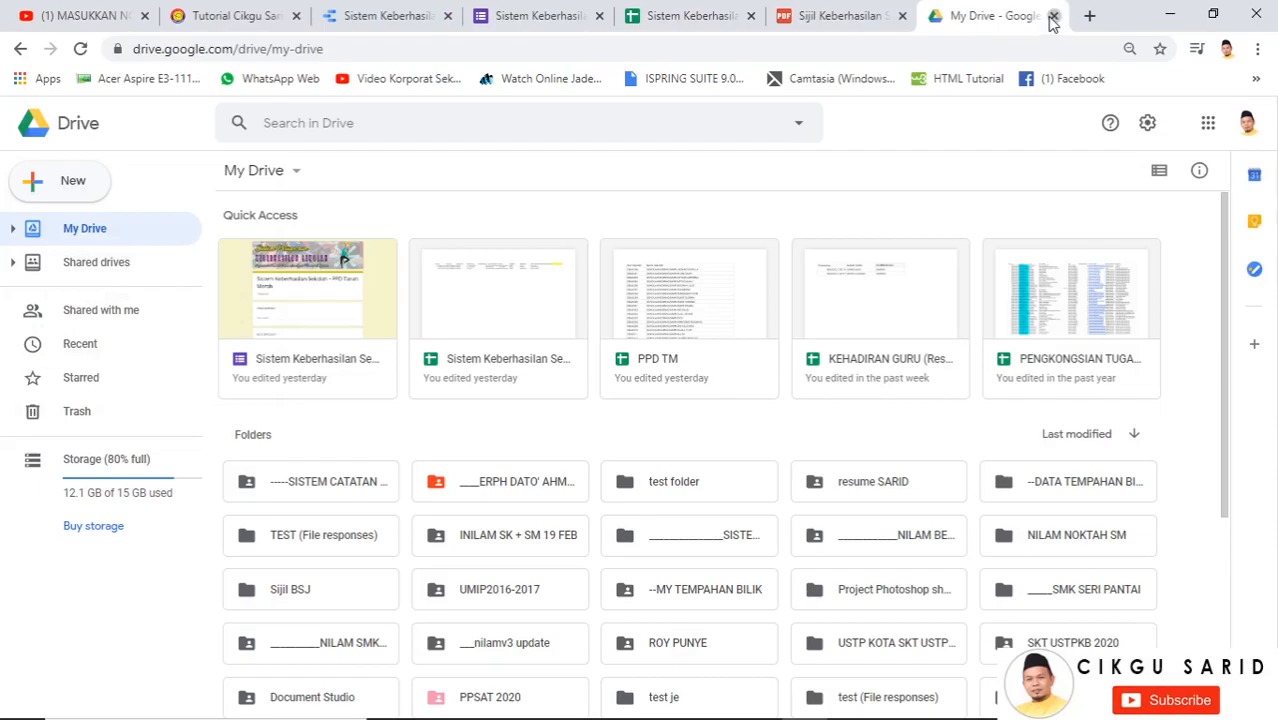
# Close the Drive and PDF tabs and the Document Studio panel, then return to Data Studio
pyautogui.click(1053, 16)
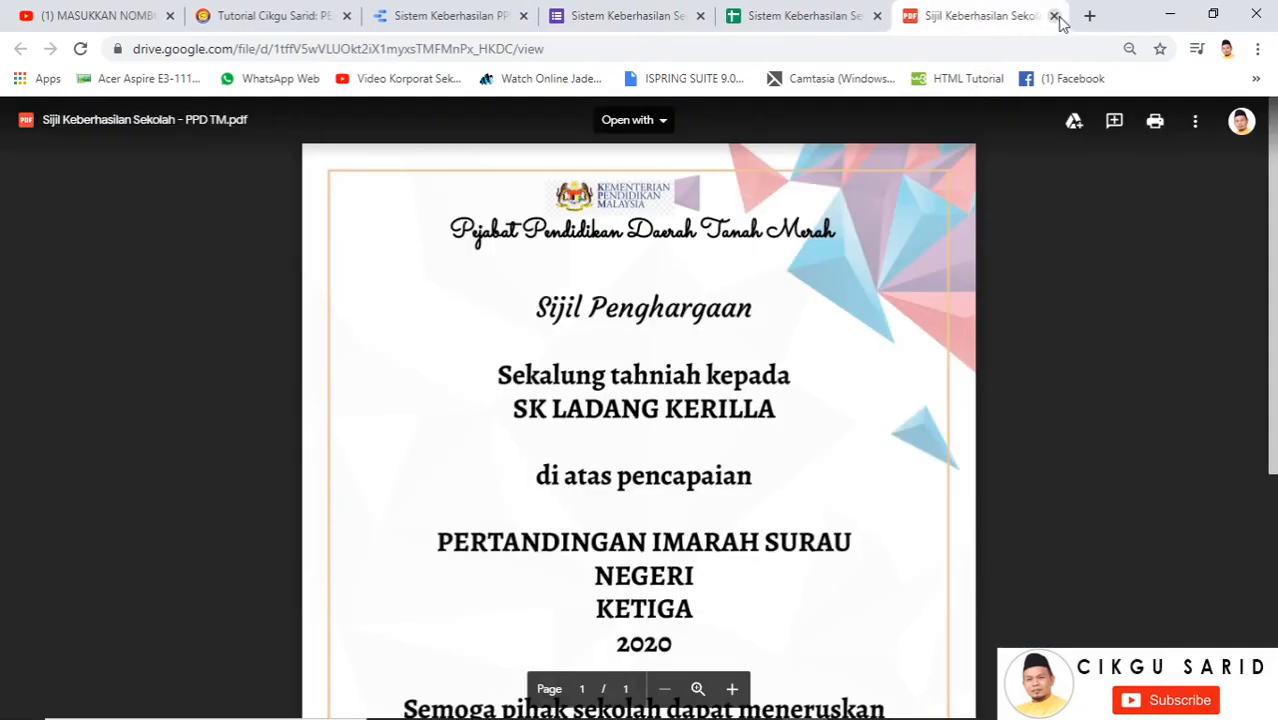
pyautogui.click(1054, 16)
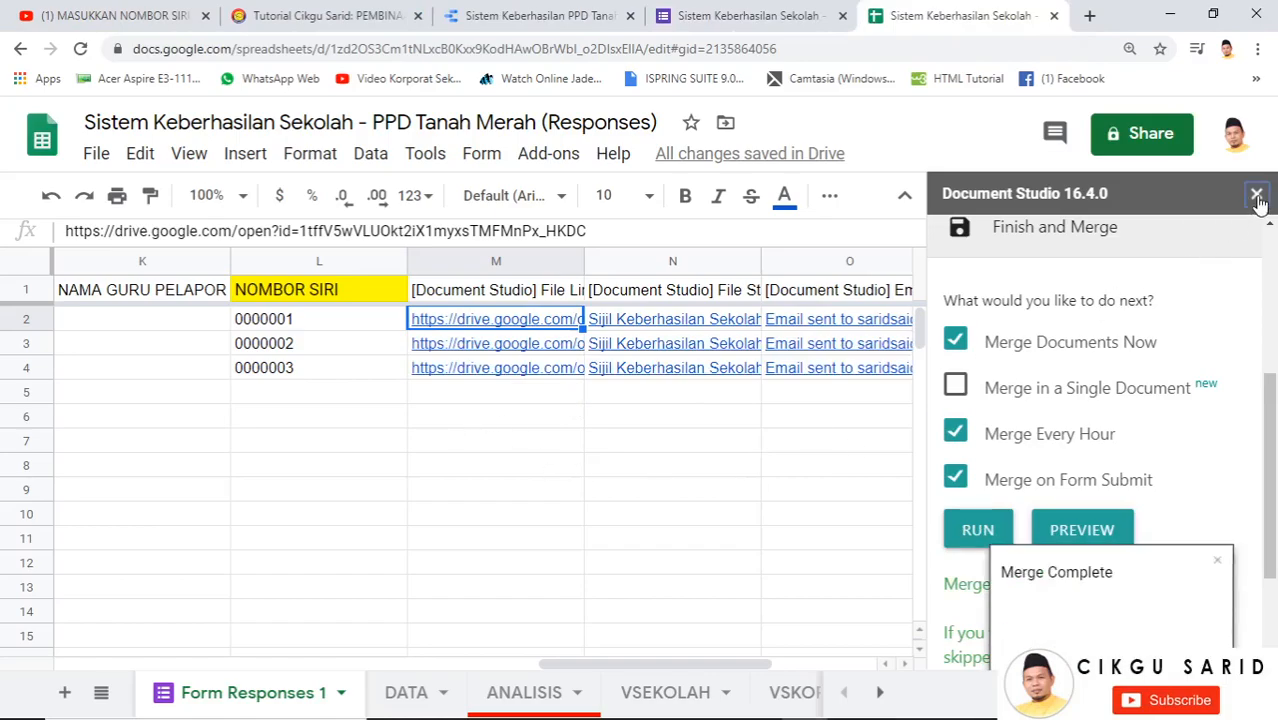
pyautogui.click(1257, 196)
pyautogui.click(673, 492)
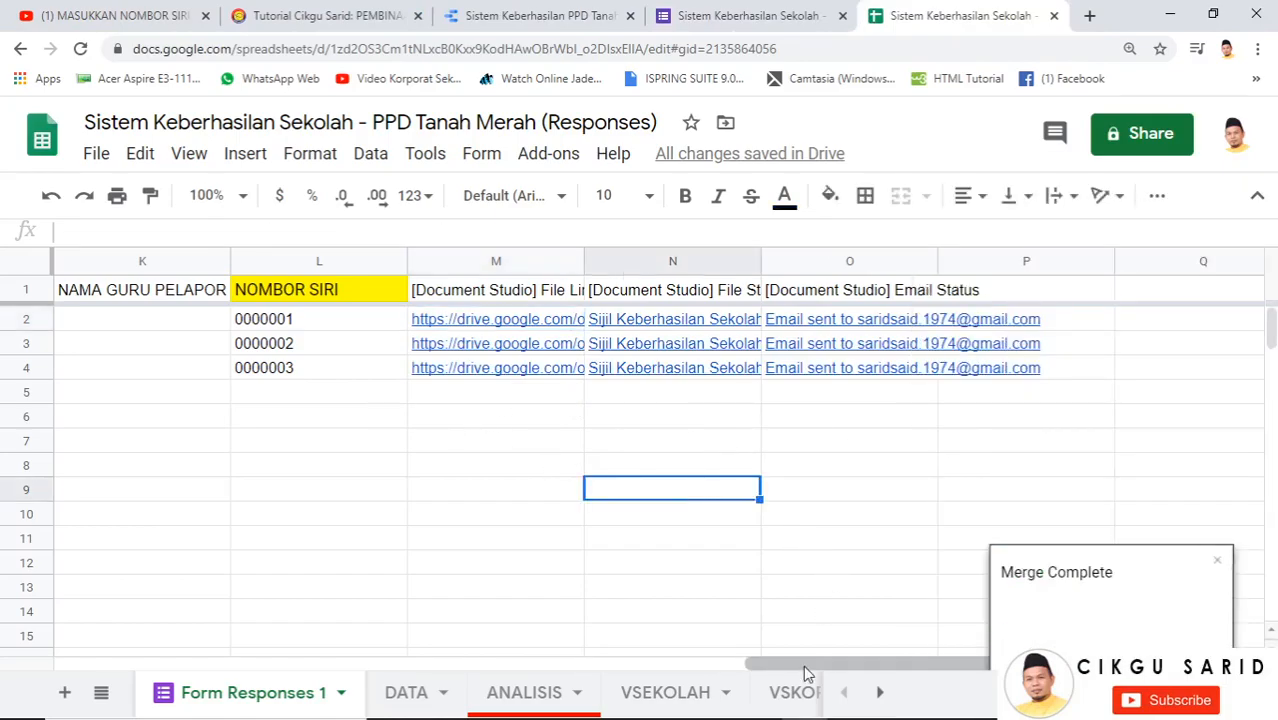
pyautogui.moveTo(807, 666); pyautogui.dragTo(140, 608)
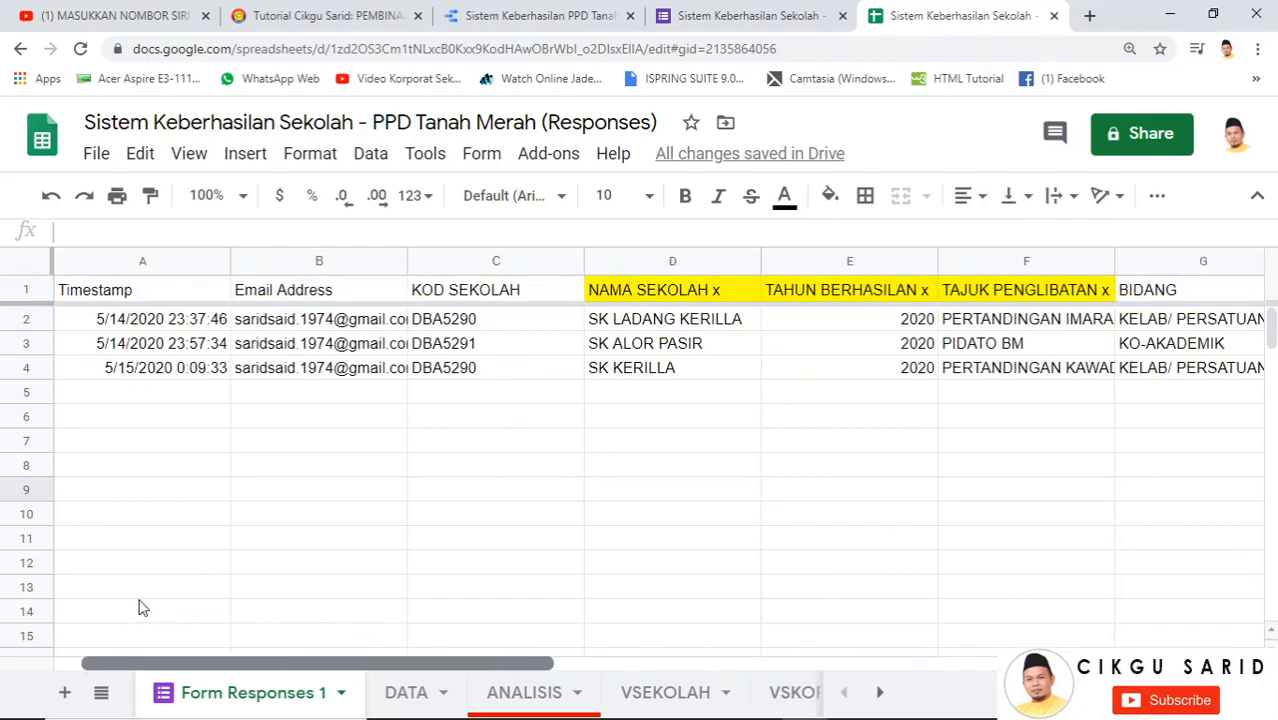
pyautogui.click(237, 696)
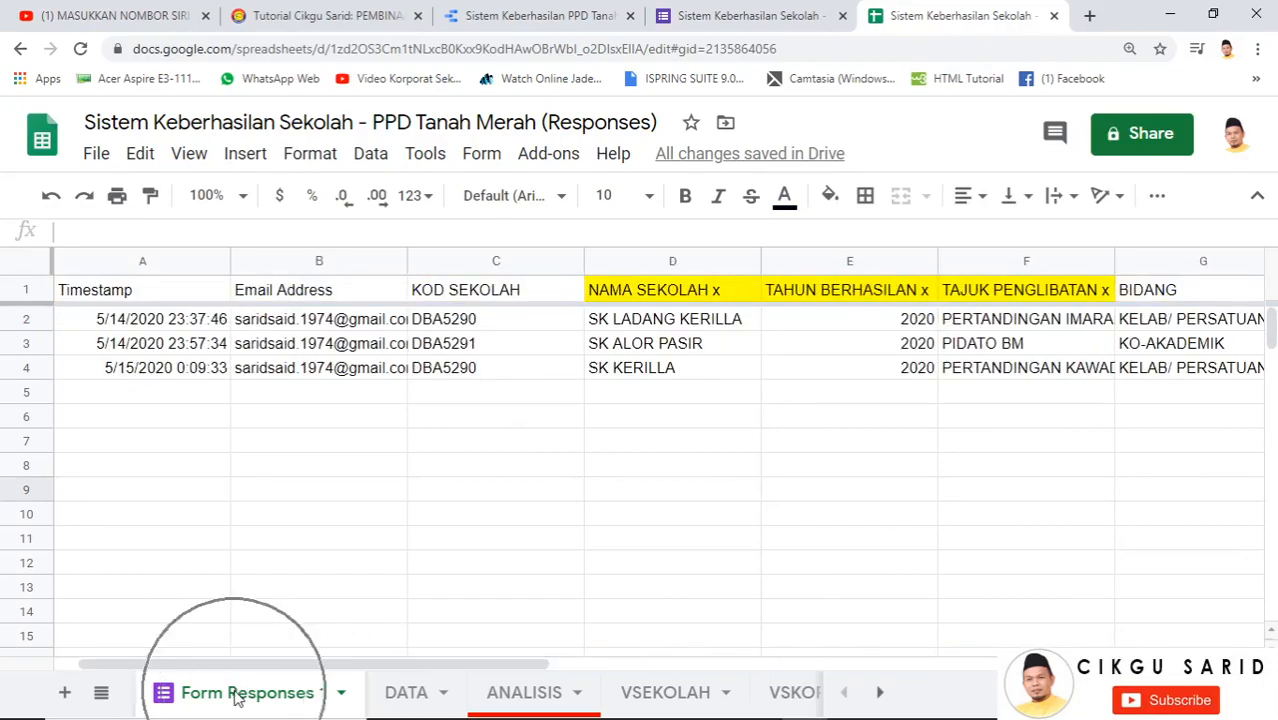
pyautogui.click(522, 10)
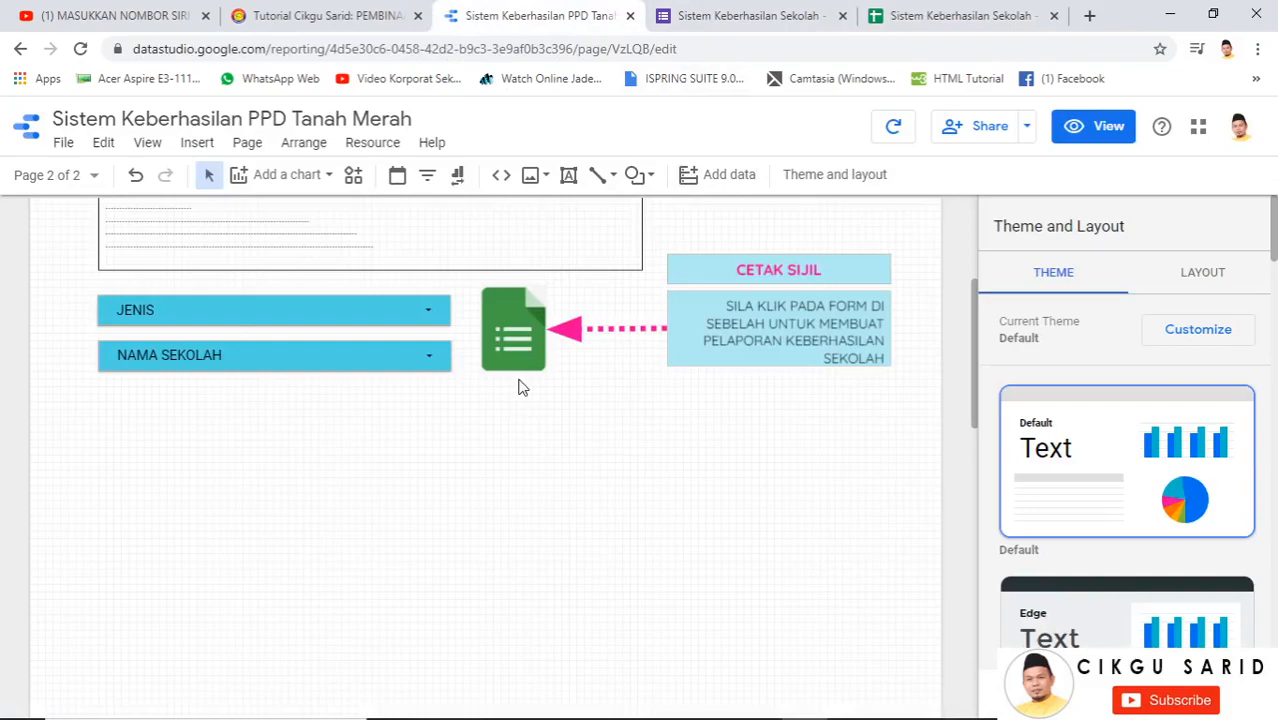
# Place a table below the JENIS and NAMA SEKOLAH filters and stretch it across the page
pyautogui.scroll(3, 521, 388)
pyautogui.scroll(-2, 321, 455)
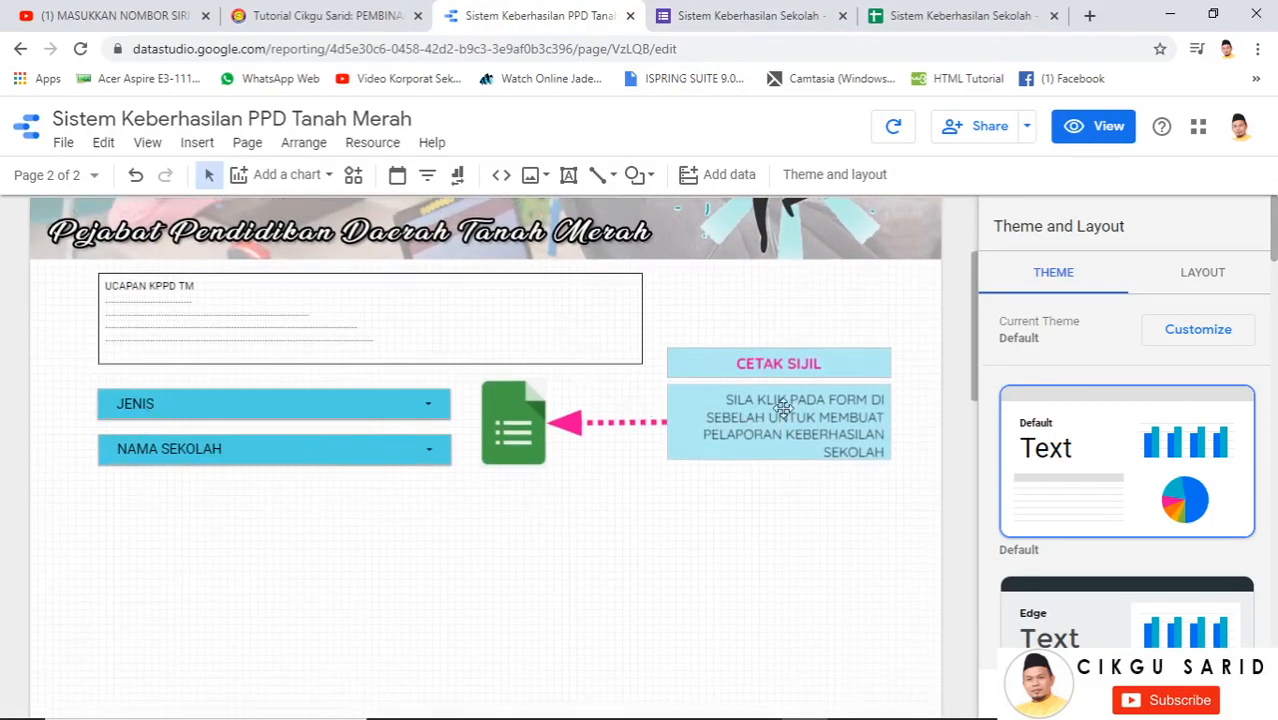
pyautogui.scroll(-2, 685, 499)
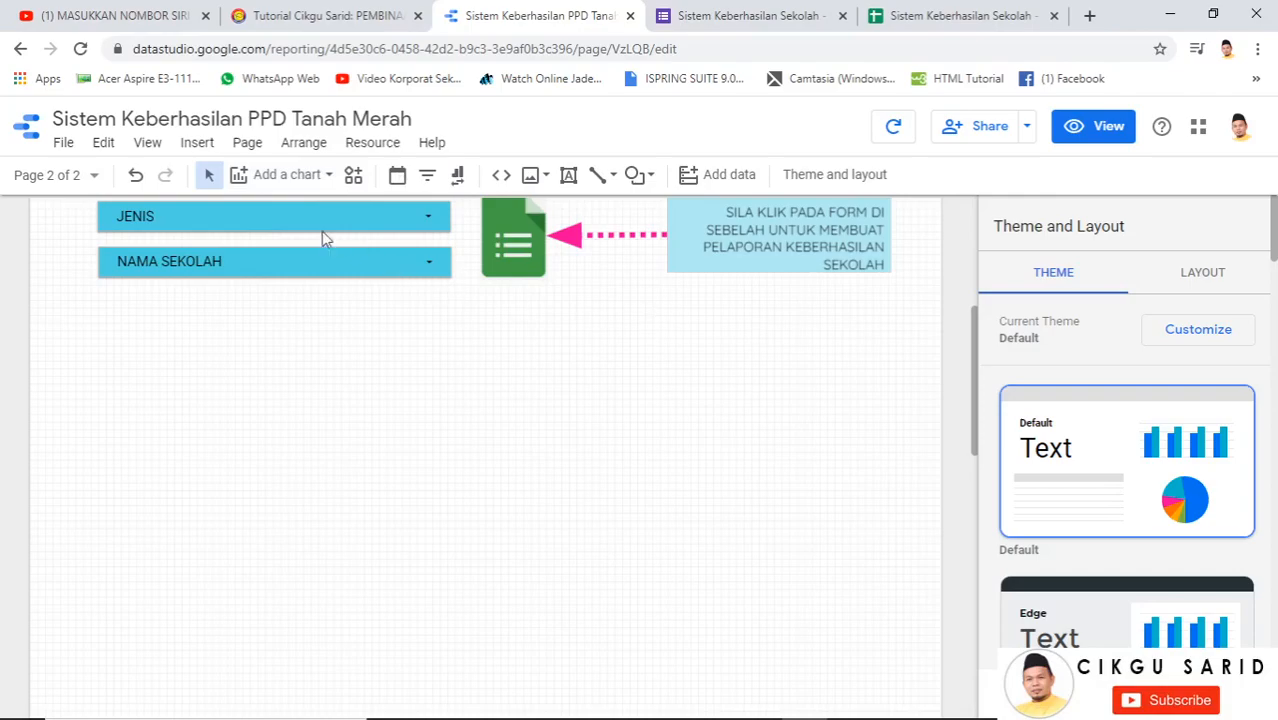
pyautogui.click(283, 180)
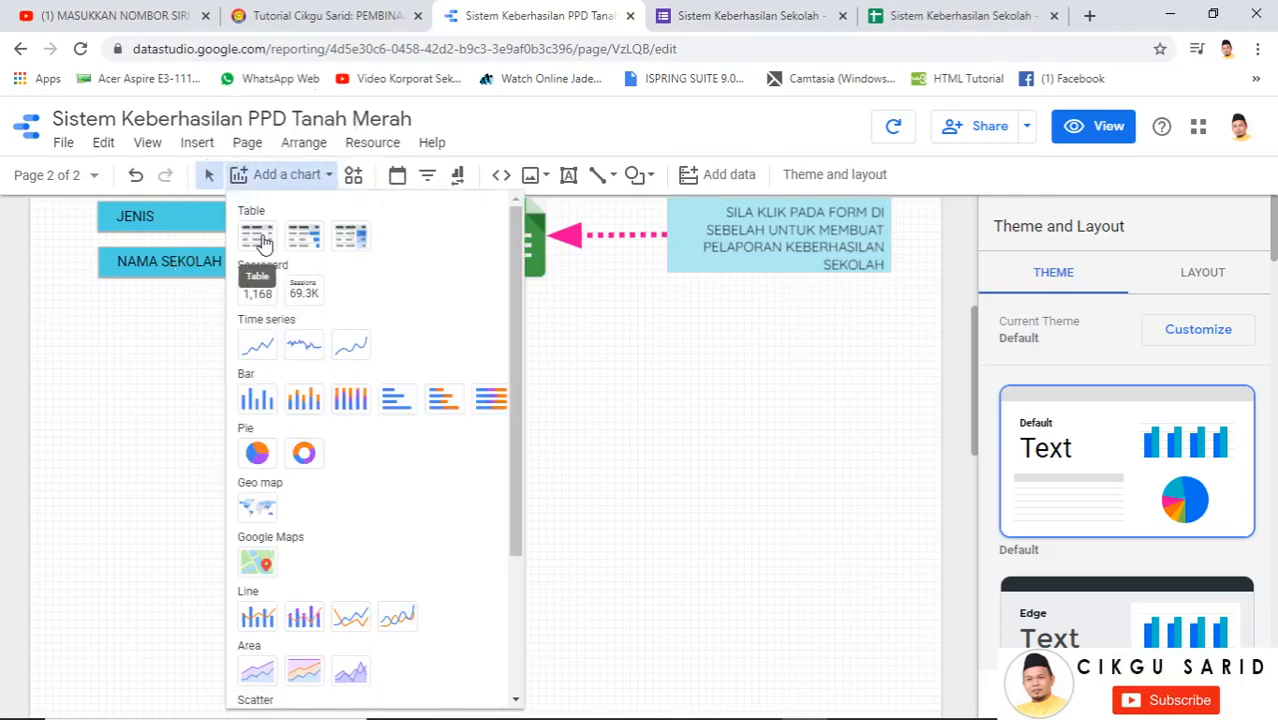
pyautogui.click(256, 236)
pyautogui.click(97, 303)
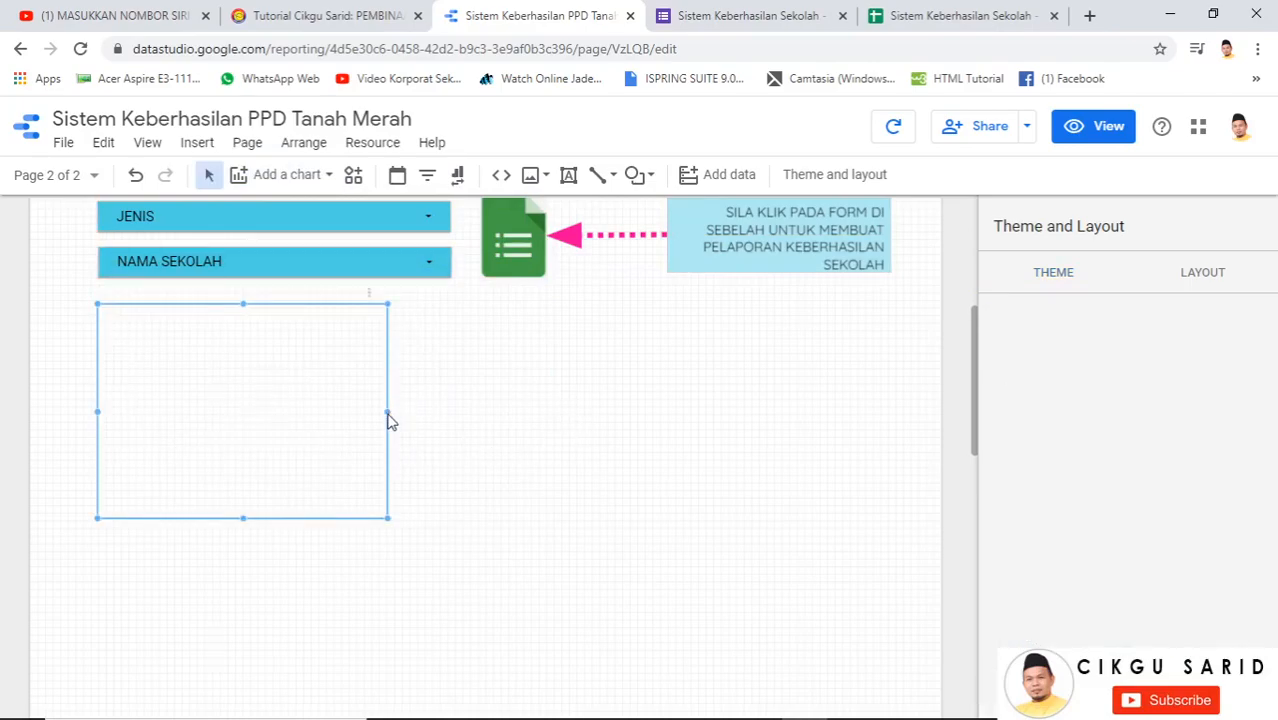
pyautogui.moveTo(390, 411); pyautogui.dragTo(703, 412)
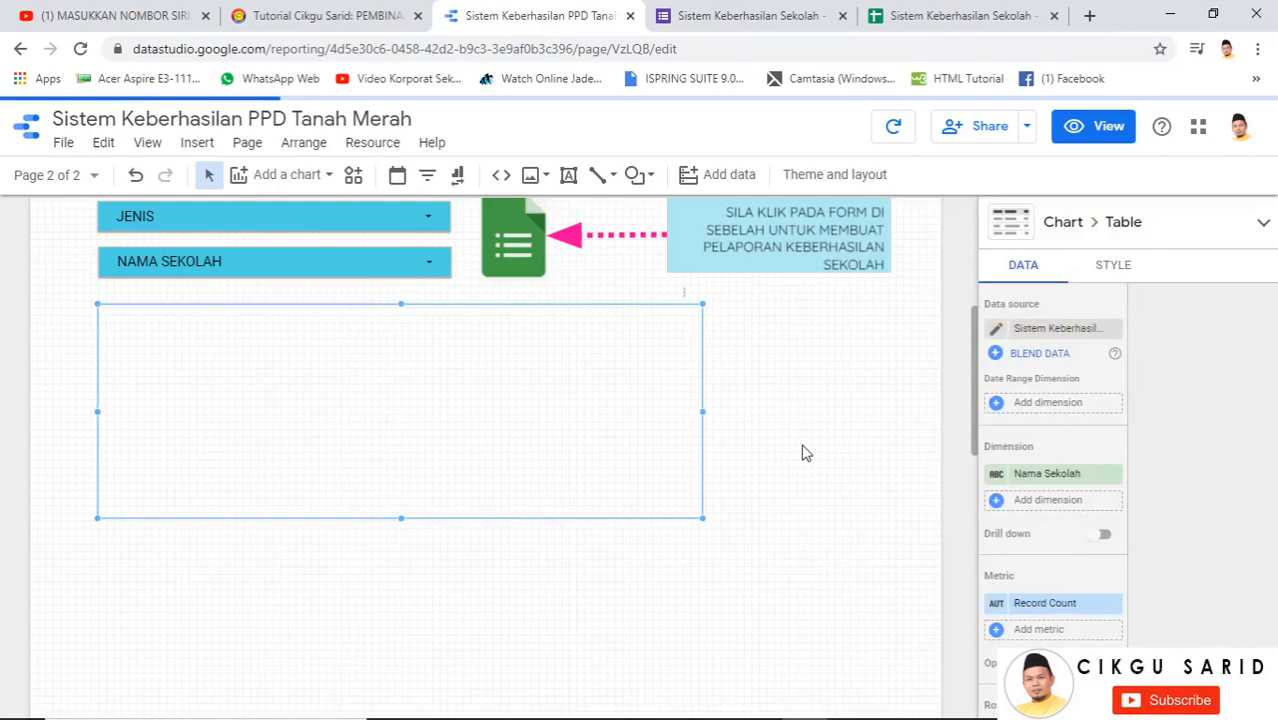
pyautogui.moveTo(802, 446); pyautogui.dragTo(888, 430)
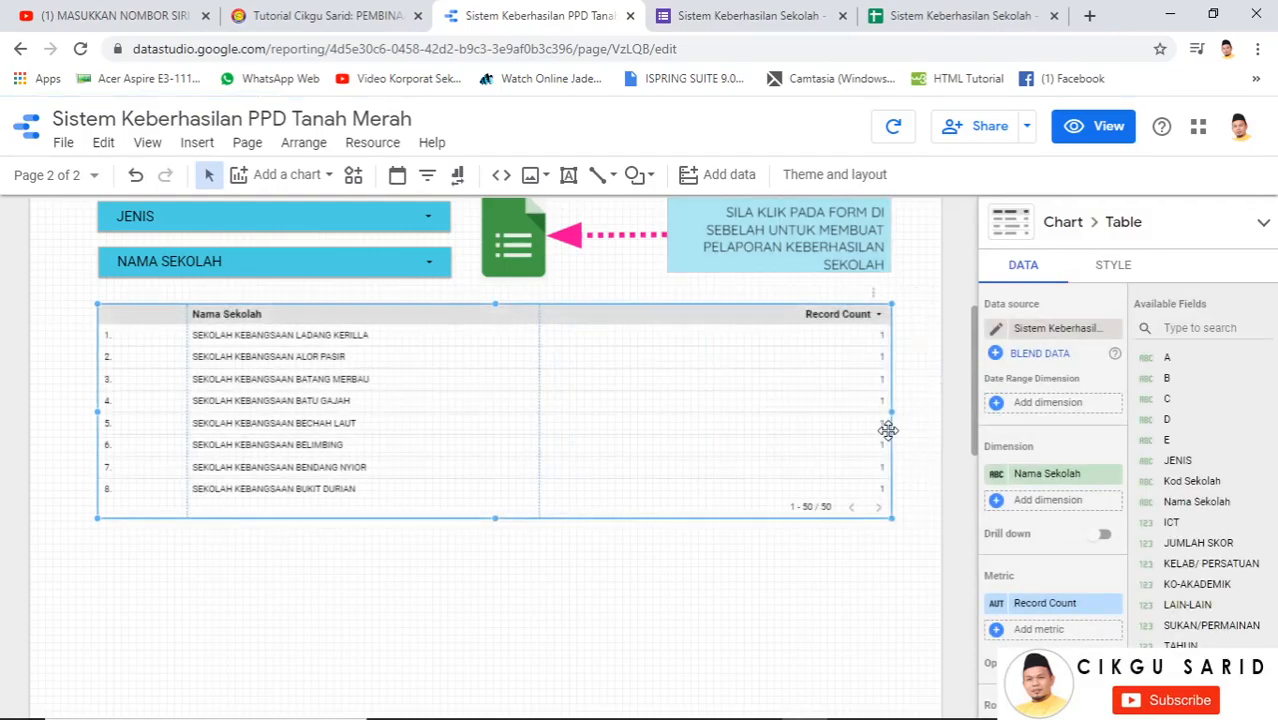
pyautogui.click(1077, 336)
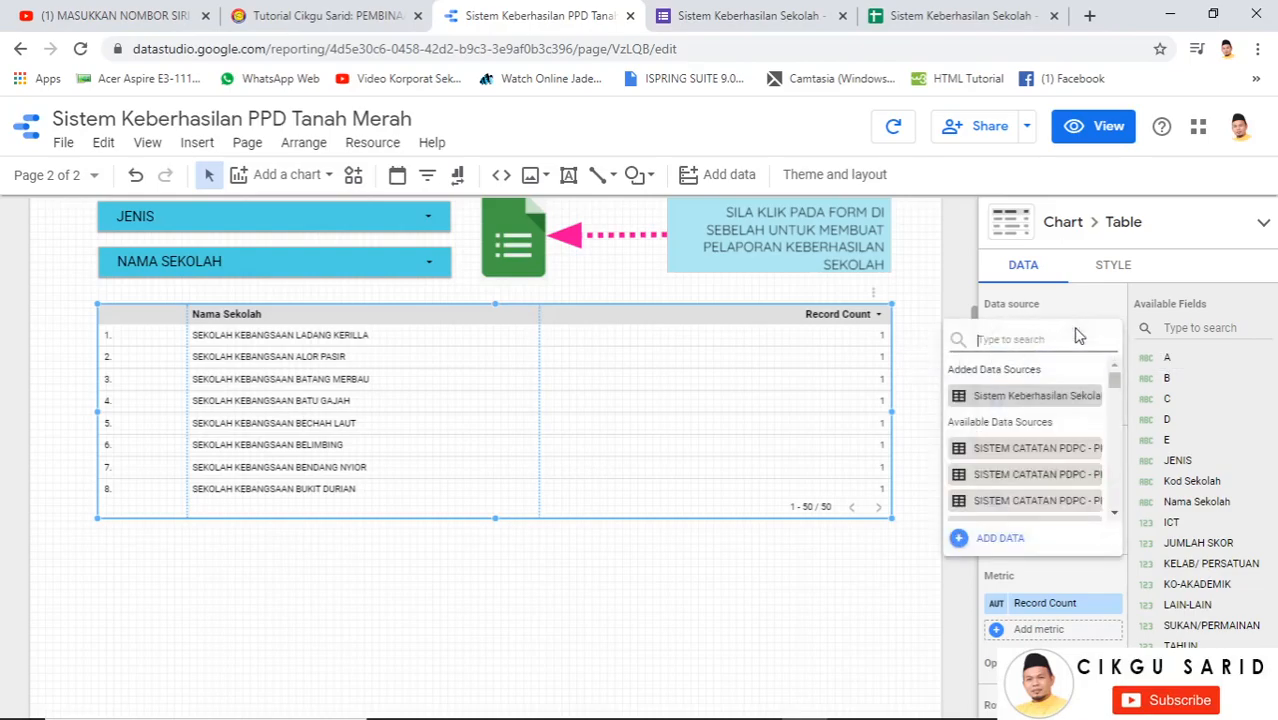
# Add the responses spreadsheet's Form Responses 1 worksheet as a new Google Sheets data source
pyautogui.click(997, 540)
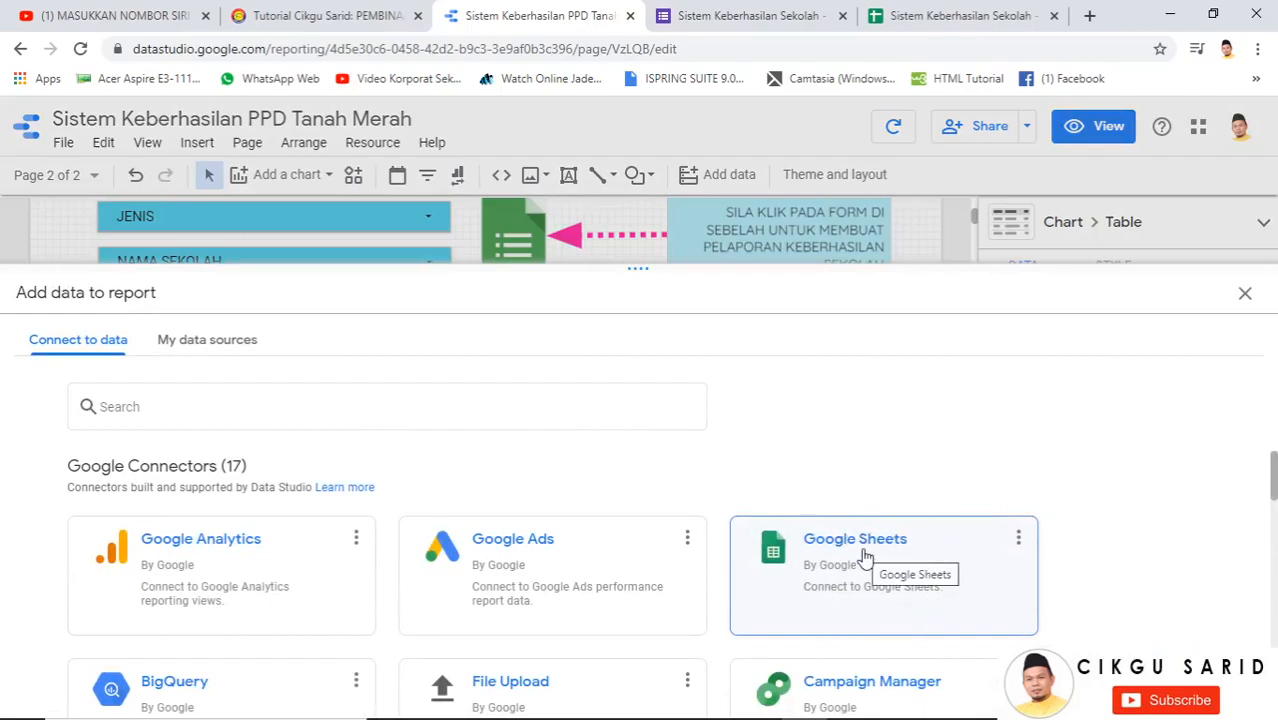
pyautogui.click(863, 551)
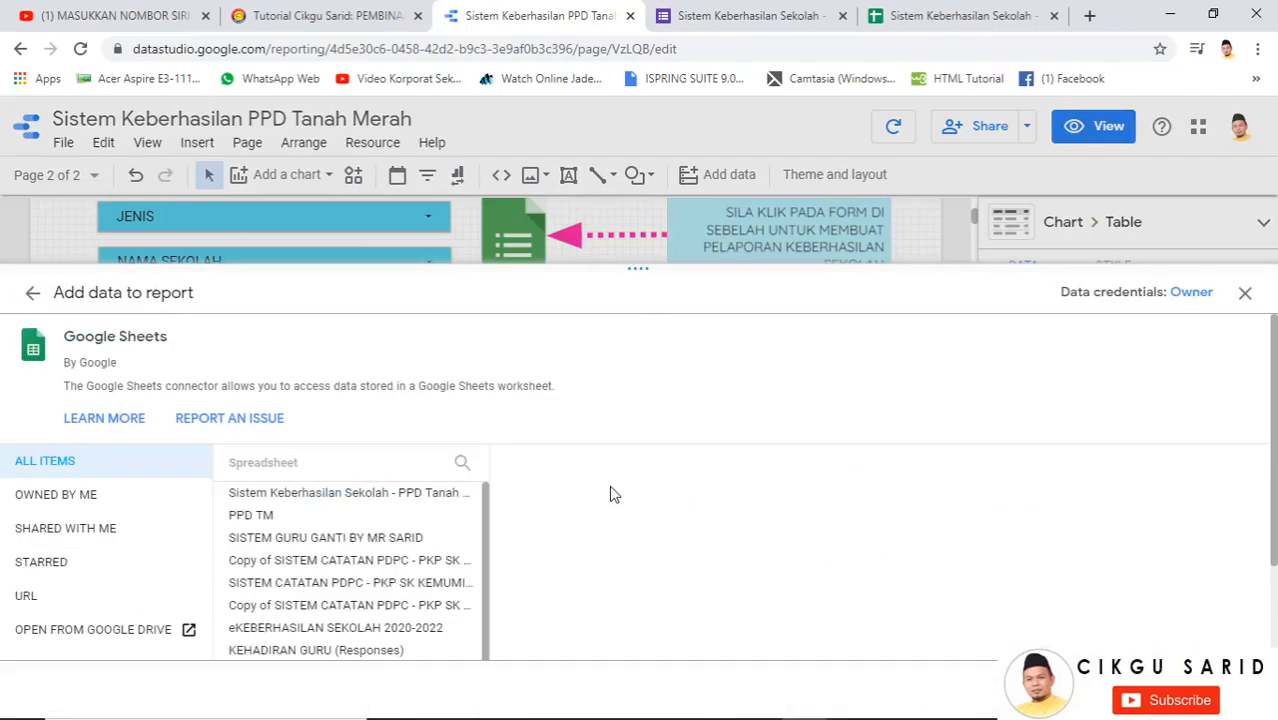
pyautogui.click(309, 505)
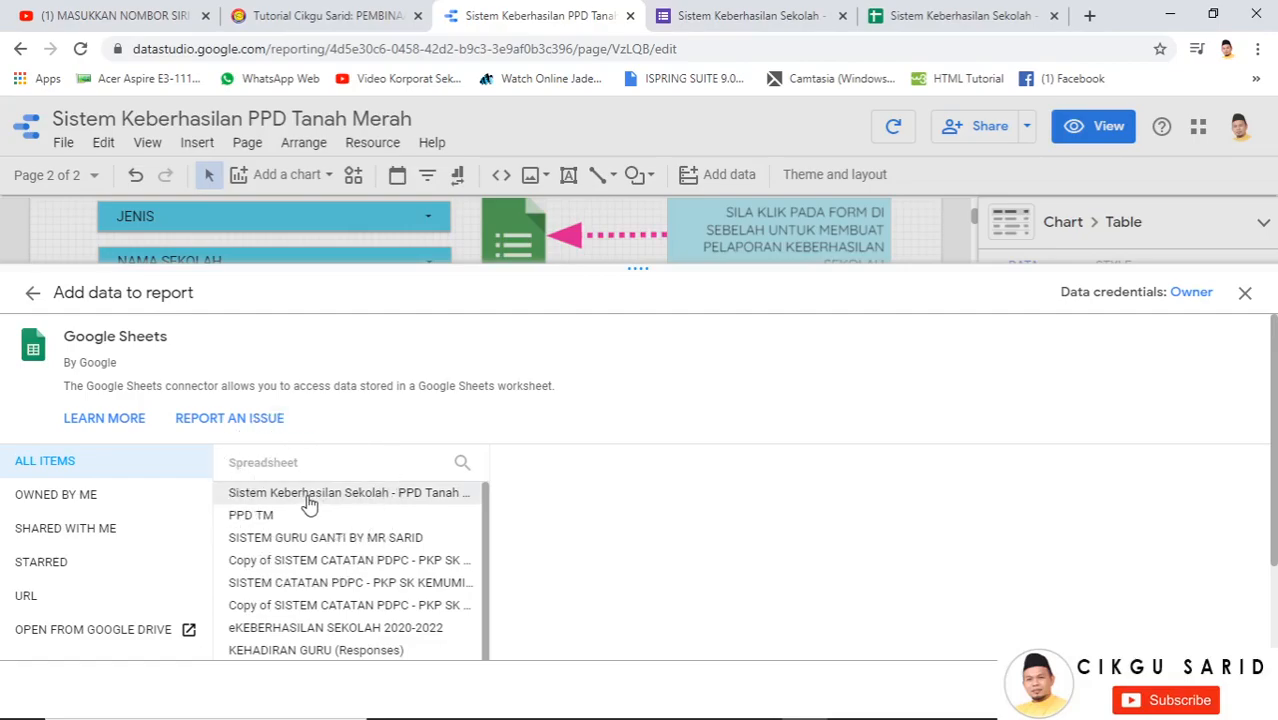
pyautogui.click(537, 497)
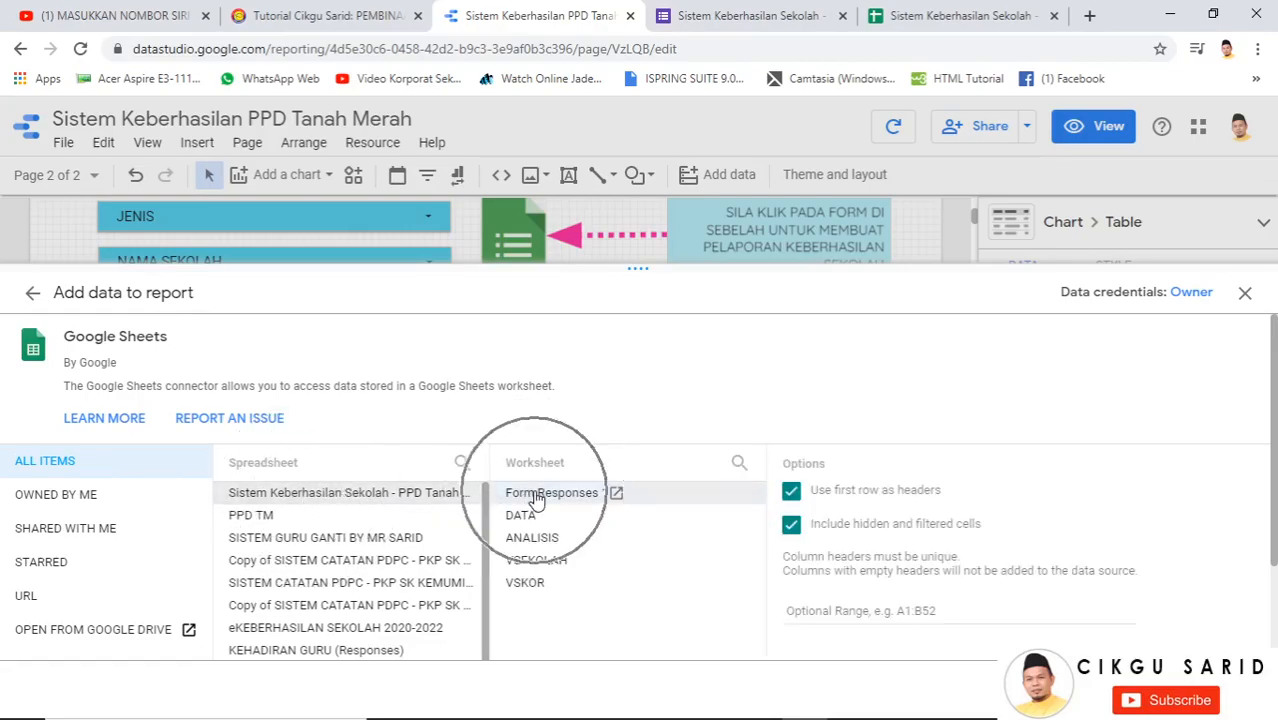
pyautogui.click(537, 498)
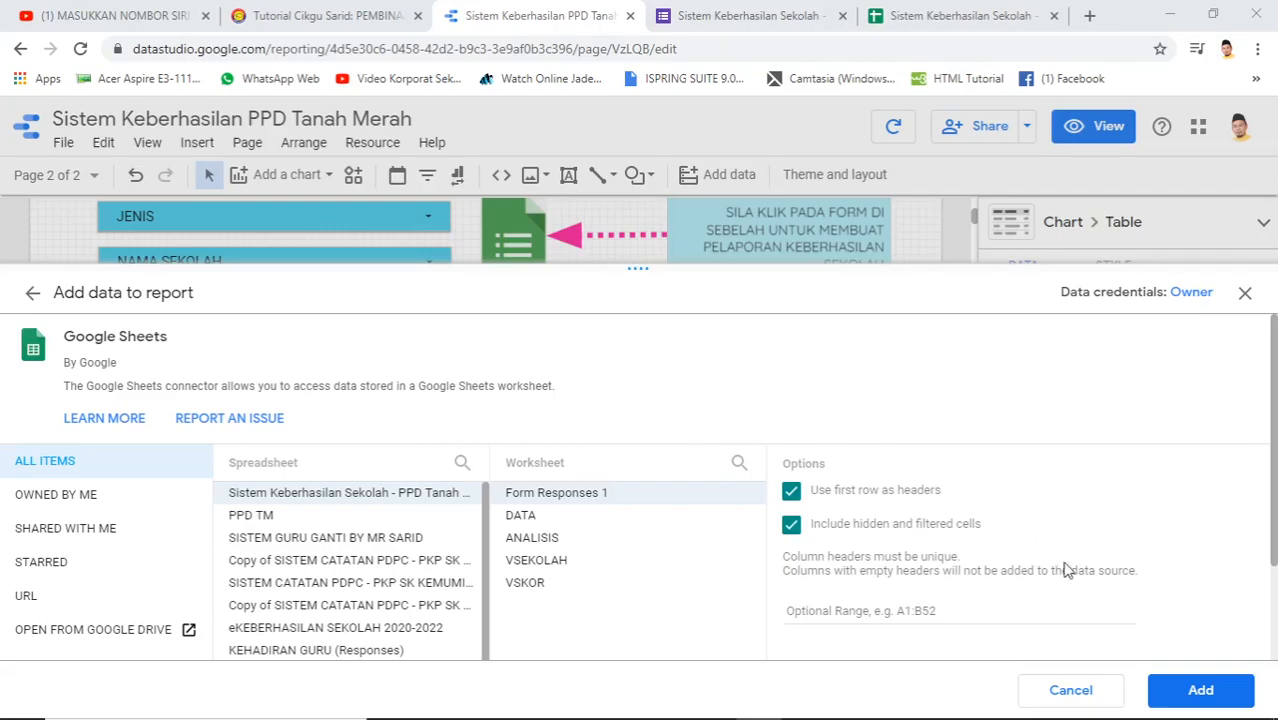
pyautogui.click(1185, 690)
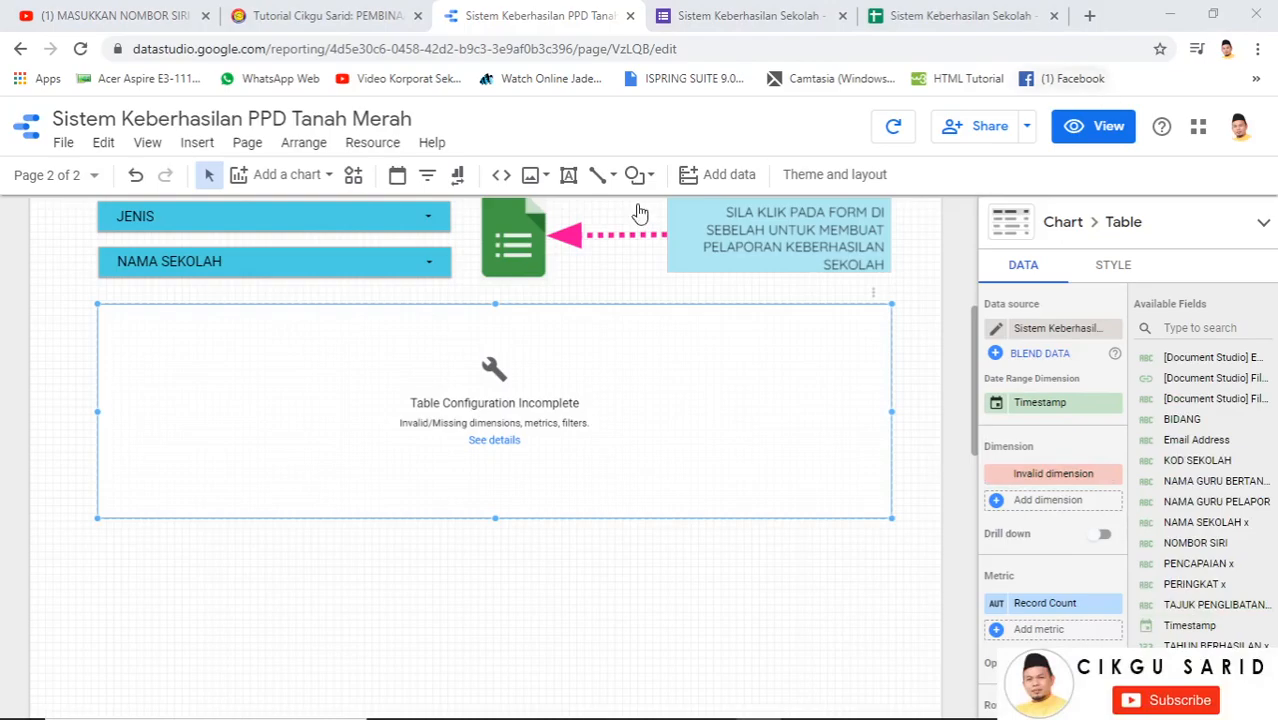
# Replace the table's invalid dimension with KOD SEKOLAH
pyautogui.click(1066, 332)
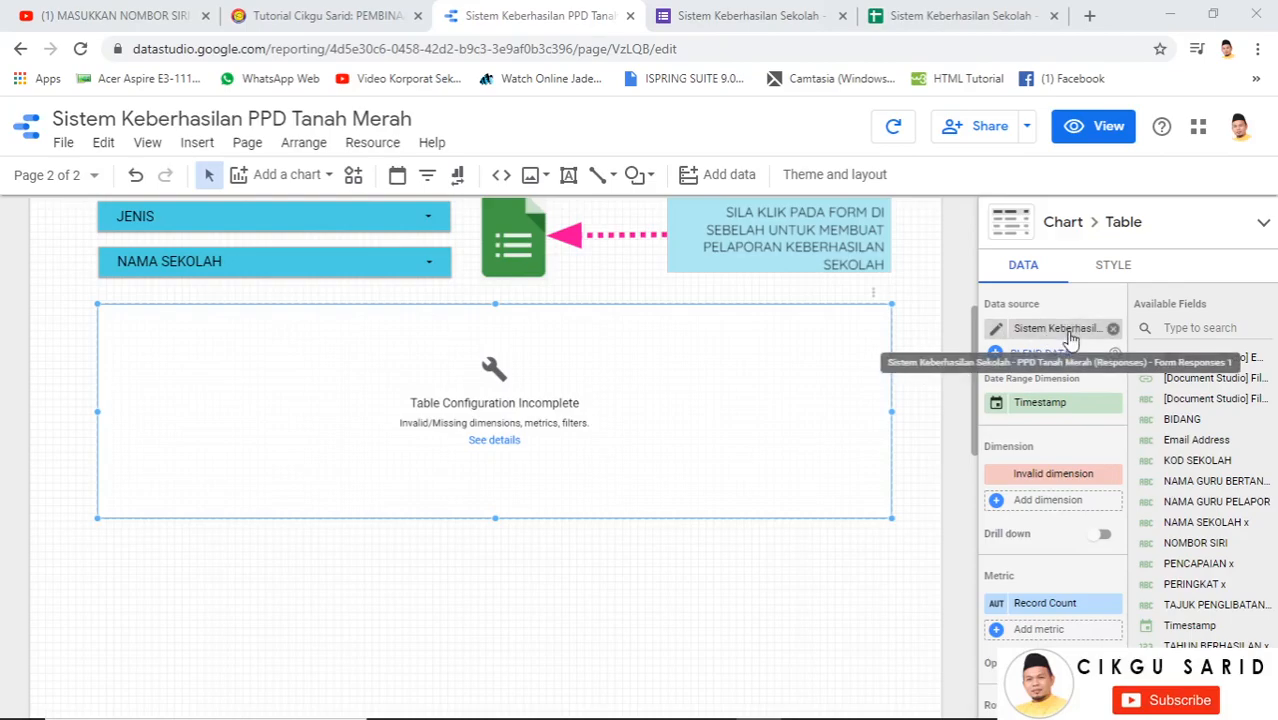
pyautogui.click(1057, 480)
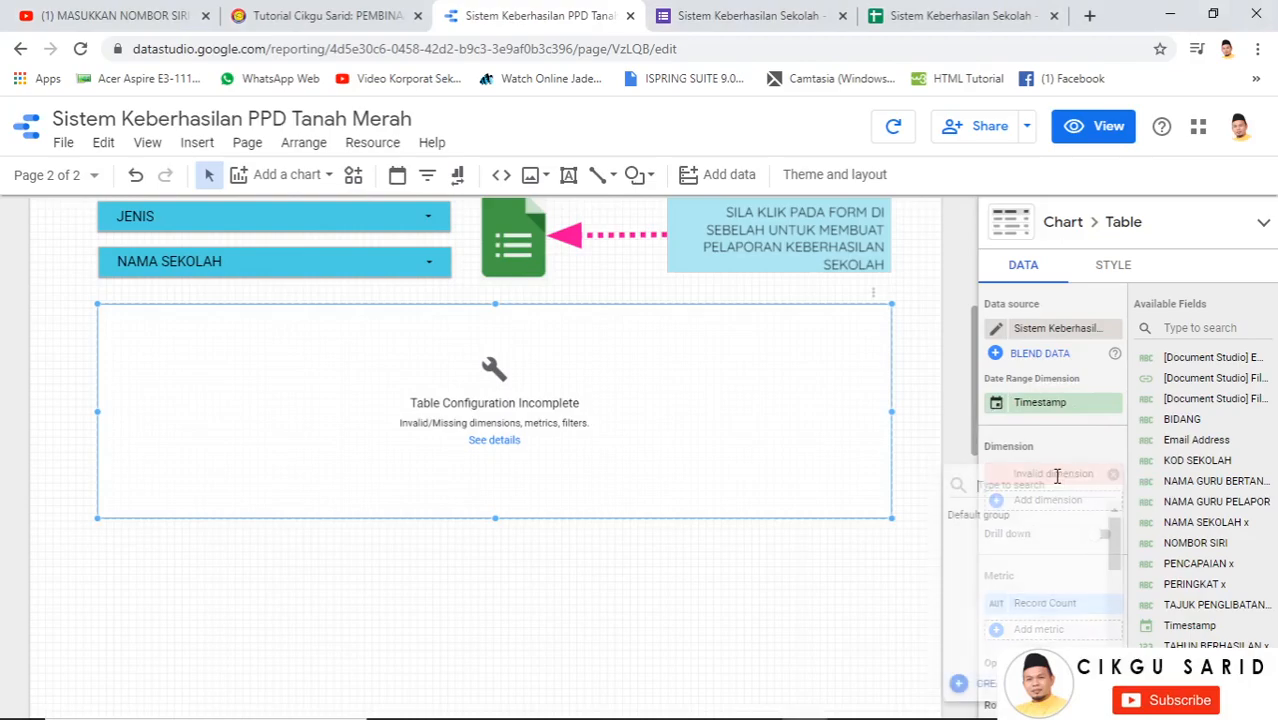
pyautogui.moveTo(1112, 534); pyautogui.dragTo(1111, 543)
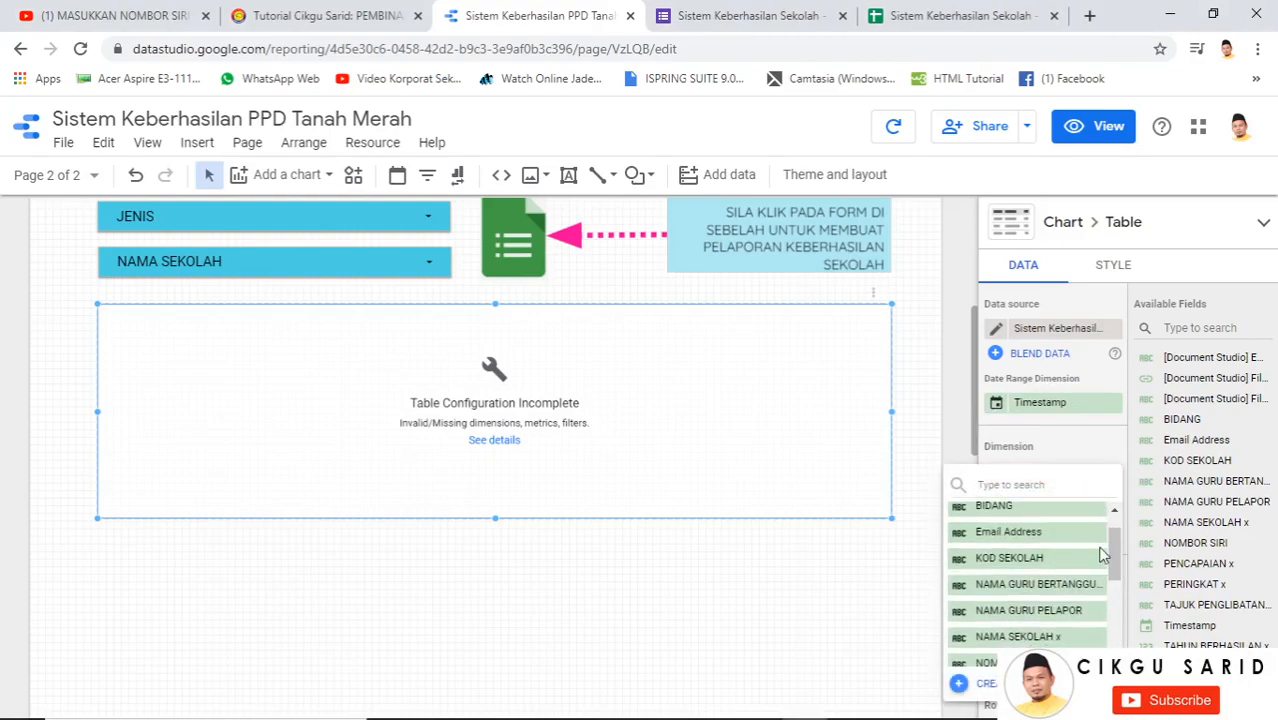
pyautogui.click(1035, 563)
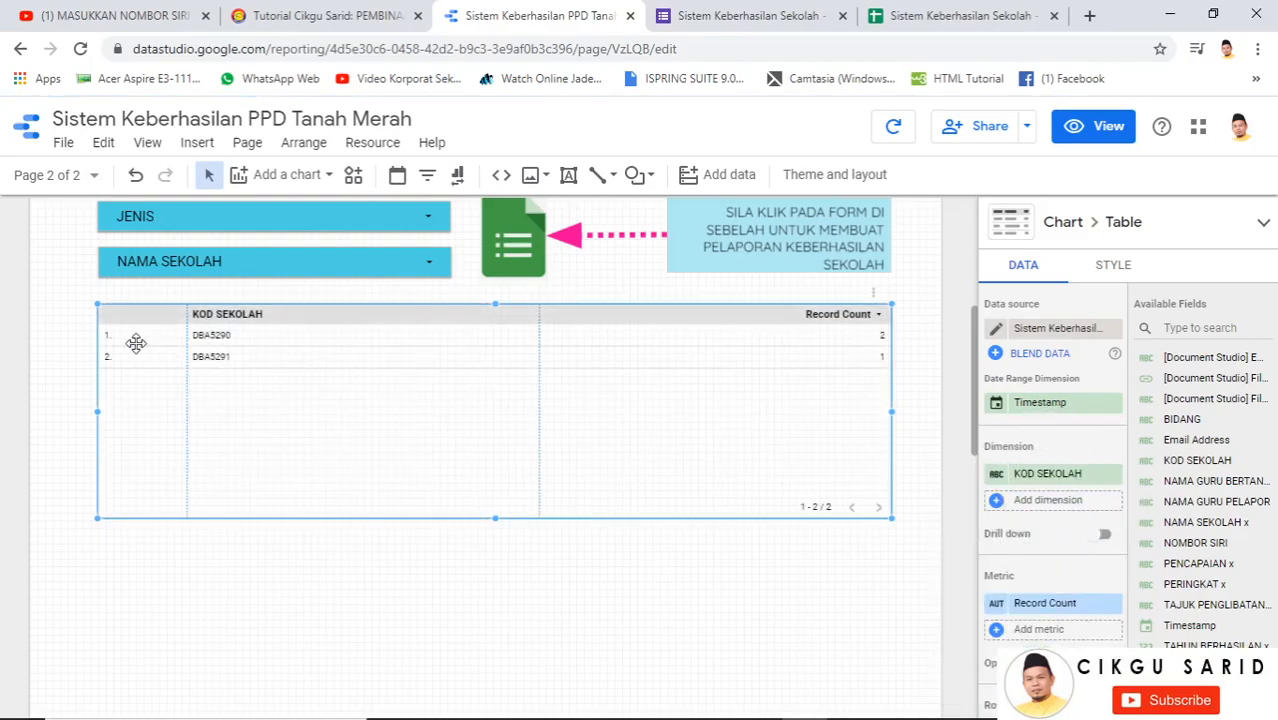
pyautogui.click(1043, 508)
pyautogui.moveTo(1109, 546); pyautogui.dragTo(1104, 565)
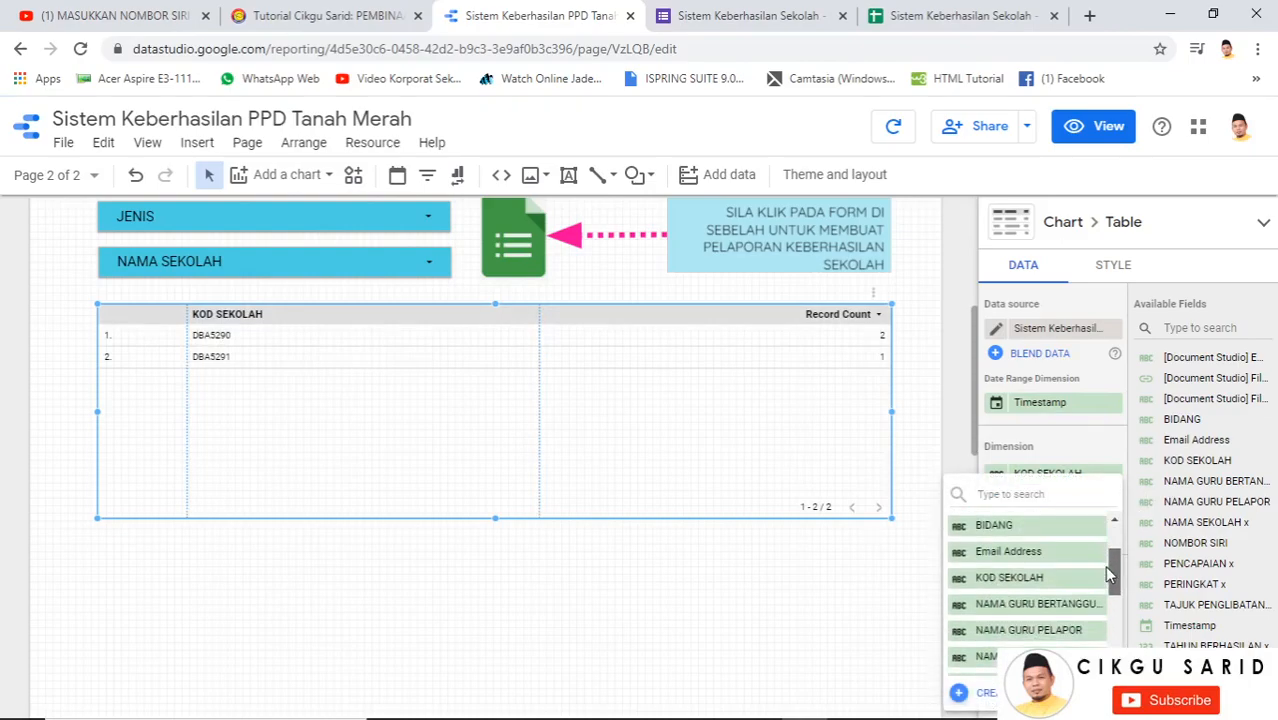
pyautogui.scroll(-2, 1062, 586)
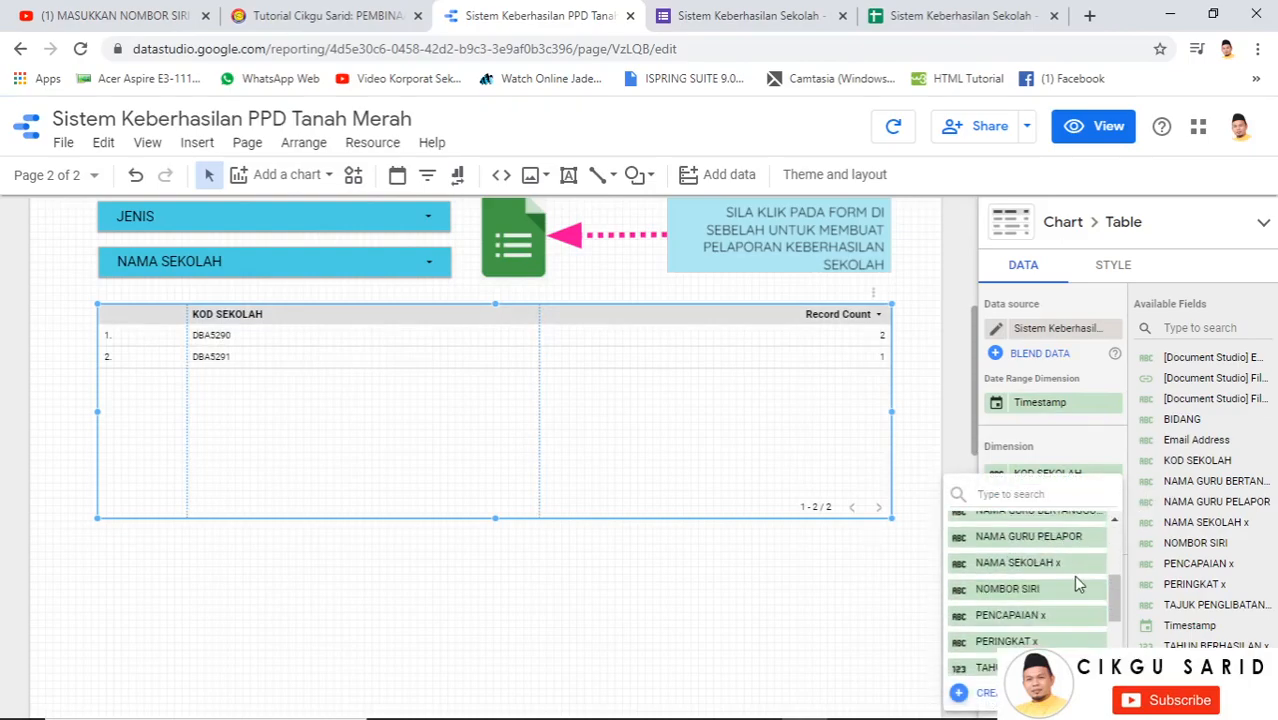
pyautogui.scroll(-1, 1109, 586)
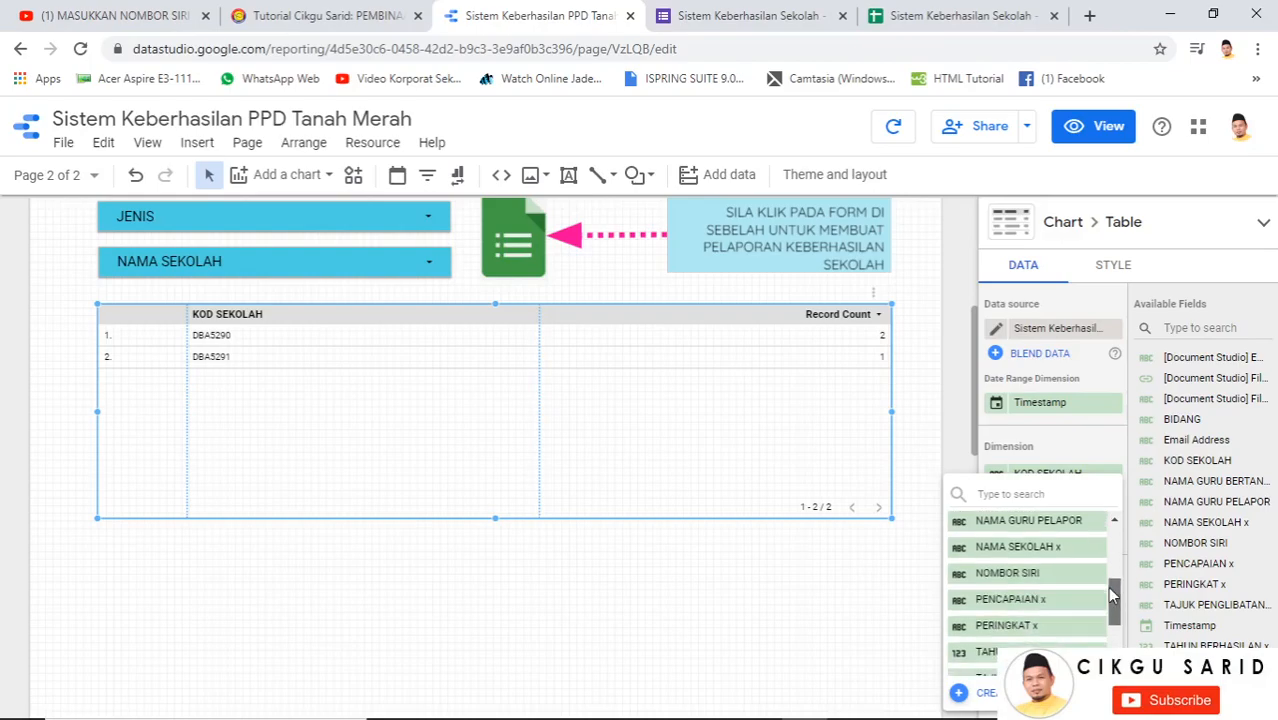
pyautogui.scroll(-1, 1105, 590)
pyautogui.scroll(2, 1102, 597)
pyautogui.scroll(-2, 1098, 603)
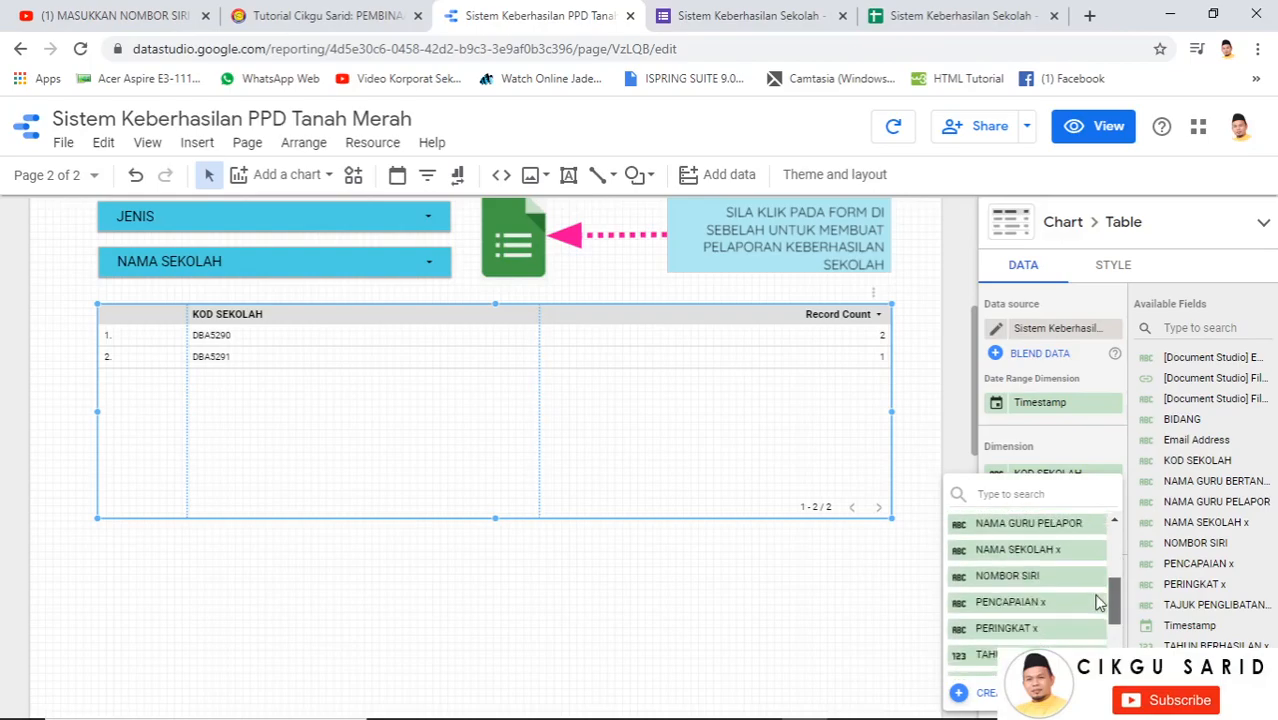
pyautogui.scroll(-3, 1098, 603)
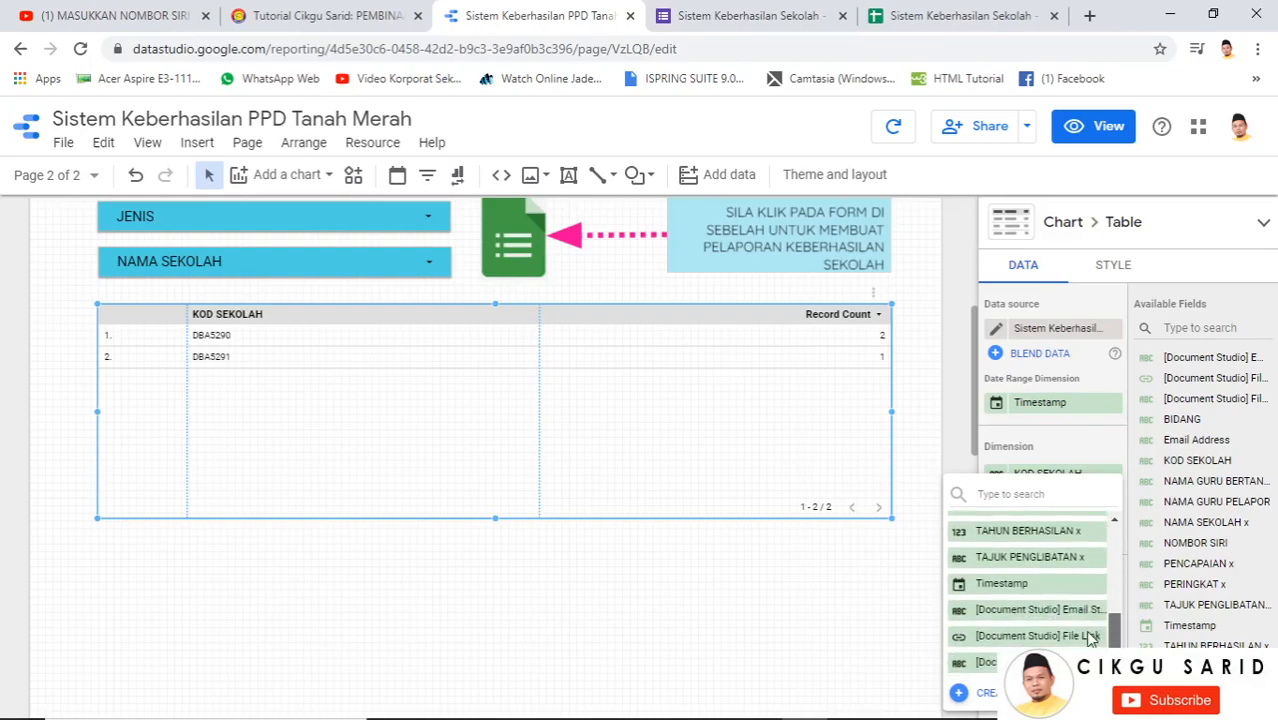
pyautogui.scroll(3, 1092, 620)
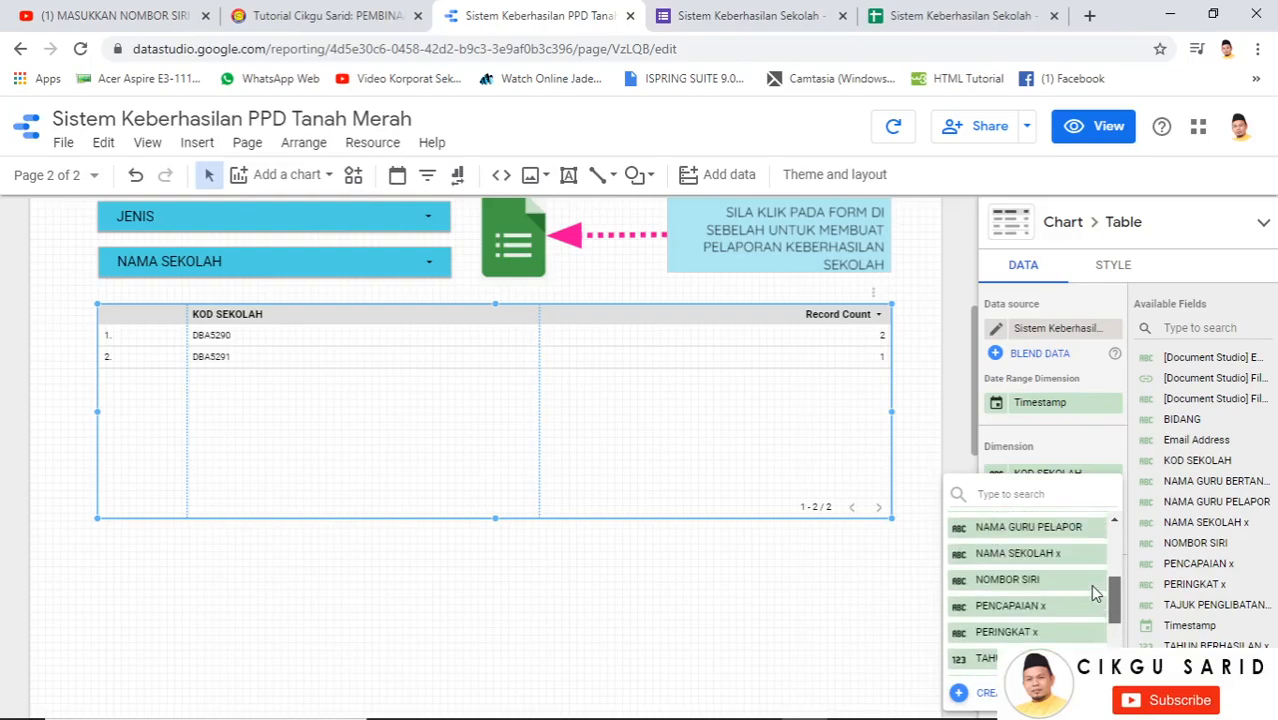
# Add NAMA SEKOLAH x as a table column and narrow the row-number, KOD SEKOLAH and NAMA SEKOLAH x columns
pyautogui.click(1018, 556)
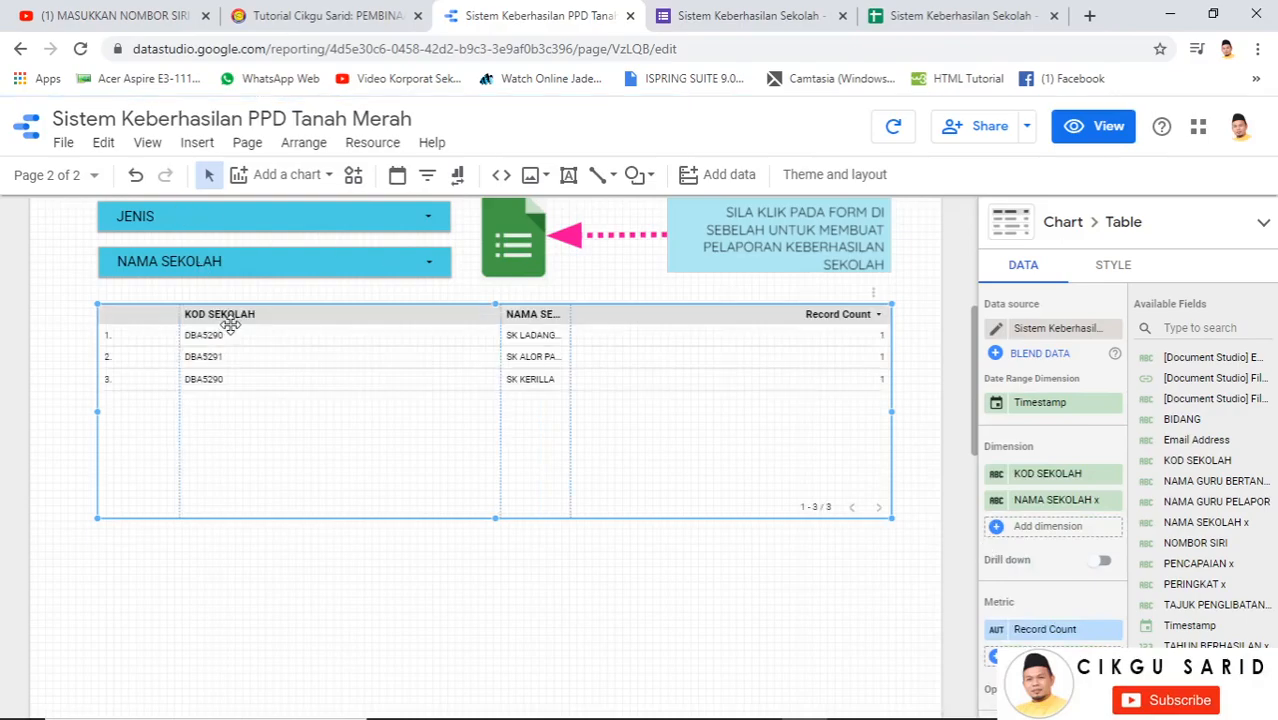
pyautogui.moveTo(499, 379); pyautogui.dragTo(277, 385)
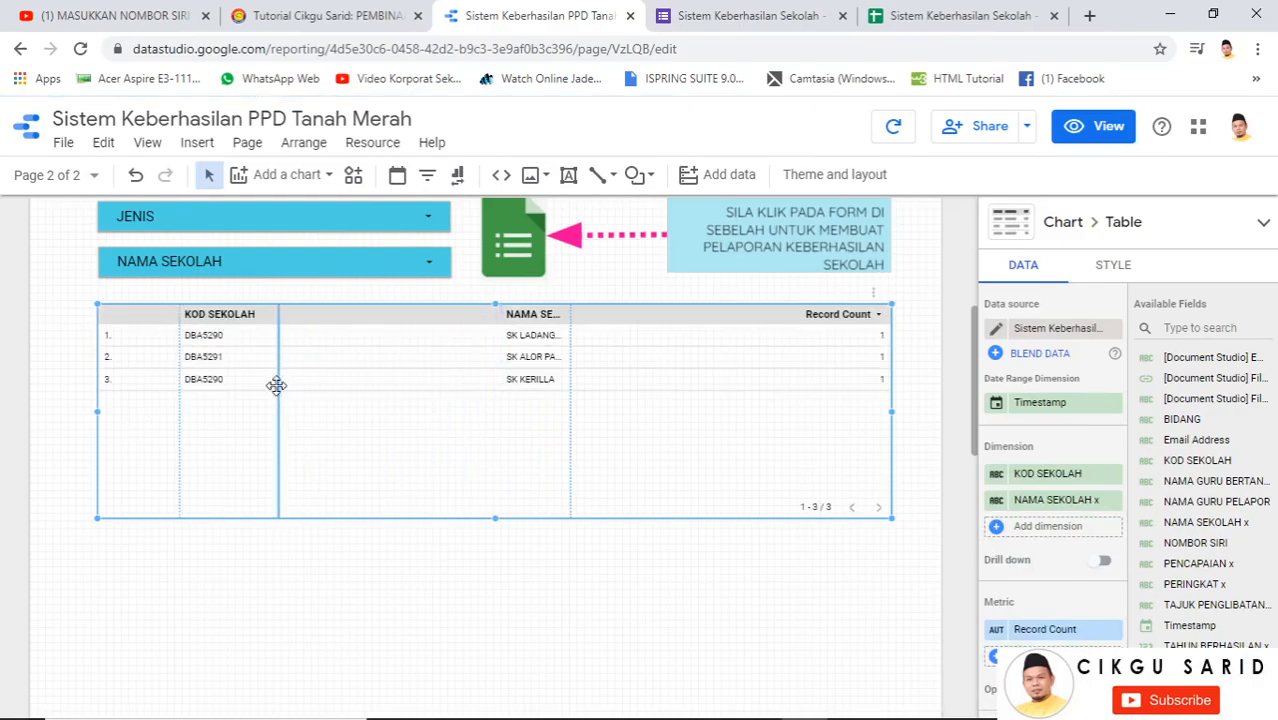
pyautogui.moveTo(178, 377); pyautogui.dragTo(134, 382)
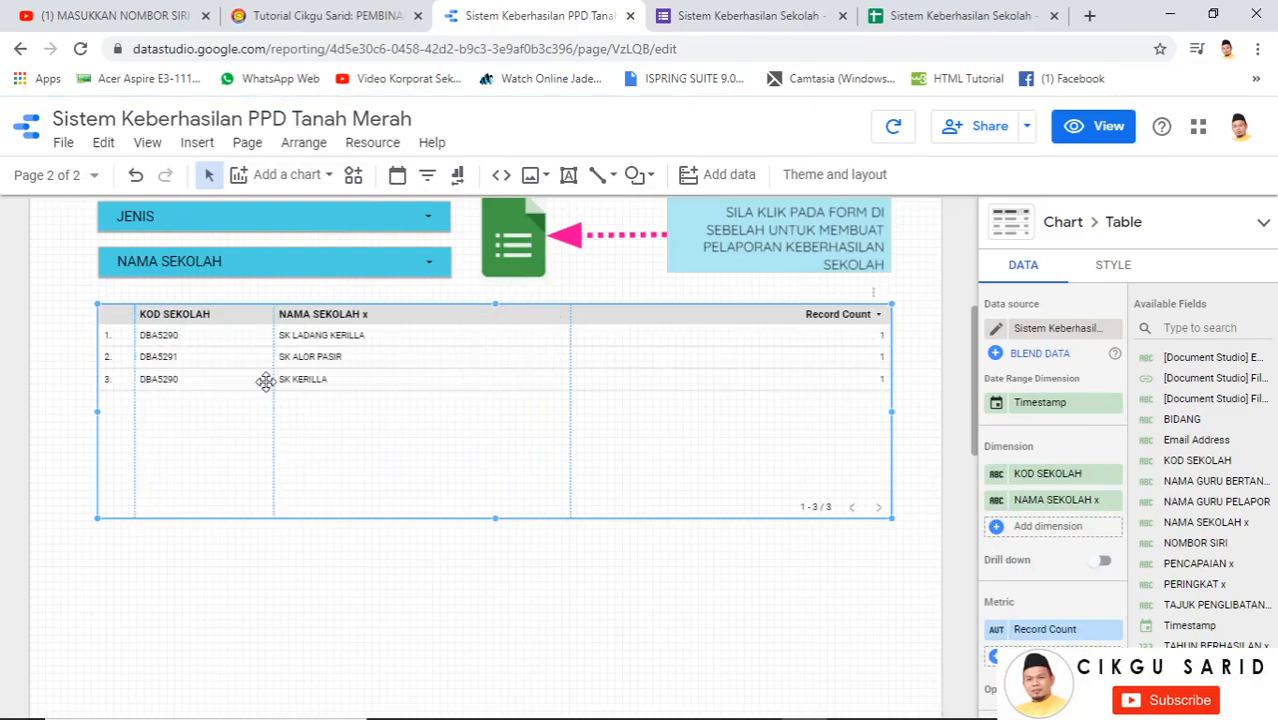
pyautogui.moveTo(265, 381); pyautogui.dragTo(243, 378)
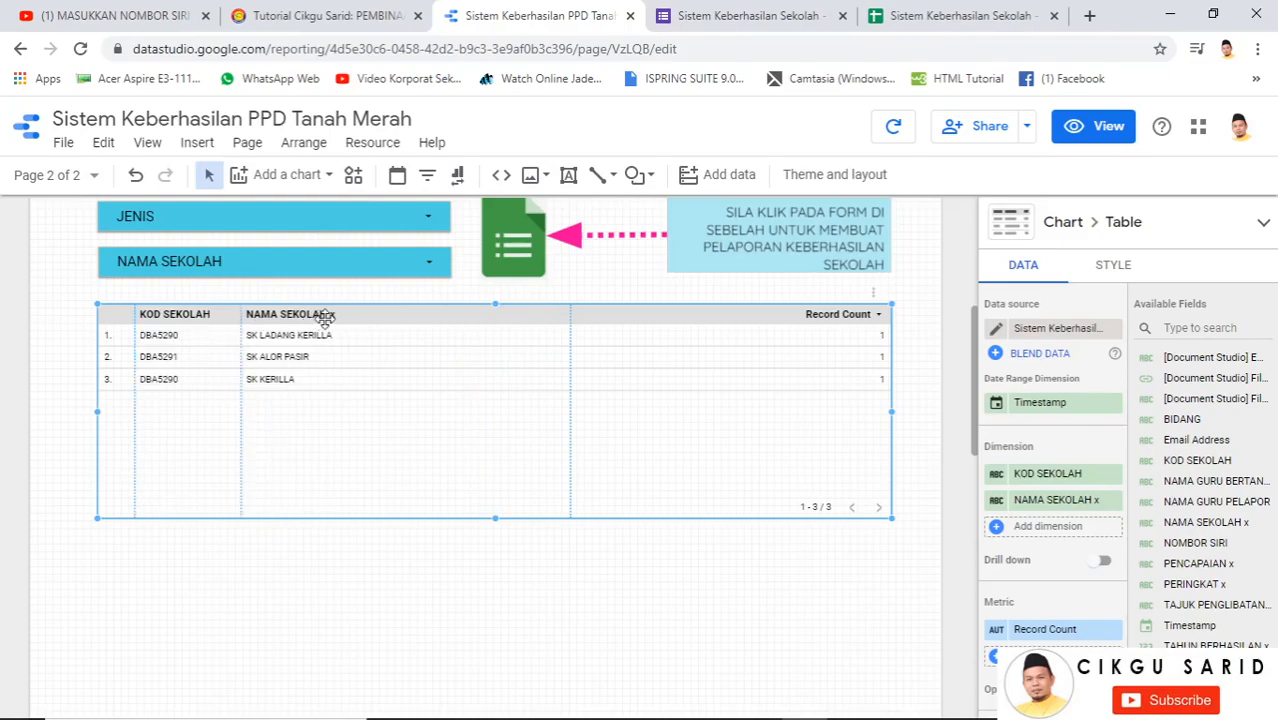
pyautogui.moveTo(569, 365); pyautogui.dragTo(394, 377)
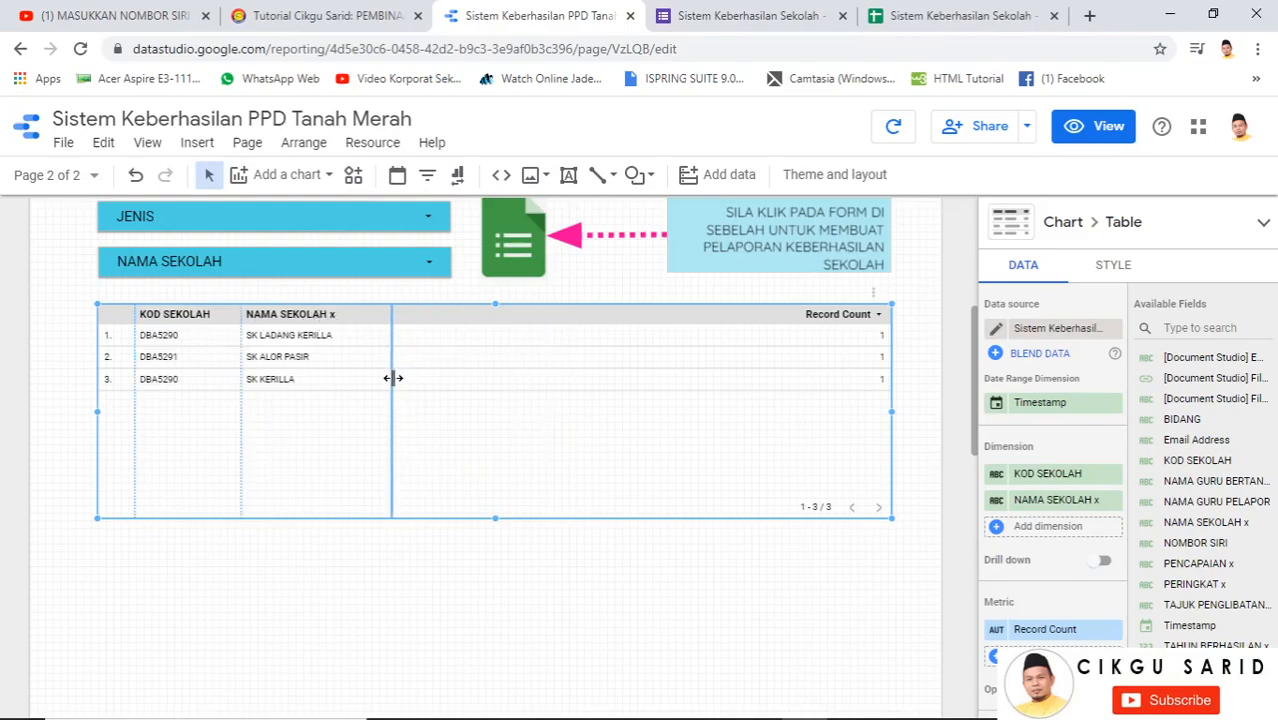
# Add TAJUK PENGLIBATAN x as a column and widen it to show its values
pyautogui.click(1040, 535)
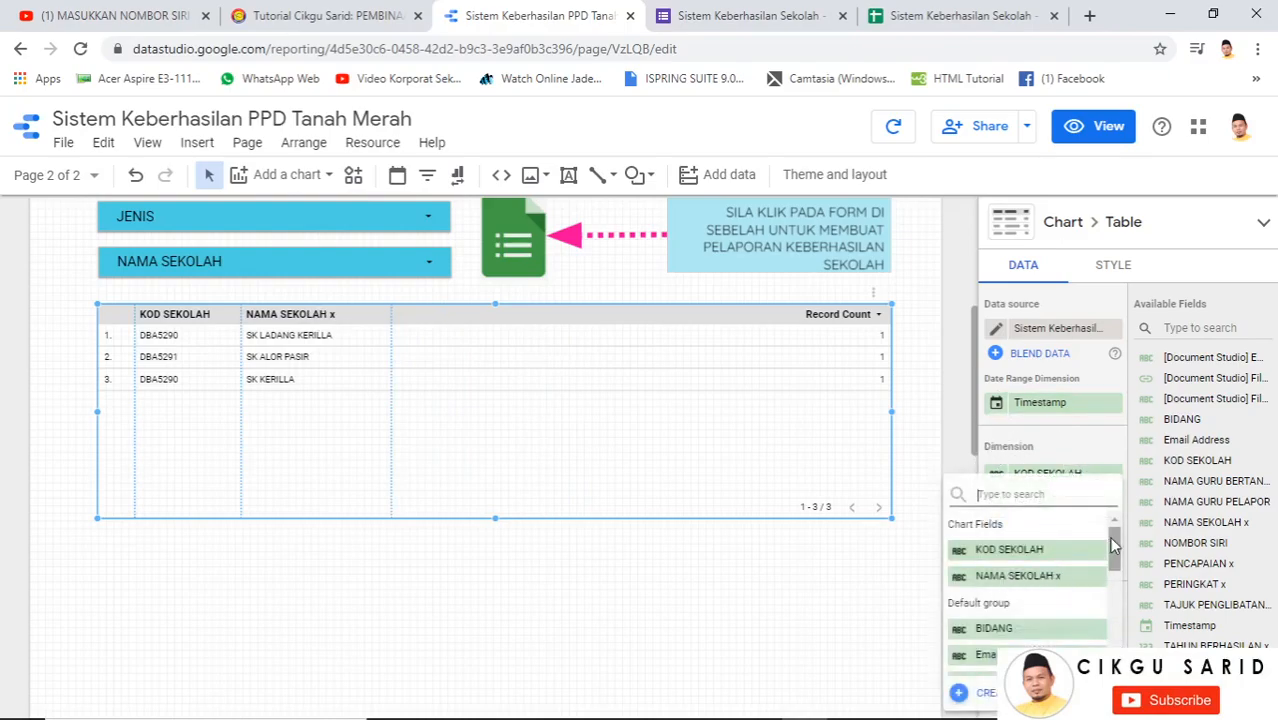
pyautogui.moveTo(1114, 545); pyautogui.dragTo(1106, 603)
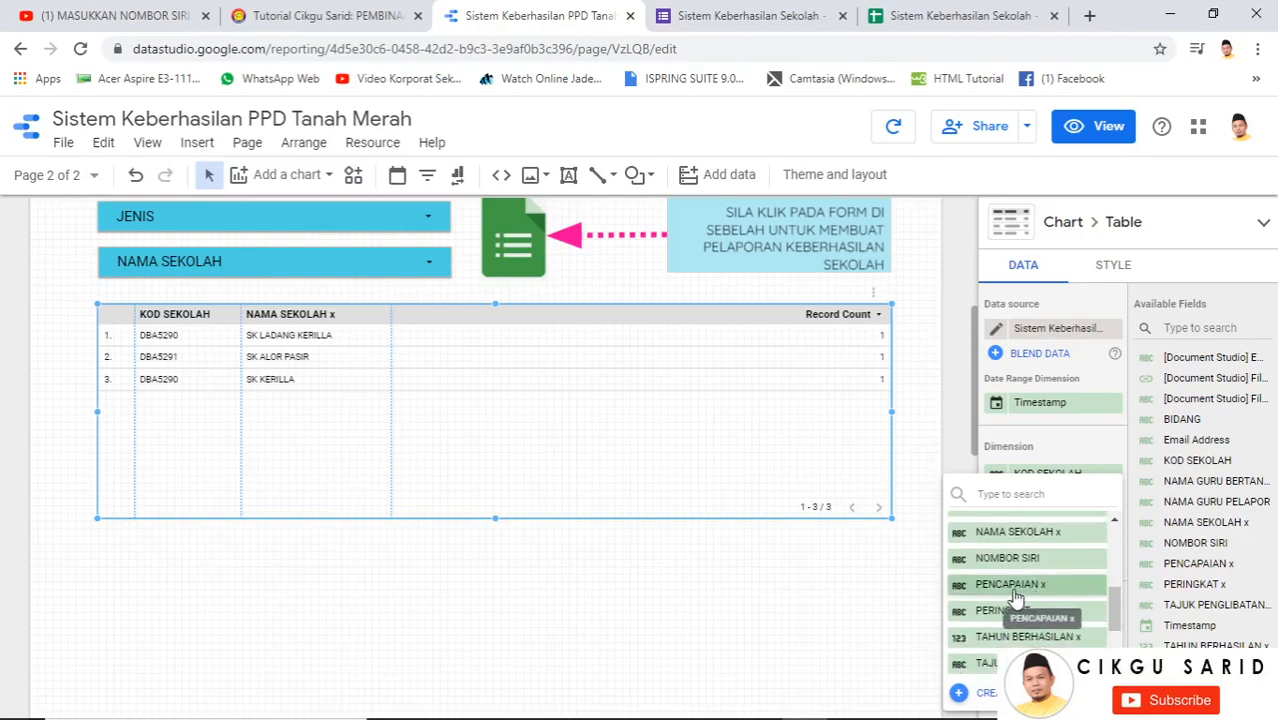
pyautogui.click(1030, 663)
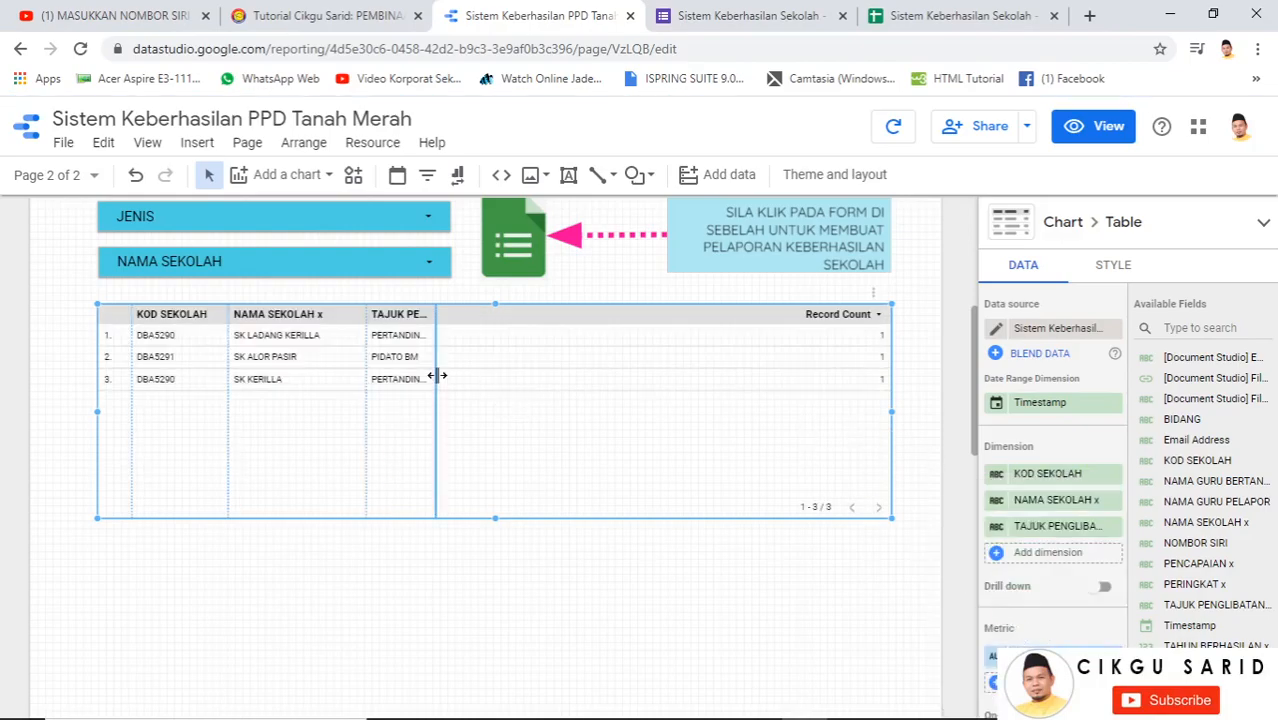
pyautogui.moveTo(436, 374); pyautogui.dragTo(578, 395)
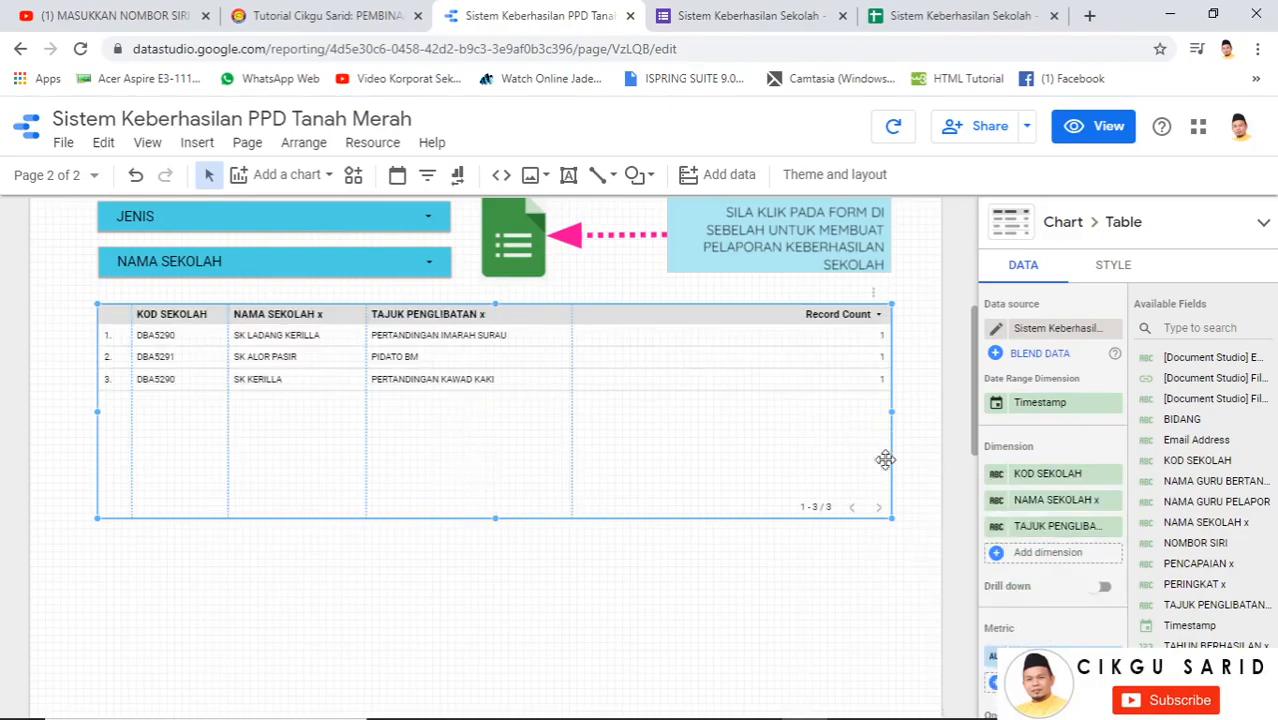
# Add the [Document Studio] File Link column, widen it, and remove the Record Count metric
pyautogui.click(1048, 556)
pyautogui.moveTo(1113, 556); pyautogui.dragTo(1113, 645)
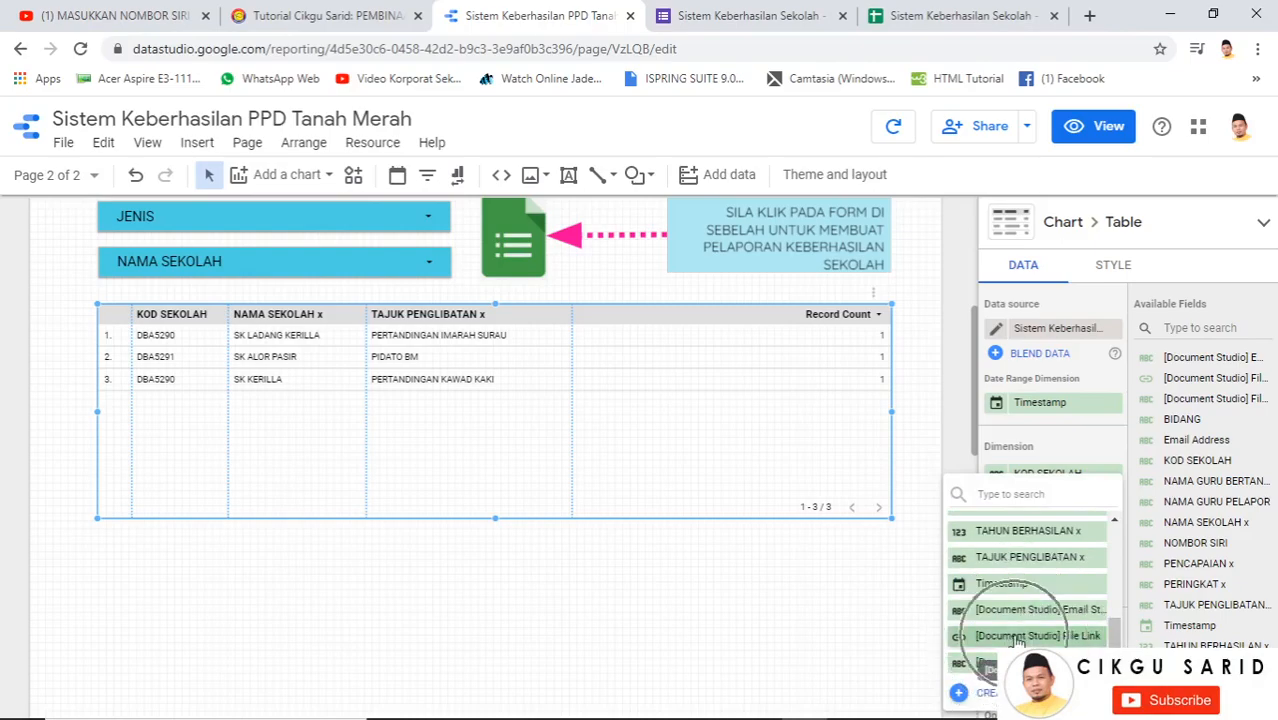
pyautogui.click(1015, 637)
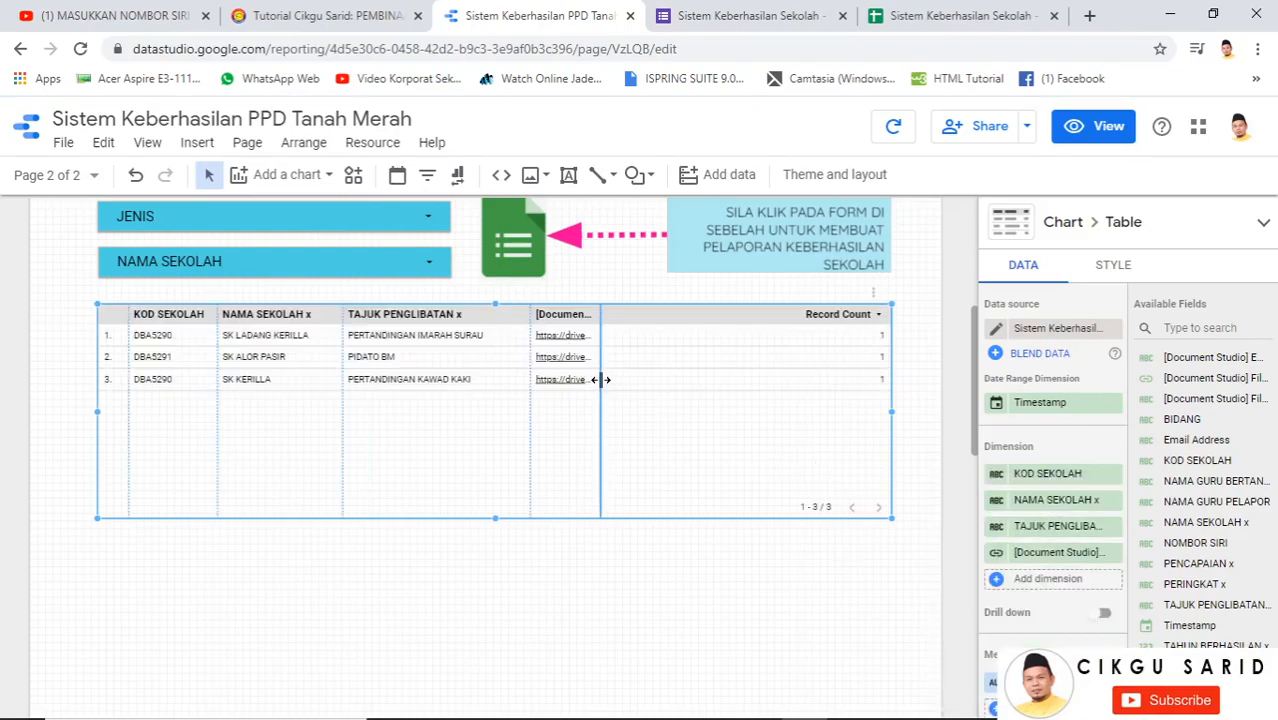
pyautogui.moveTo(598, 380); pyautogui.dragTo(722, 397)
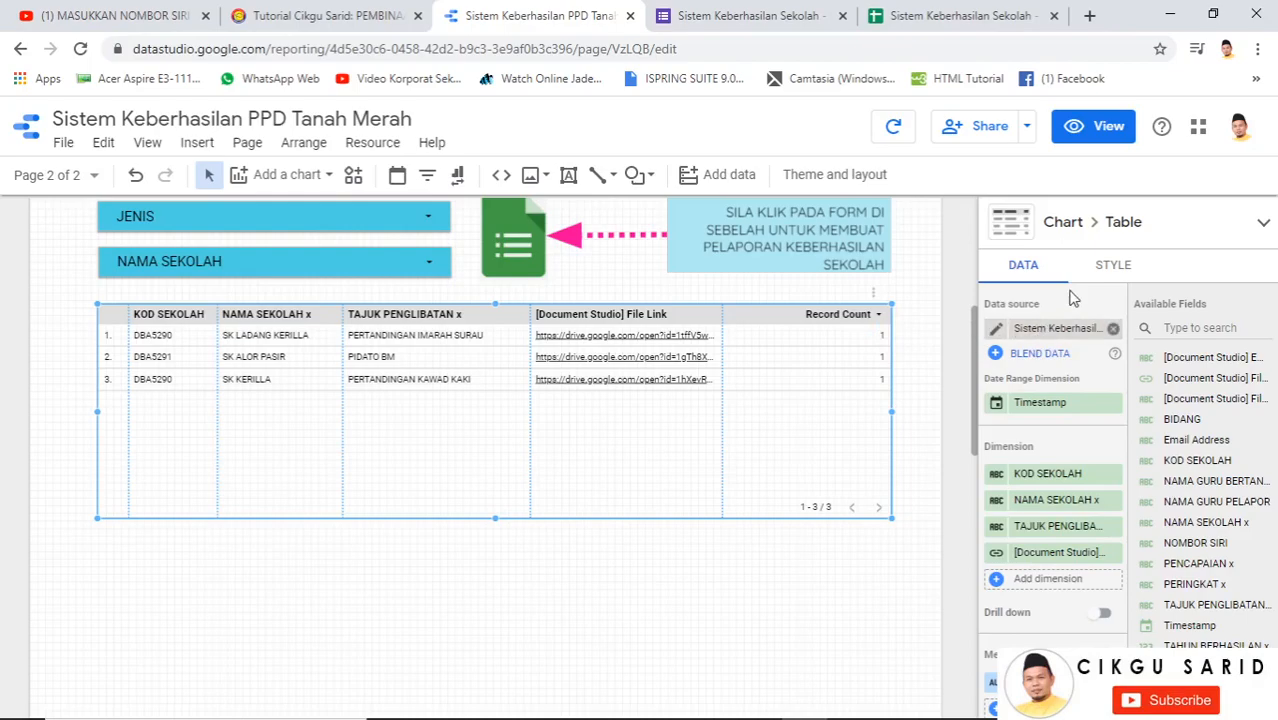
pyautogui.scroll(-1, 1086, 630)
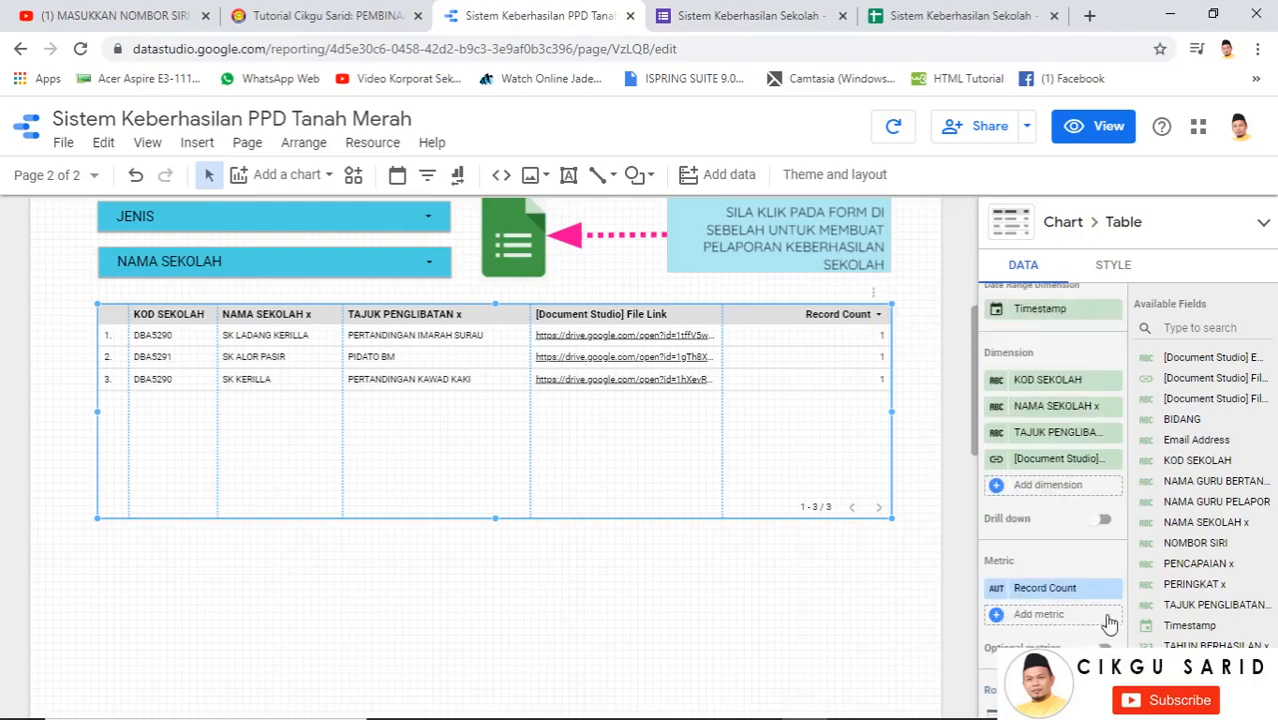
pyautogui.click(1112, 588)
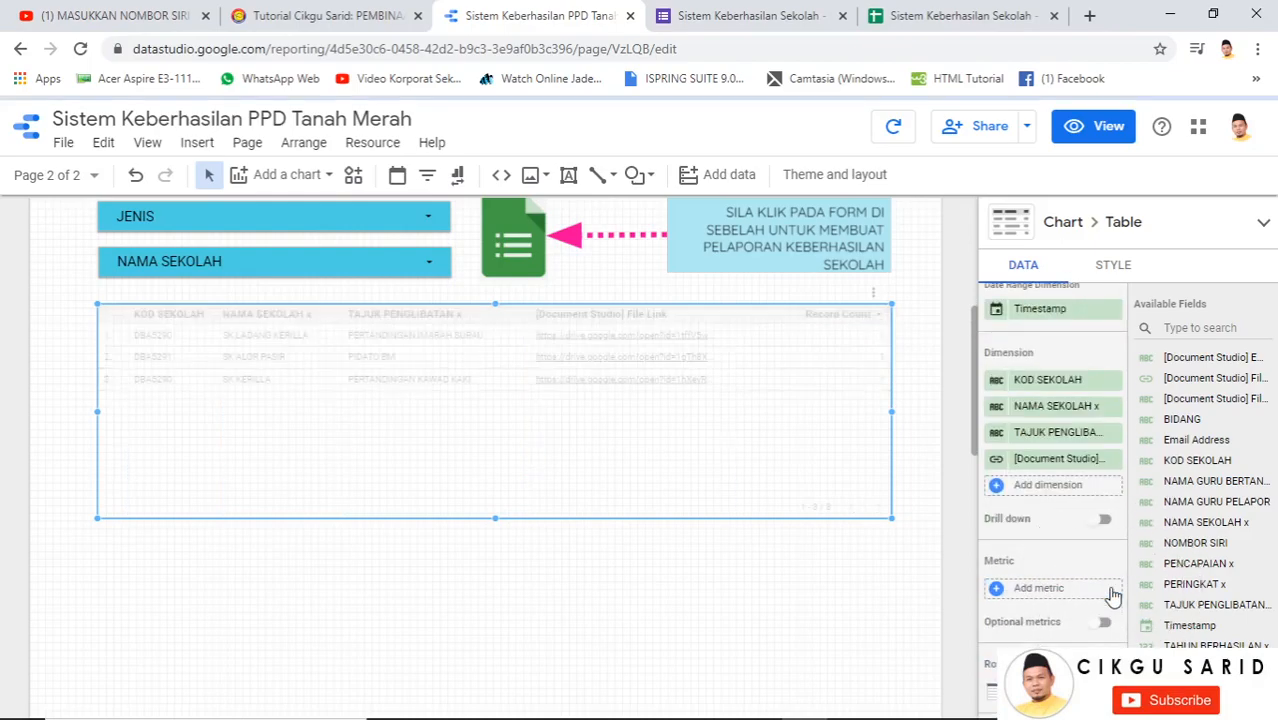
pyautogui.click(1115, 266)
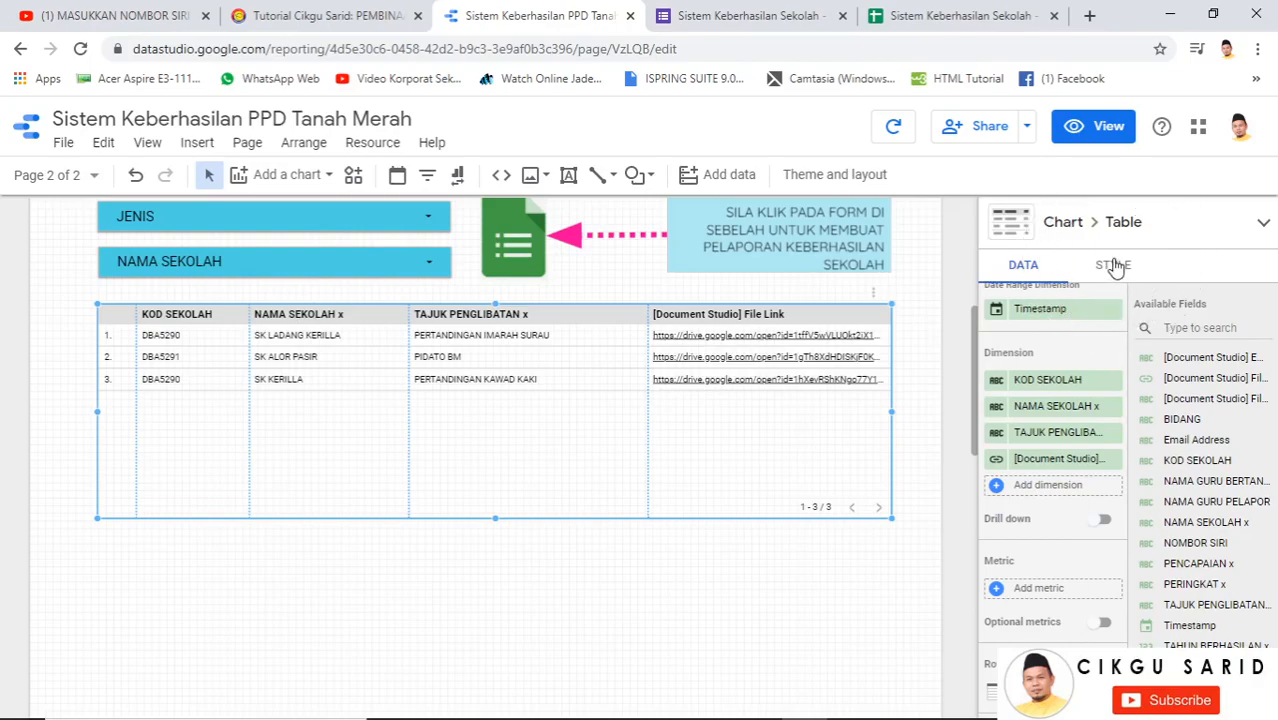
# Set the table header text to 16px Quicksand
pyautogui.click(1109, 272)
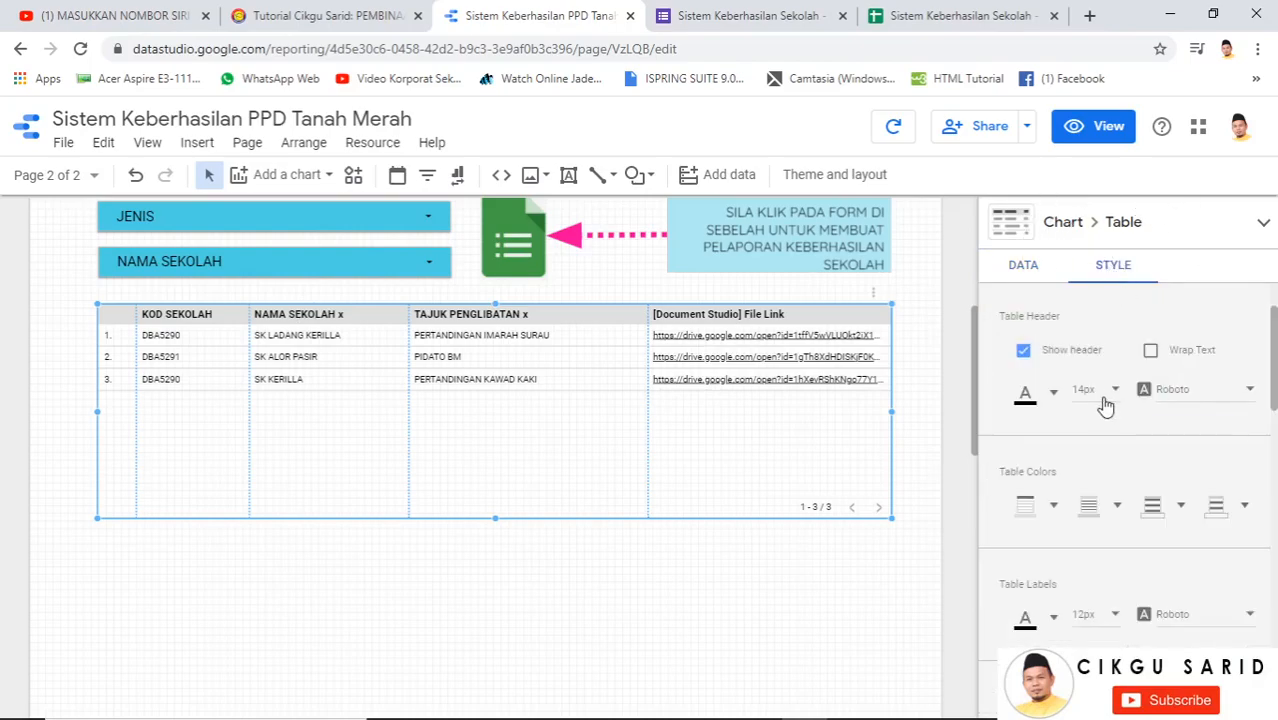
pyautogui.scroll(1, 1110, 418)
pyautogui.scroll(-2, 1115, 435)
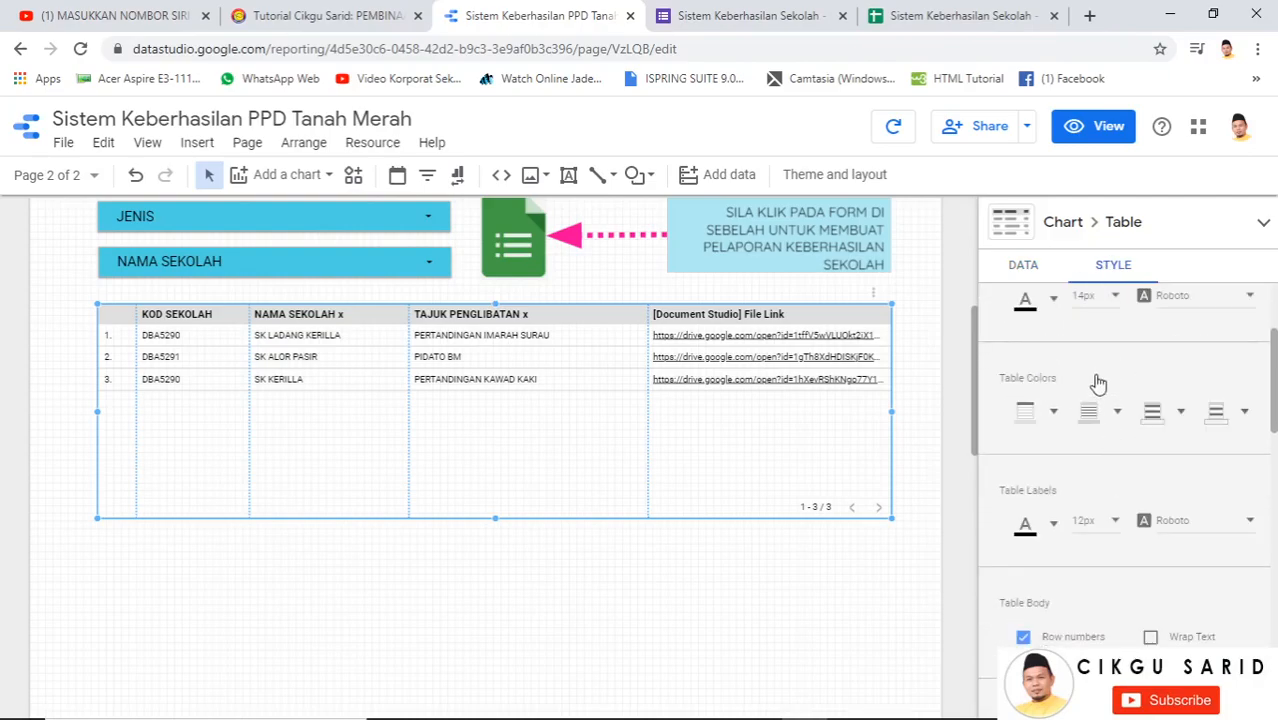
pyautogui.scroll(1, 1095, 390)
pyautogui.click(1100, 390)
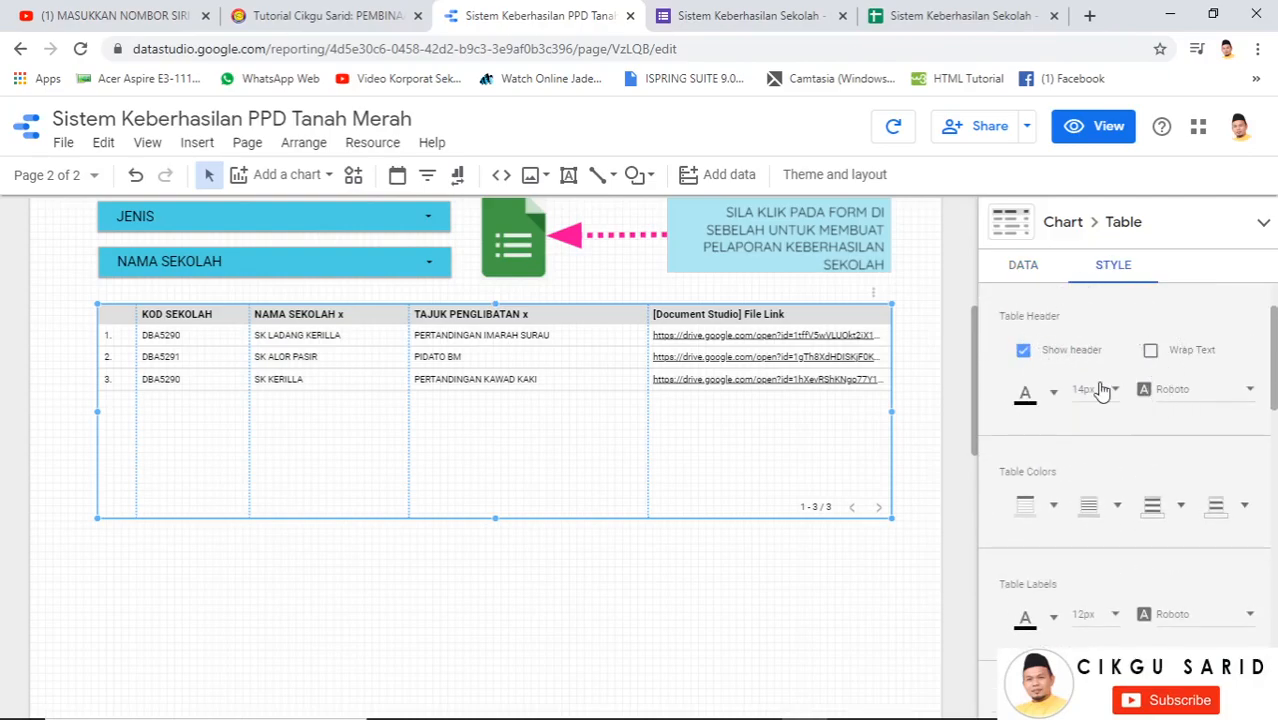
pyautogui.click(1110, 434)
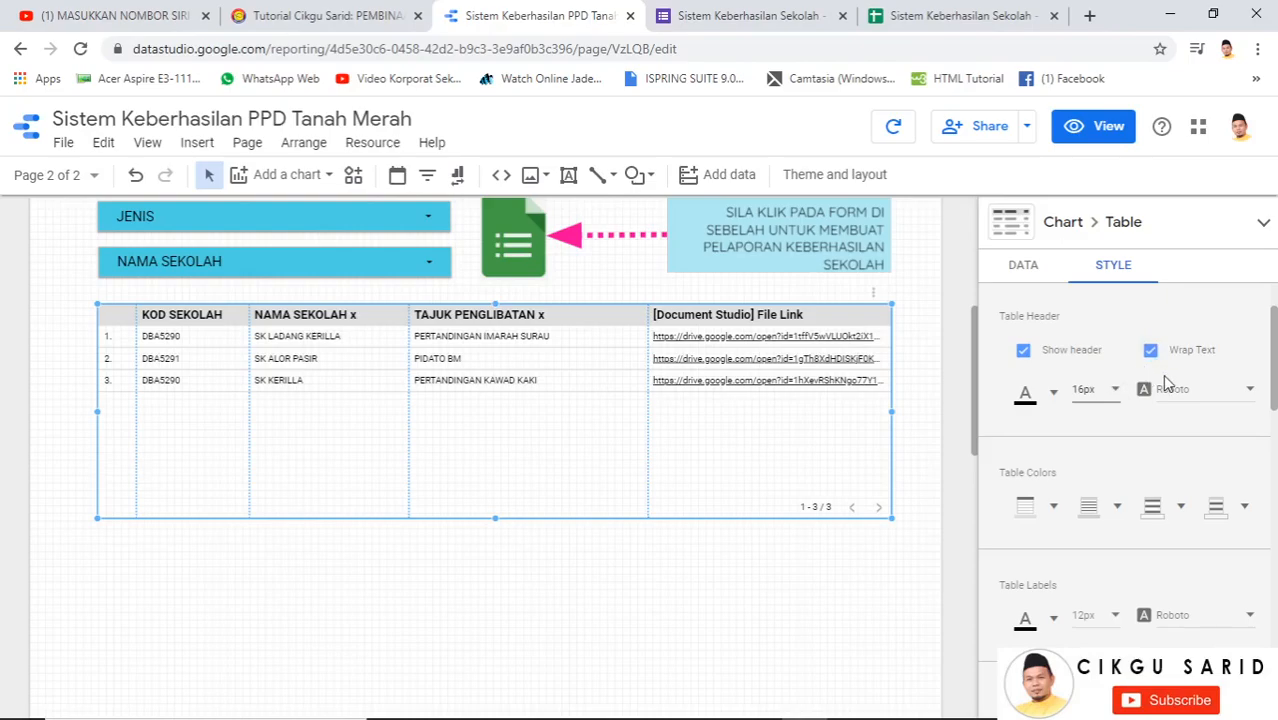
pyautogui.click(1188, 392)
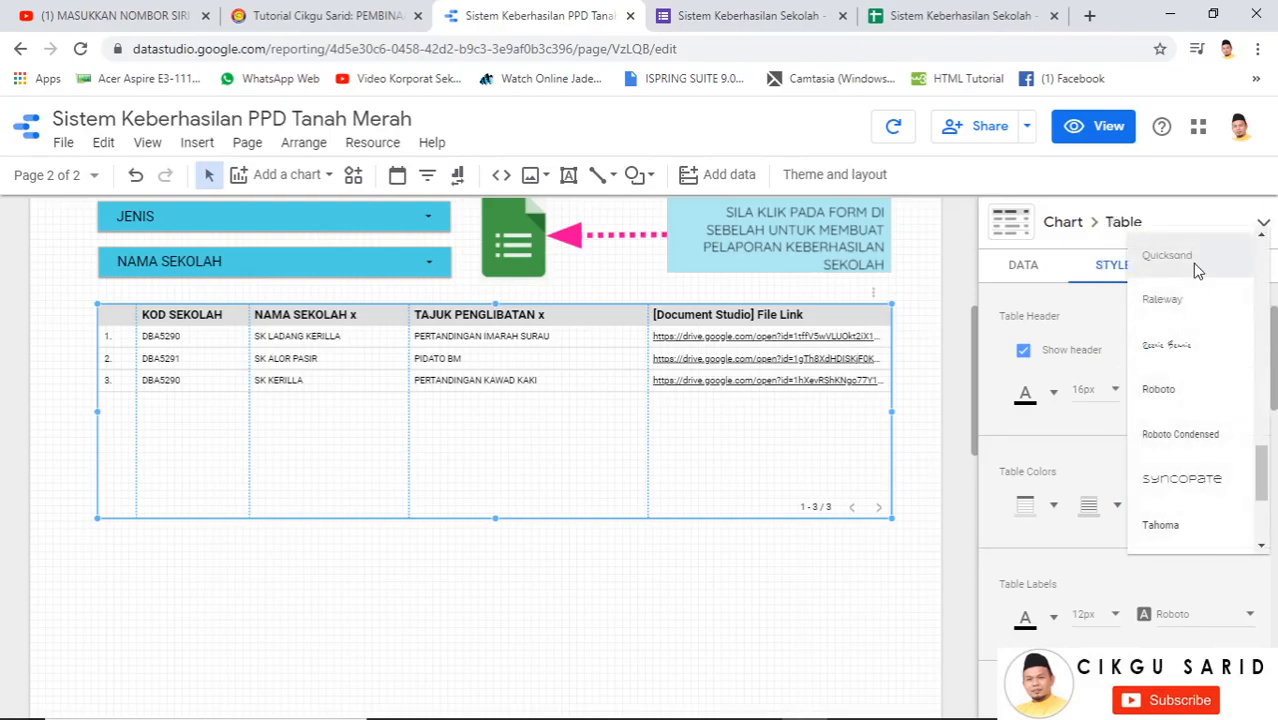
pyautogui.click(1196, 262)
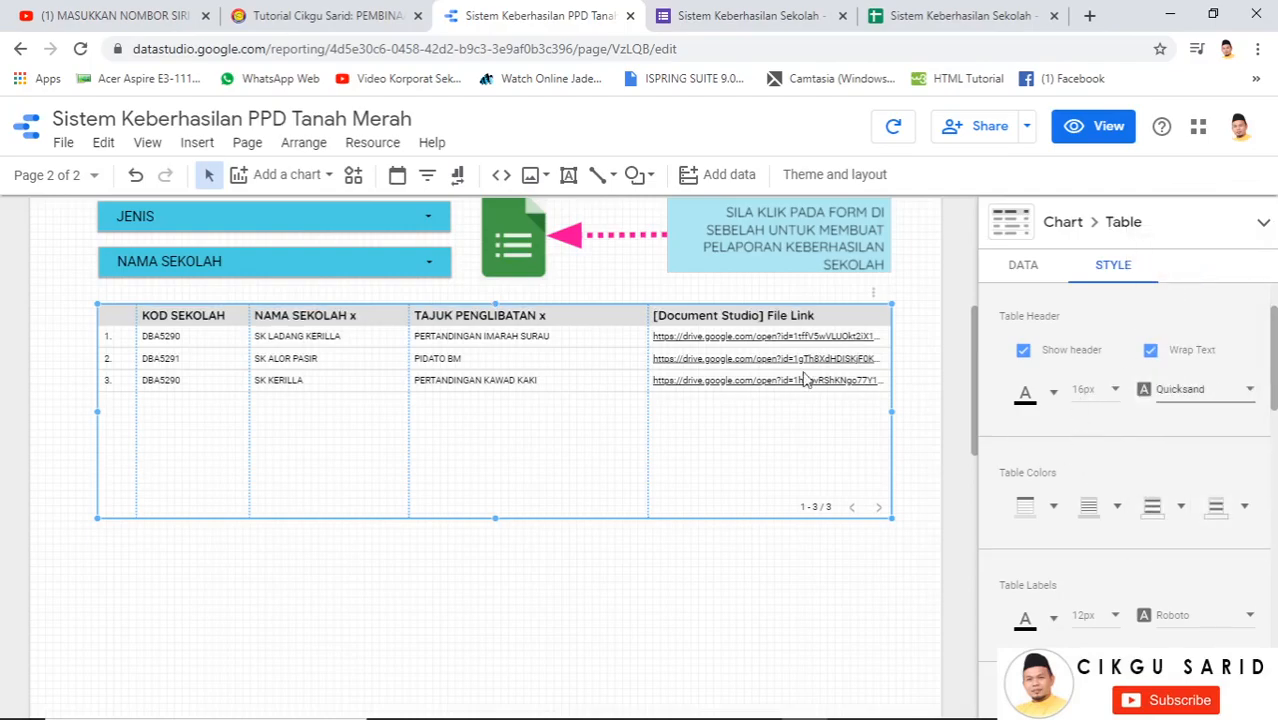
# Apply table colours: salmon header, black row lines, light cyan odd rows, pale yellow even rows
pyautogui.click(1032, 515)
pyautogui.click(1044, 347)
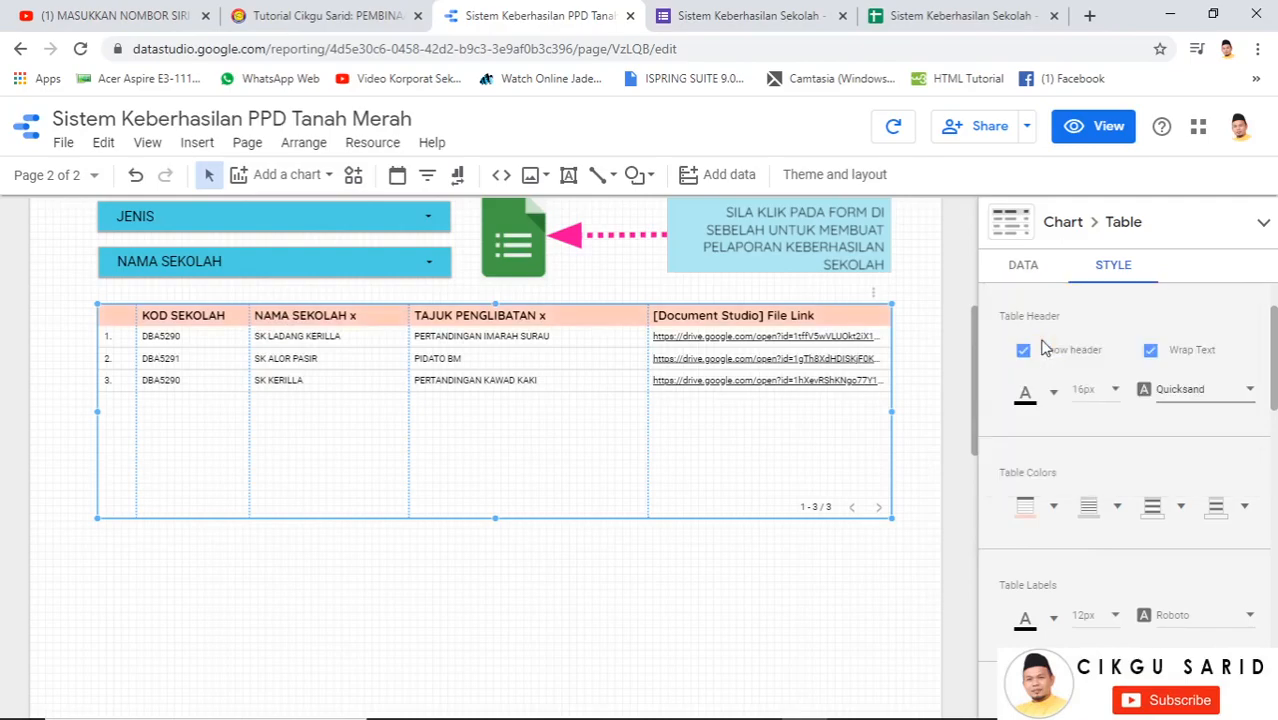
pyautogui.click(1088, 505)
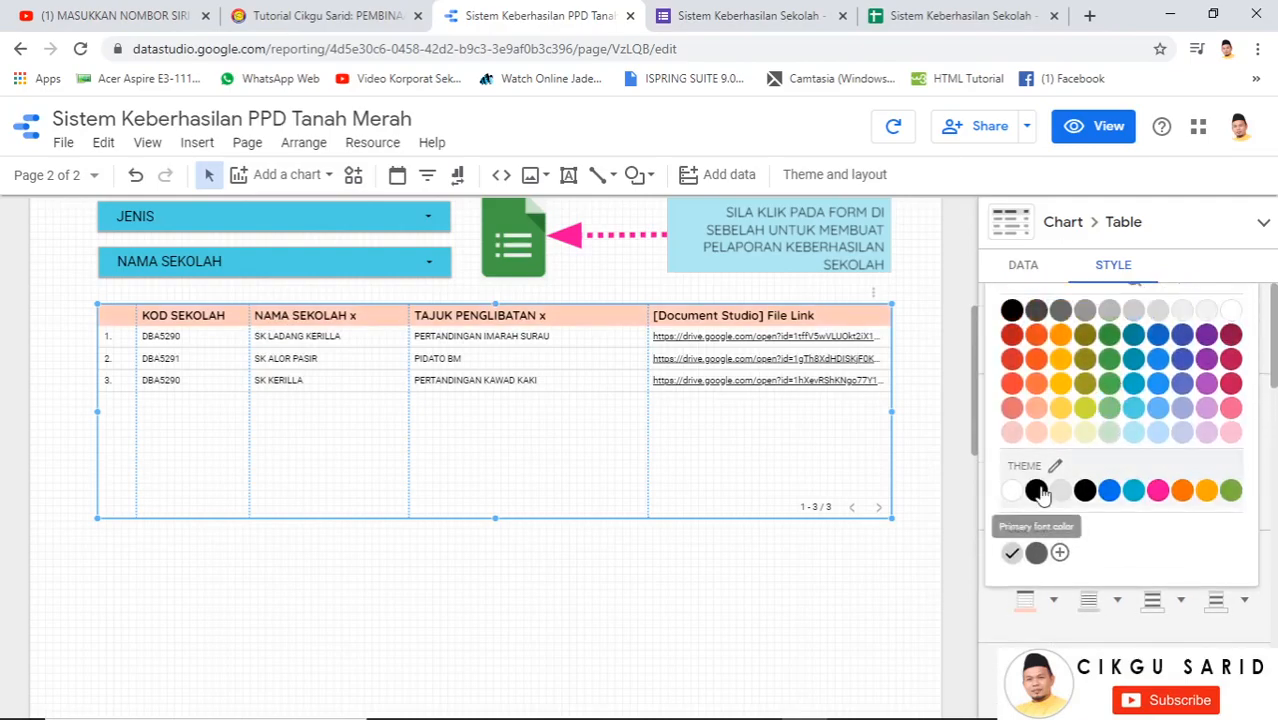
pyautogui.click(1036, 489)
pyautogui.click(1152, 601)
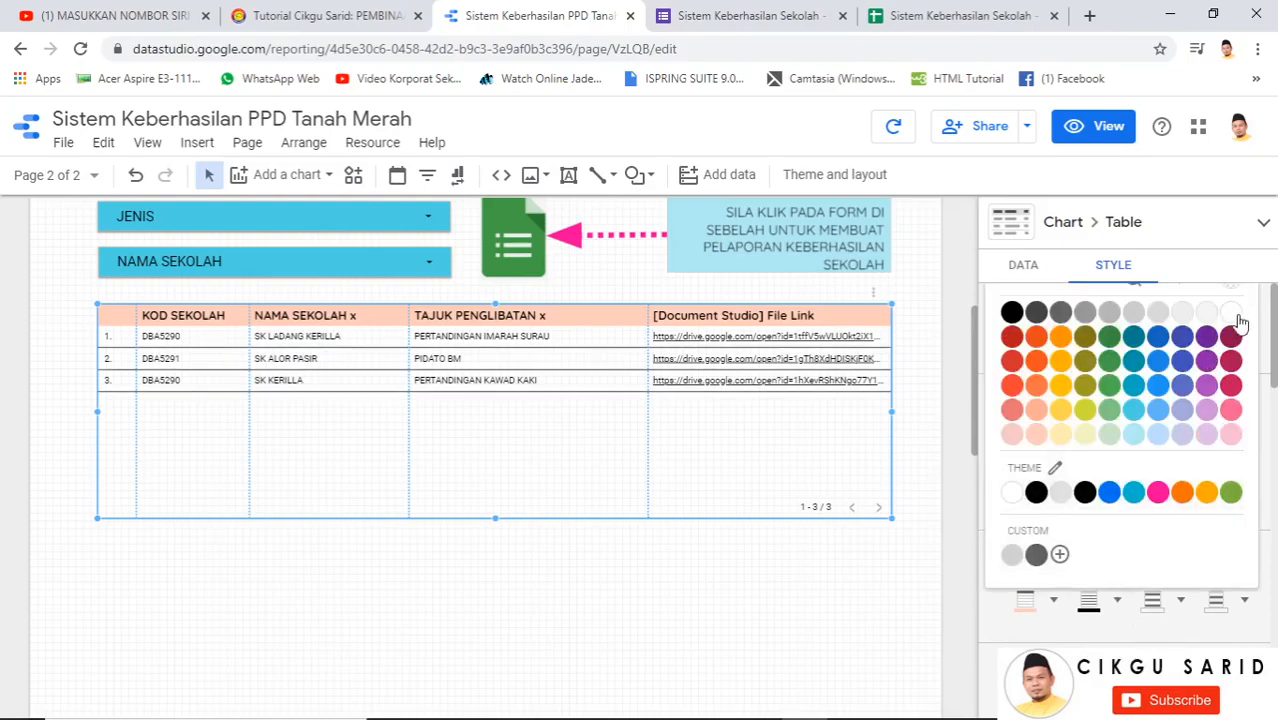
pyautogui.click(1134, 435)
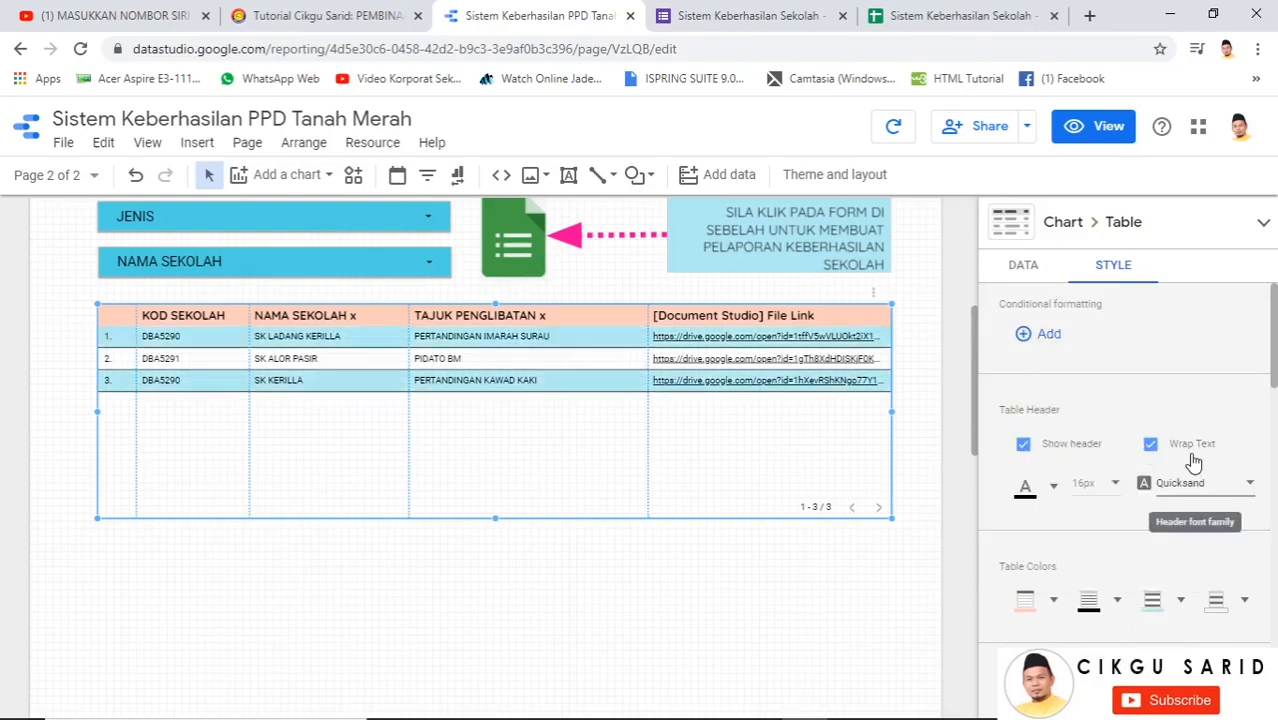
pyautogui.click(1213, 604)
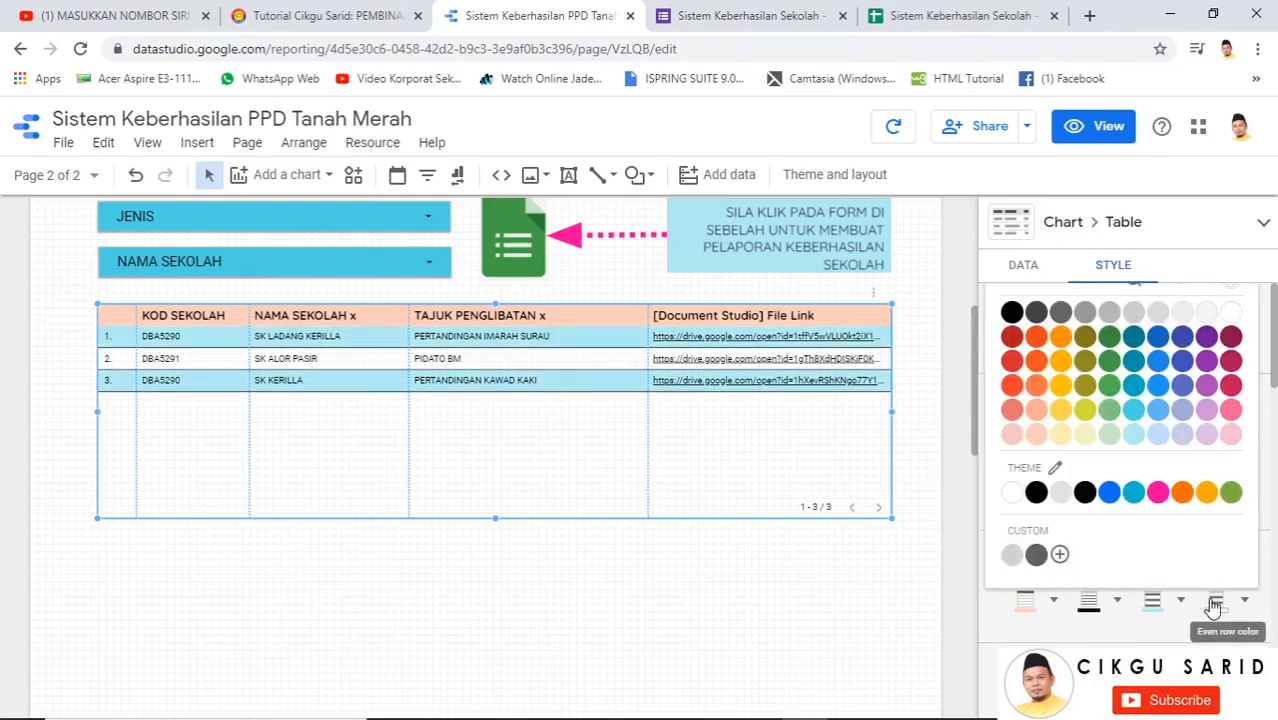
pyautogui.click(1087, 438)
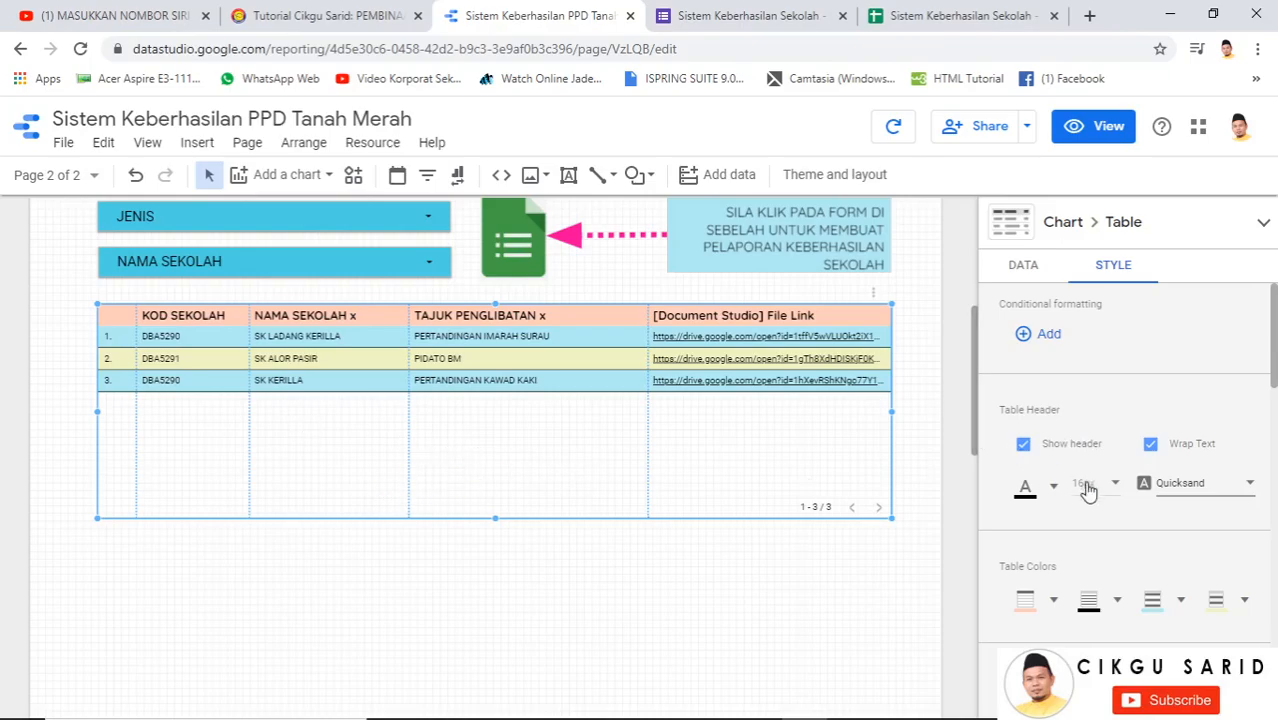
# Set the table background fill to light purple after trying pink and orange
pyautogui.scroll(-3, 1095, 510)
pyautogui.scroll(-5, 1100, 540)
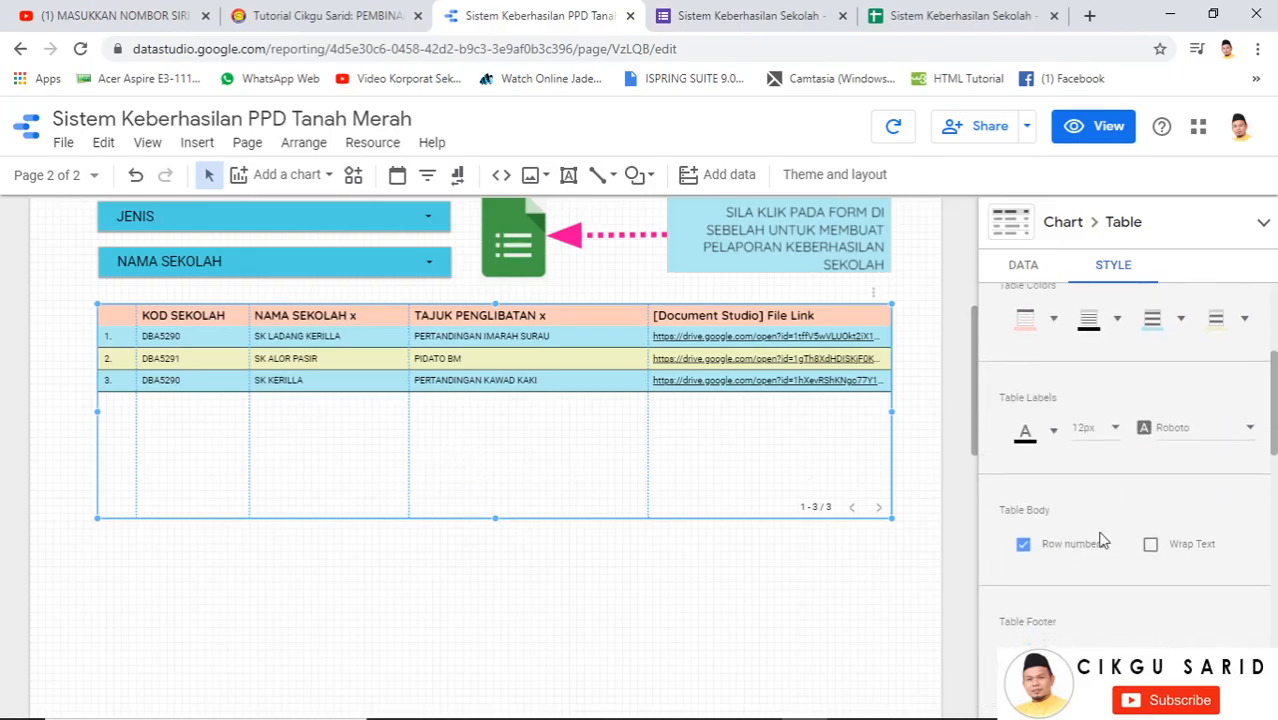
pyautogui.scroll(-4, 1105, 542)
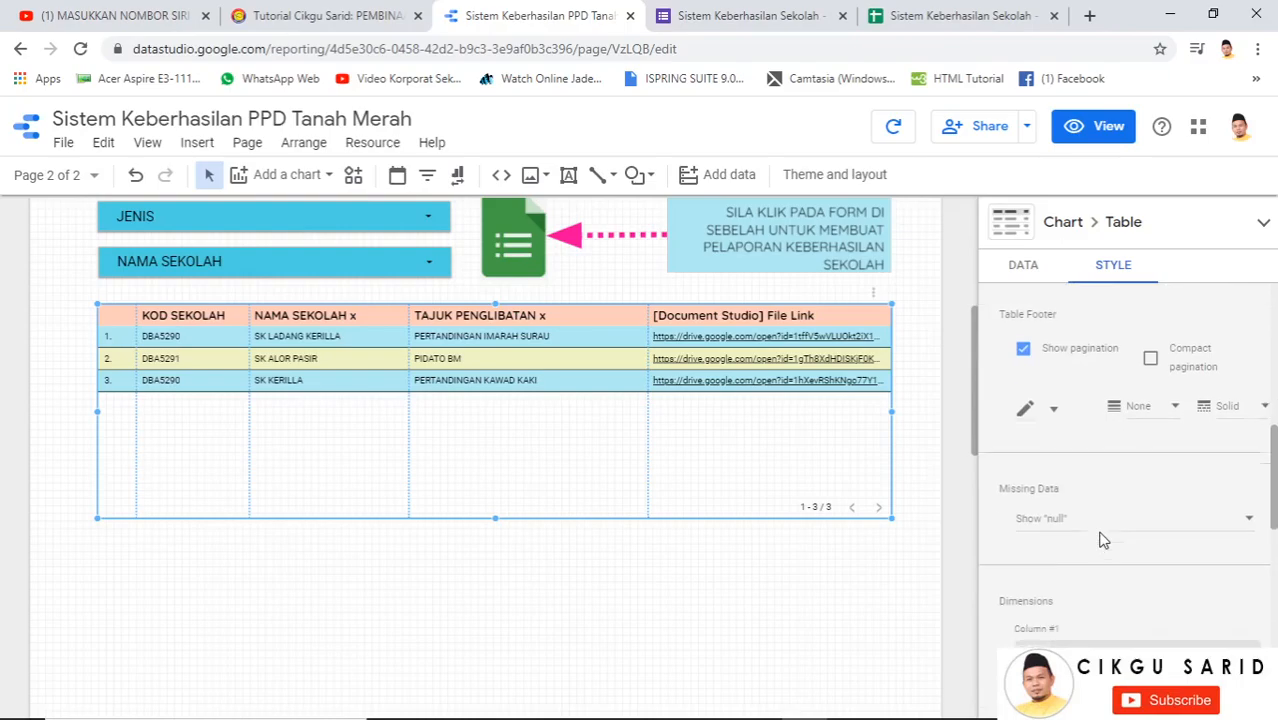
pyautogui.scroll(-1, 1111, 528)
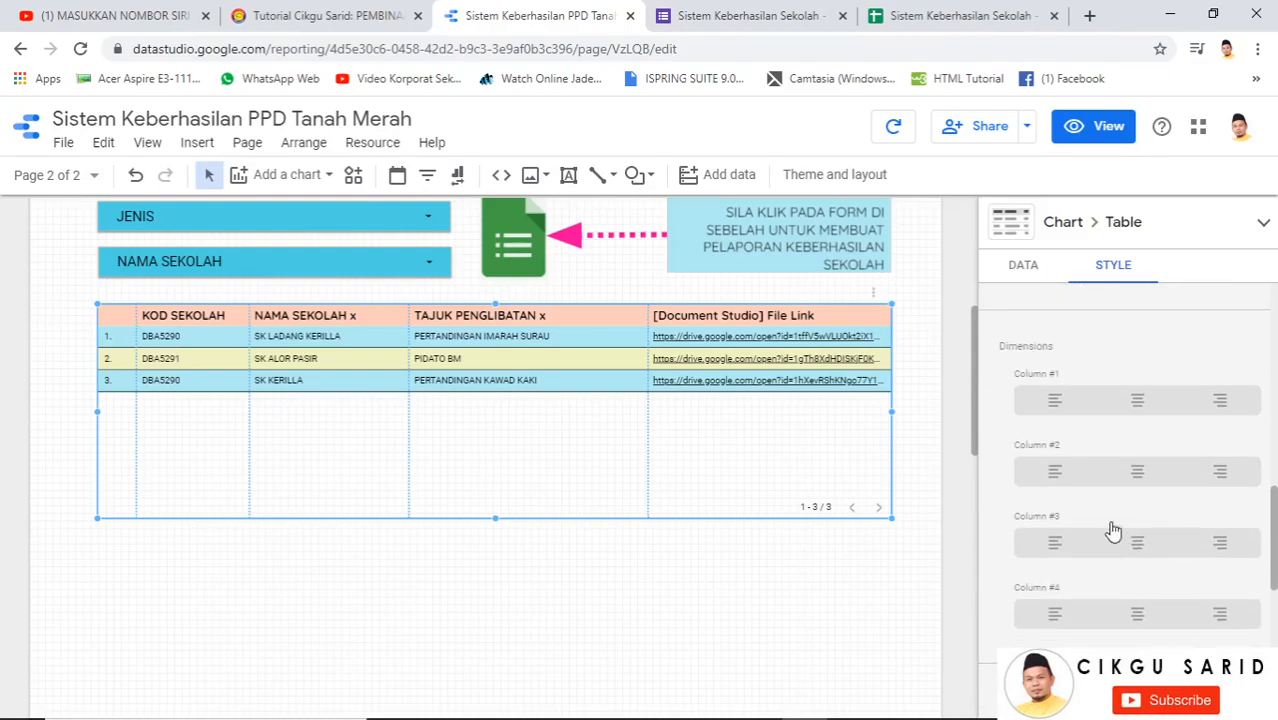
pyautogui.scroll(-3, 1157, 540)
pyautogui.scroll(-1, 1157, 556)
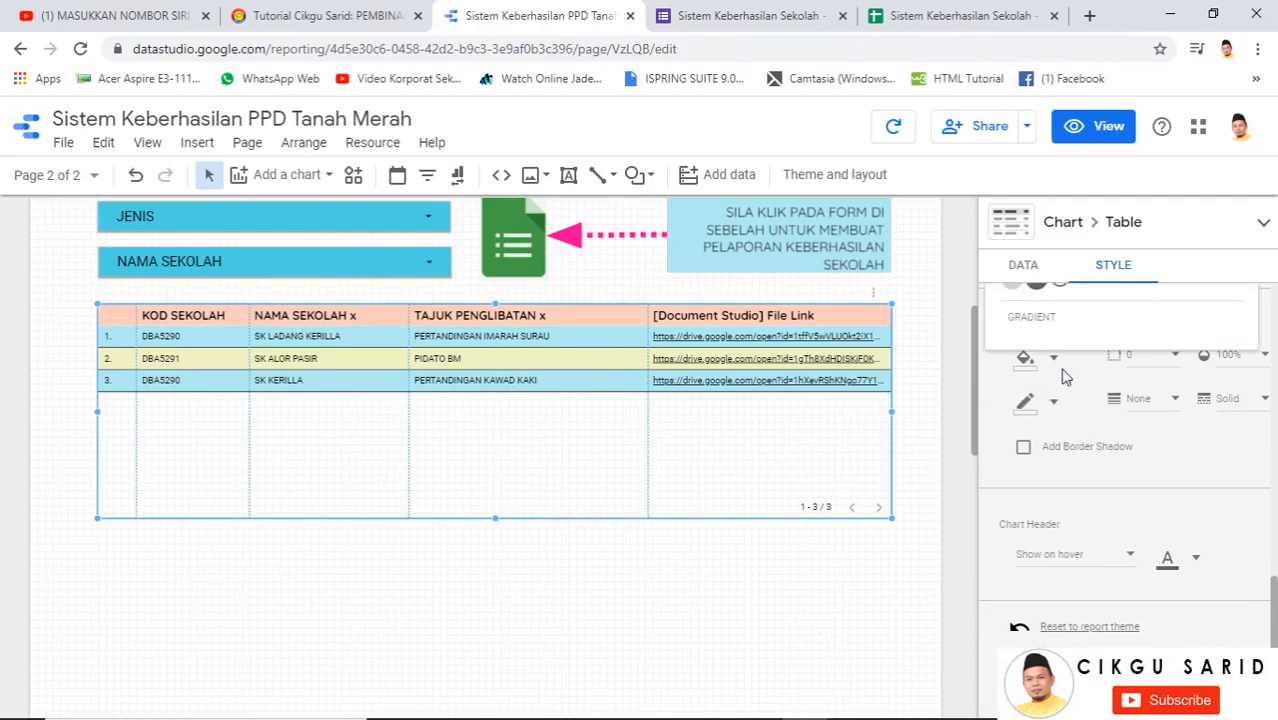
pyautogui.click(1055, 362)
pyautogui.scroll(3, 1093, 436)
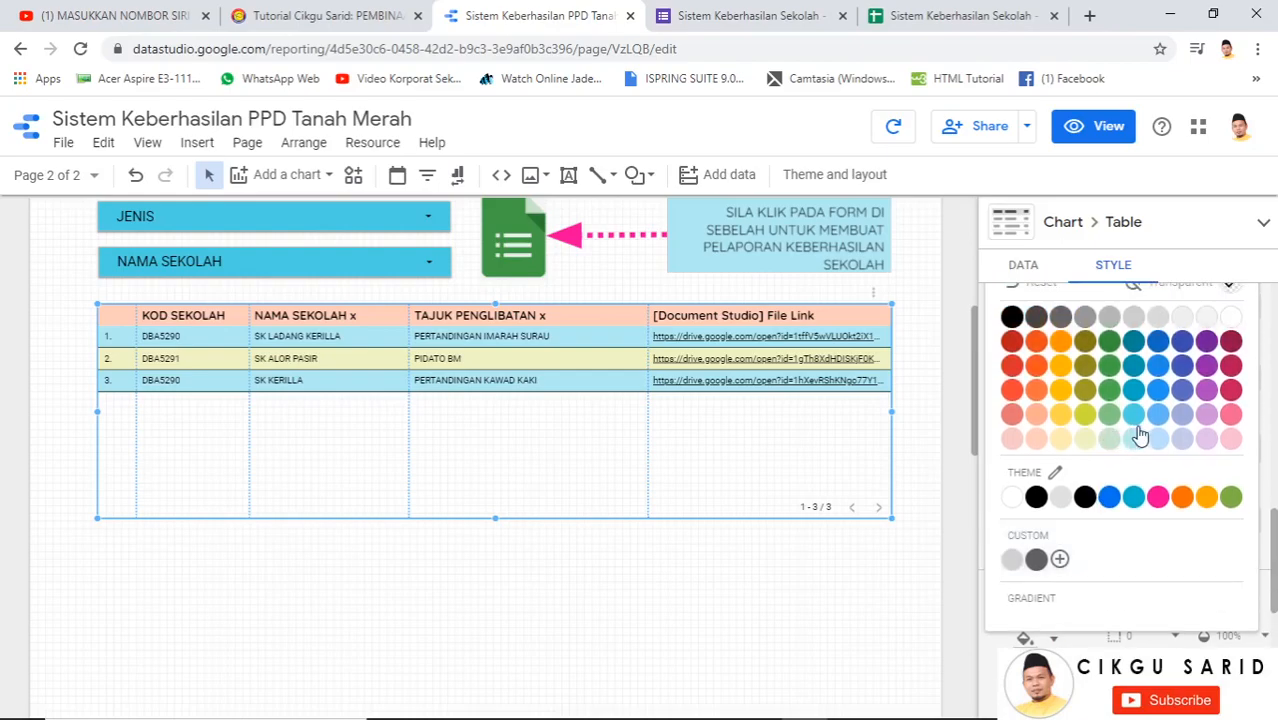
pyautogui.click(1231, 440)
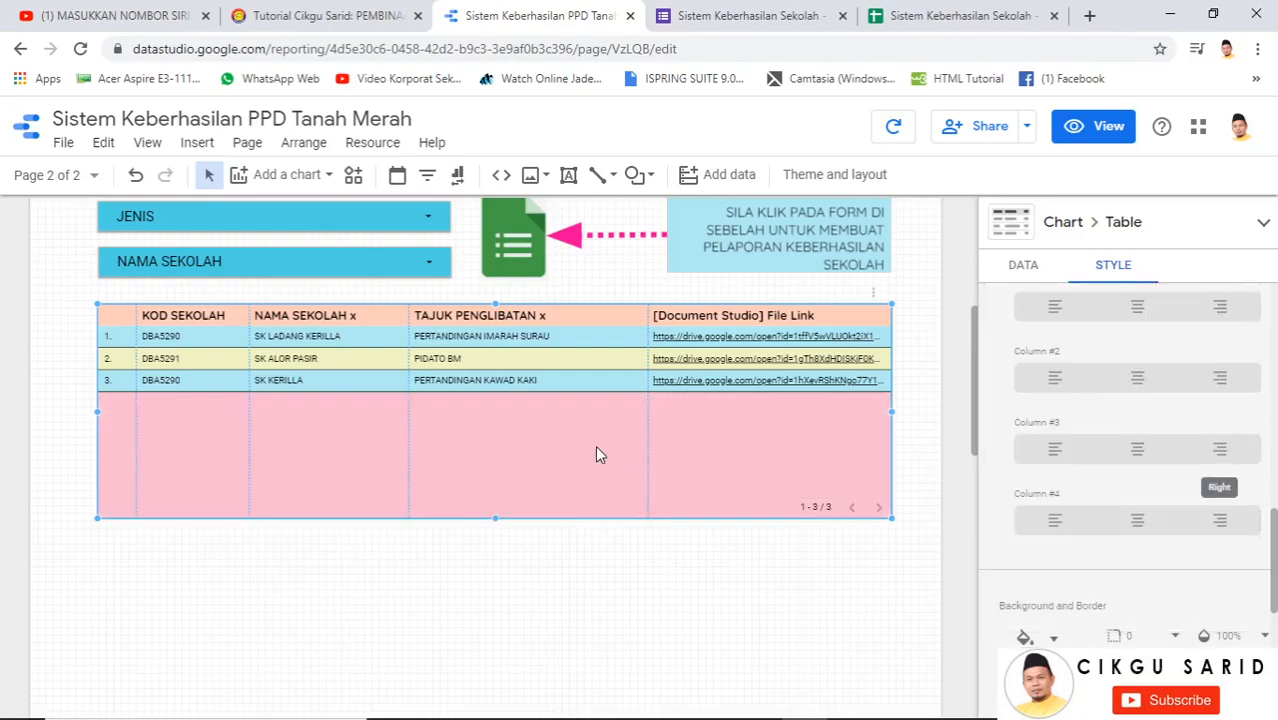
pyautogui.click(1053, 641)
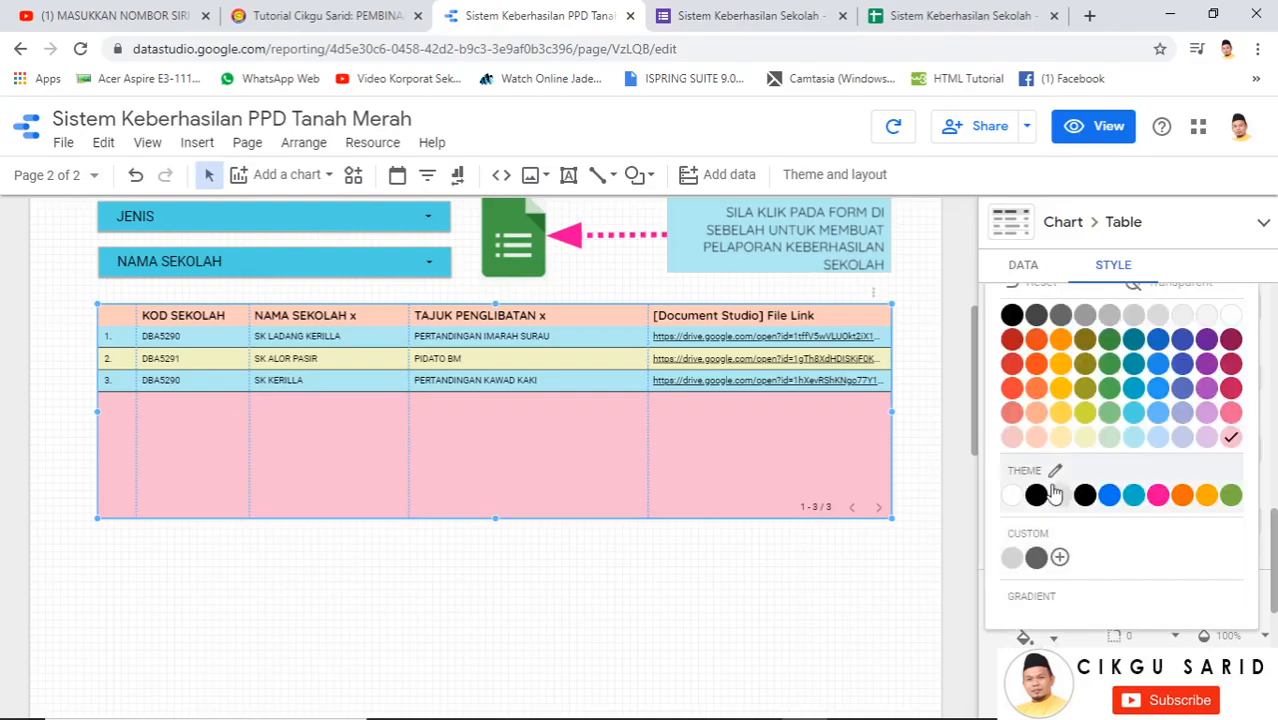
pyautogui.click(1062, 438)
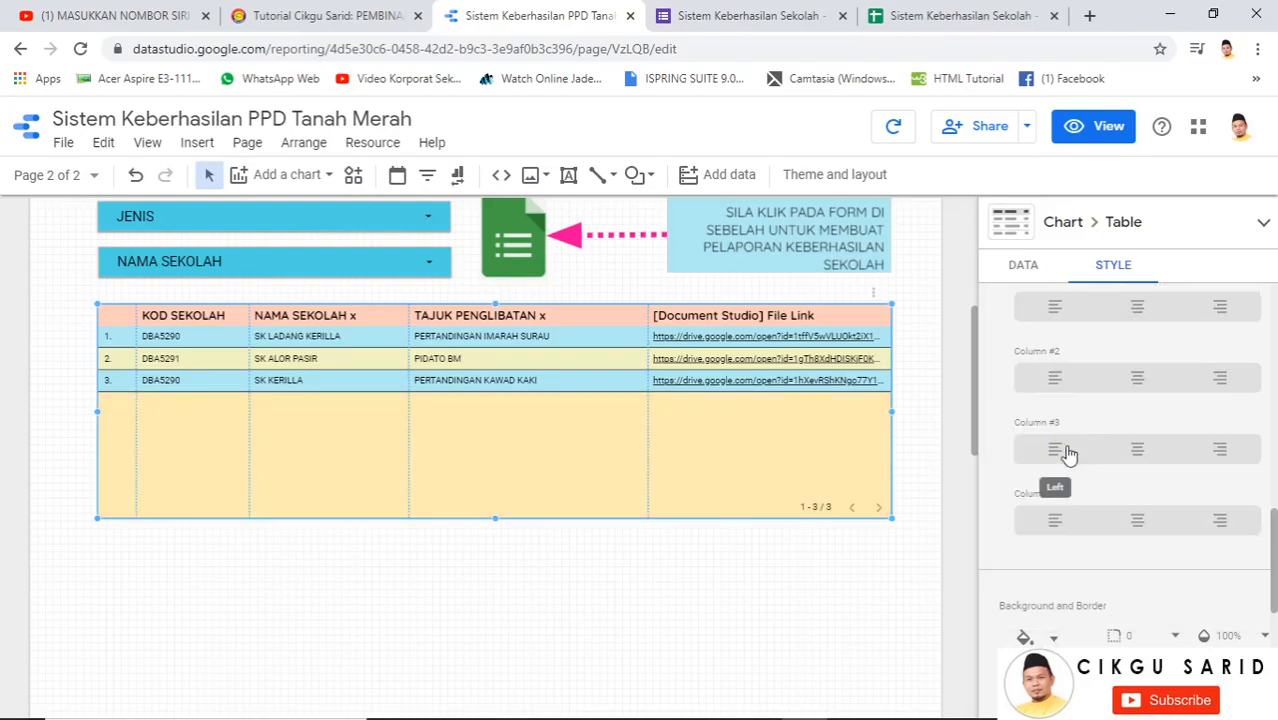
pyautogui.click(1053, 641)
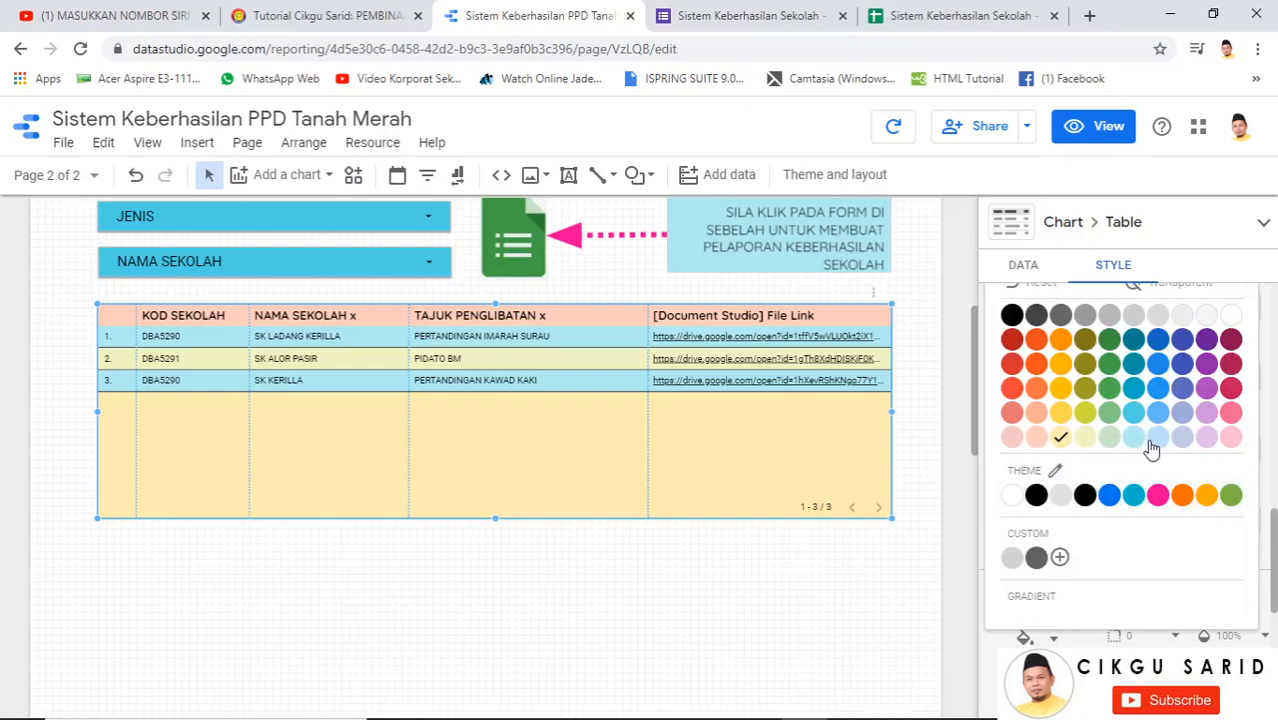
pyautogui.click(1204, 441)
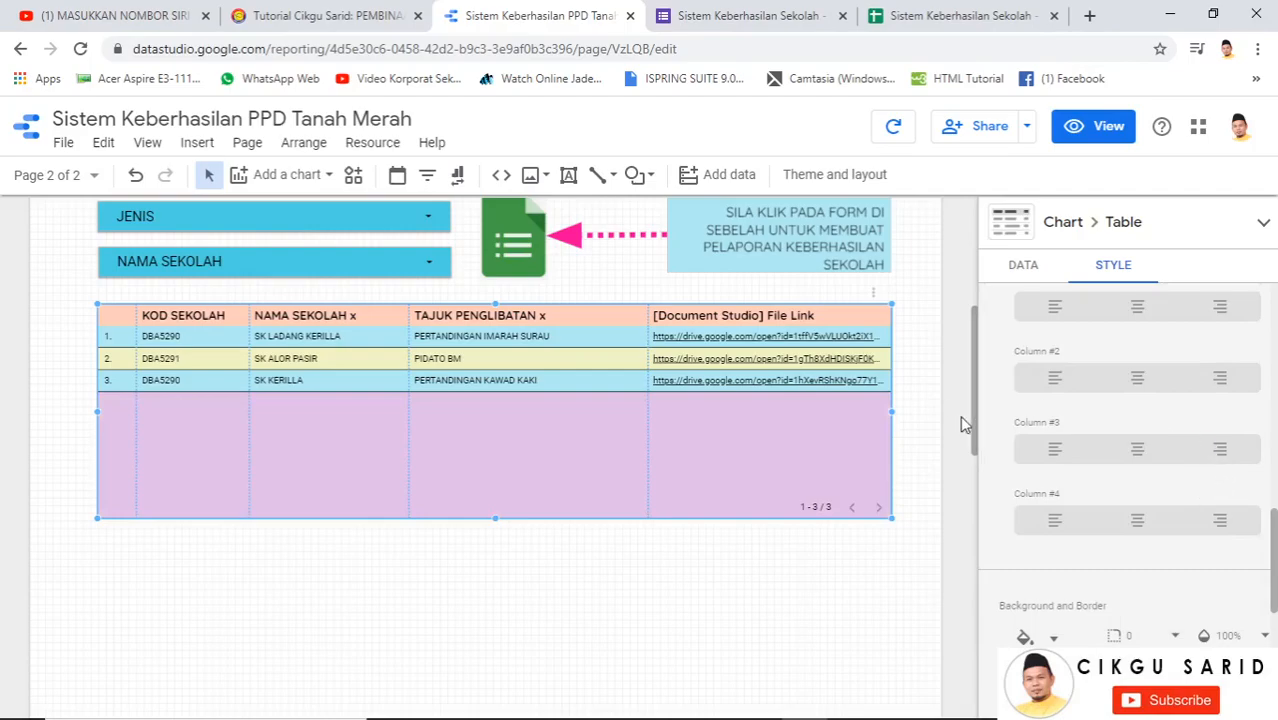
# Give the table a blue border with weight 3
pyautogui.scroll(-2, 1169, 540)
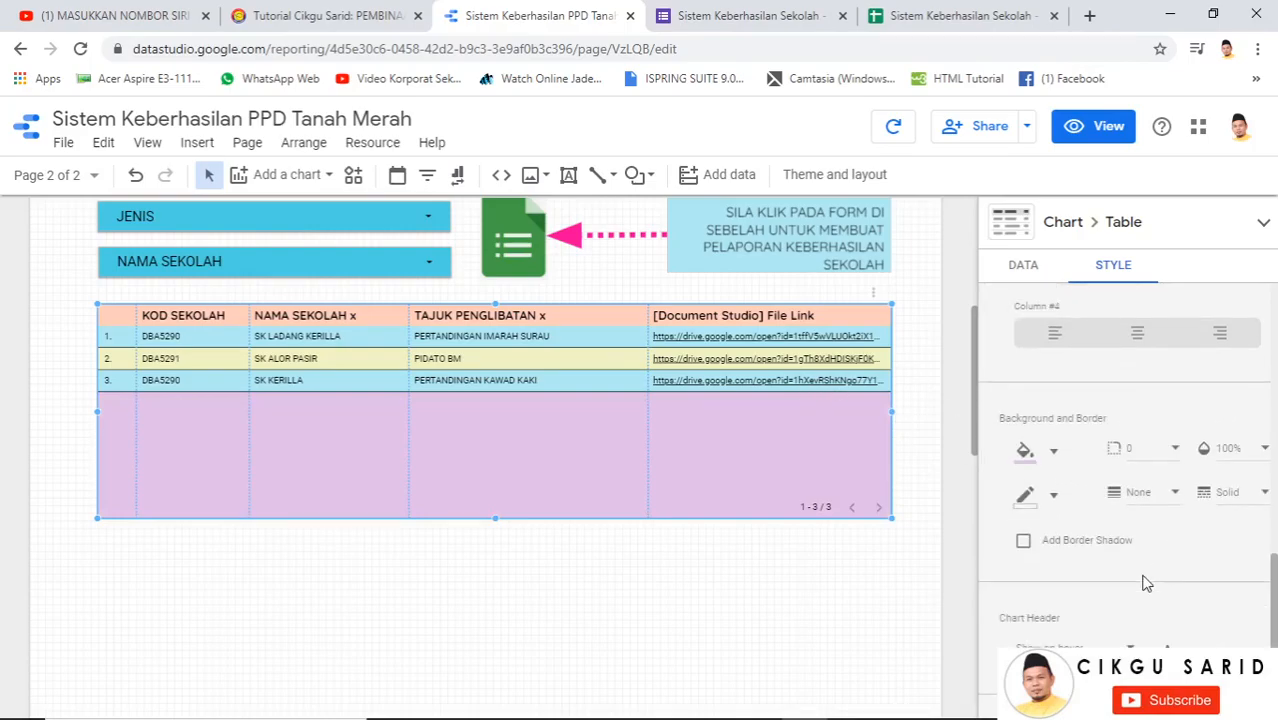
pyautogui.click(1030, 500)
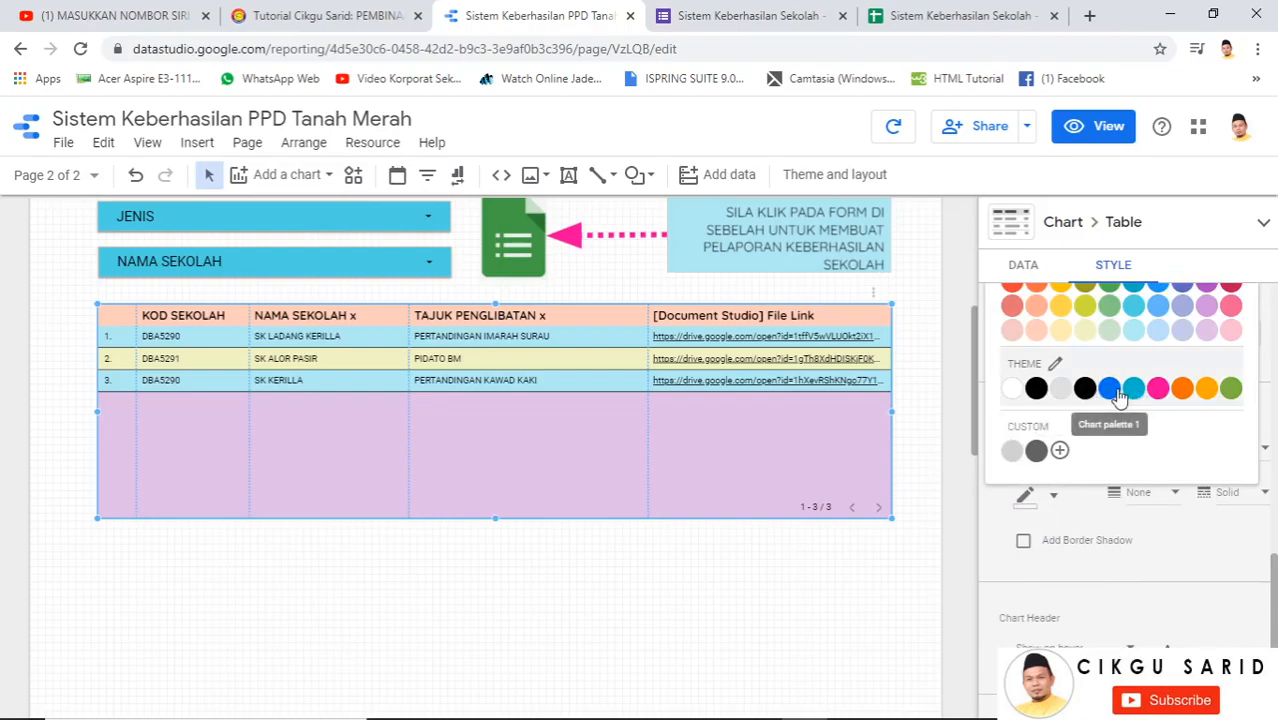
pyautogui.click(1110, 390)
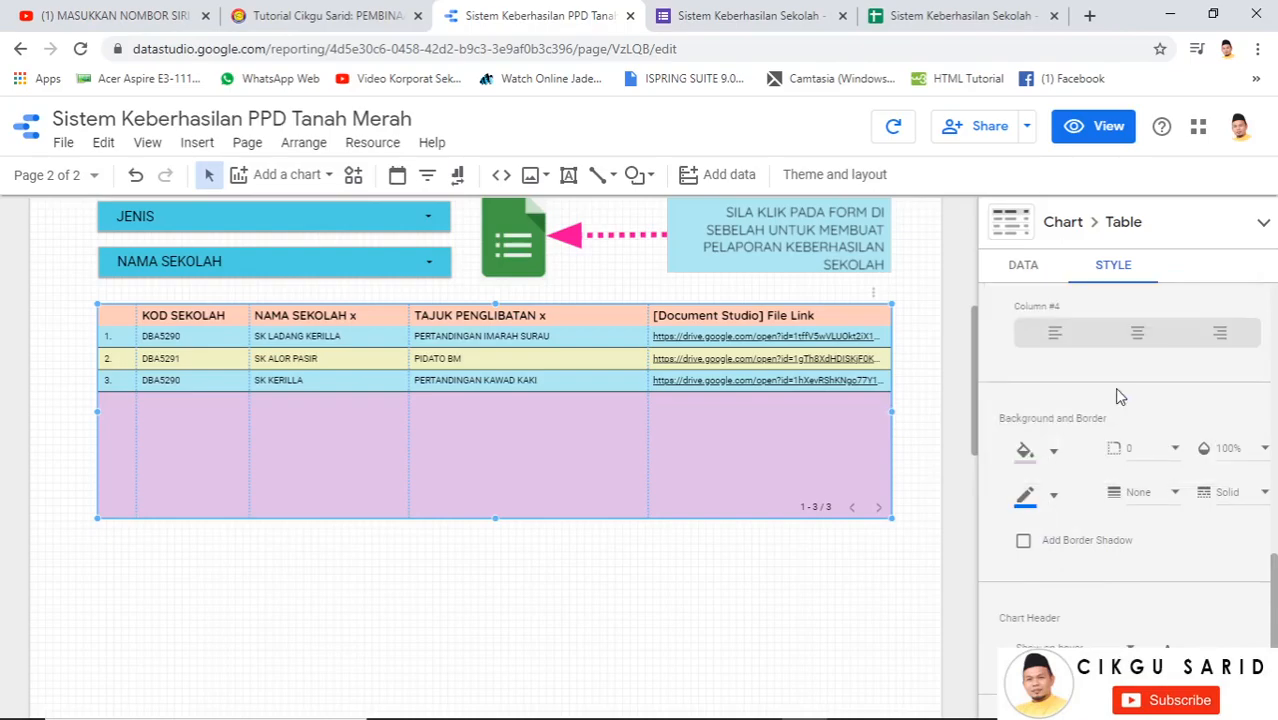
pyautogui.click(1150, 491)
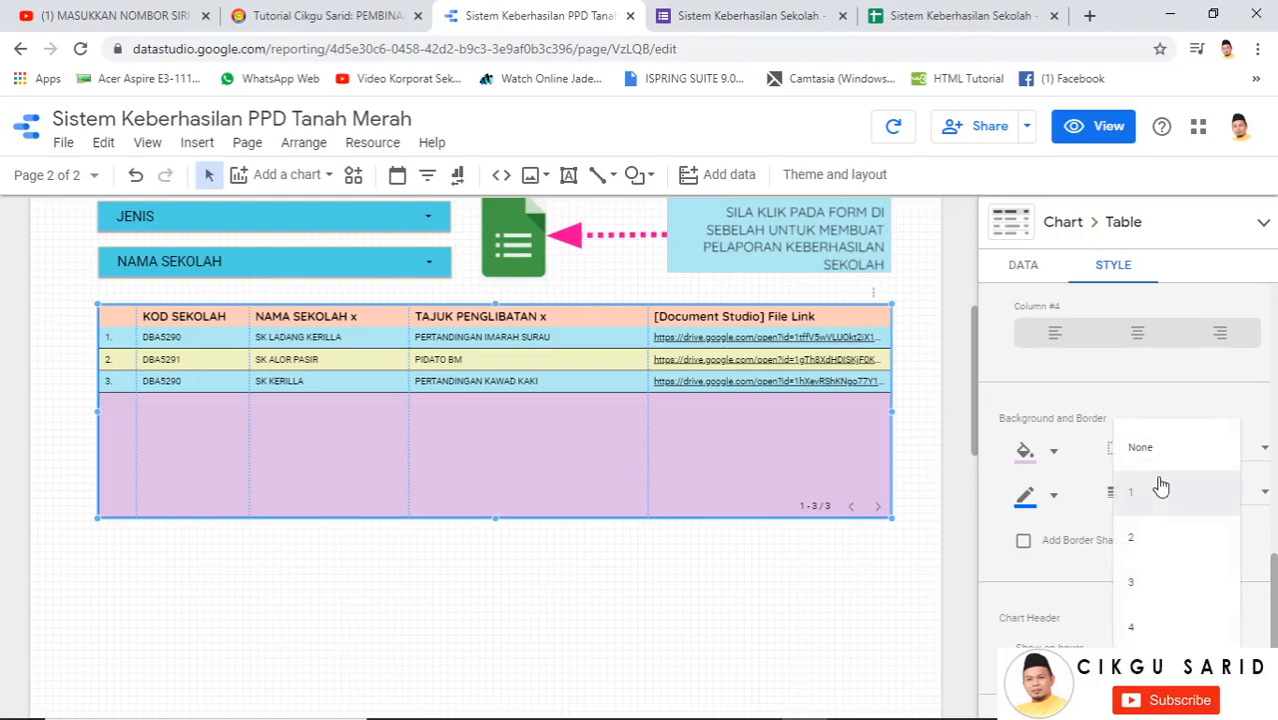
pyautogui.click(1158, 582)
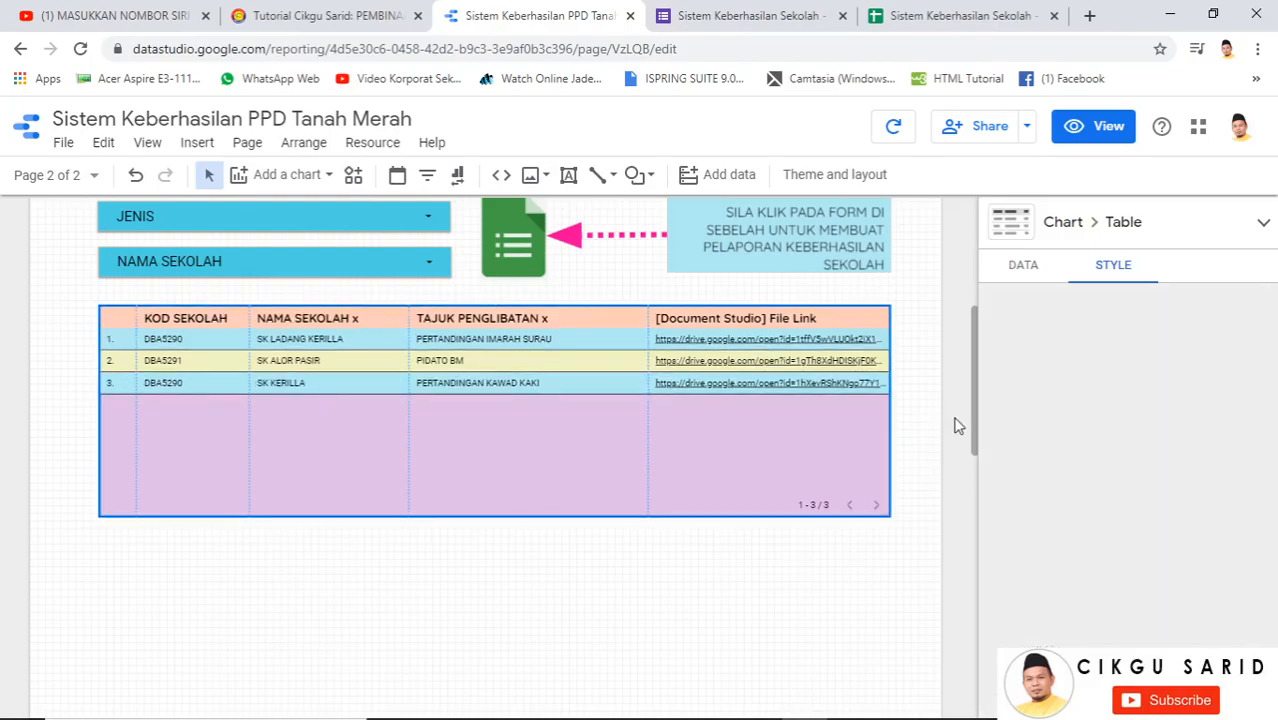
# Set the table's row label text to 16px and widen the TAJUK PENGLIBATAN x column slightly
pyautogui.click(957, 423)
pyautogui.scroll(1, 957, 423)
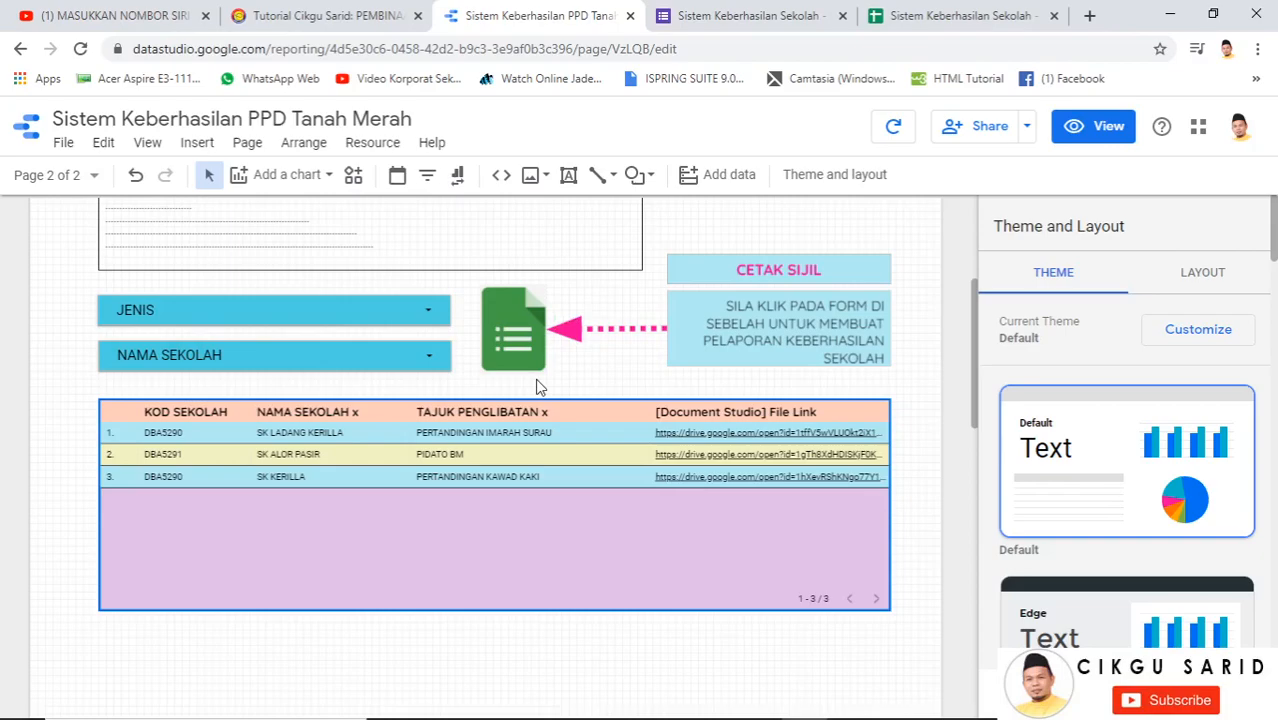
pyautogui.scroll(1, 537, 386)
pyautogui.click(361, 541)
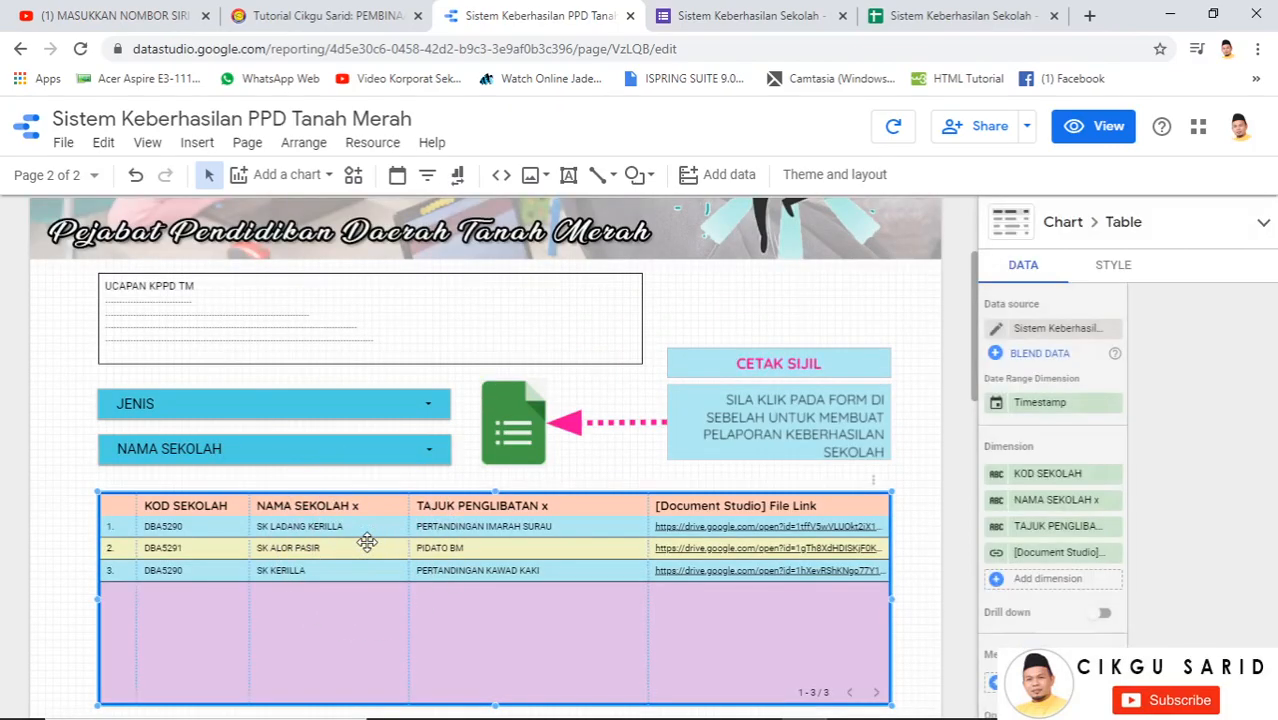
pyautogui.click(1115, 267)
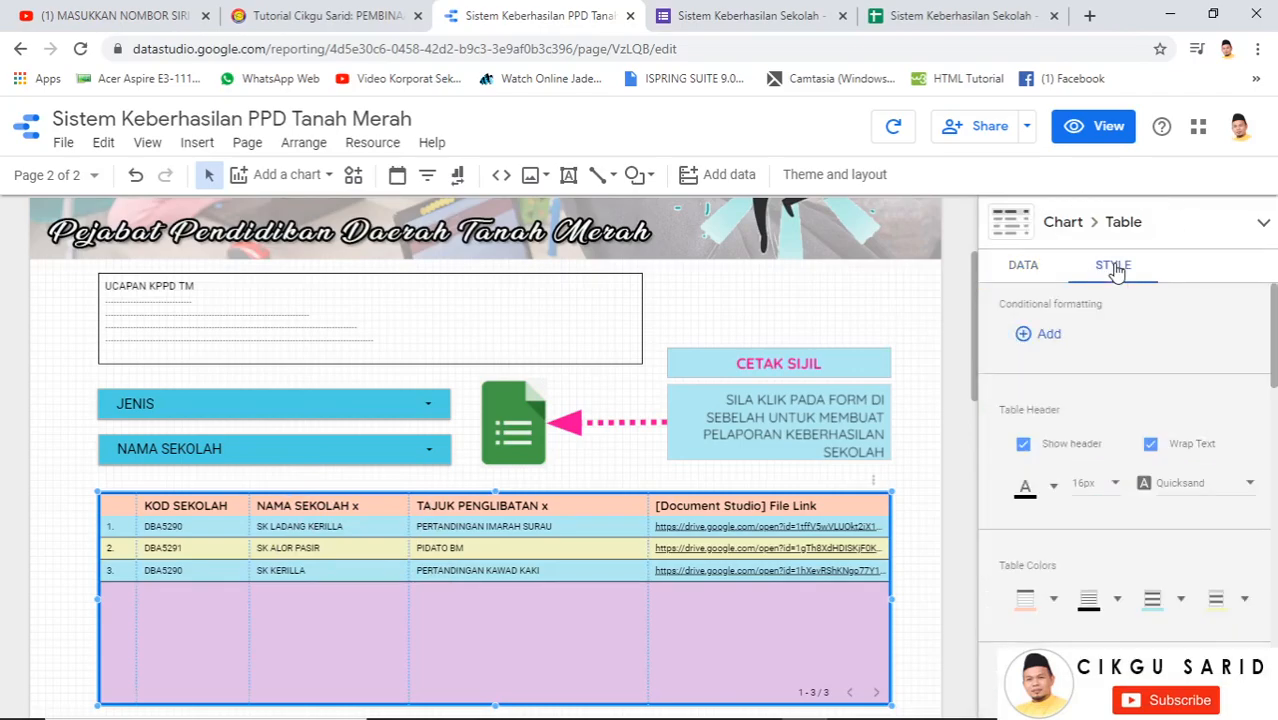
pyautogui.click(1100, 486)
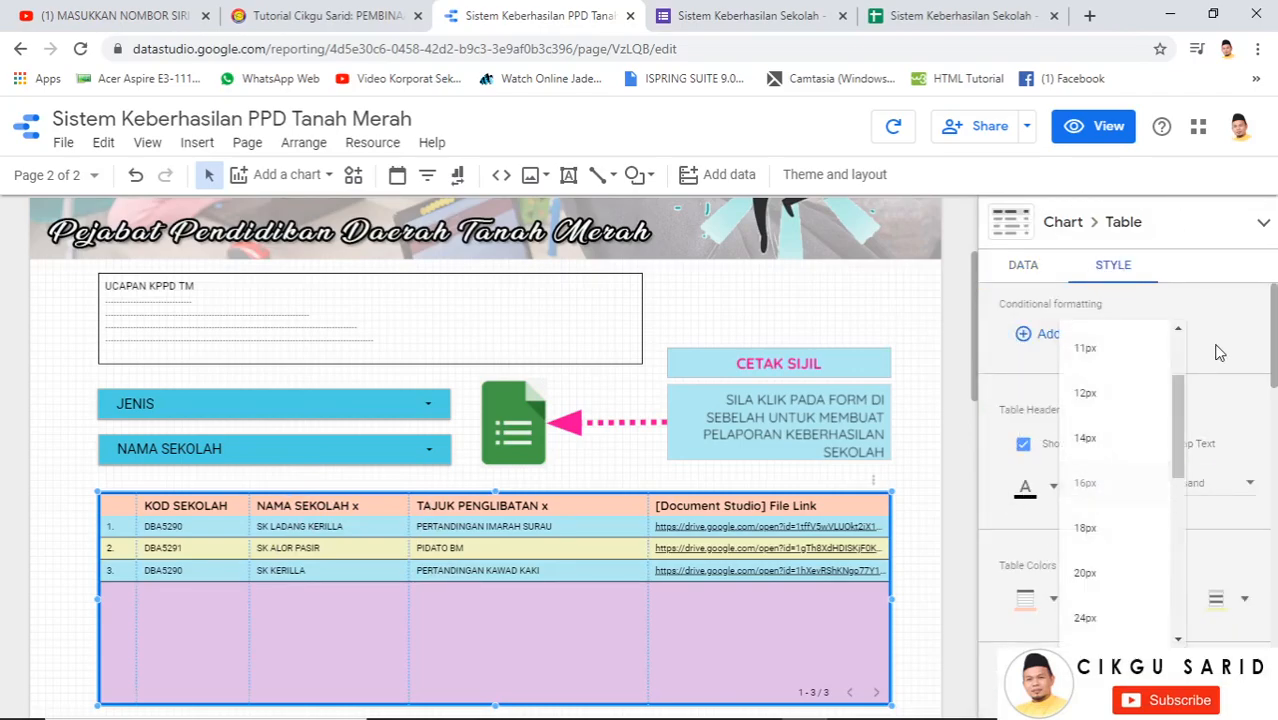
pyautogui.click(679, 546)
pyautogui.scroll(-2, 1147, 486)
pyautogui.click(1110, 522)
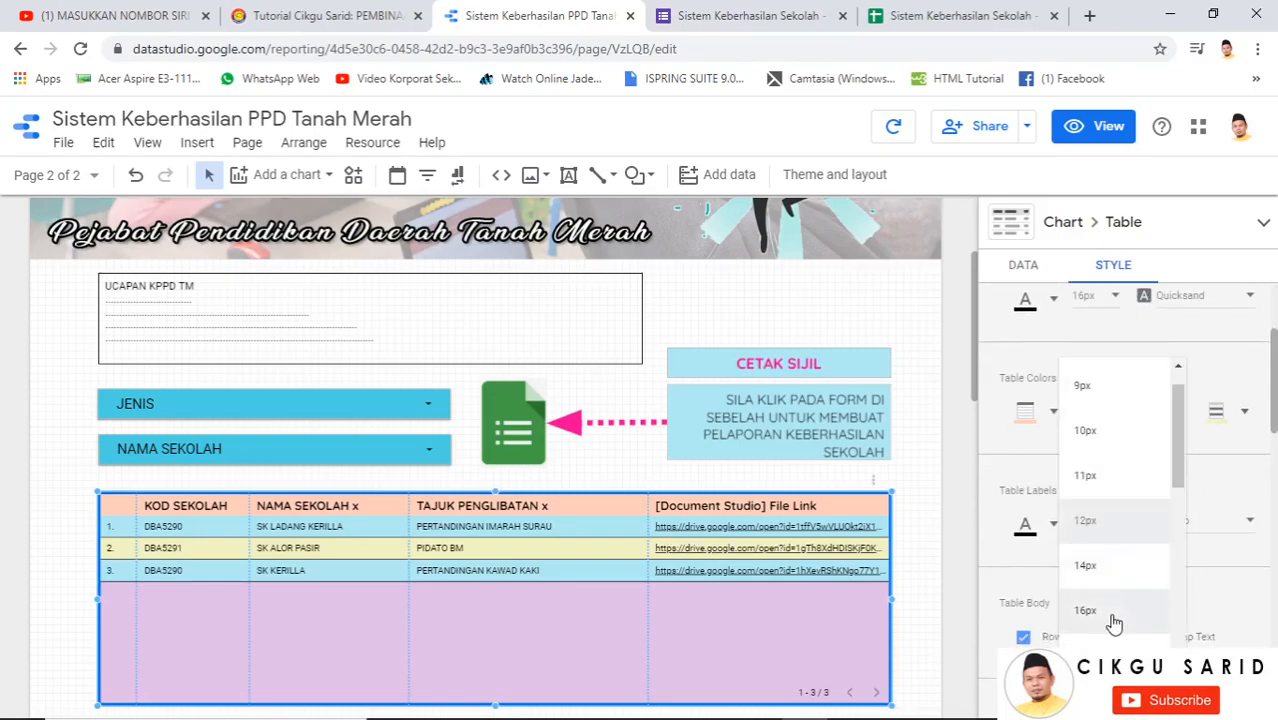
pyautogui.click(1113, 618)
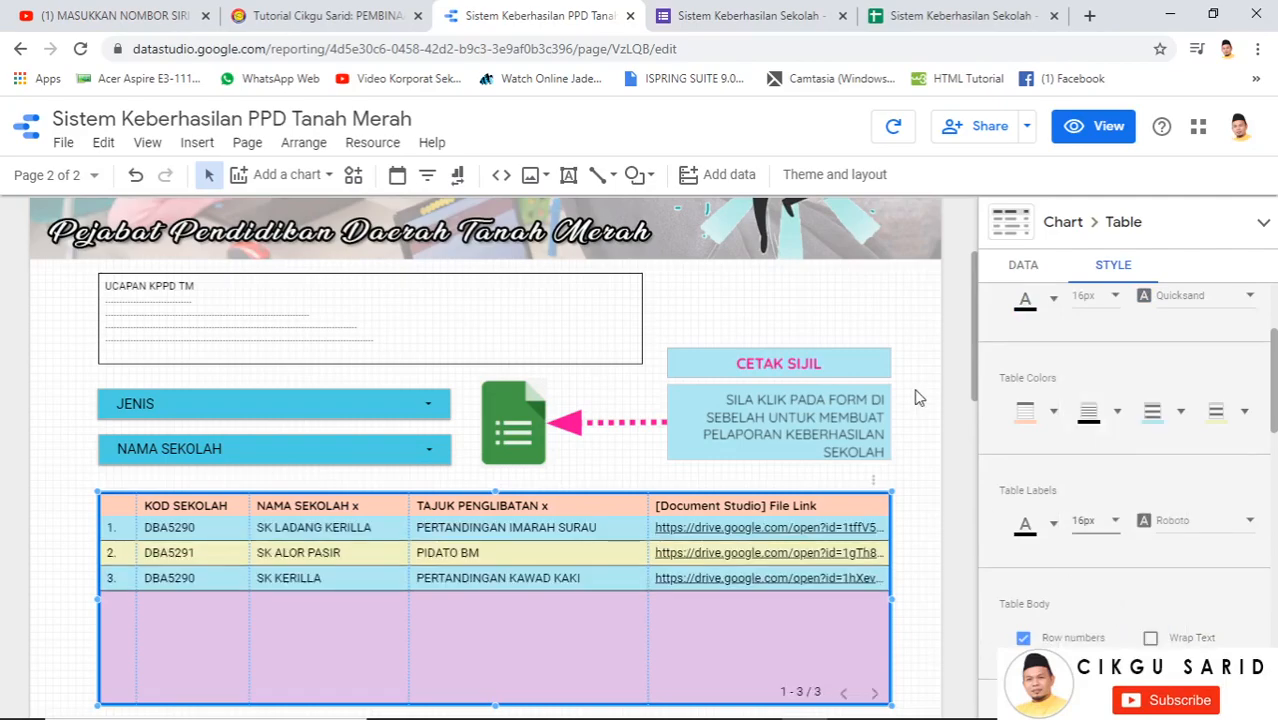
pyautogui.scroll(-1, 922, 427)
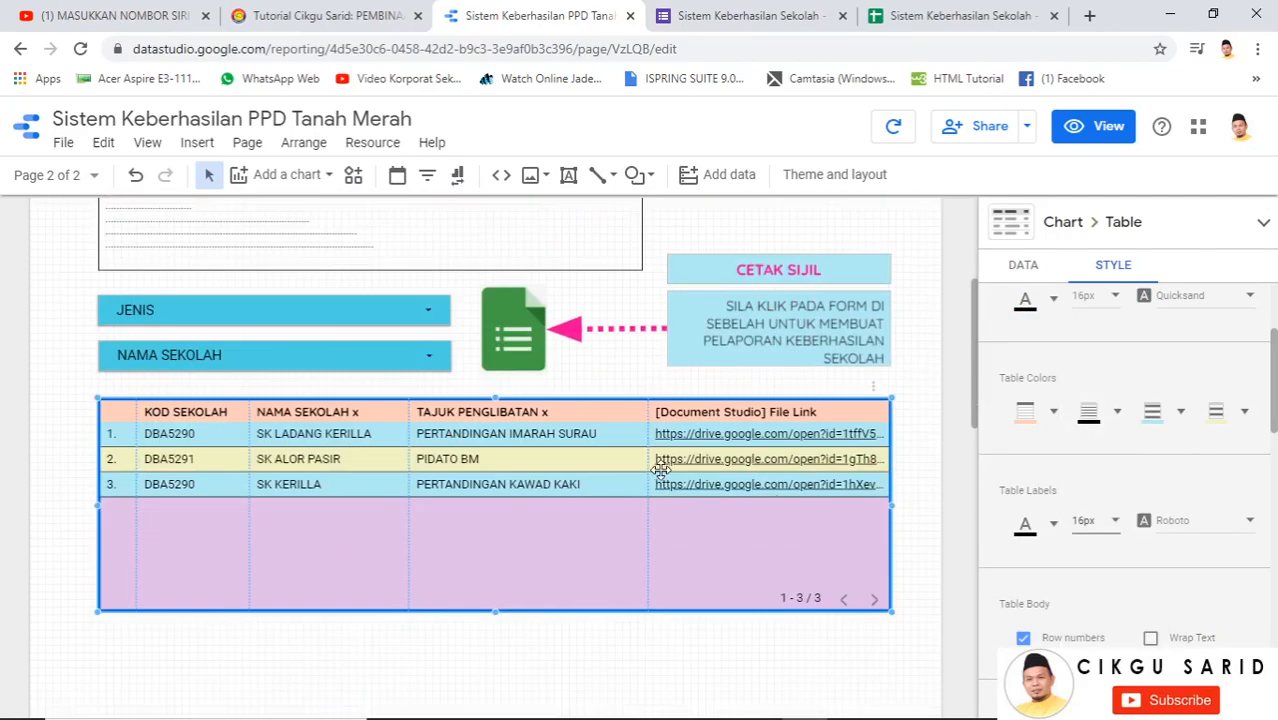
pyautogui.moveTo(652, 463); pyautogui.dragTo(658, 464)
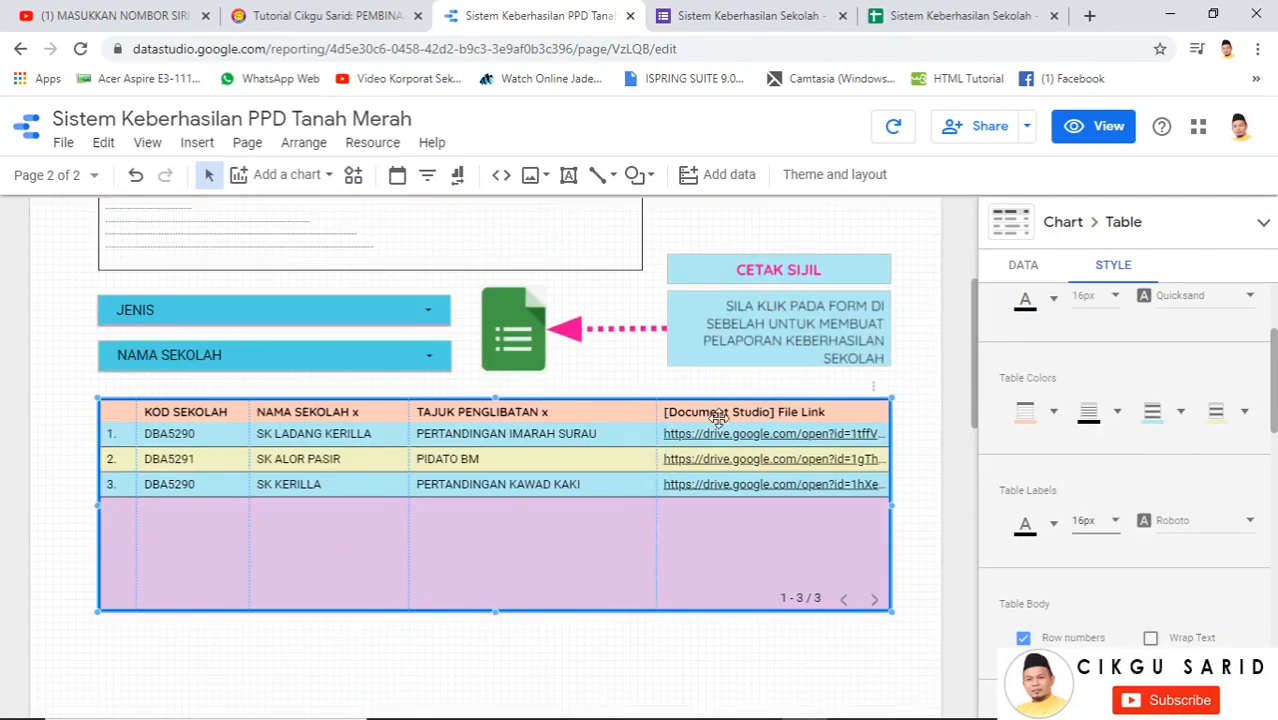
# Rename the certificate file link column to PAUTAN SIJIL
pyautogui.click(1023, 266)
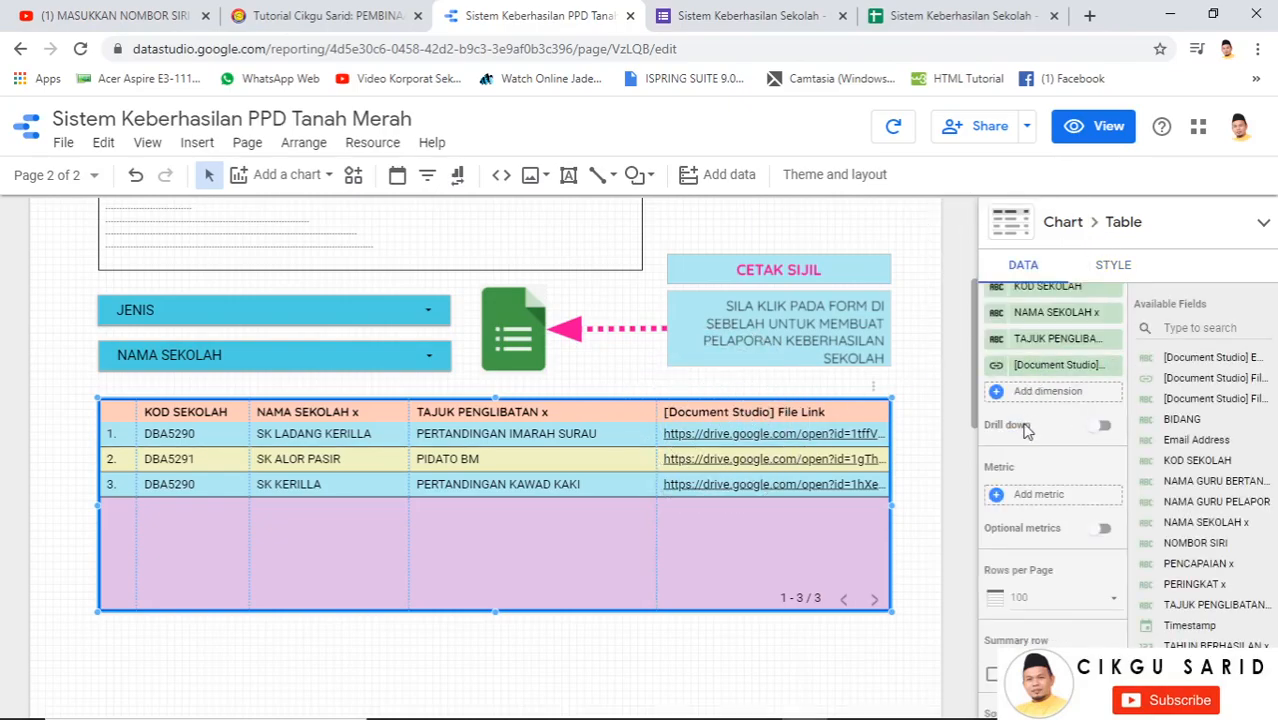
pyautogui.scroll(3, 898, 424)
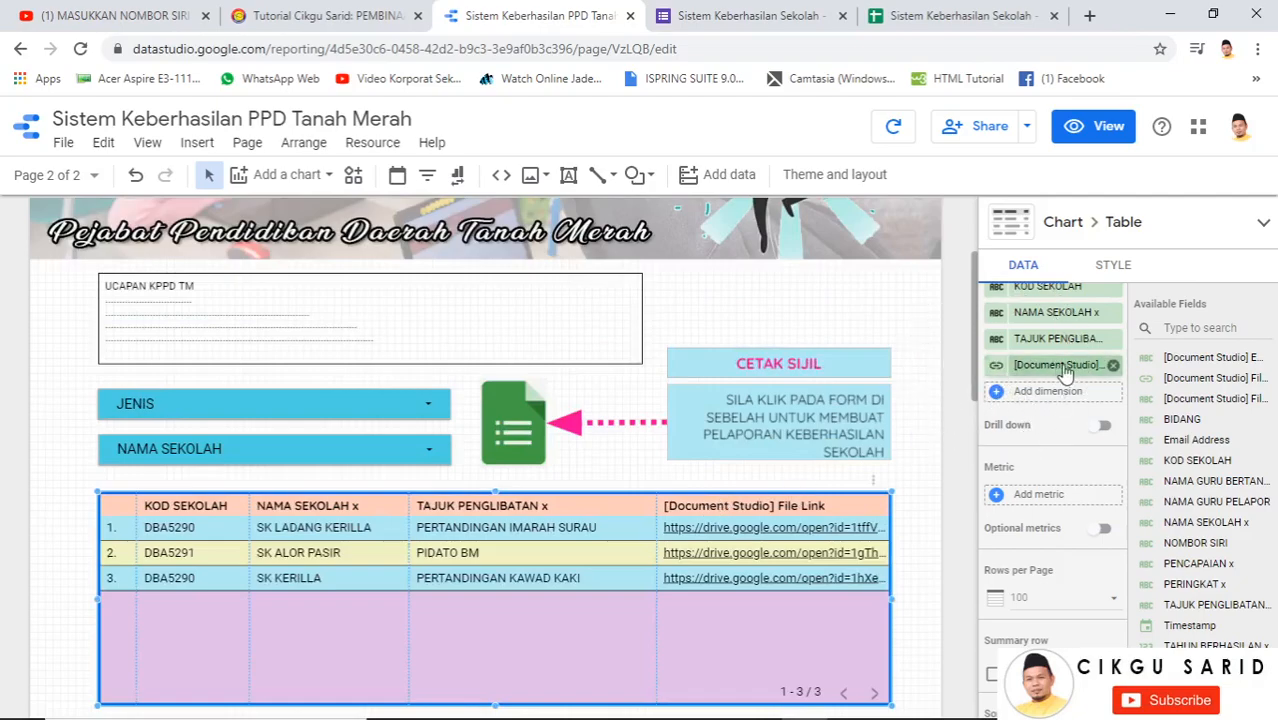
pyautogui.click(998, 367)
pyautogui.click(783, 430)
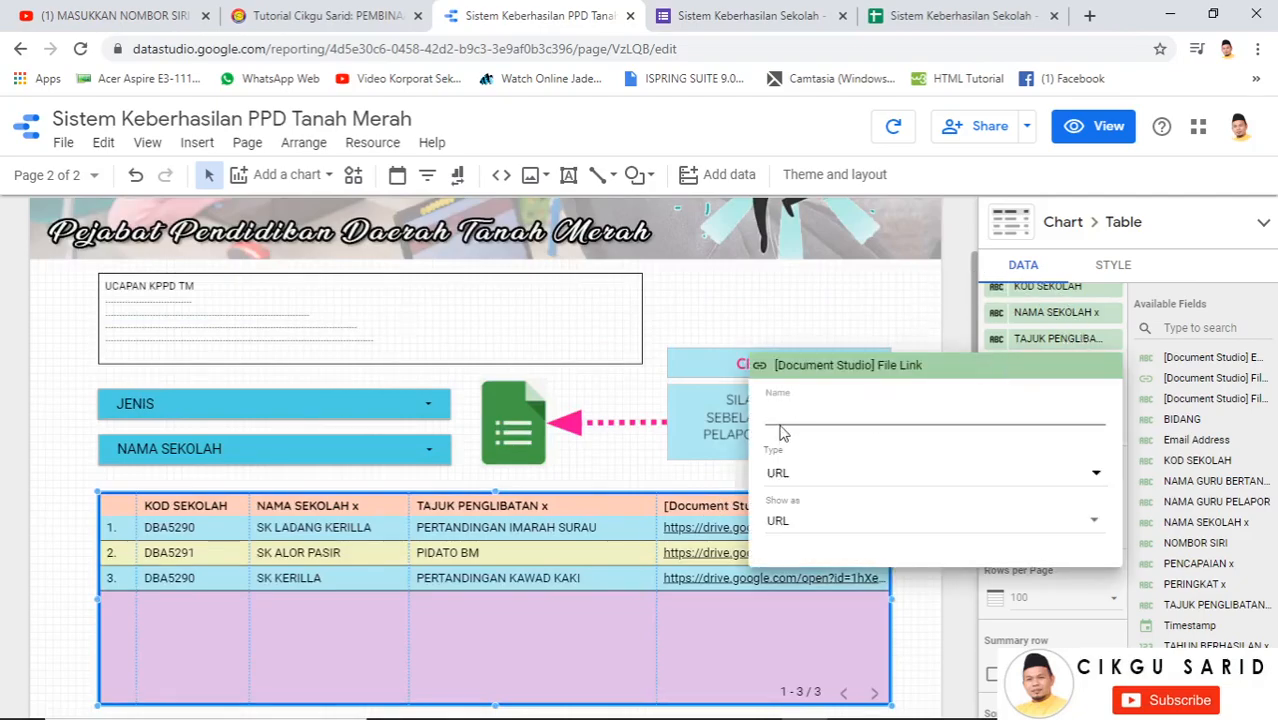
pyautogui.write('PA')
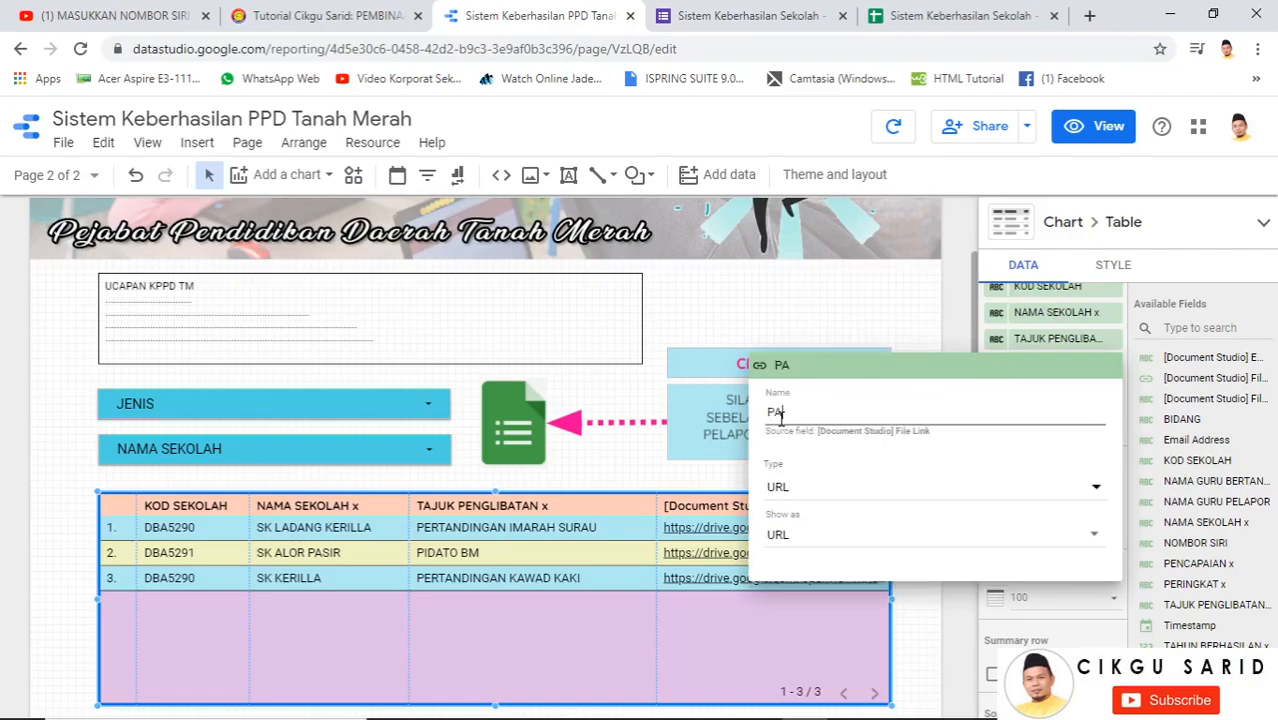
pyautogui.write('UTAN ')
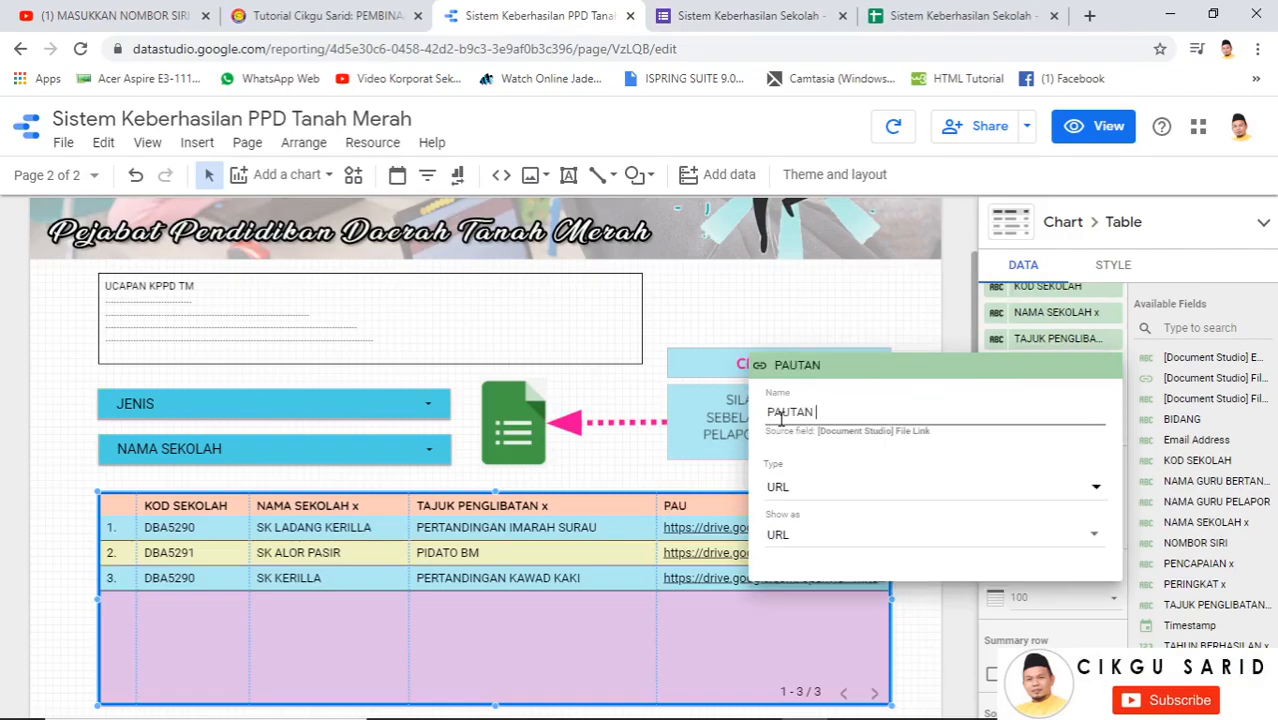
pyautogui.write('SIJIL')
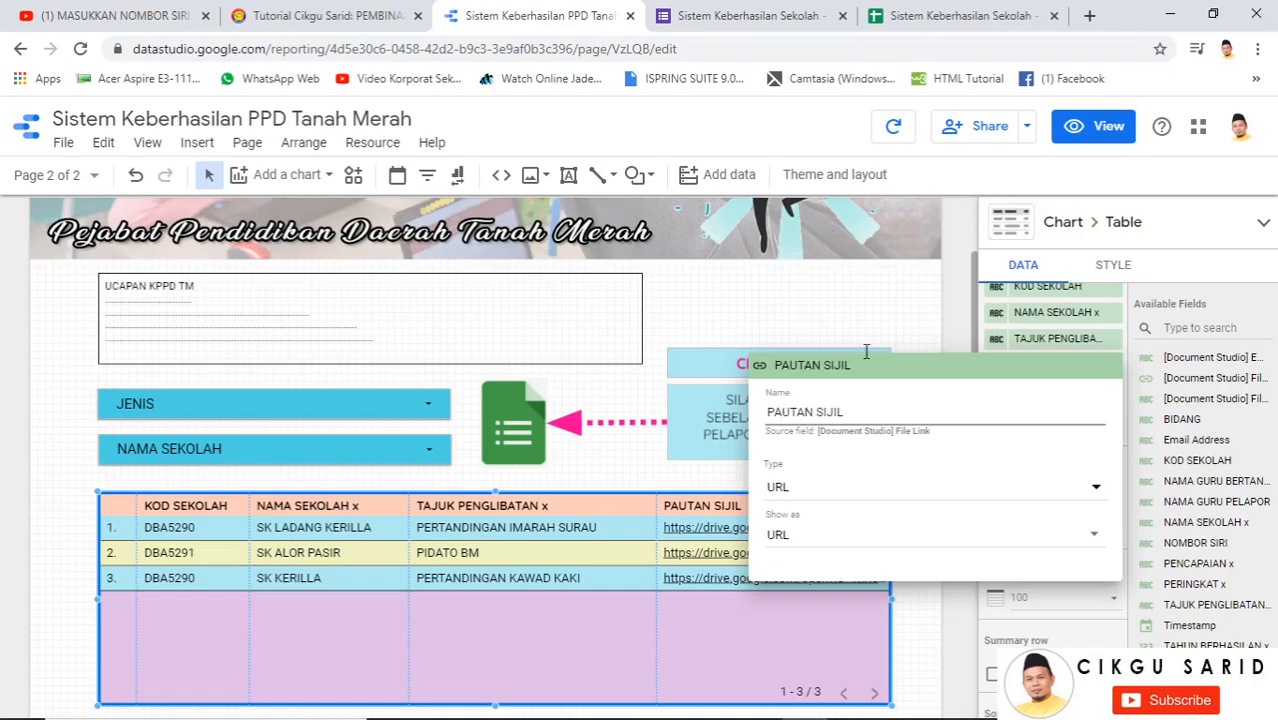
pyautogui.click(952, 313)
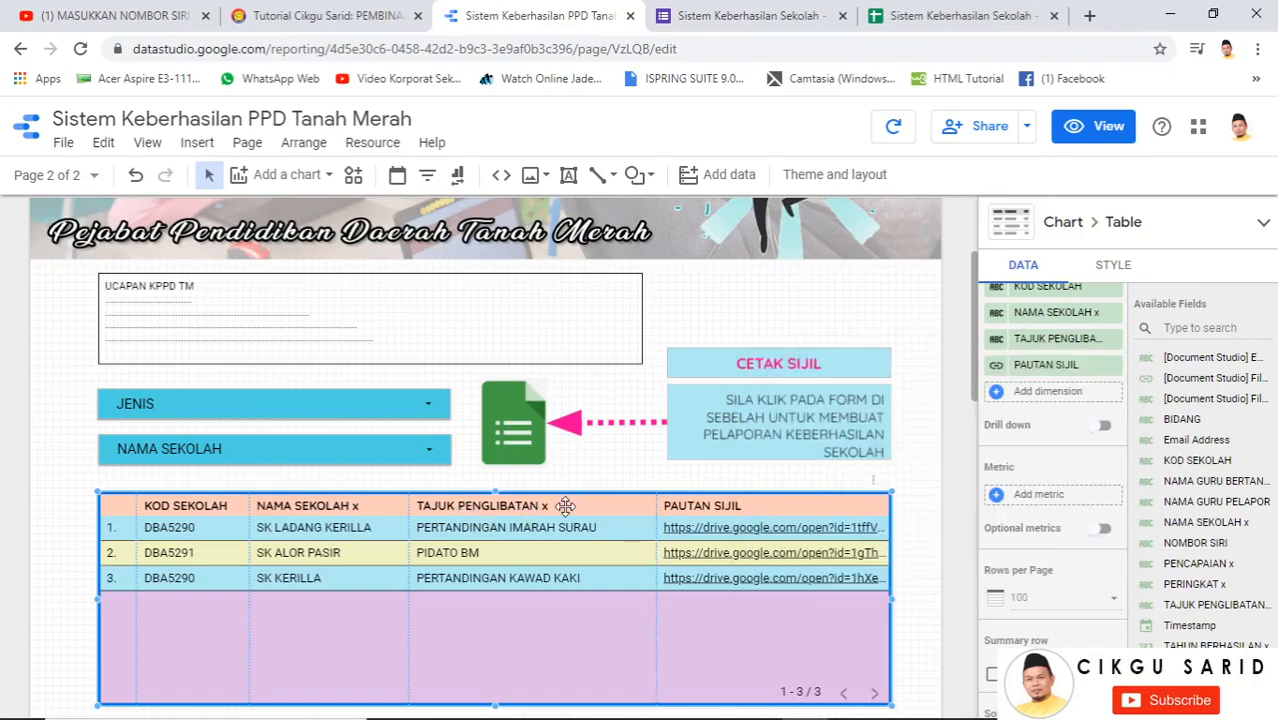
# Rename TAJUK PENGLIBATAN x to TAJUK KEBERHASILAN and NAMA SEKOLAH x to NAMA SEKOLAH
pyautogui.click(996, 347)
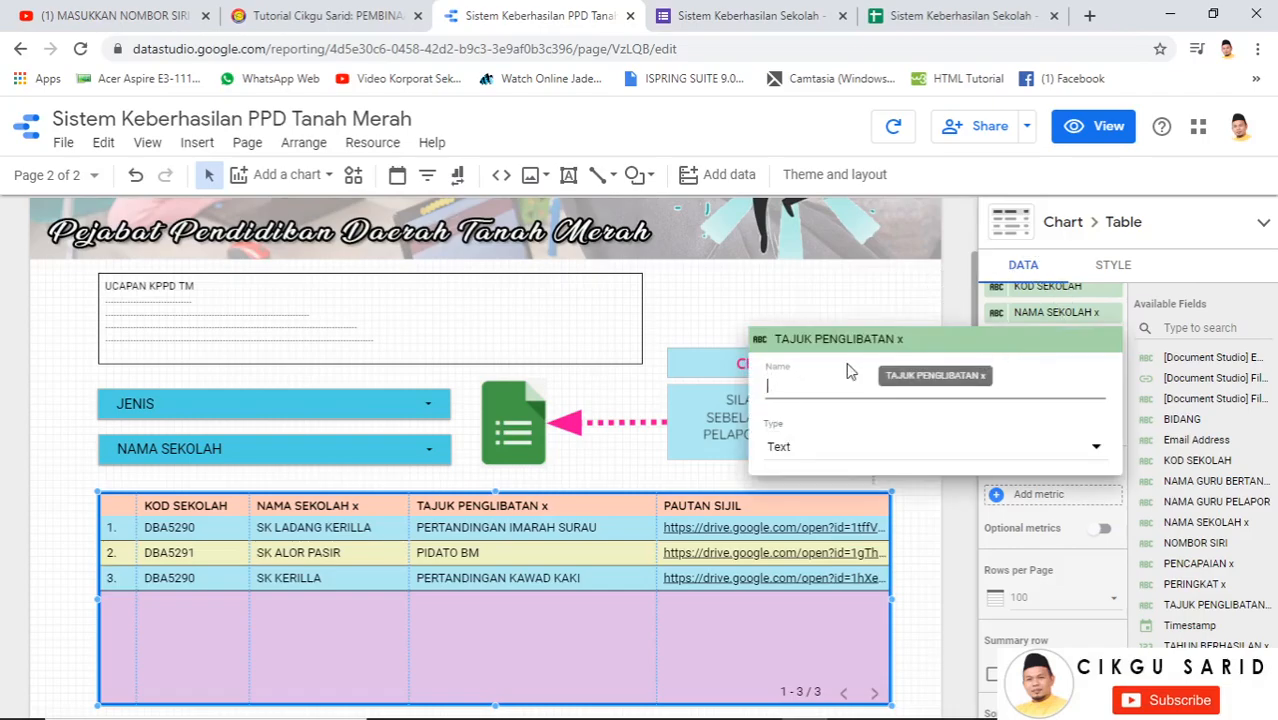
pyautogui.write('T')
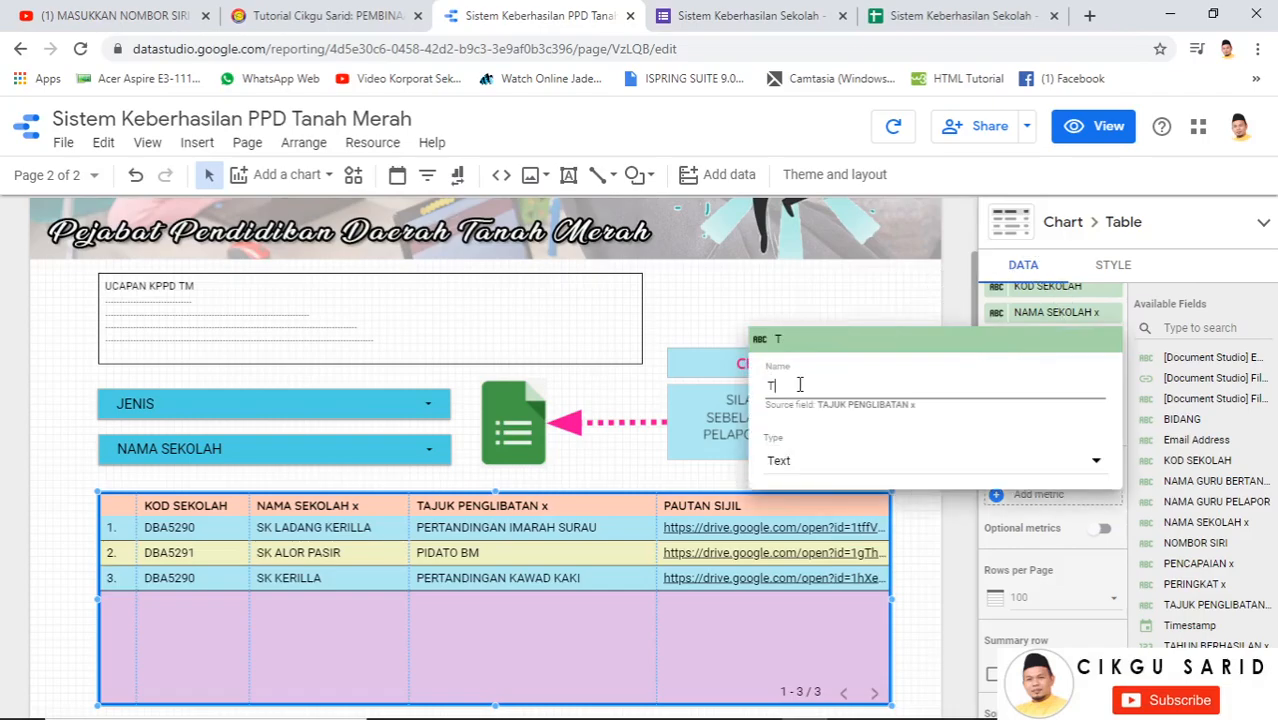
pyautogui.write('AJUK ')
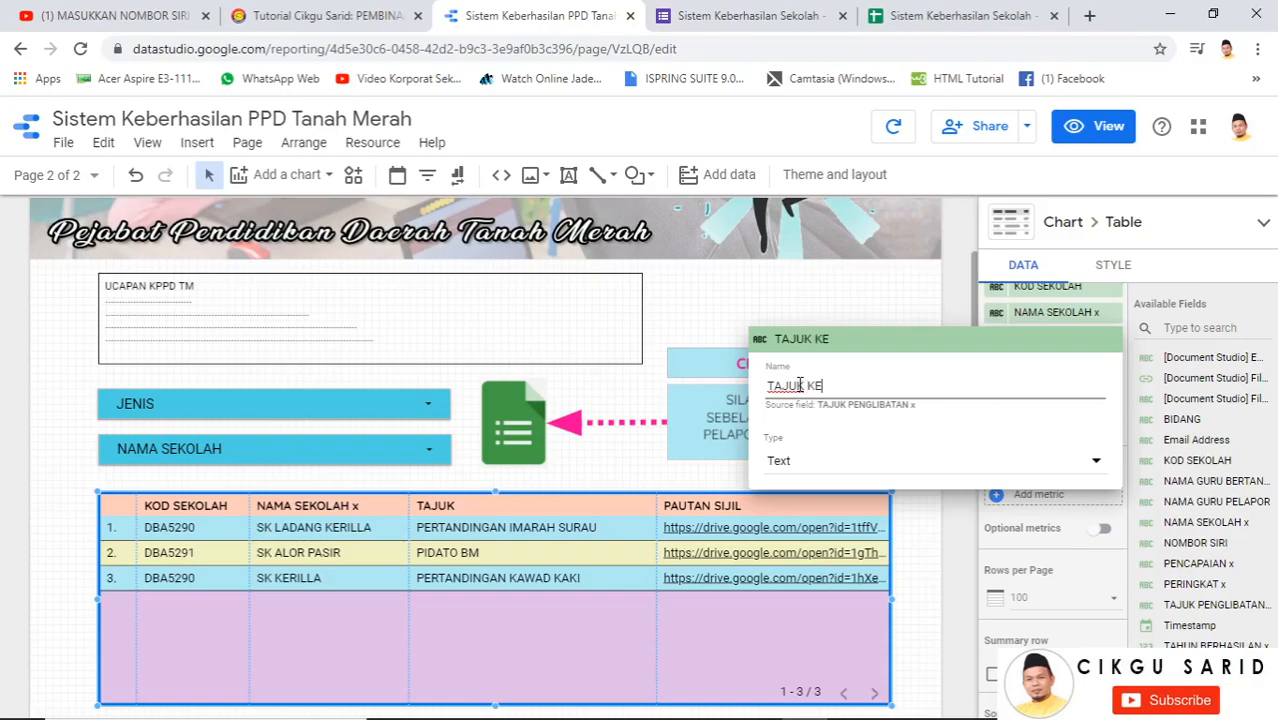
pyautogui.write('KEBERHASILAN')
pyautogui.click(961, 303)
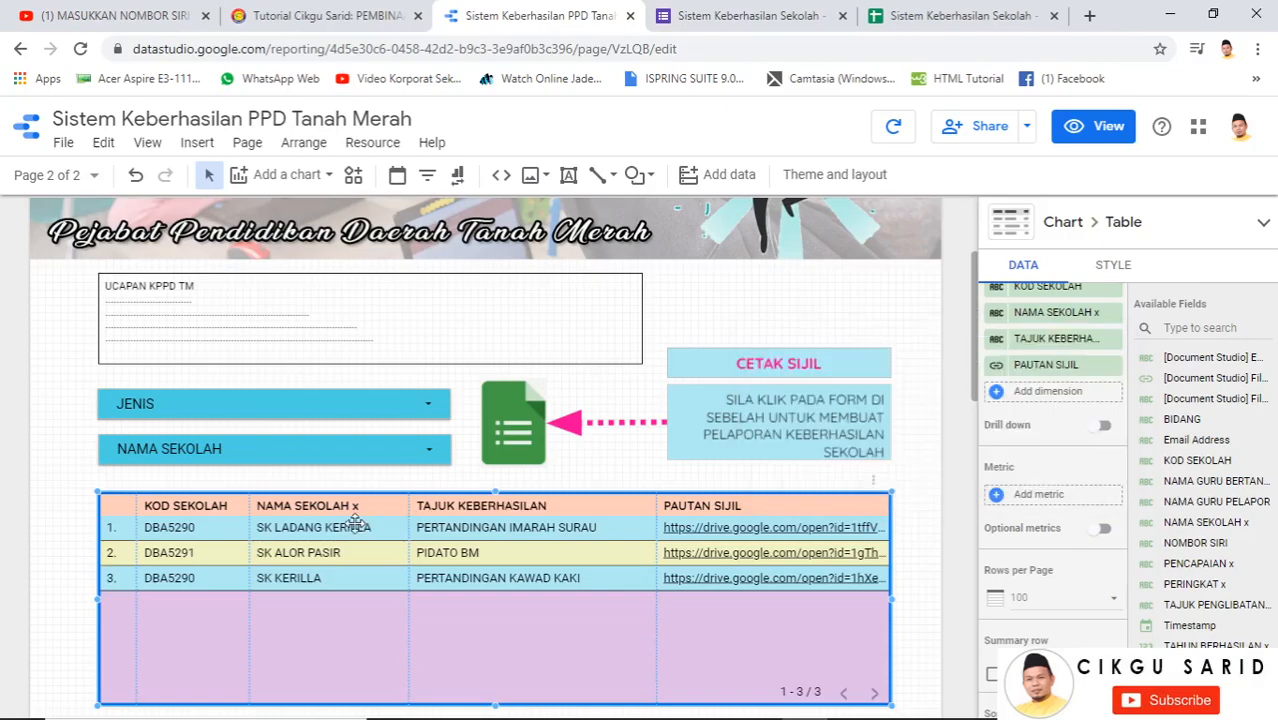
pyautogui.scroll(3, 1018, 380)
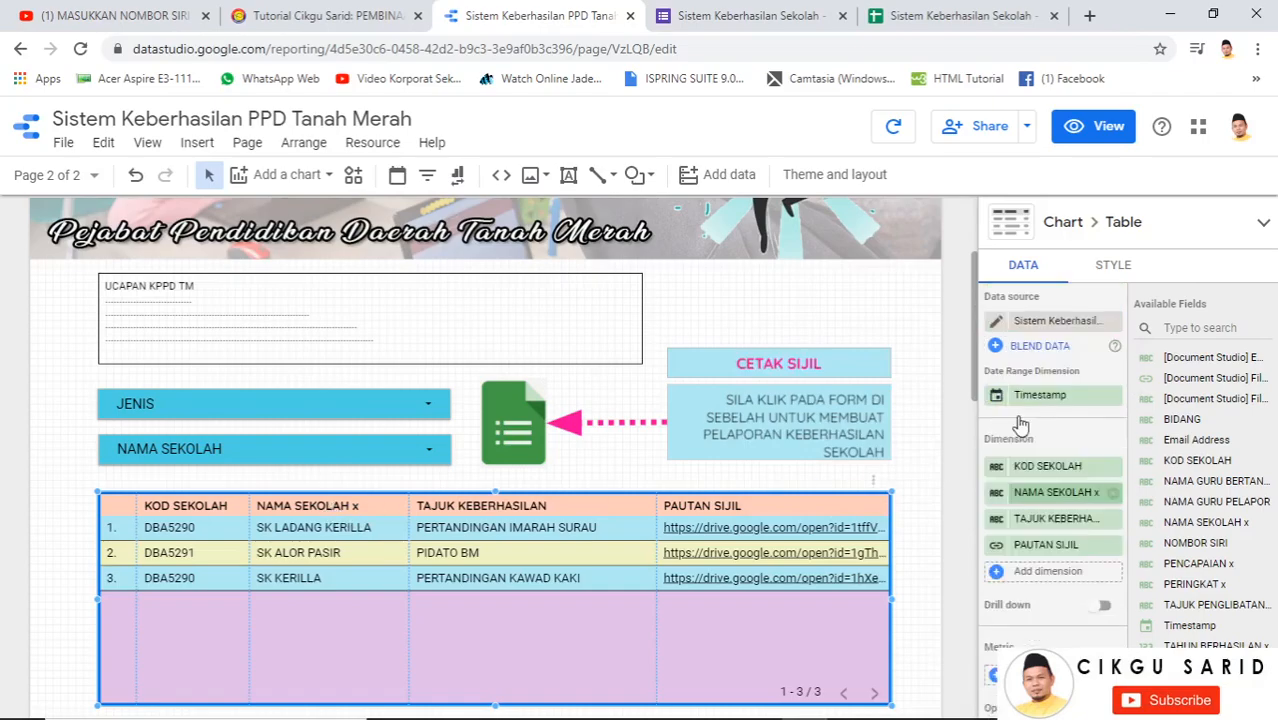
pyautogui.click(996, 502)
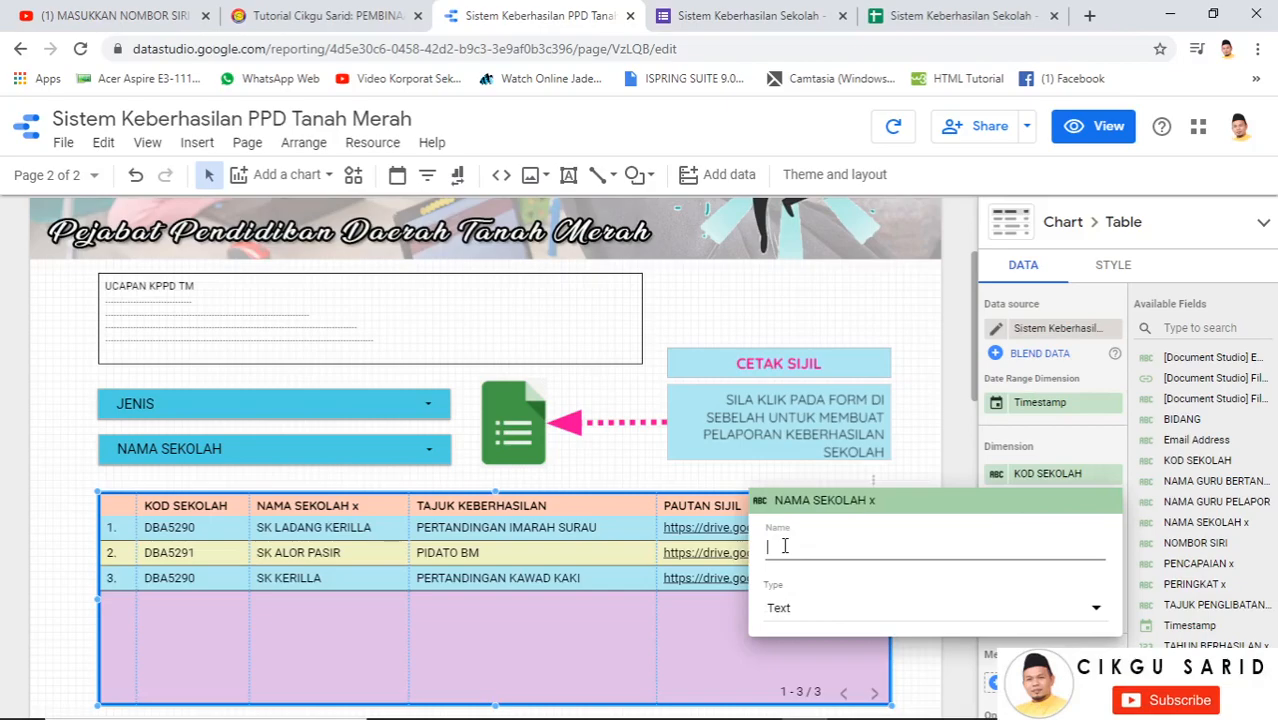
pyautogui.write('NAMA ')
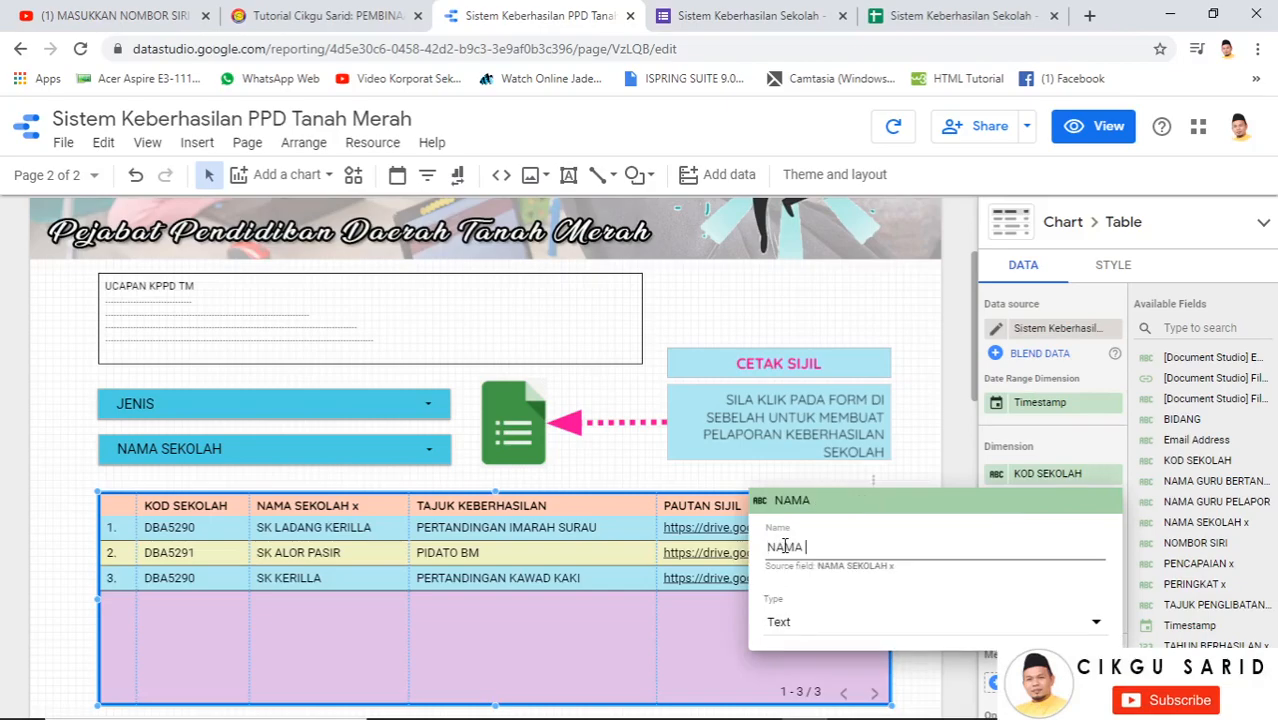
pyautogui.write('SEKOLAH')
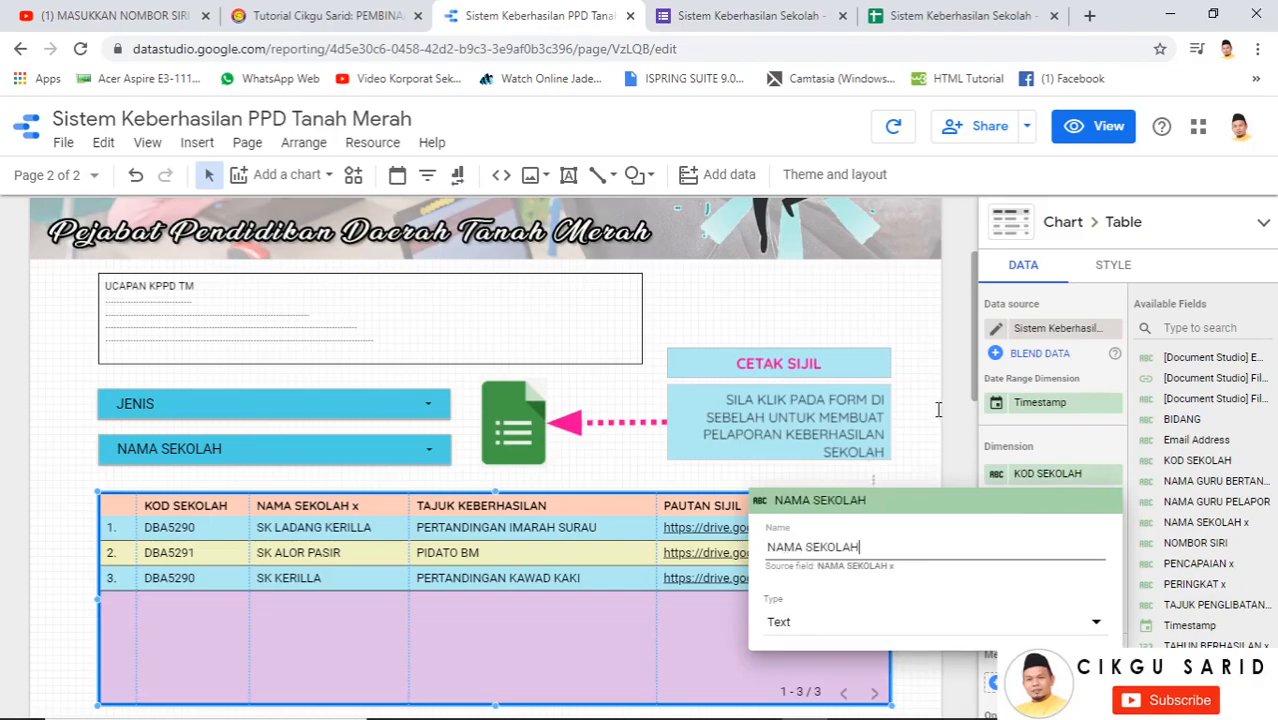
pyautogui.click(373, 541)
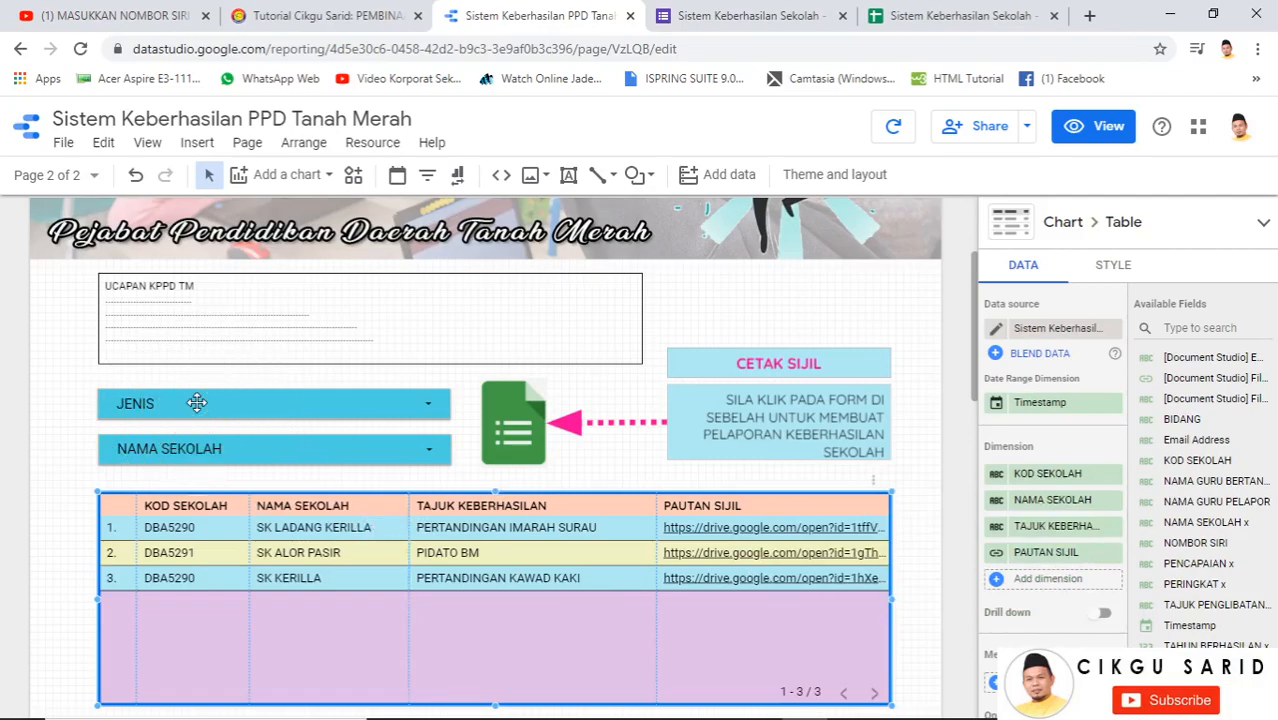
pyautogui.press('ctrl')
pyautogui.press('ctrl')
pyautogui.press('ctrl')
pyautogui.click(285, 403)
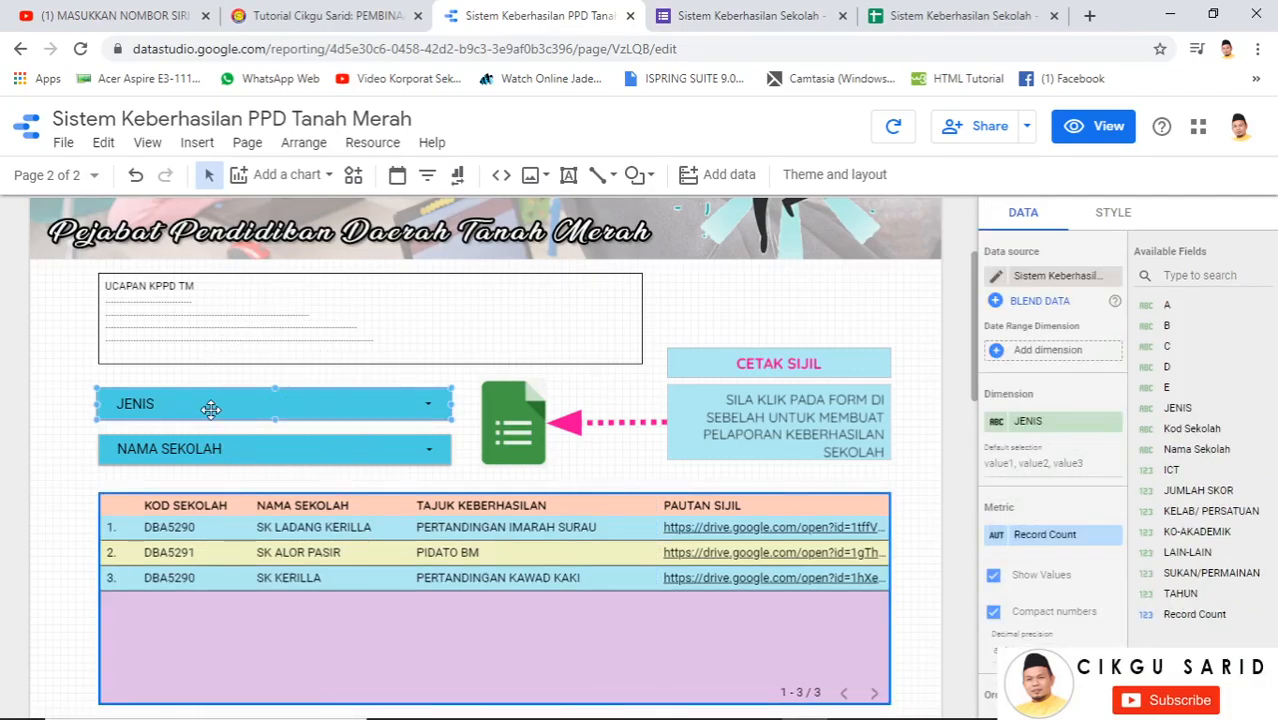
# Point the first filter control at the form response data source, filtering by KOD SEKOLAH
pyautogui.press('ctrl')
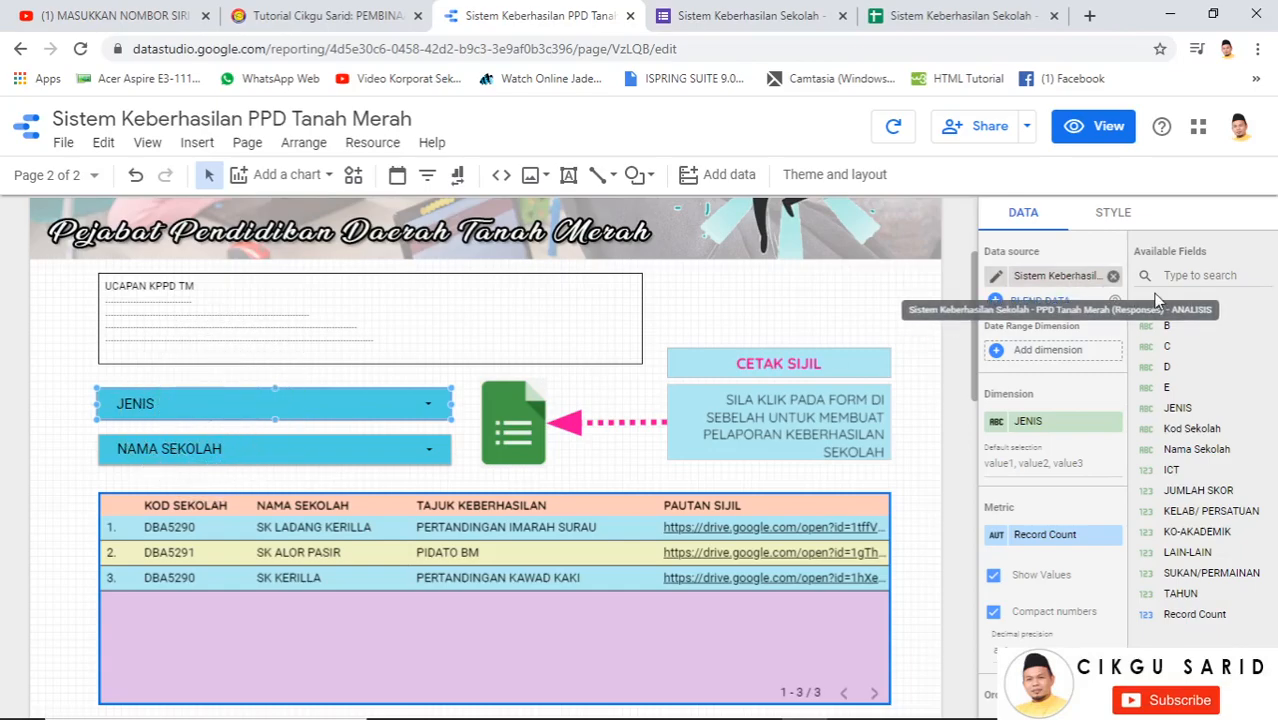
pyautogui.click(1081, 279)
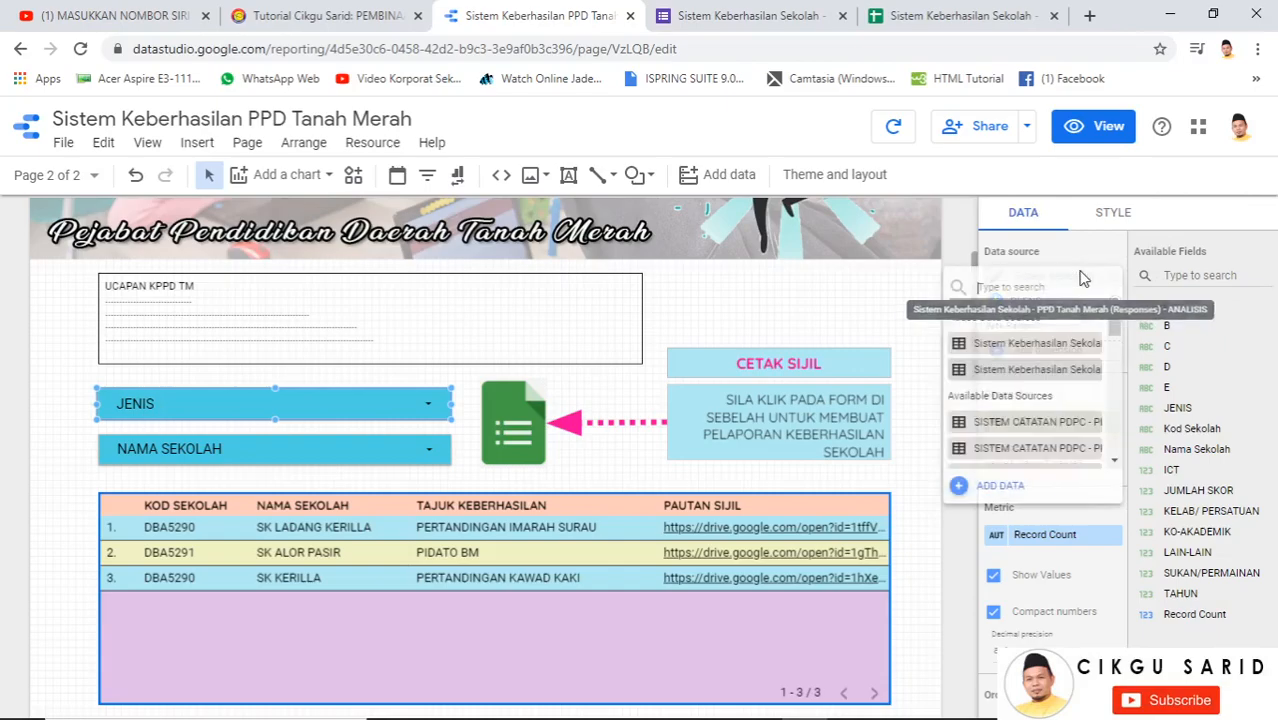
pyautogui.click(1066, 349)
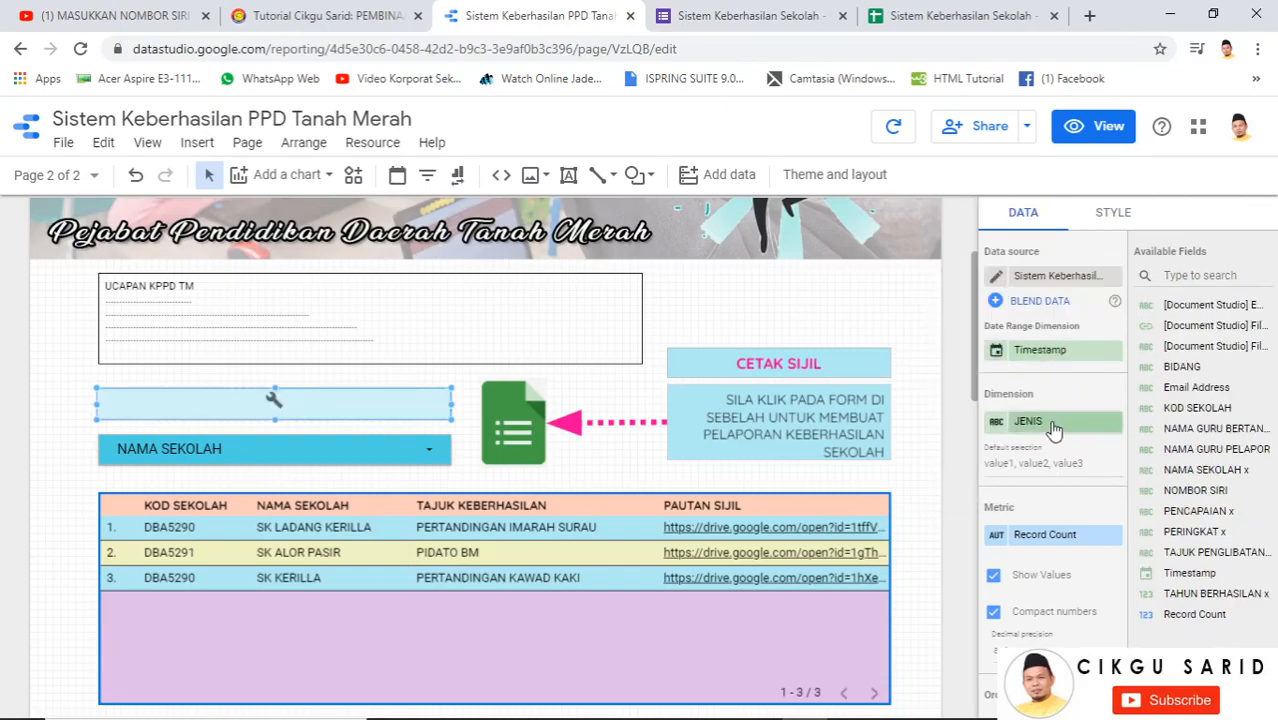
pyautogui.click(1054, 428)
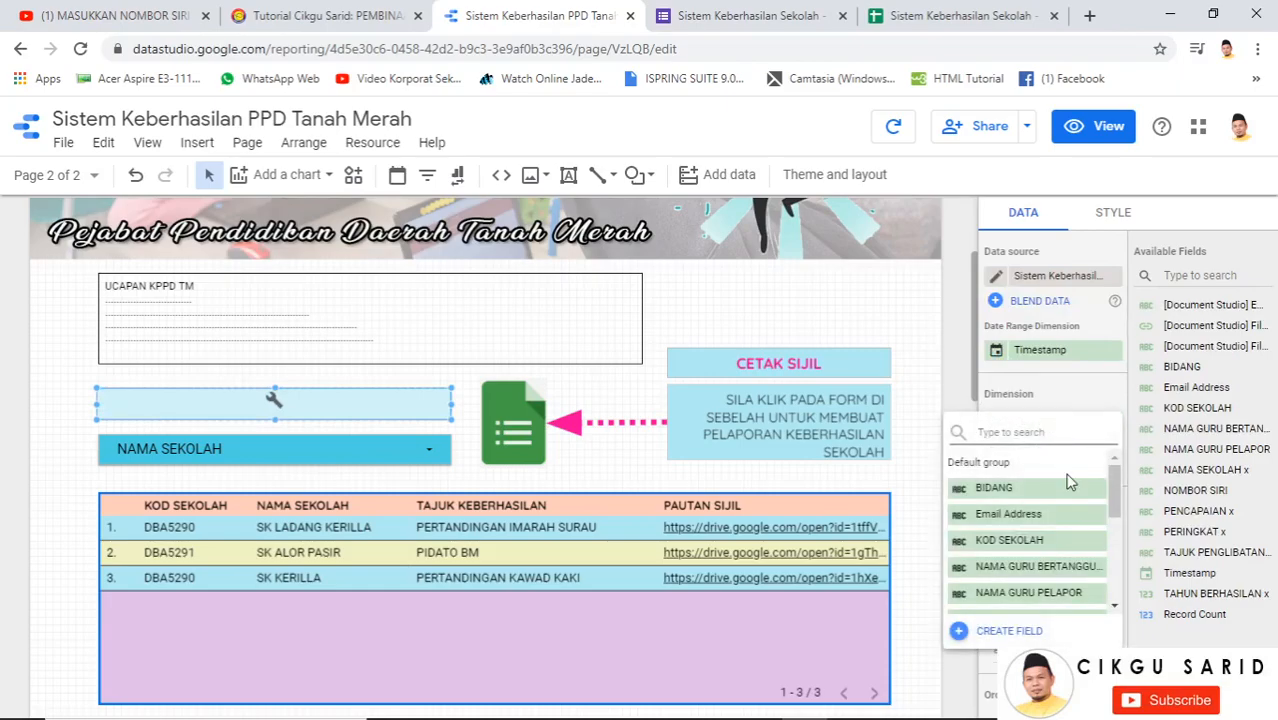
pyautogui.click(1013, 540)
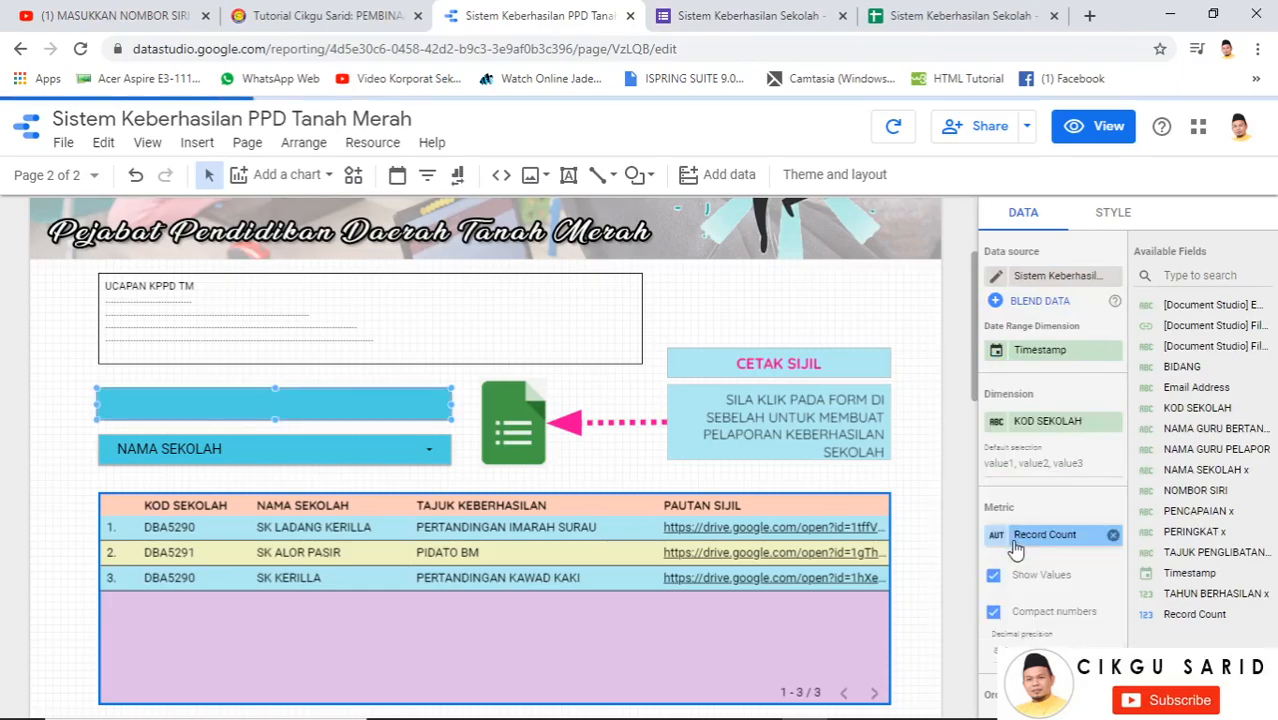
# Switch the second filter control to the form response data source using NAMA SEKOLAH x
pyautogui.click(243, 453)
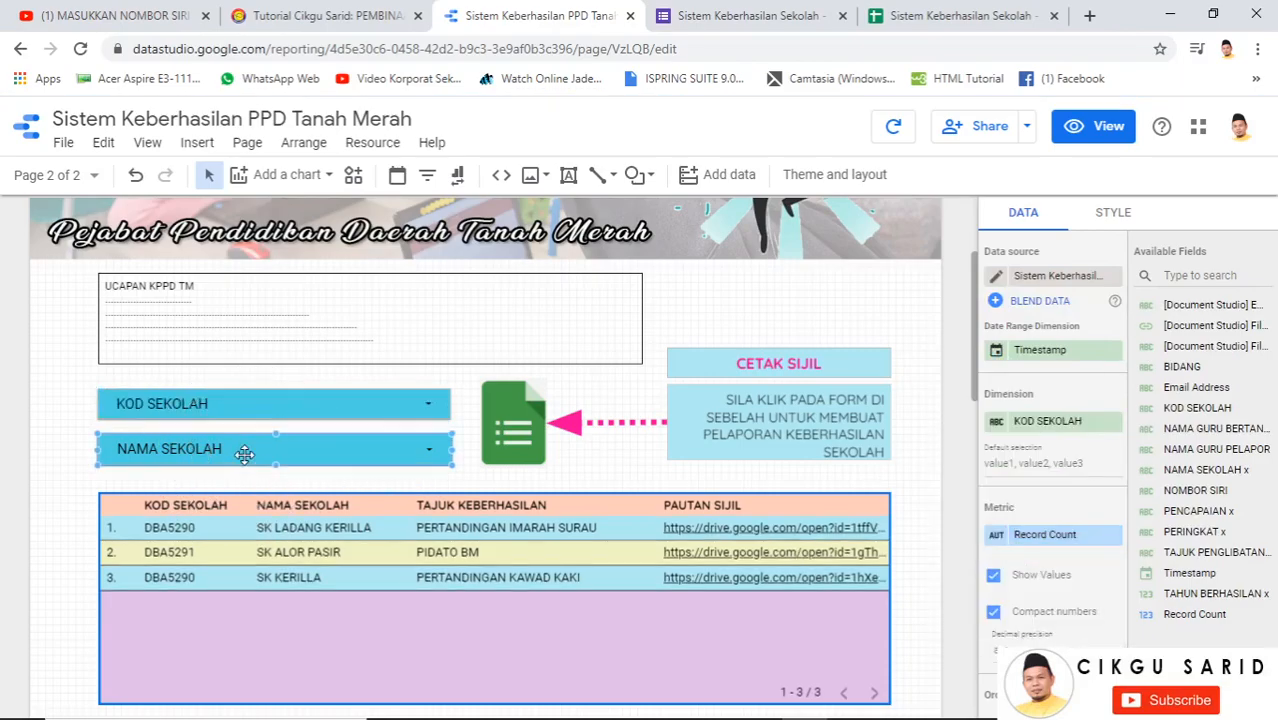
pyautogui.click(1068, 280)
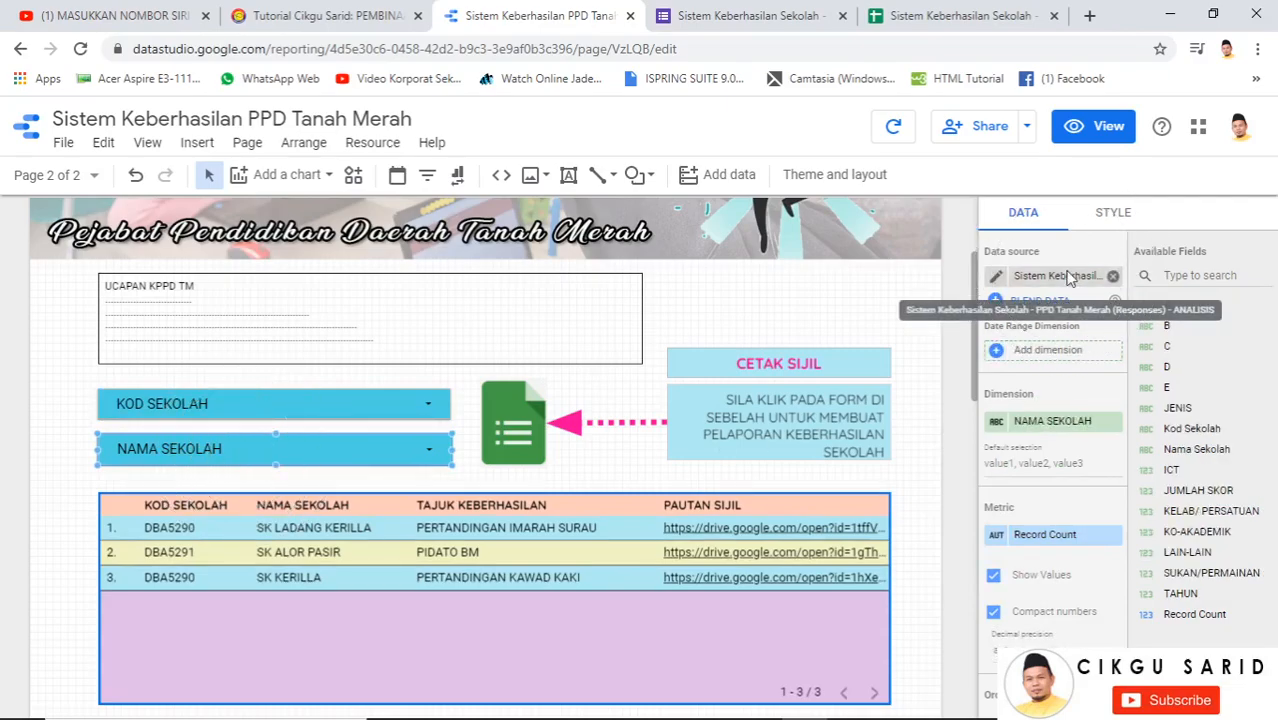
pyautogui.click(1068, 280)
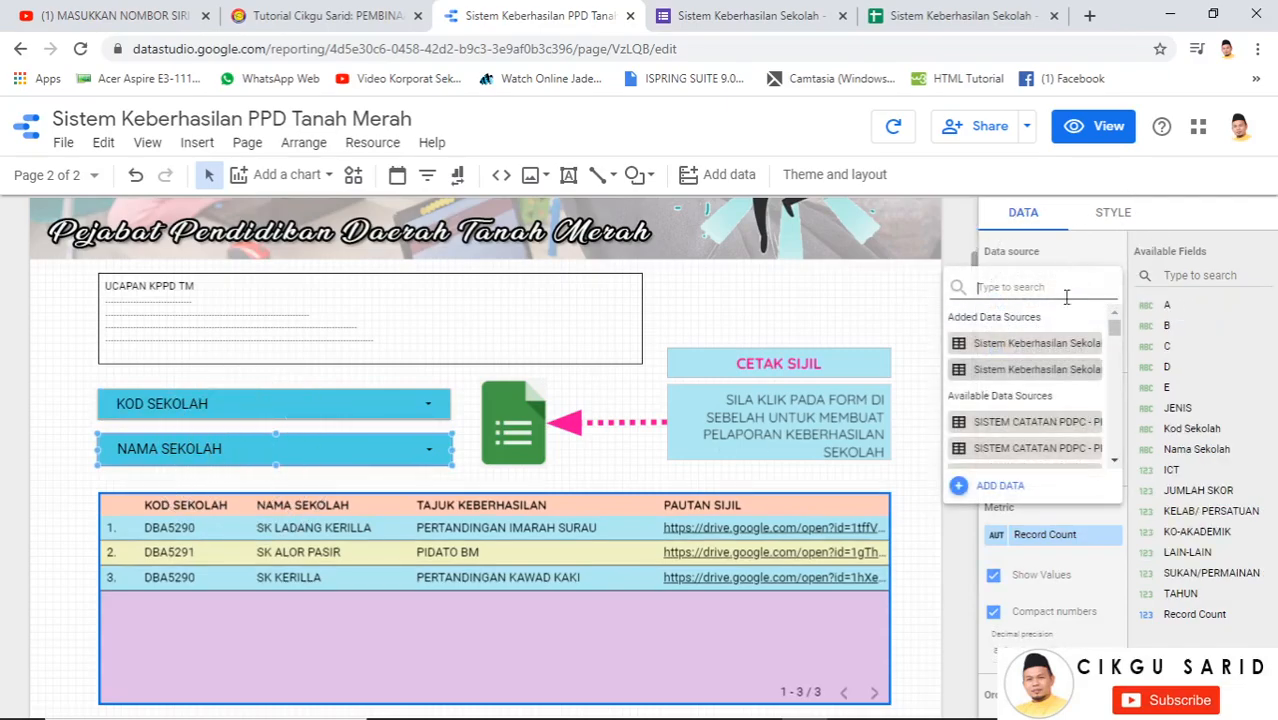
pyautogui.click(1062, 371)
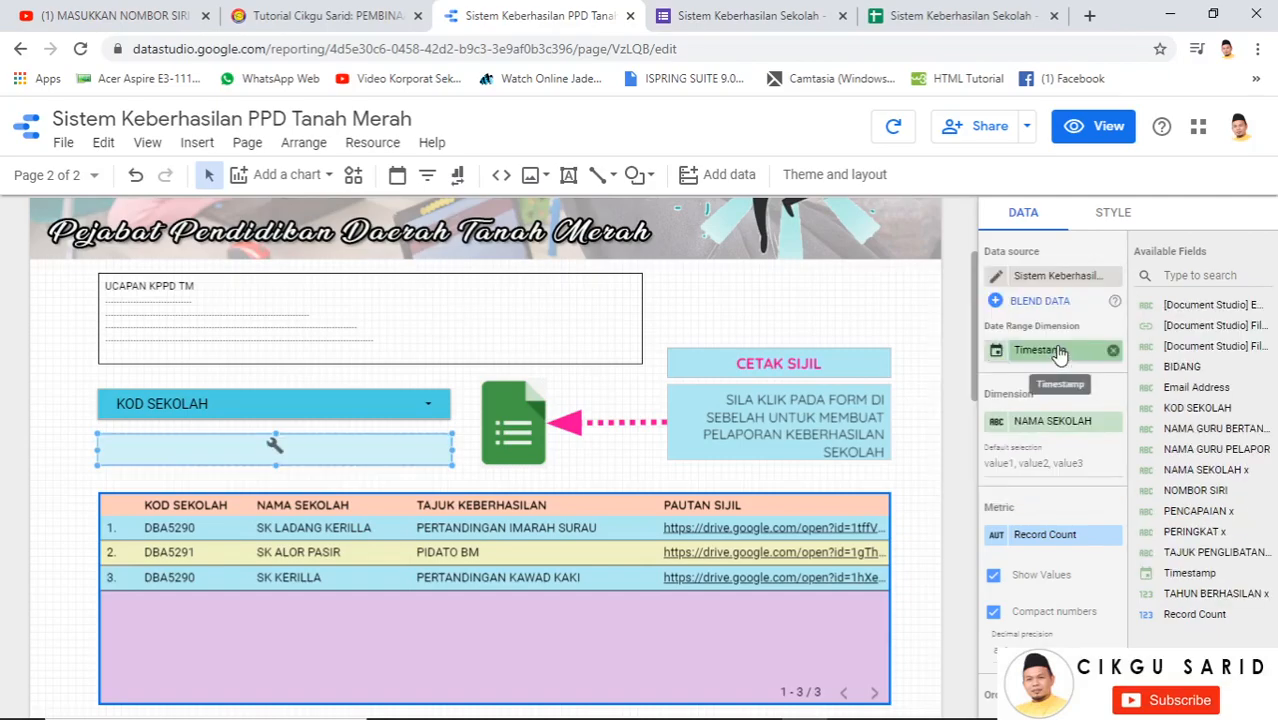
pyautogui.click(1077, 424)
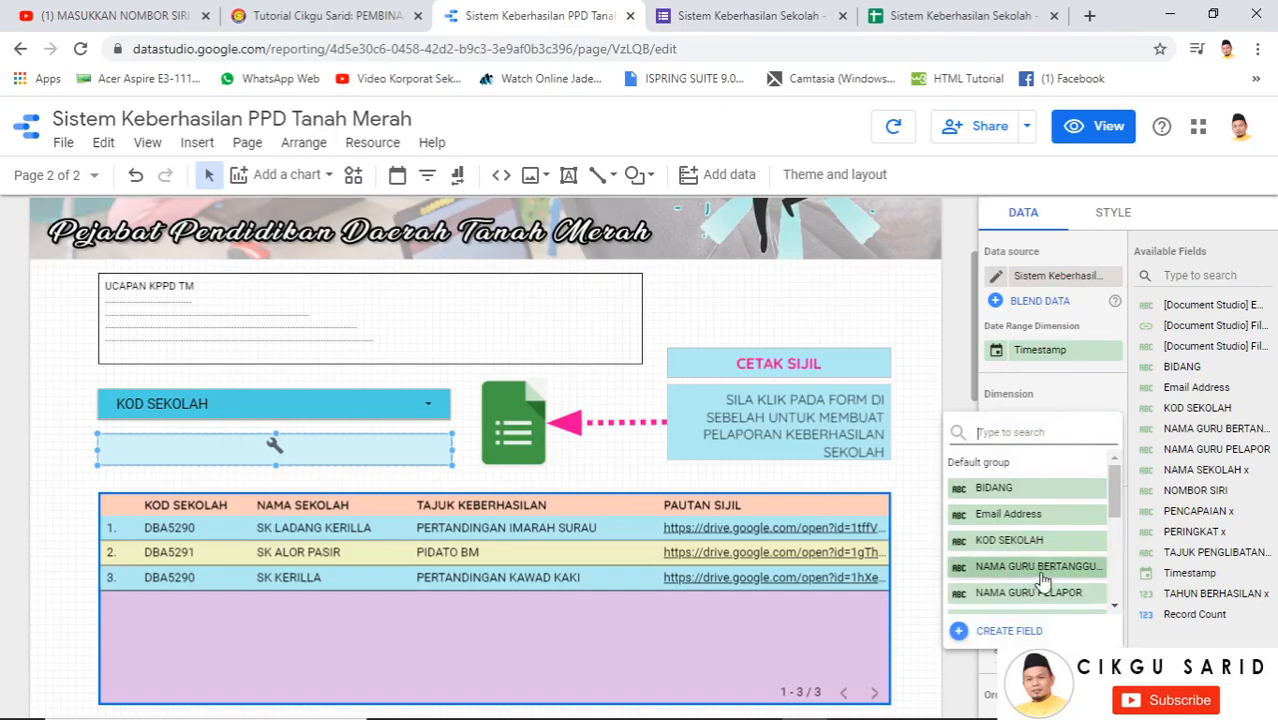
pyautogui.scroll(-2, 1087, 584)
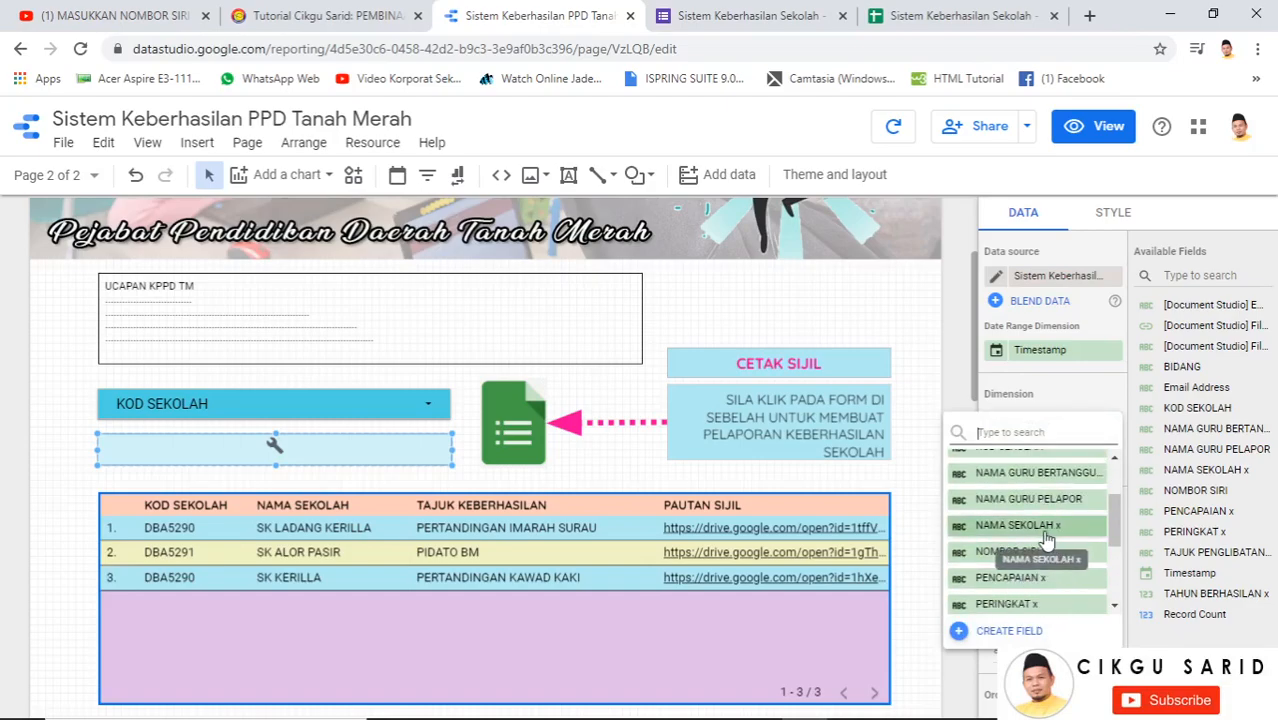
pyautogui.scroll(3, 1038, 540)
pyautogui.scroll(-5, 1040, 560)
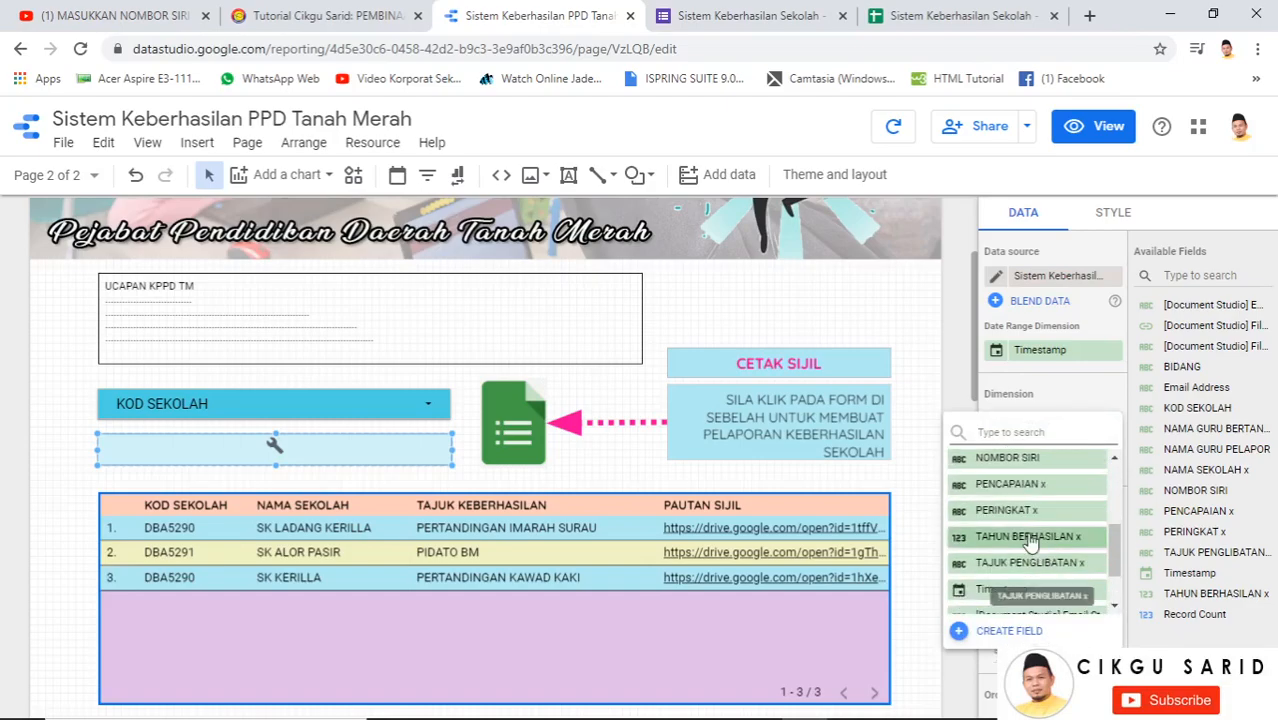
pyautogui.scroll(1, 1116, 534)
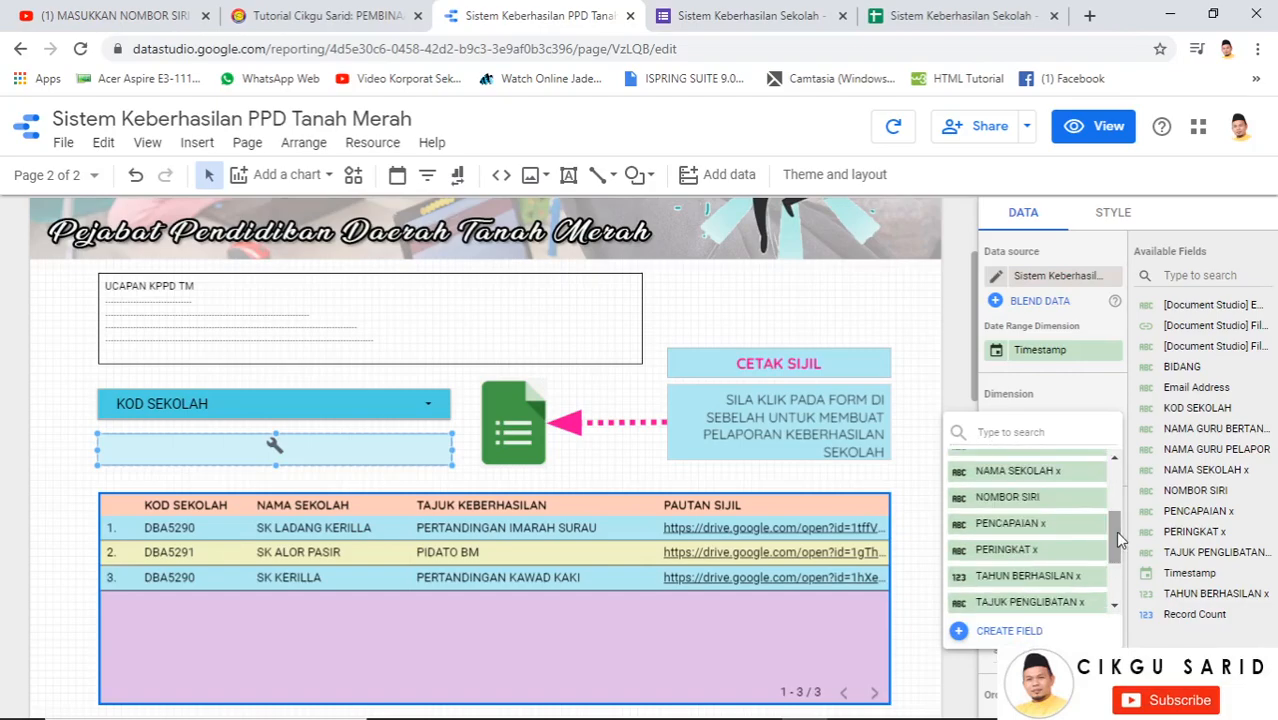
pyautogui.click(1035, 484)
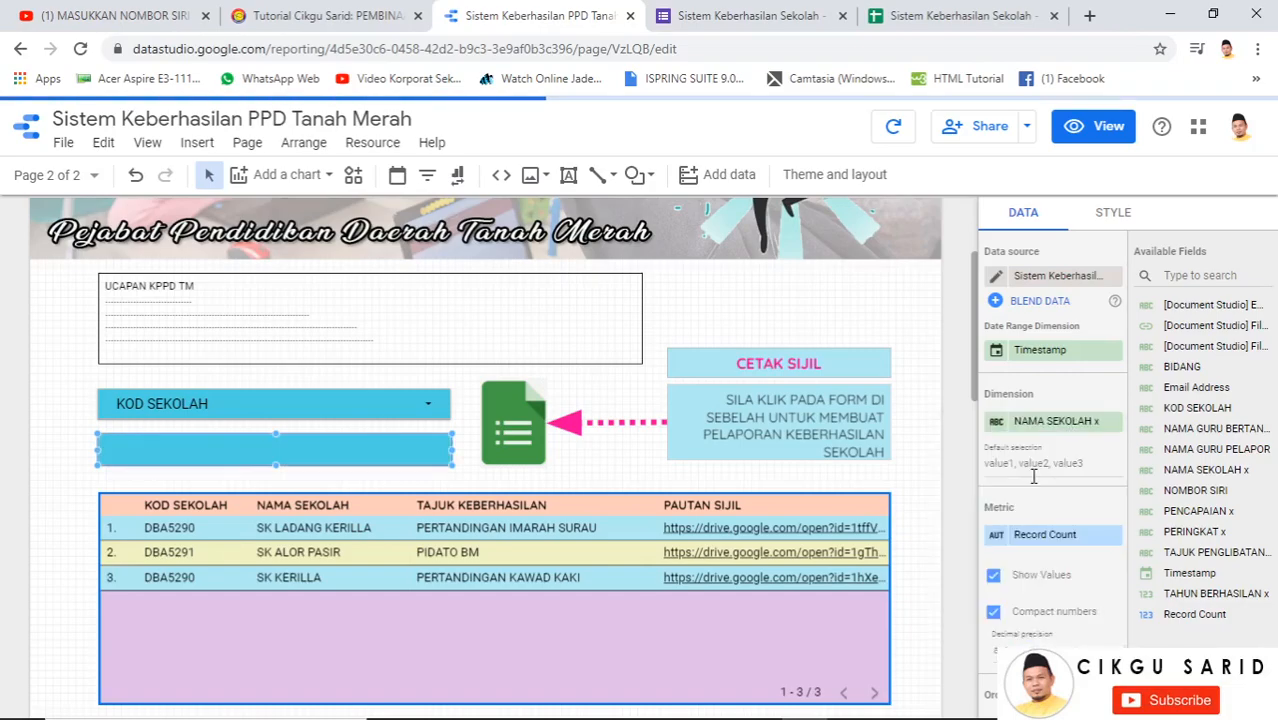
# Rename the second filter's field to NAMA SEKOLAH
pyautogui.click(218, 452)
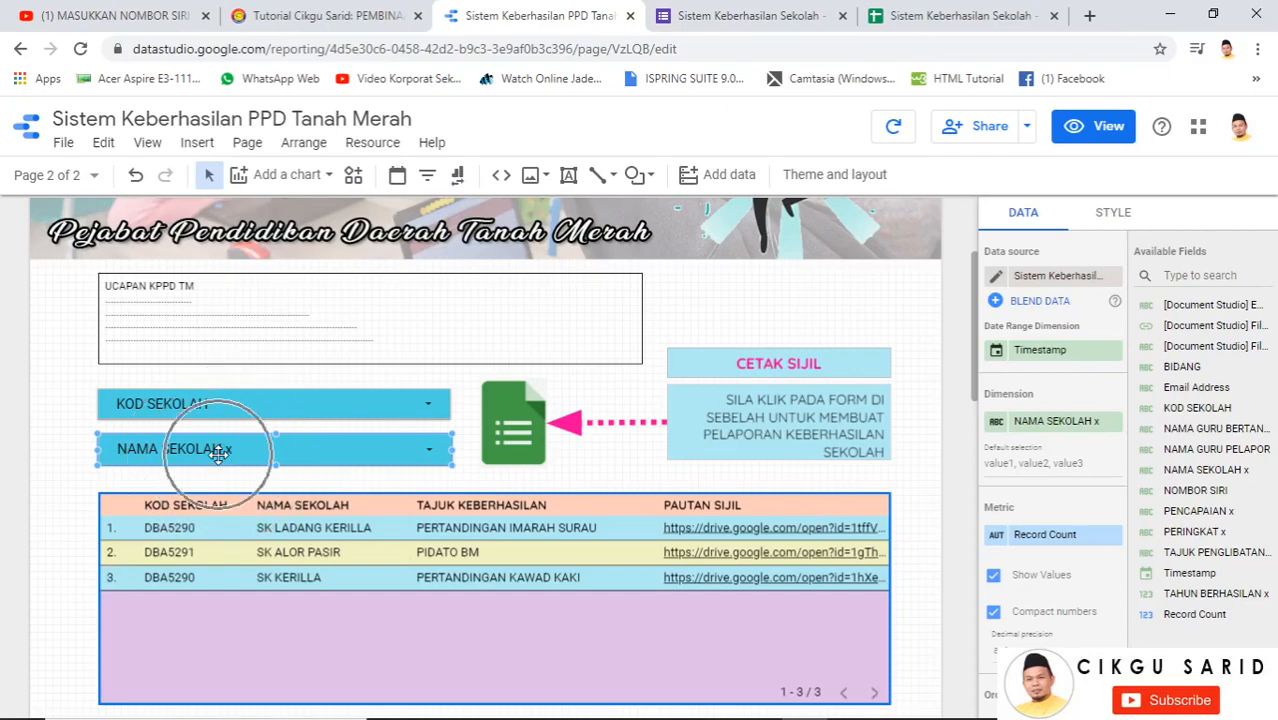
pyautogui.click(996, 423)
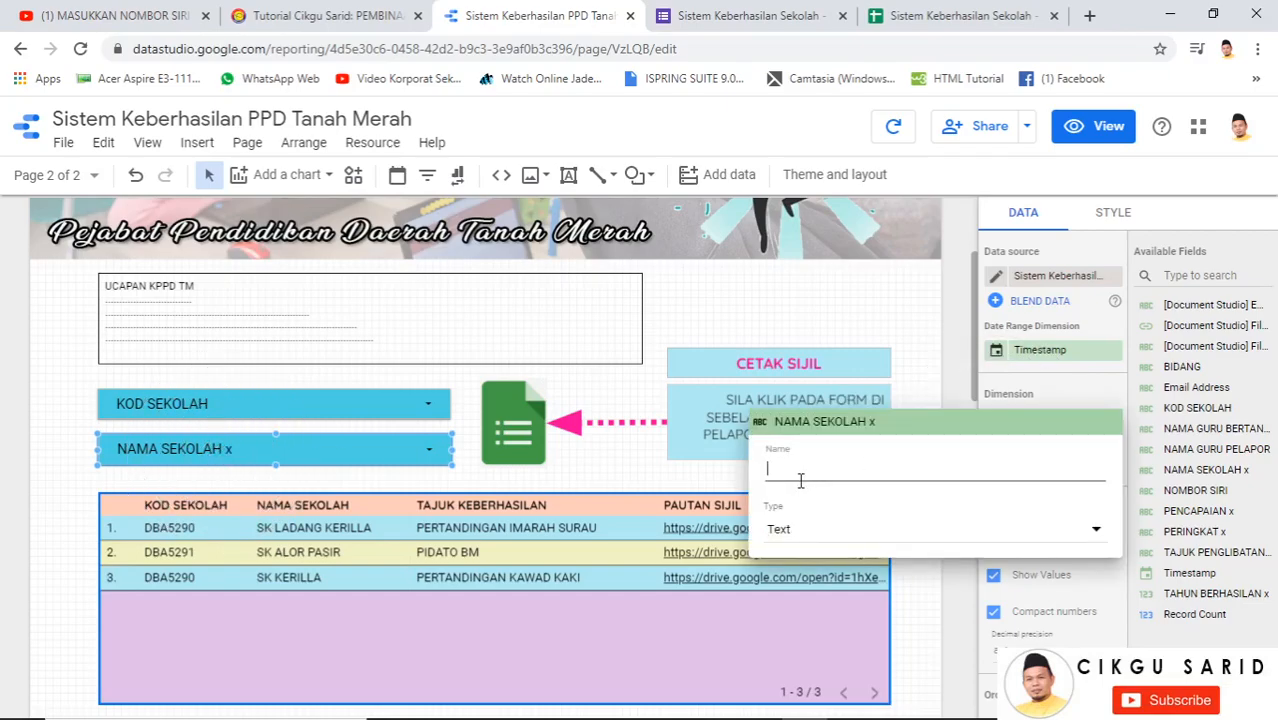
pyautogui.write('NAMA S')
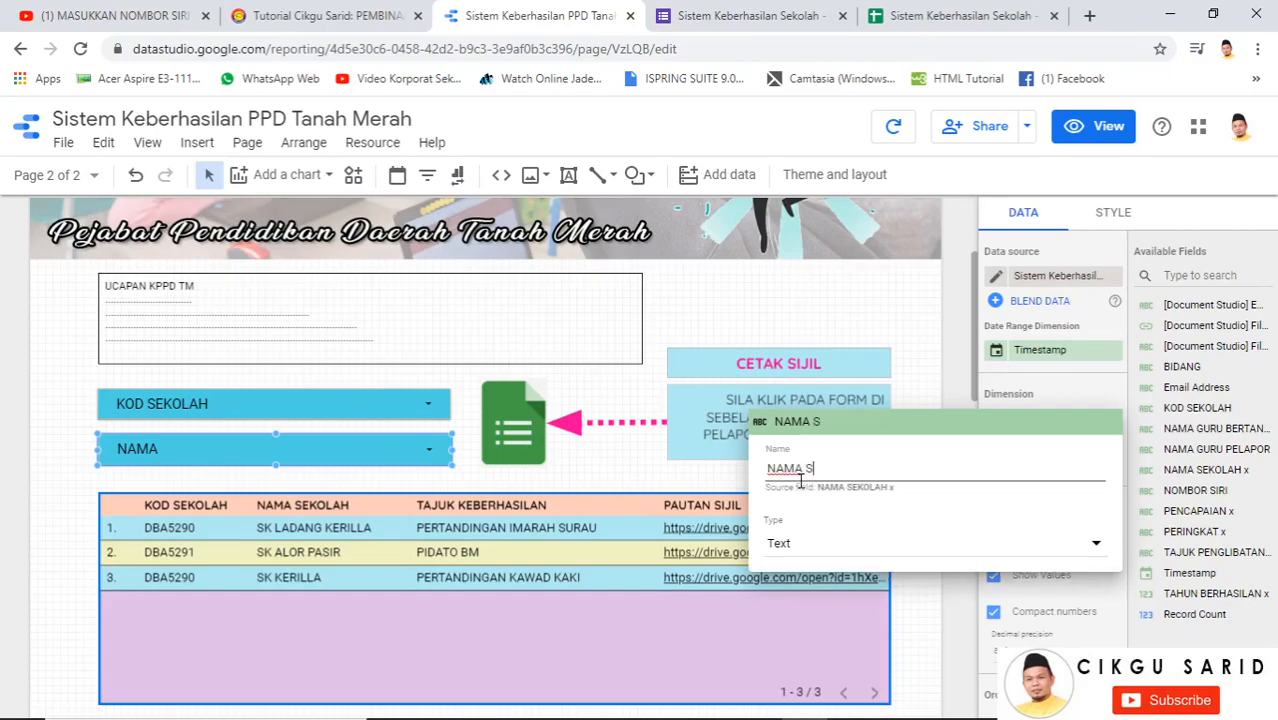
pyautogui.write('EKOLAH')
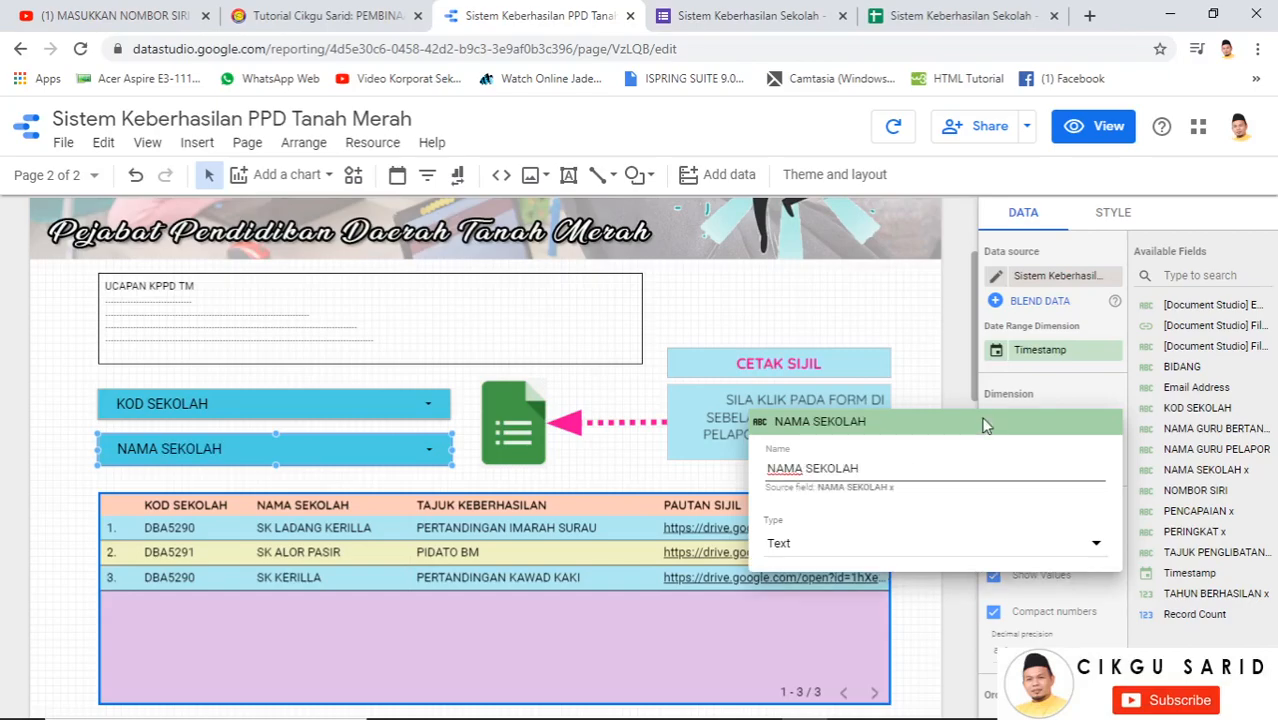
pyautogui.click(955, 368)
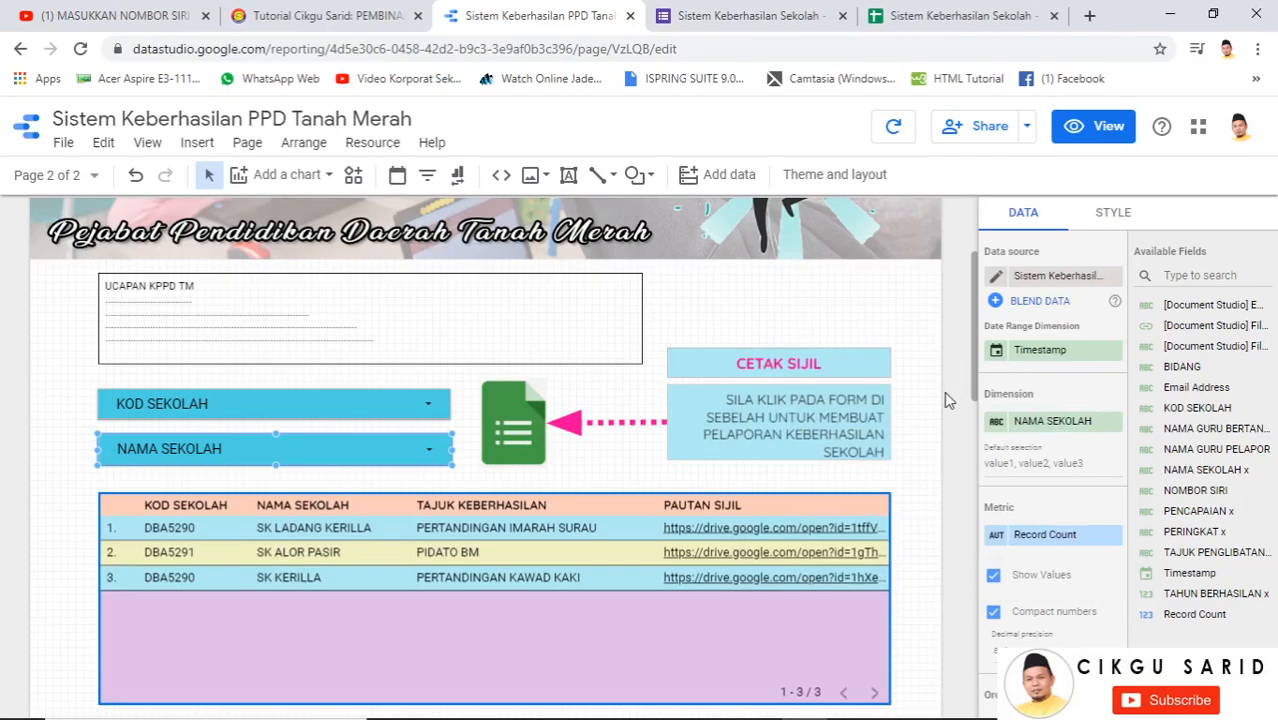
pyautogui.click(826, 366)
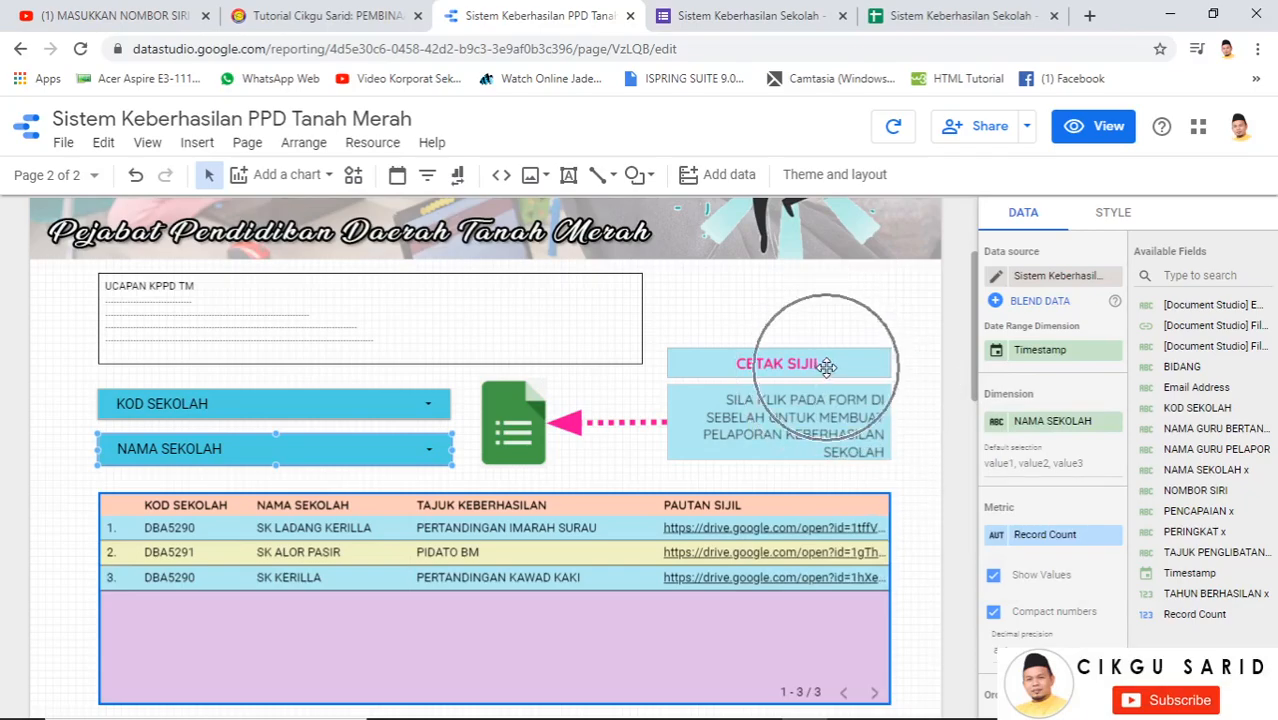
# Replace the CETAK SIJIL text box wording with HALAMAN UTAMA
pyautogui.doubleClick(706, 366)
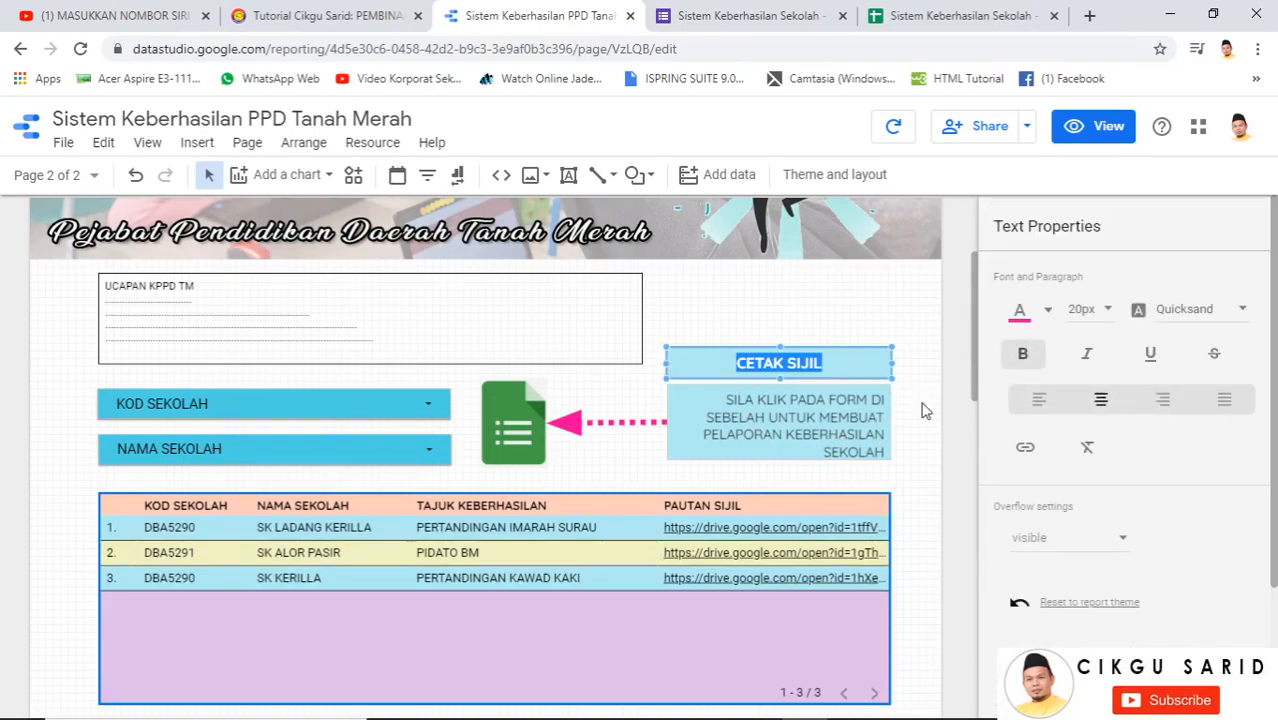
pyautogui.click(828, 370)
pyautogui.moveTo(836, 363); pyautogui.dragTo(716, 359)
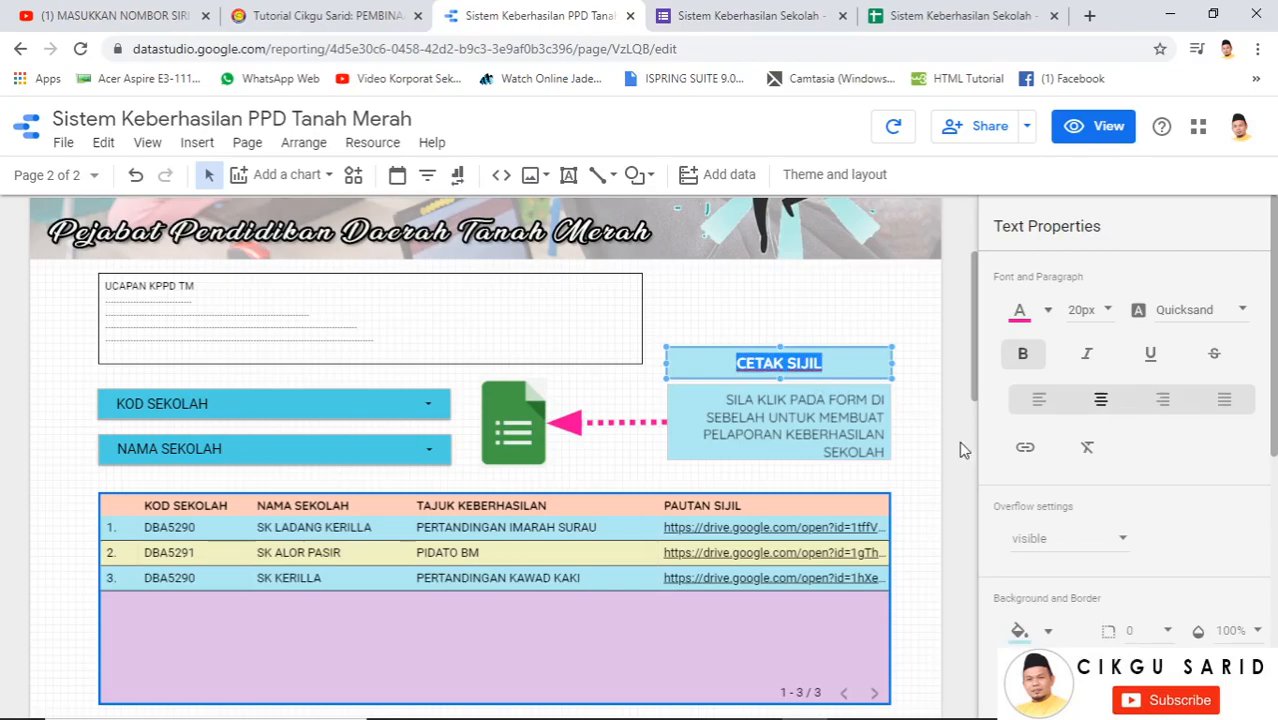
pyautogui.write('HALA')
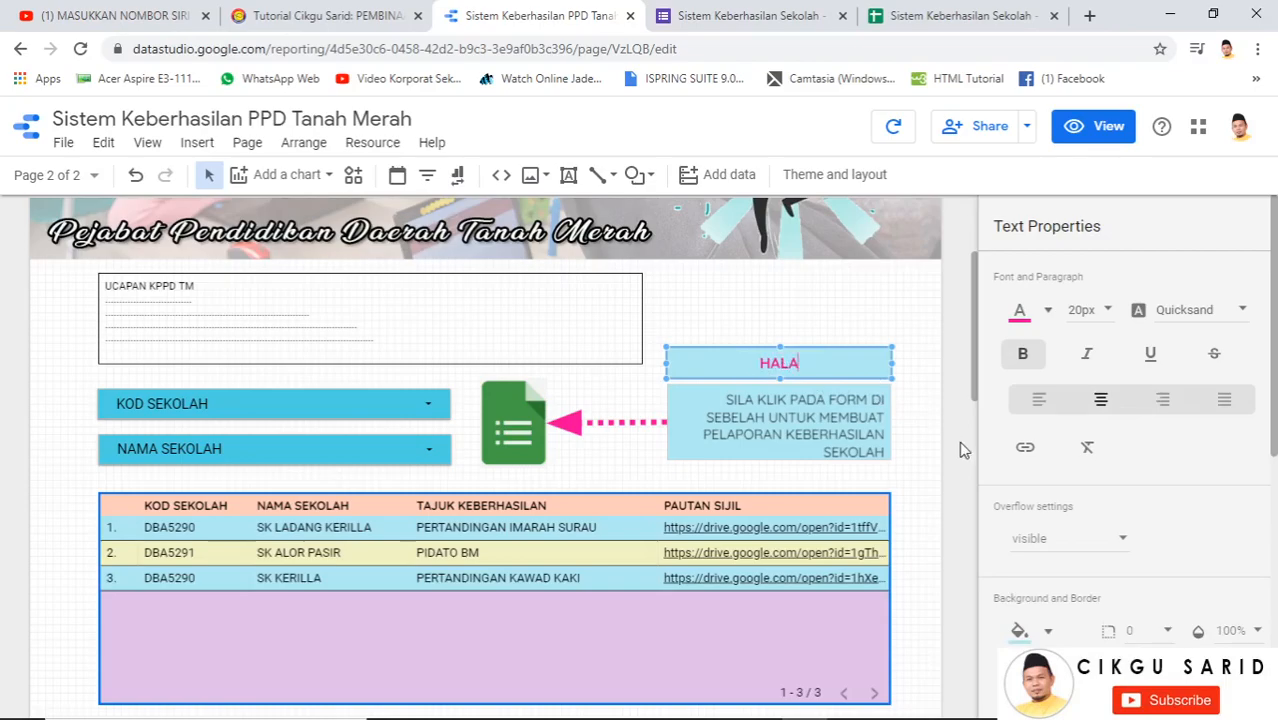
pyautogui.write('MAN UTAMA')
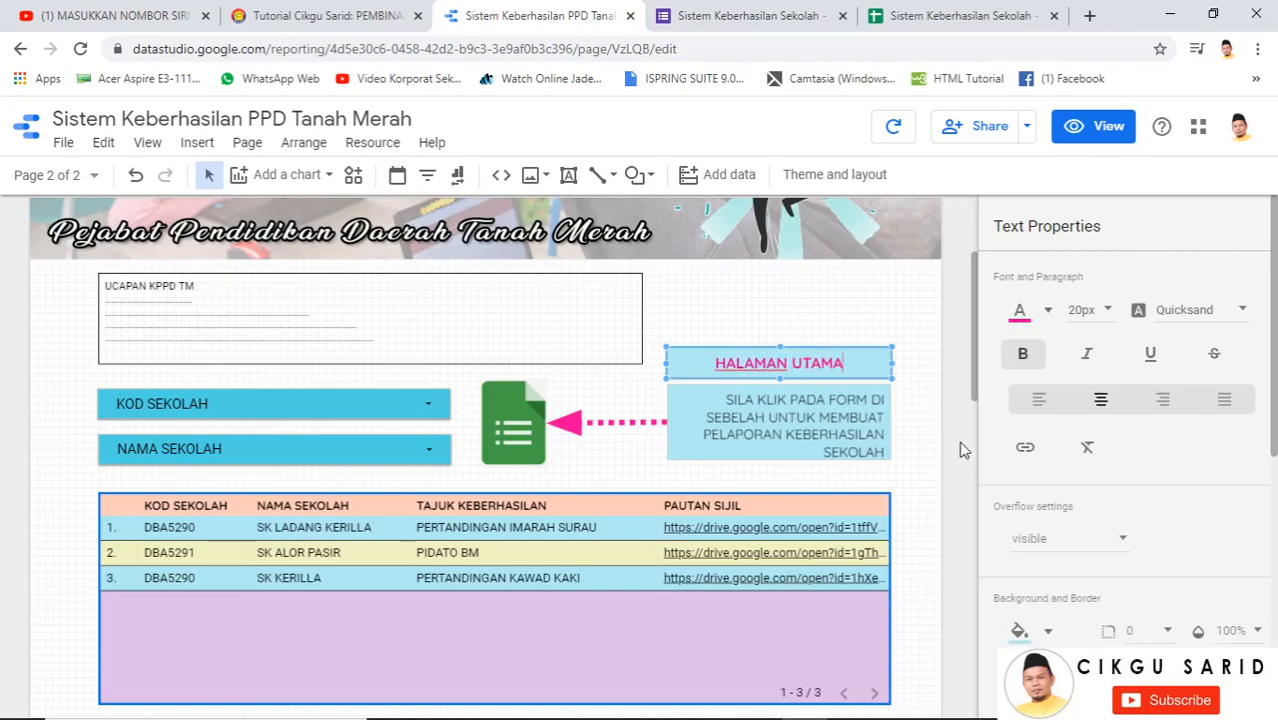
# Link the HALAMAN UTAMA text to the report's SISTEM page
pyautogui.moveTo(857, 364); pyautogui.dragTo(699, 364)
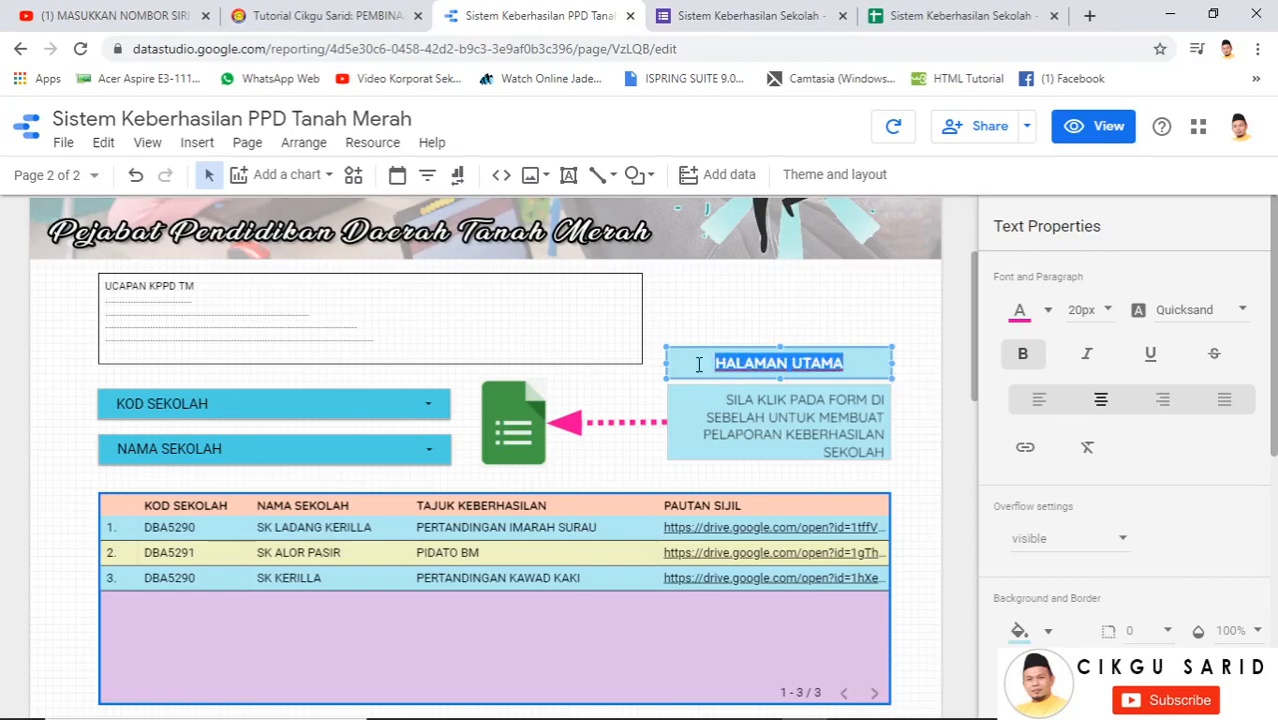
pyautogui.click(1019, 457)
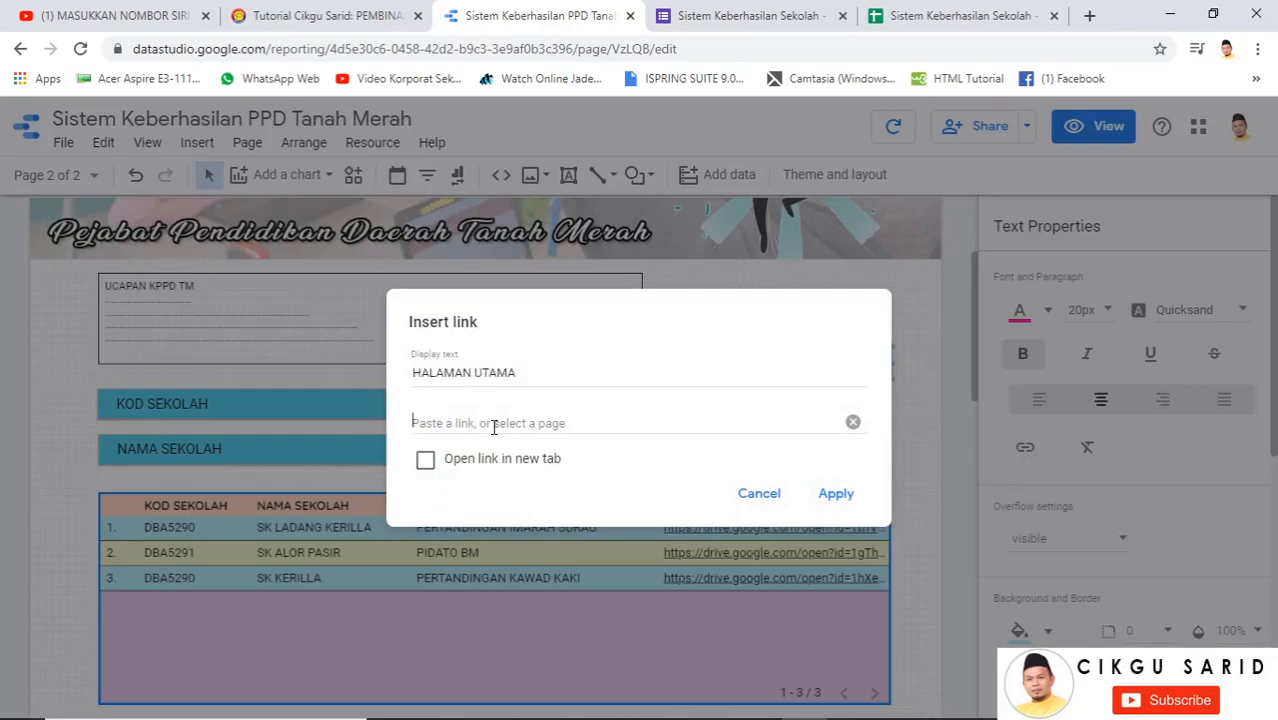
pyautogui.click(493, 427)
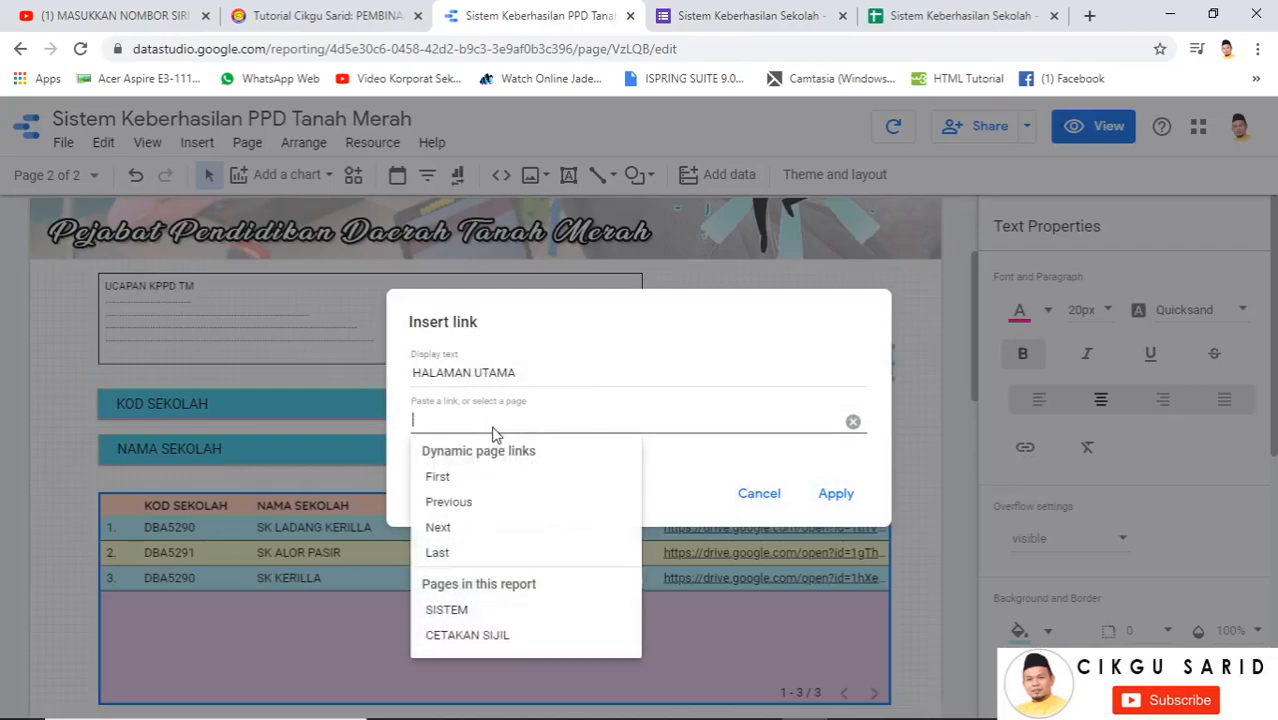
pyautogui.click(481, 619)
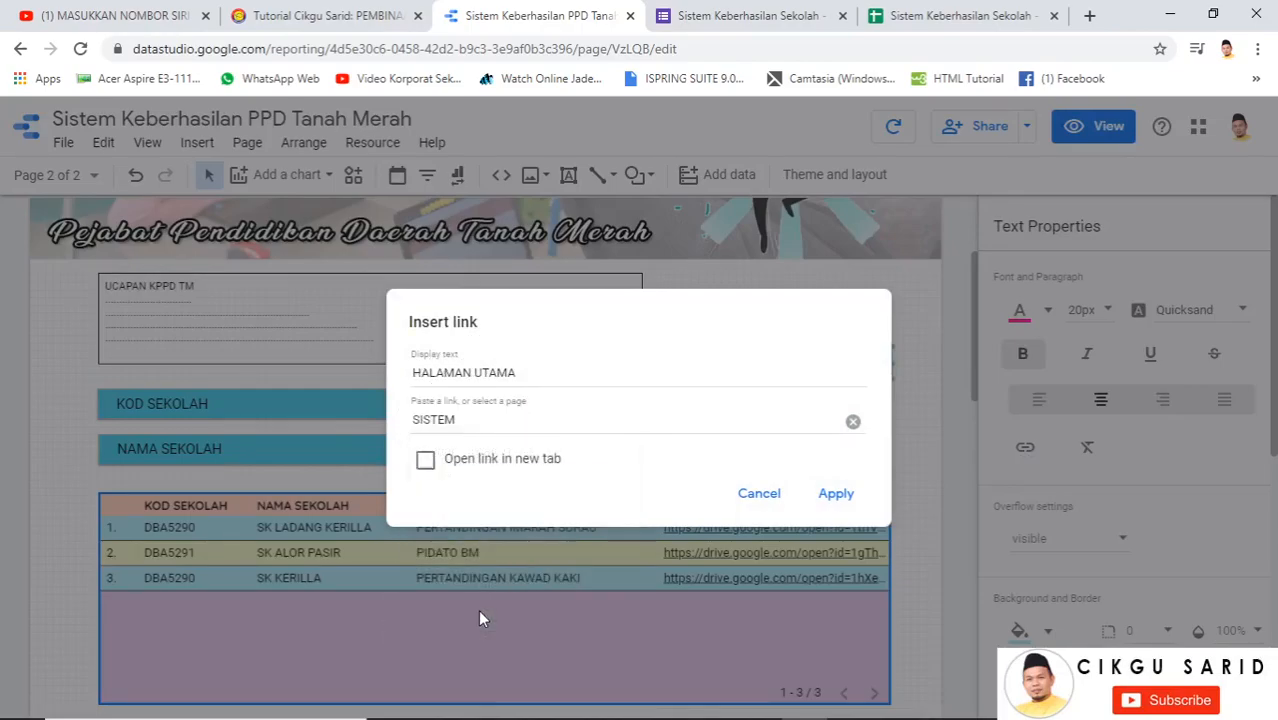
pyautogui.click(836, 496)
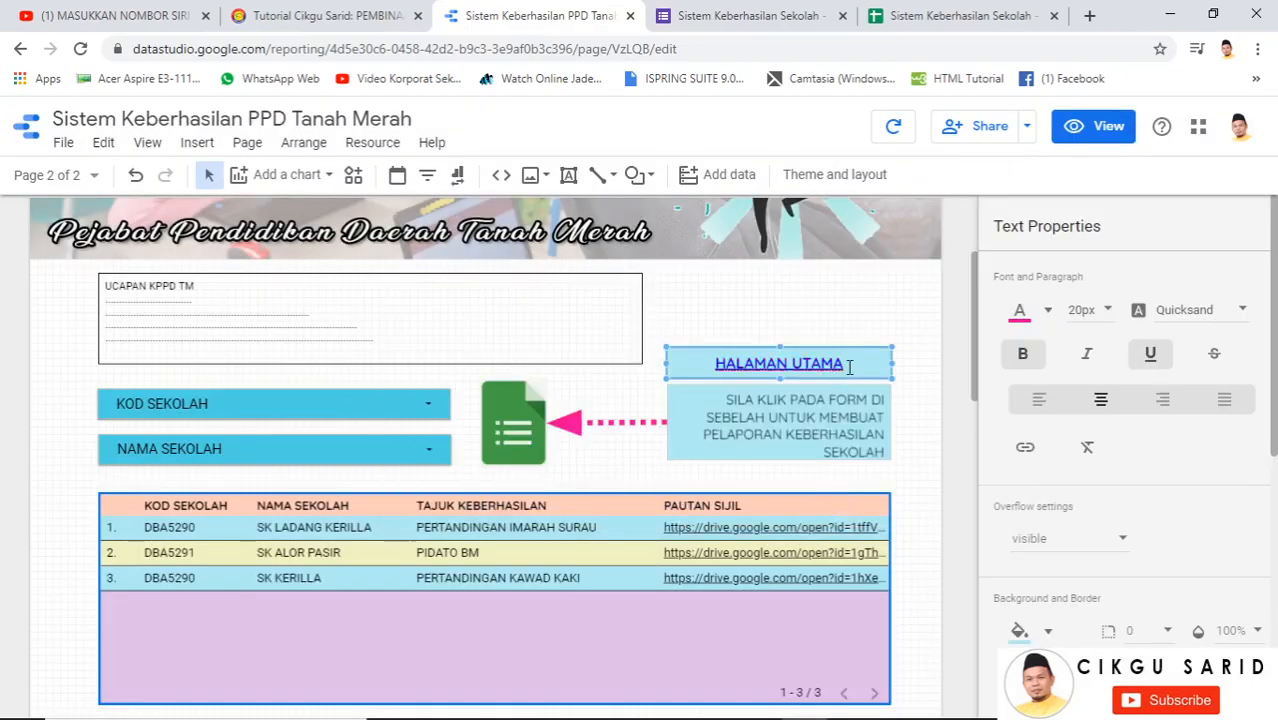
# Colour the HALAMAN UTAMA link text pink
pyautogui.moveTo(848, 363); pyautogui.dragTo(727, 362)
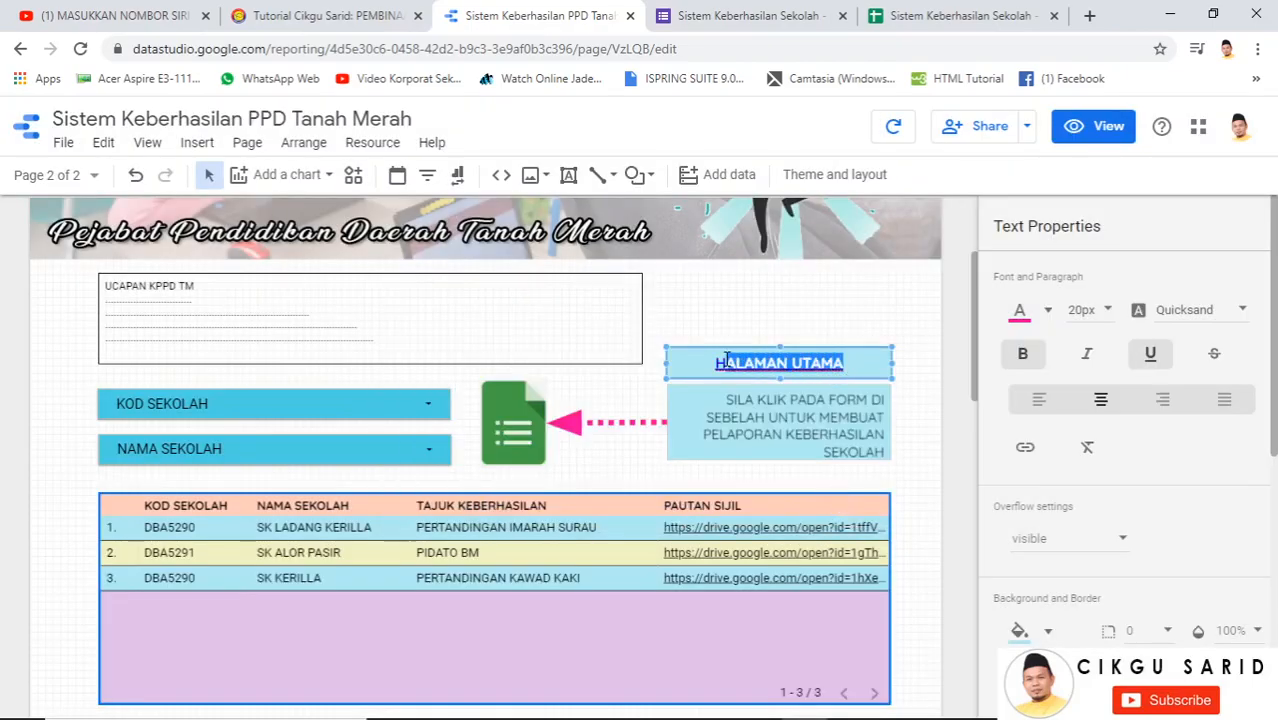
pyautogui.click(1050, 313)
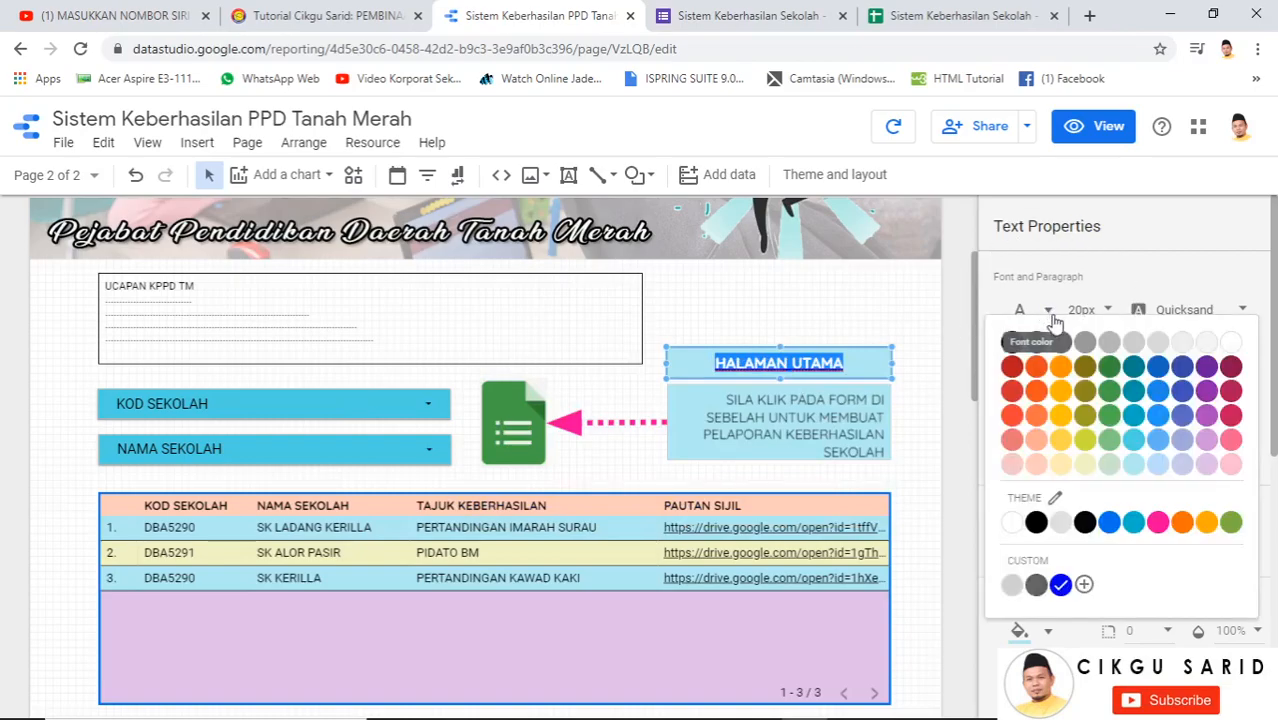
pyautogui.click(1158, 523)
pyautogui.click(946, 399)
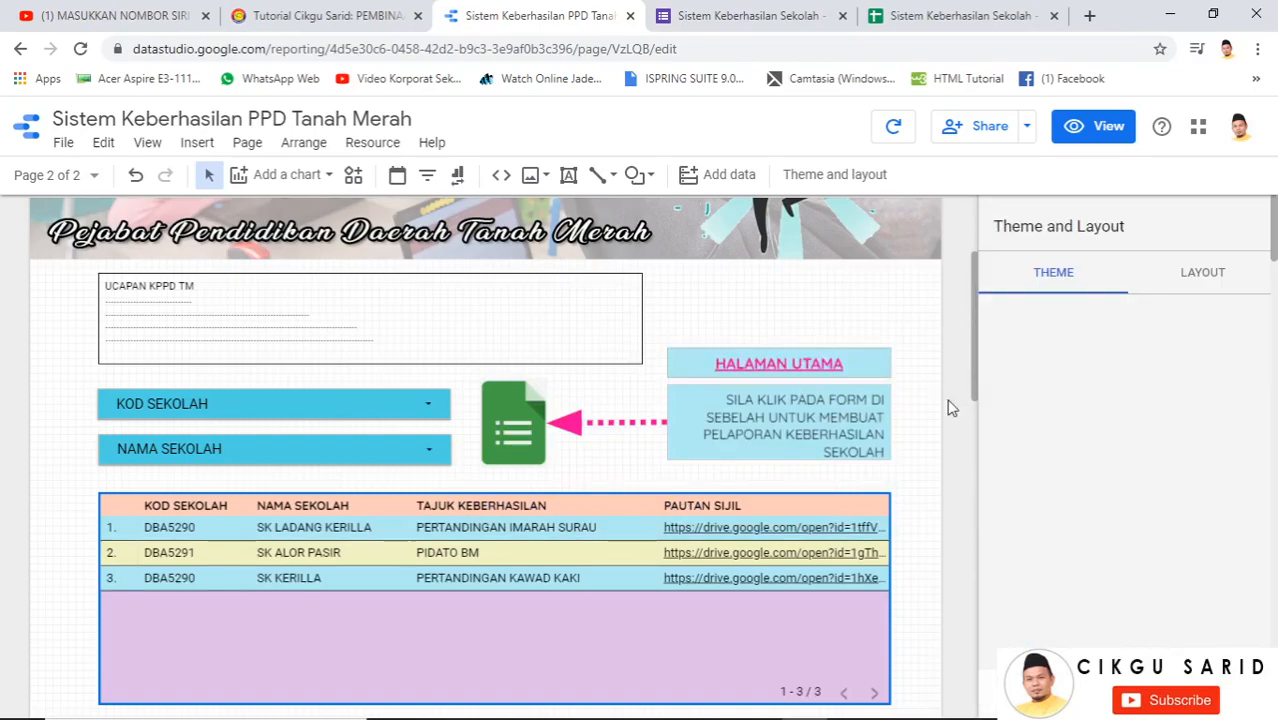
# Preview the report in view mode and test the HALAMAN UTAMA link
pyautogui.click(1122, 137)
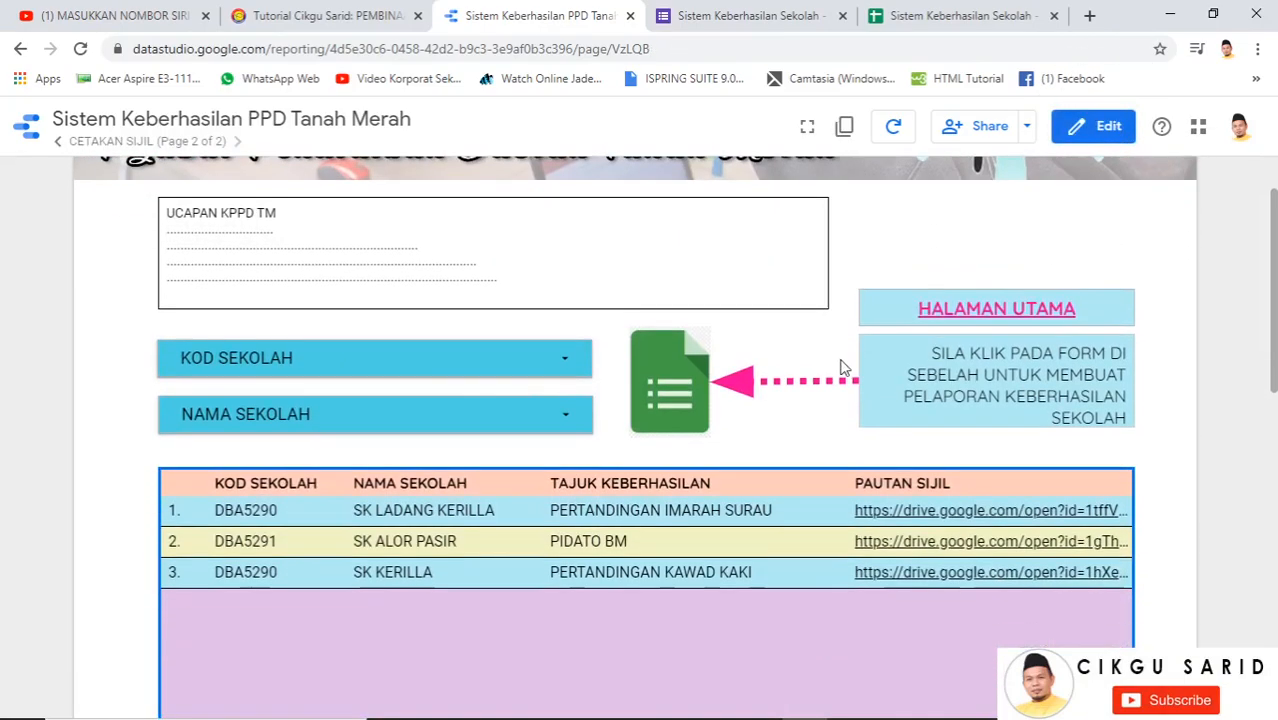
pyautogui.click(969, 310)
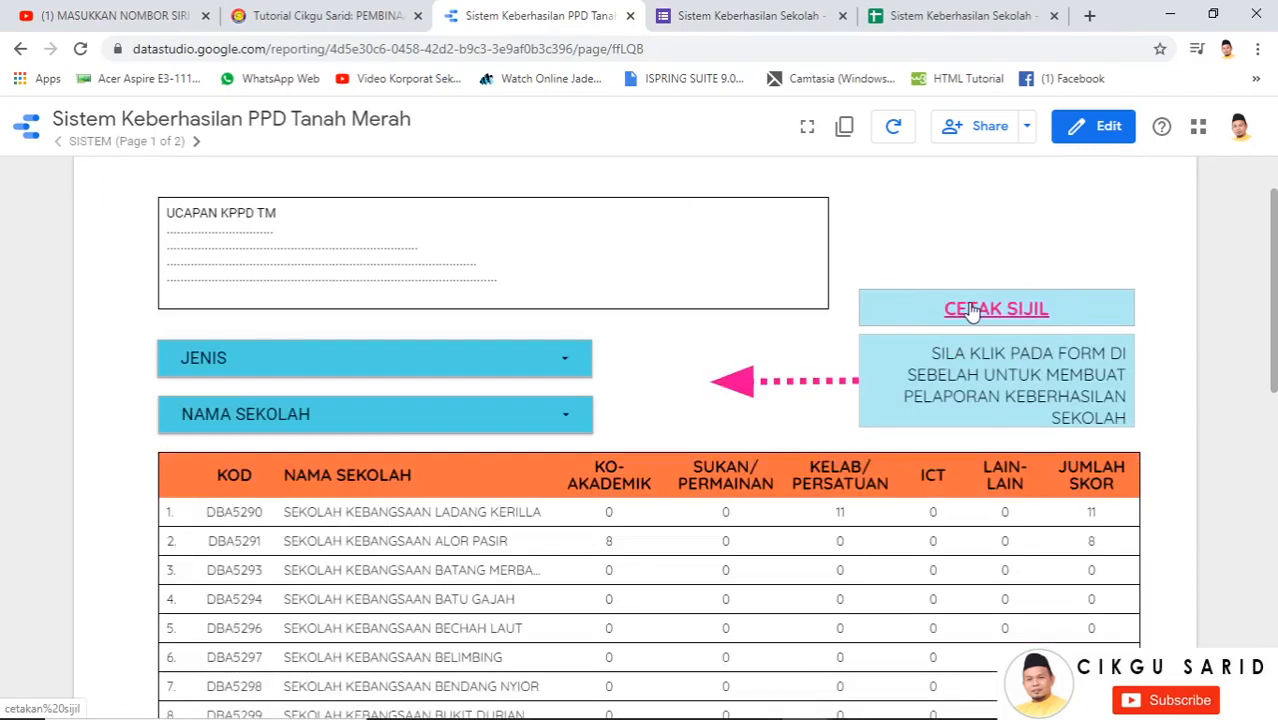
pyautogui.scroll(3, 516, 242)
pyautogui.scroll(-5, 516, 242)
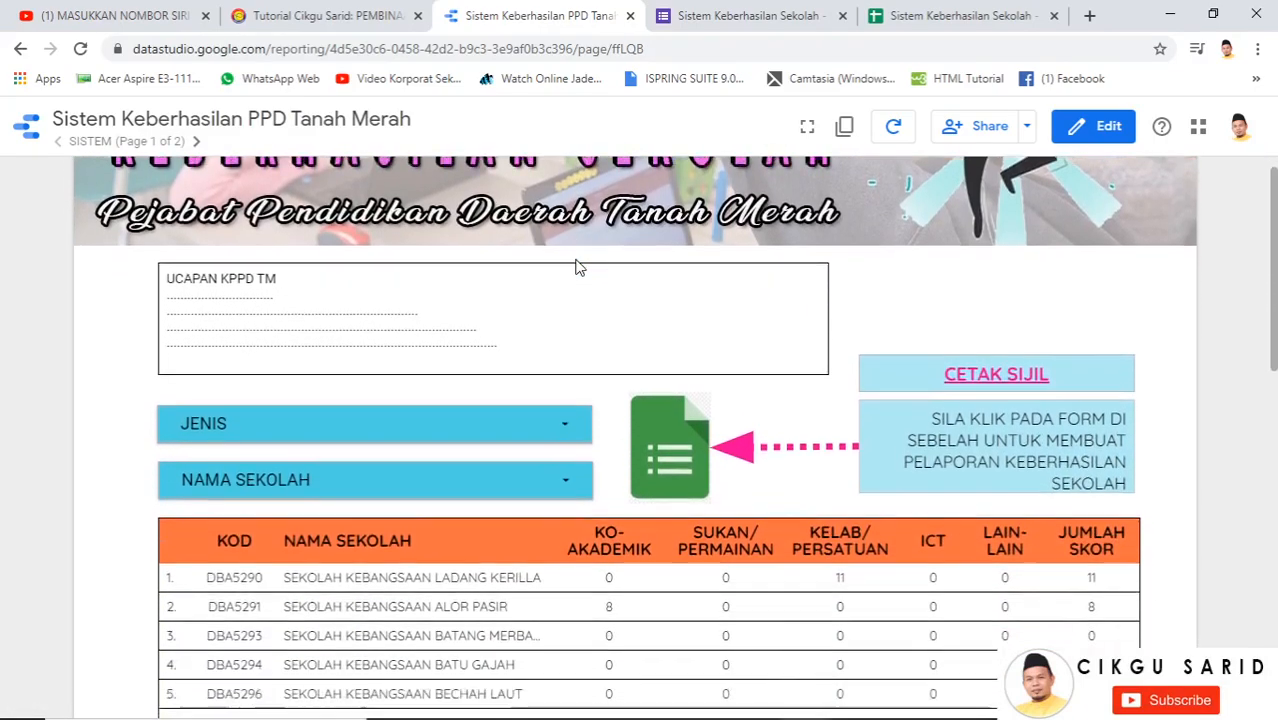
pyautogui.scroll(2, 675, 425)
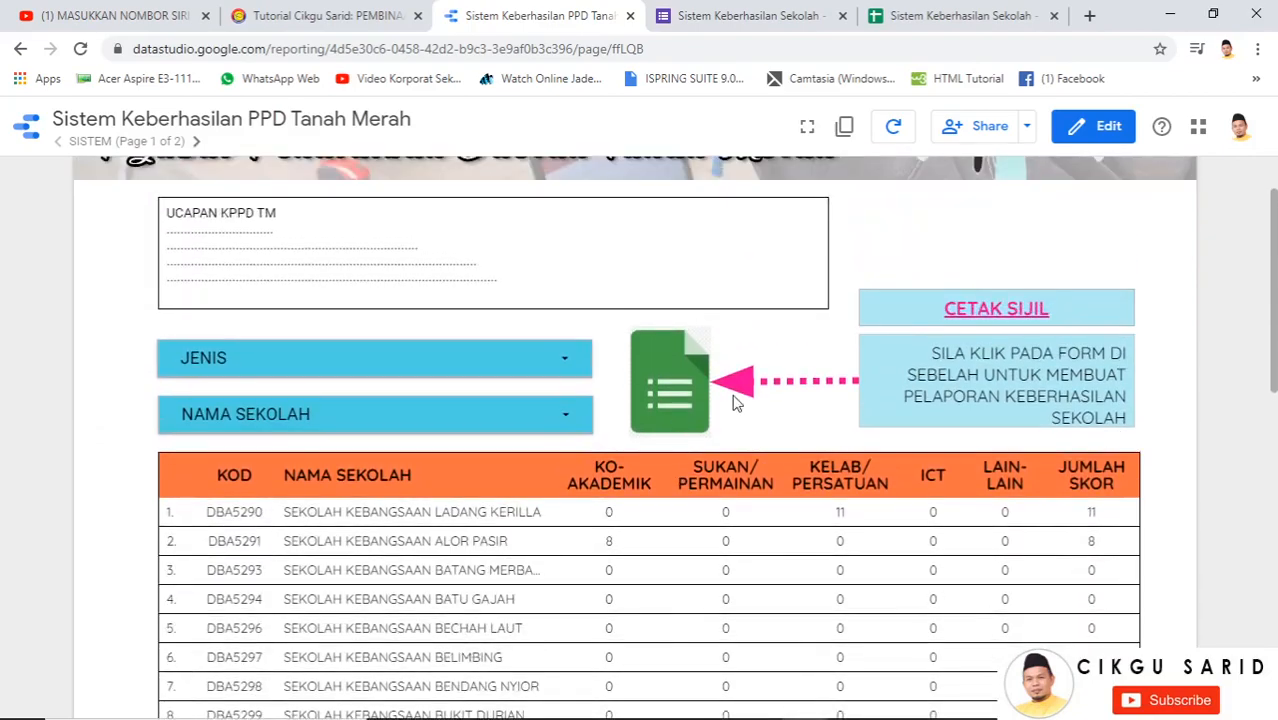
# Follow the CETAK SIJIL link to the certificate page
pyautogui.click(978, 313)
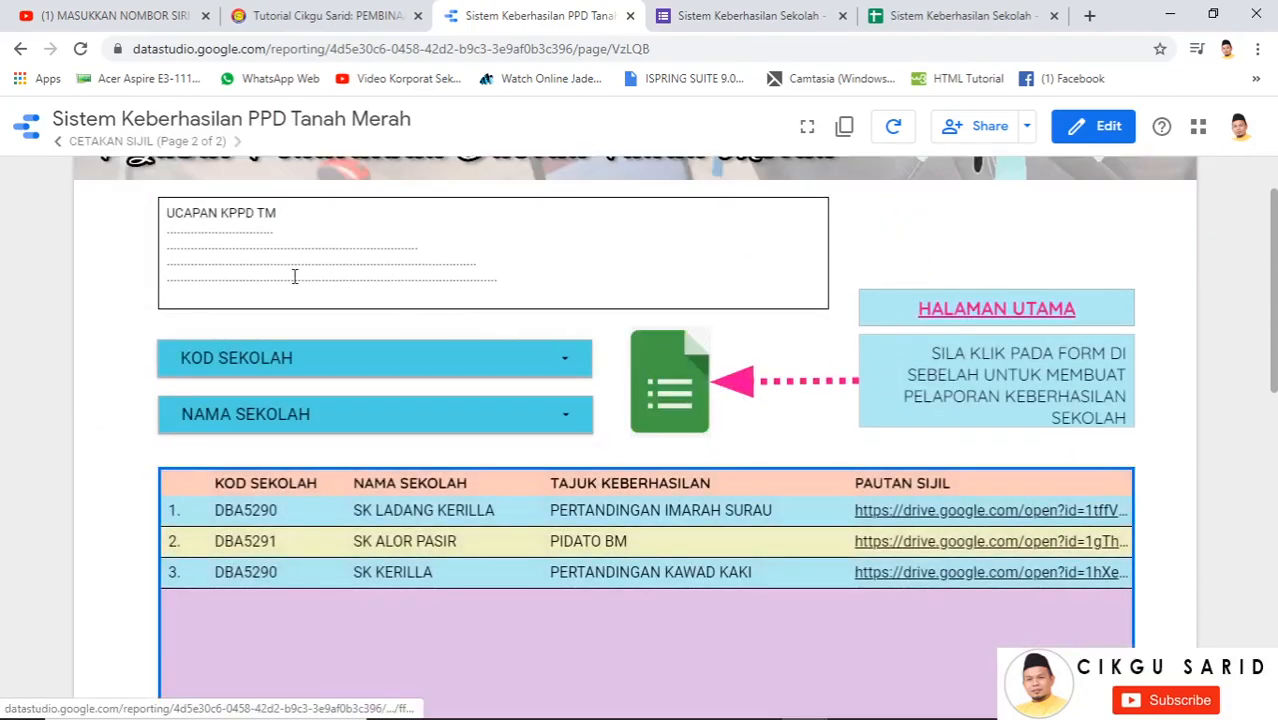
pyautogui.scroll(3, 600, 300)
pyautogui.scroll(-5, 808, 338)
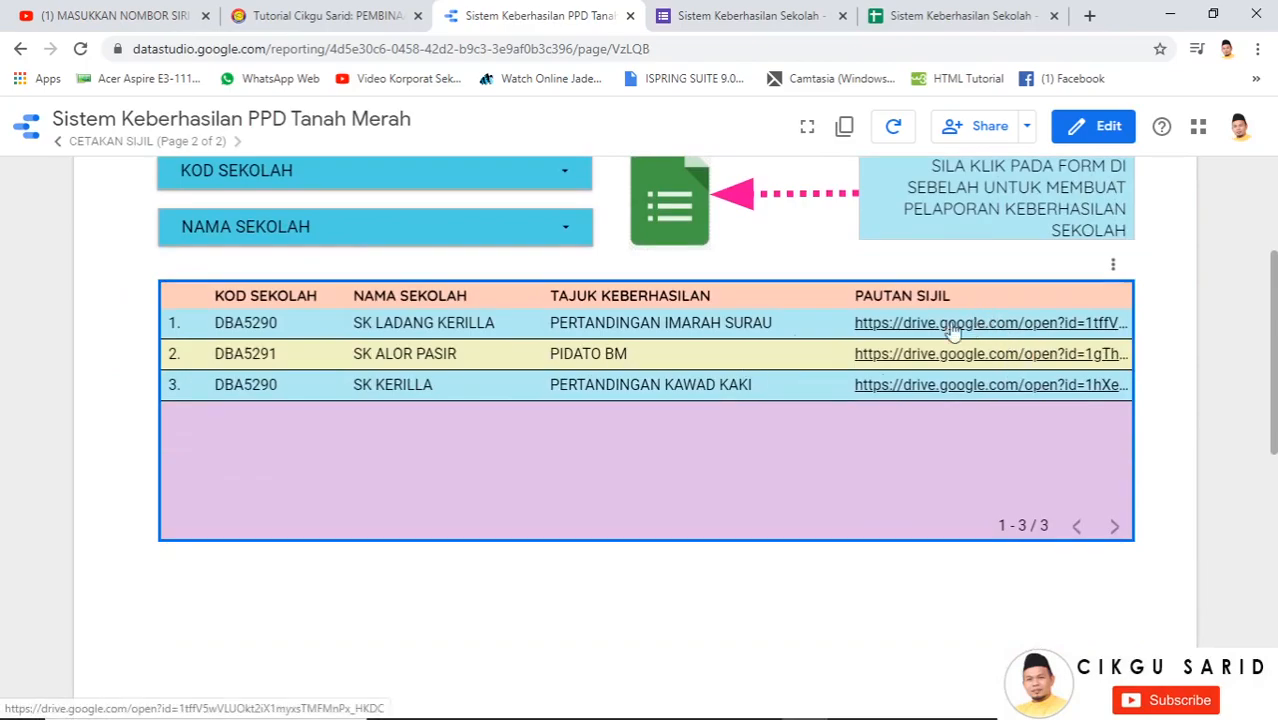
pyautogui.scroll(4, 813, 386)
pyautogui.scroll(1, 986, 546)
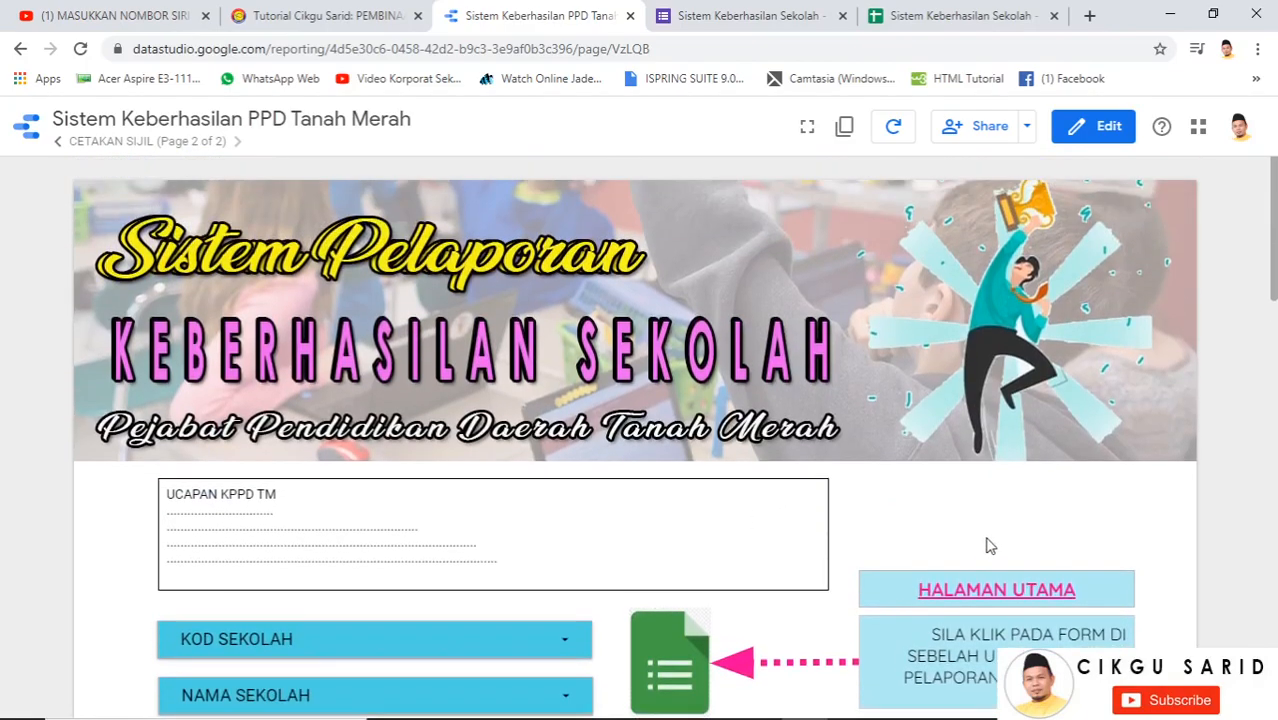
pyautogui.scroll(-2, 848, 335)
# Return to SISTEM via HALAMAN UTAMA, select school code DBA5290, and open the linked Google Form
pyautogui.click(932, 400)
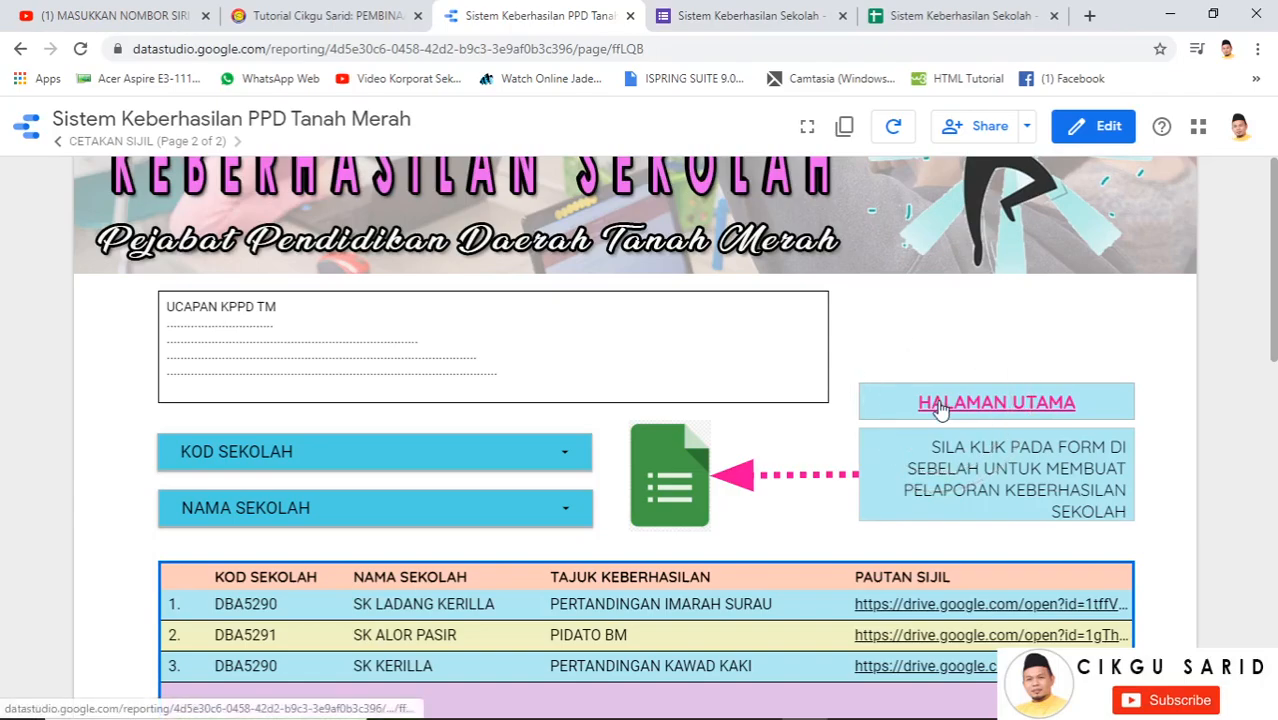
pyautogui.scroll(-1, 704, 335)
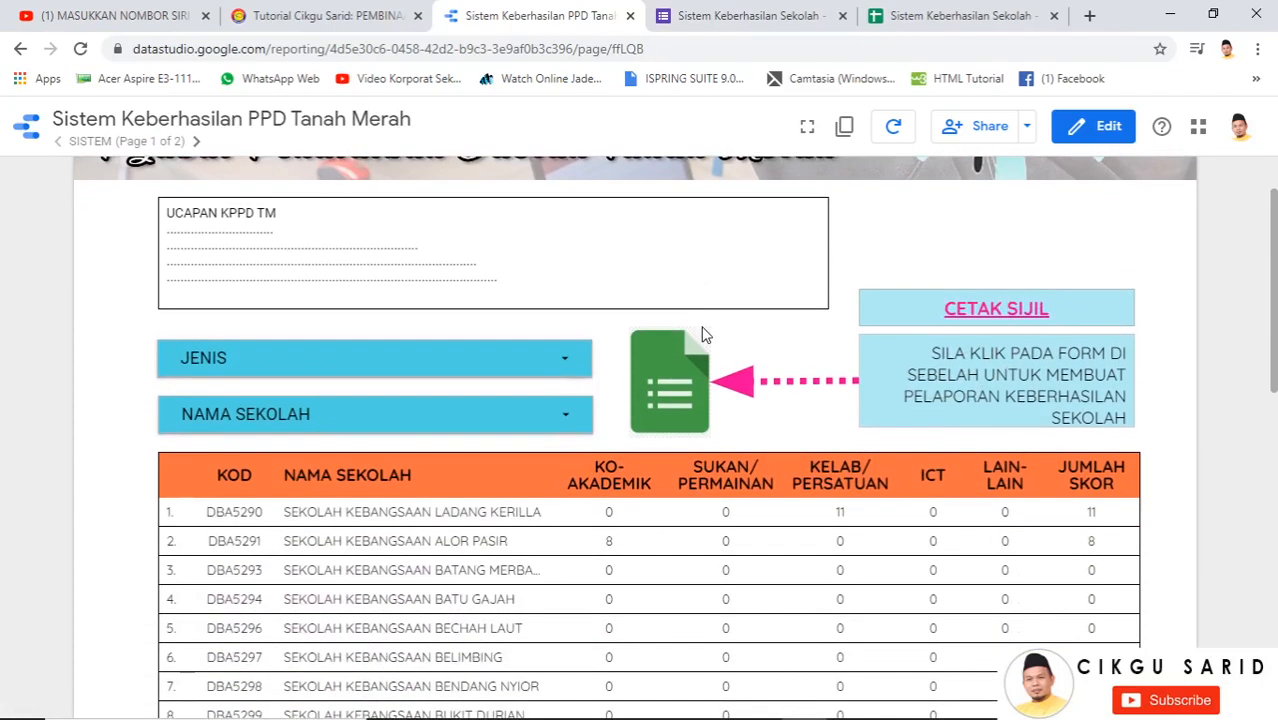
pyautogui.scroll(-2, 760, 385)
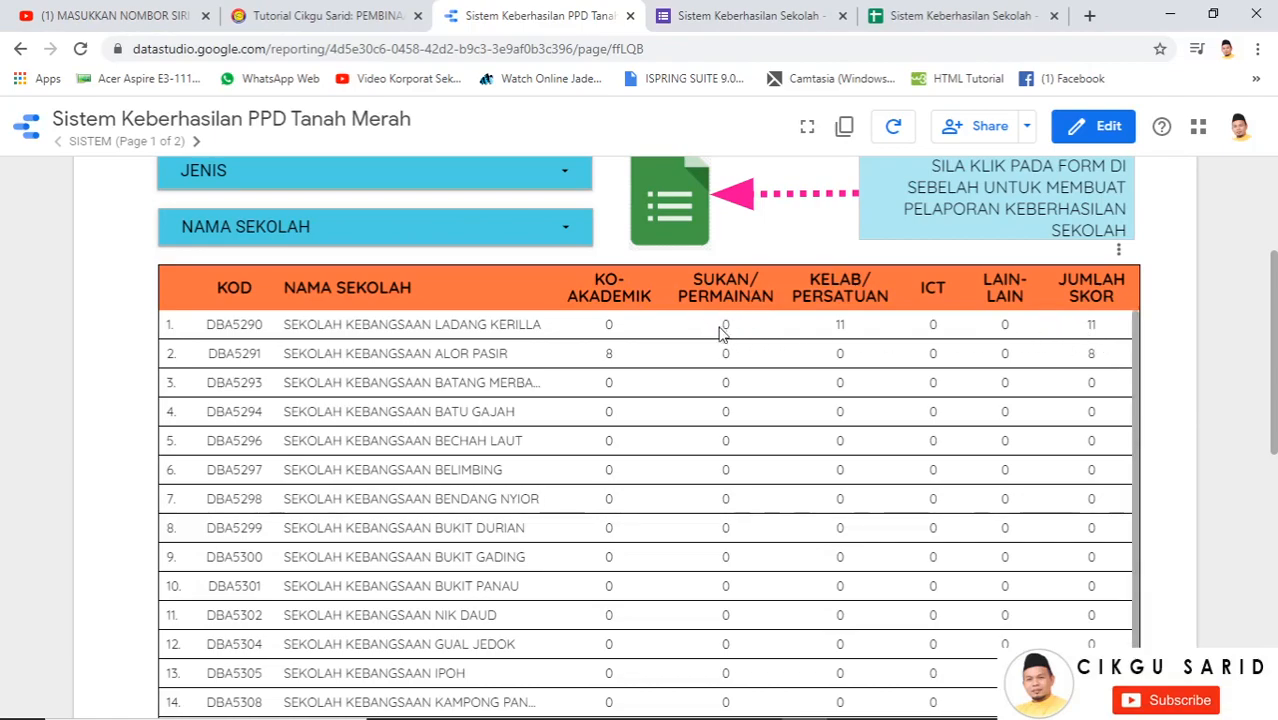
pyautogui.doubleClick(214, 326)
pyautogui.hotkey('ctrl', 'c')
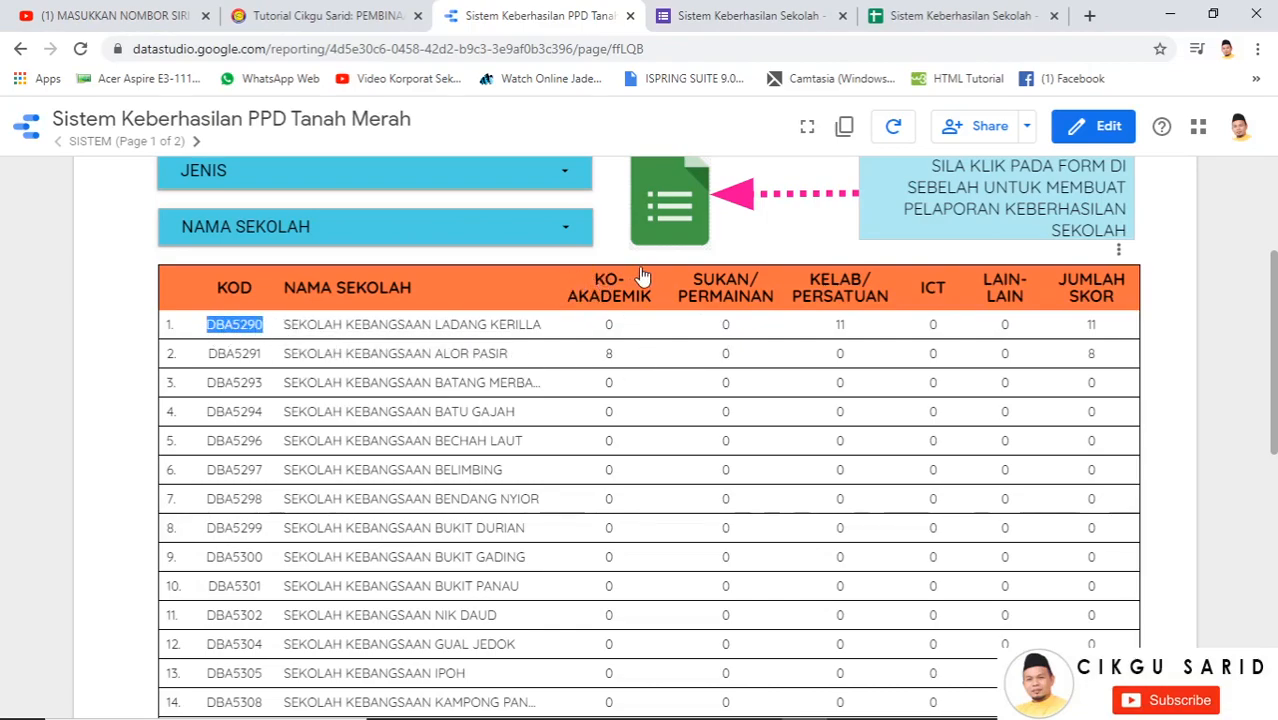
pyautogui.click(668, 203)
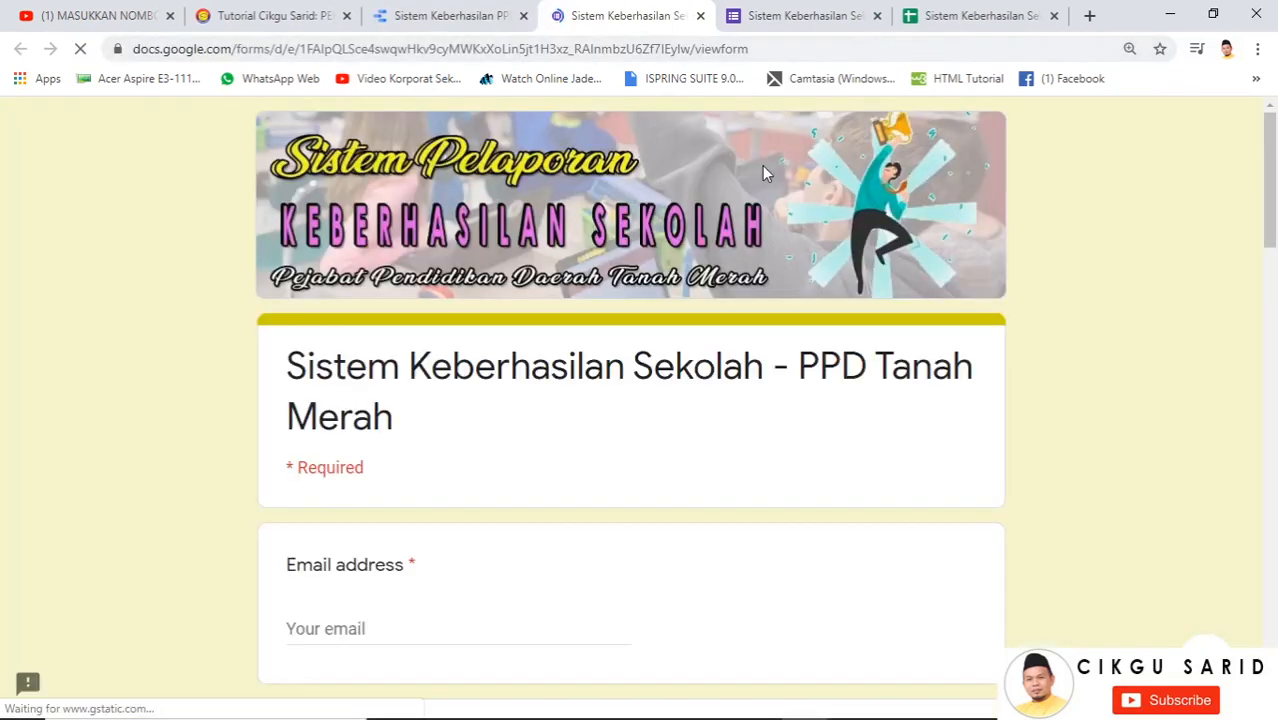
# Fill in the saved e-mail address, school code DBA5290 and school name SK LADANG K
pyautogui.scroll(-3, 505, 400)
pyautogui.click(334, 356)
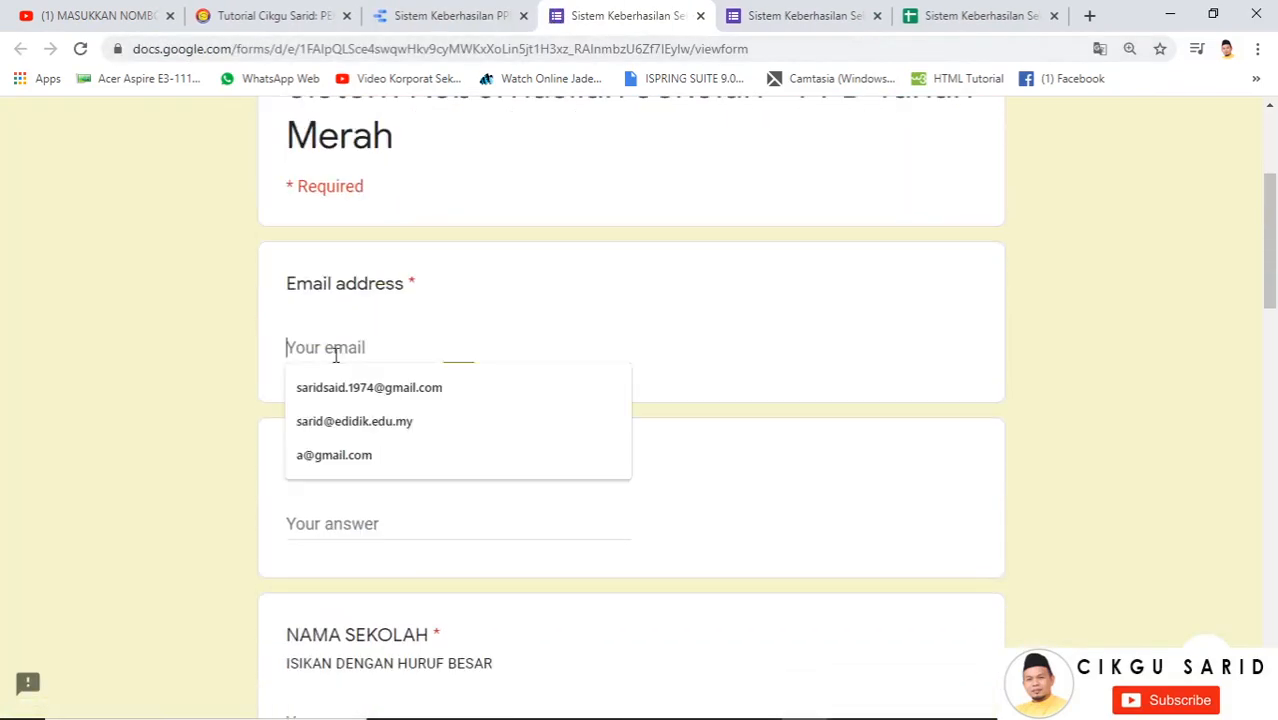
pyautogui.click(371, 388)
pyautogui.scroll(-2, 336, 360)
pyautogui.click(336, 335)
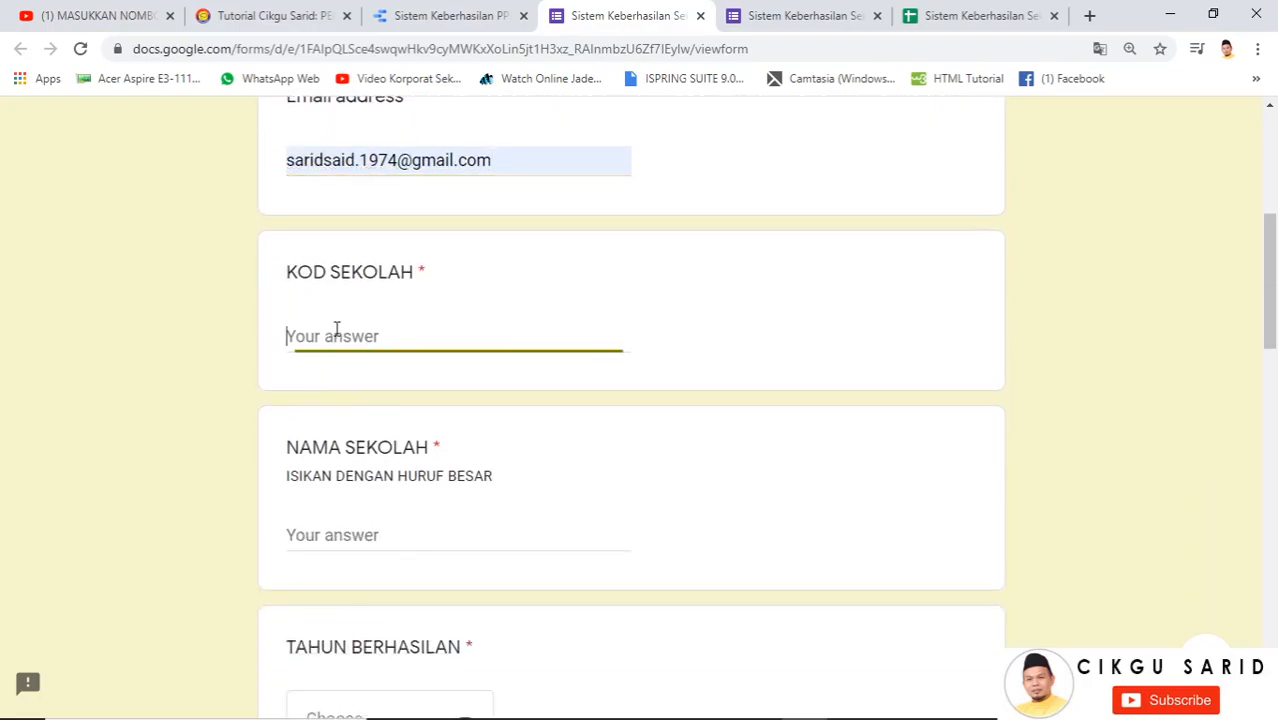
pyautogui.hotkey('ctrl', 'v')
pyautogui.click(352, 533)
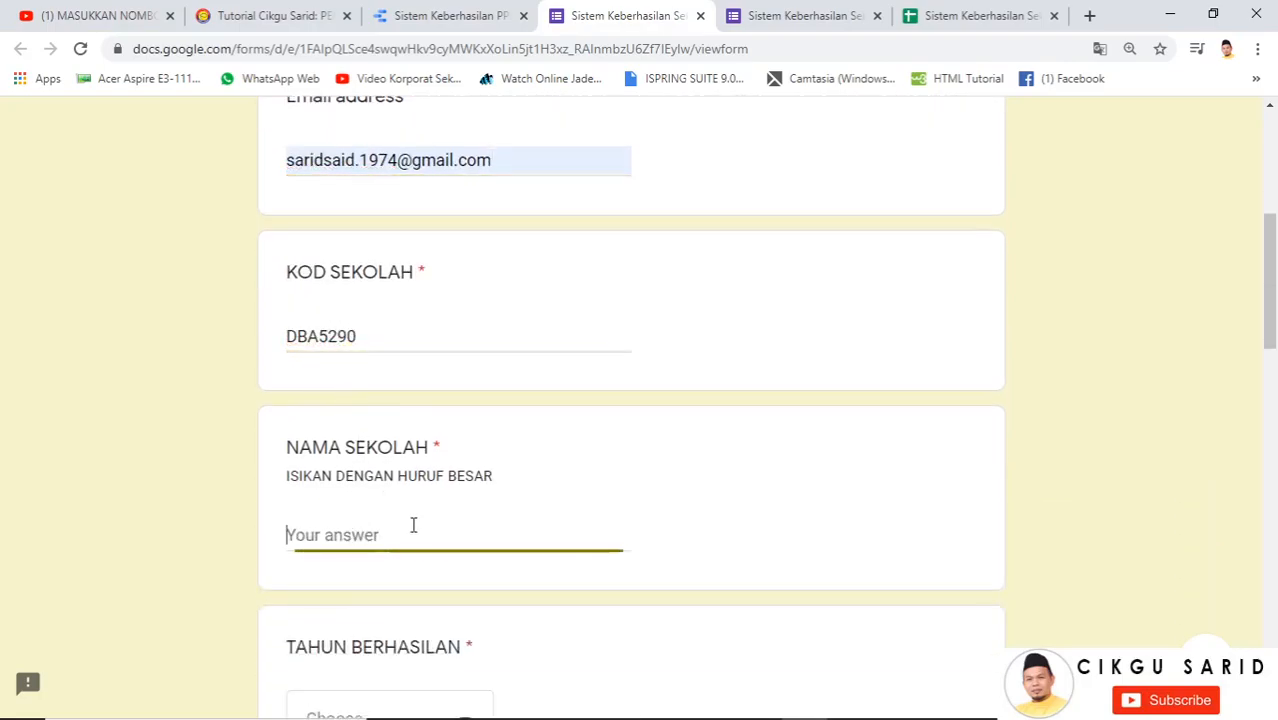
pyautogui.write('SK LAD')
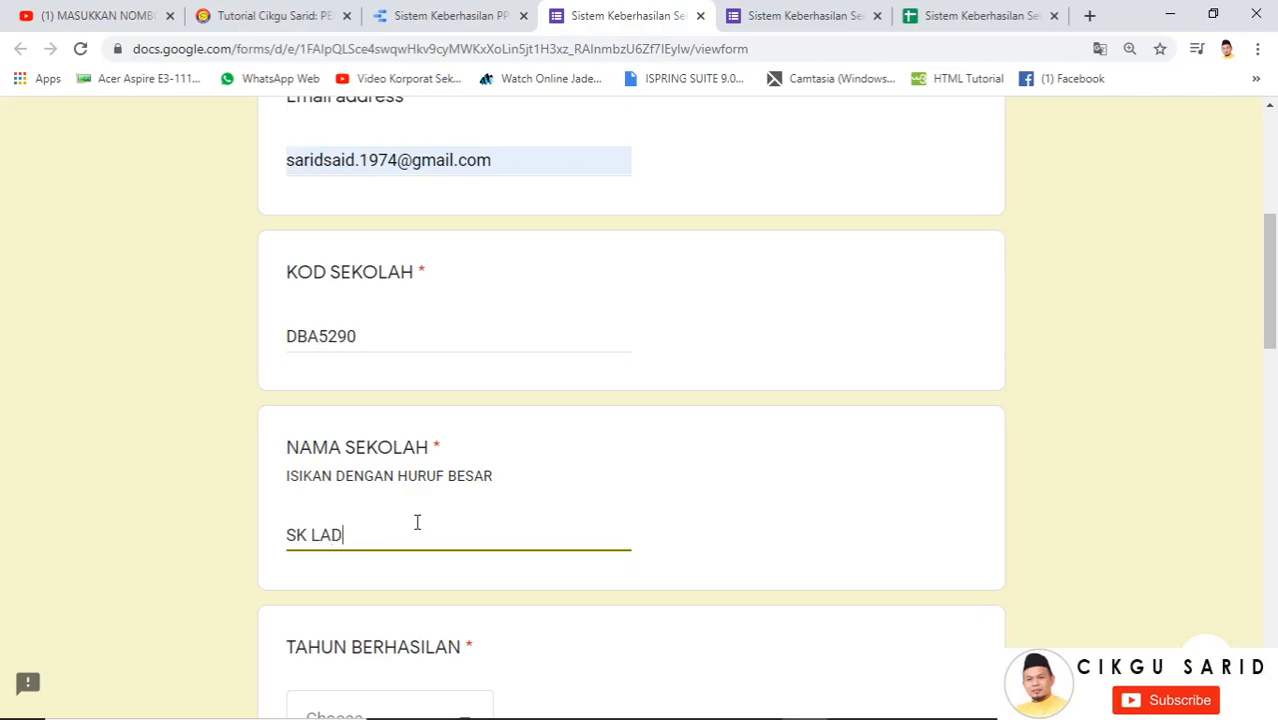
pyautogui.write('ANG KERILLA')
# Choose 2020 as the year and enter the event title LARIAN MERDEKA
pyautogui.scroll(-3, 420, 525)
pyautogui.click(428, 460)
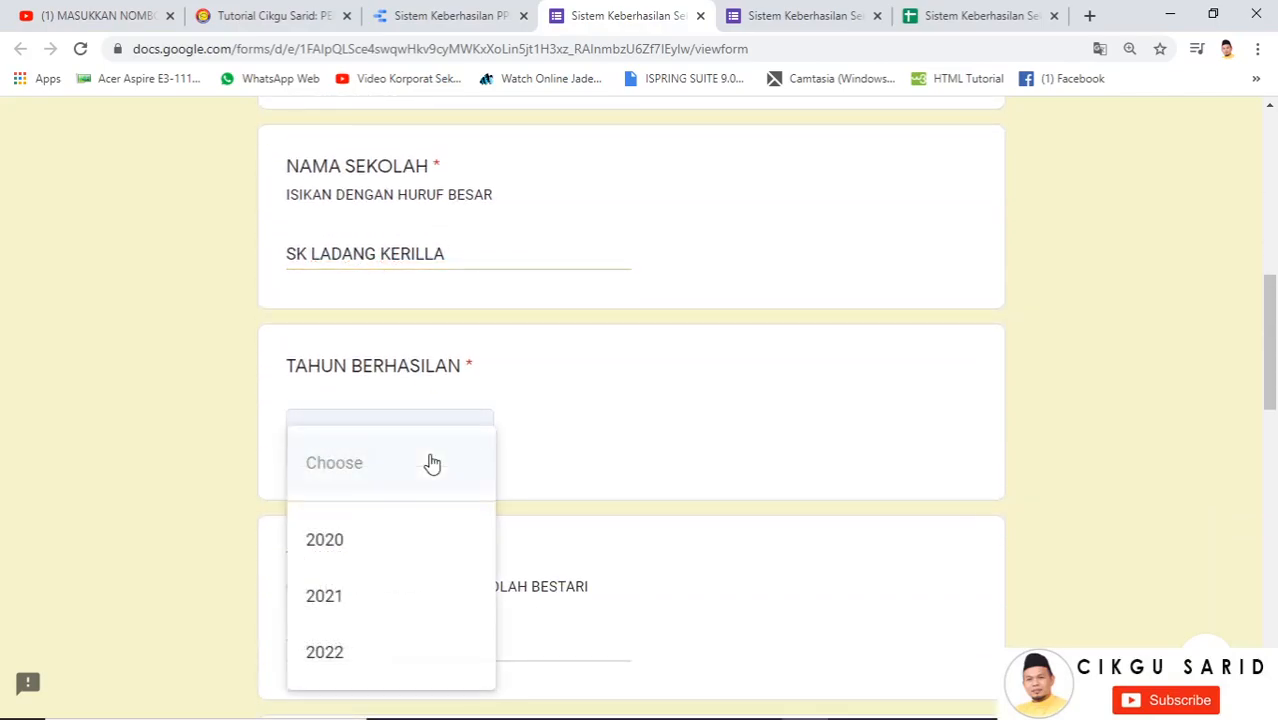
pyautogui.click(372, 539)
pyautogui.scroll(-3, 407, 416)
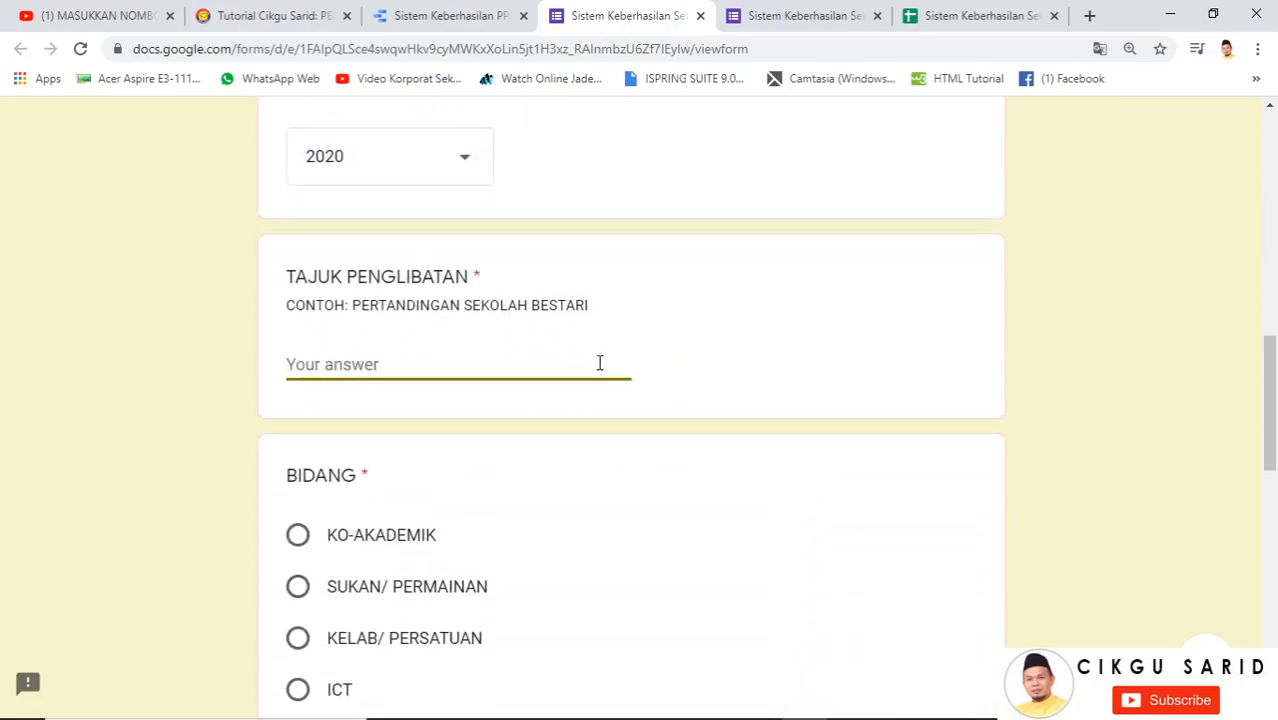
pyautogui.write('LARI')
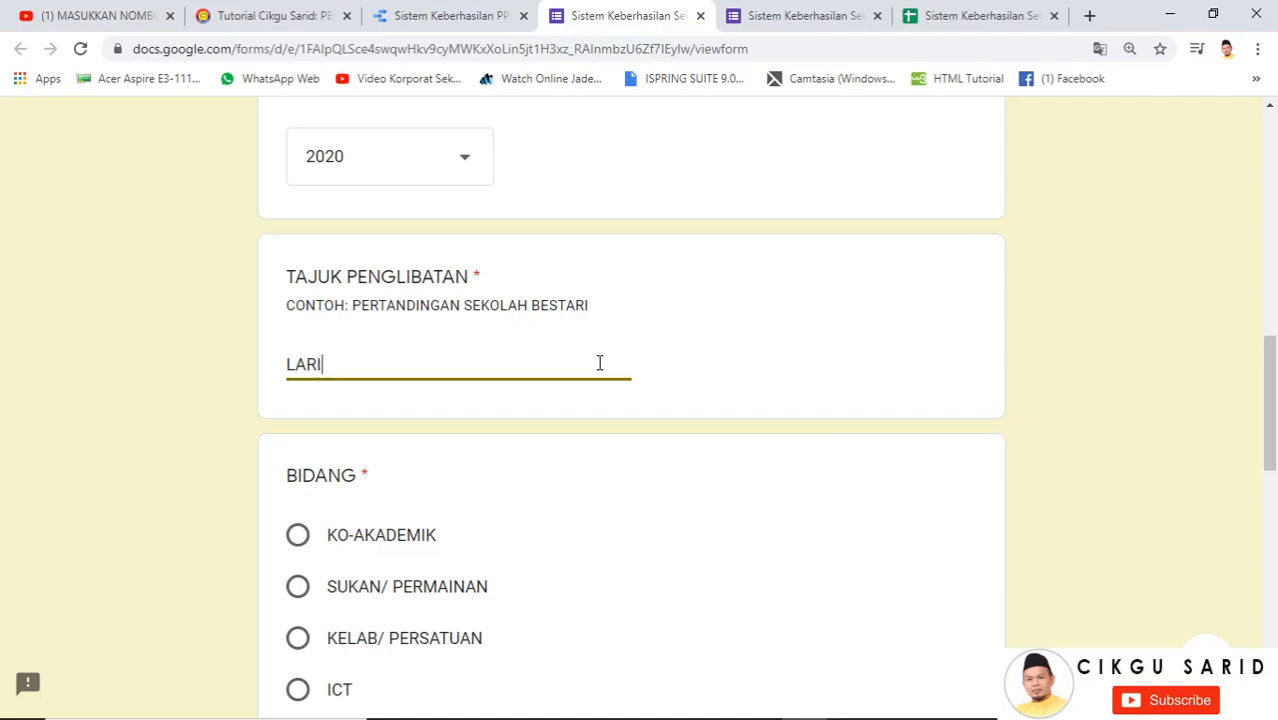
pyautogui.write('AN MERDEKA')
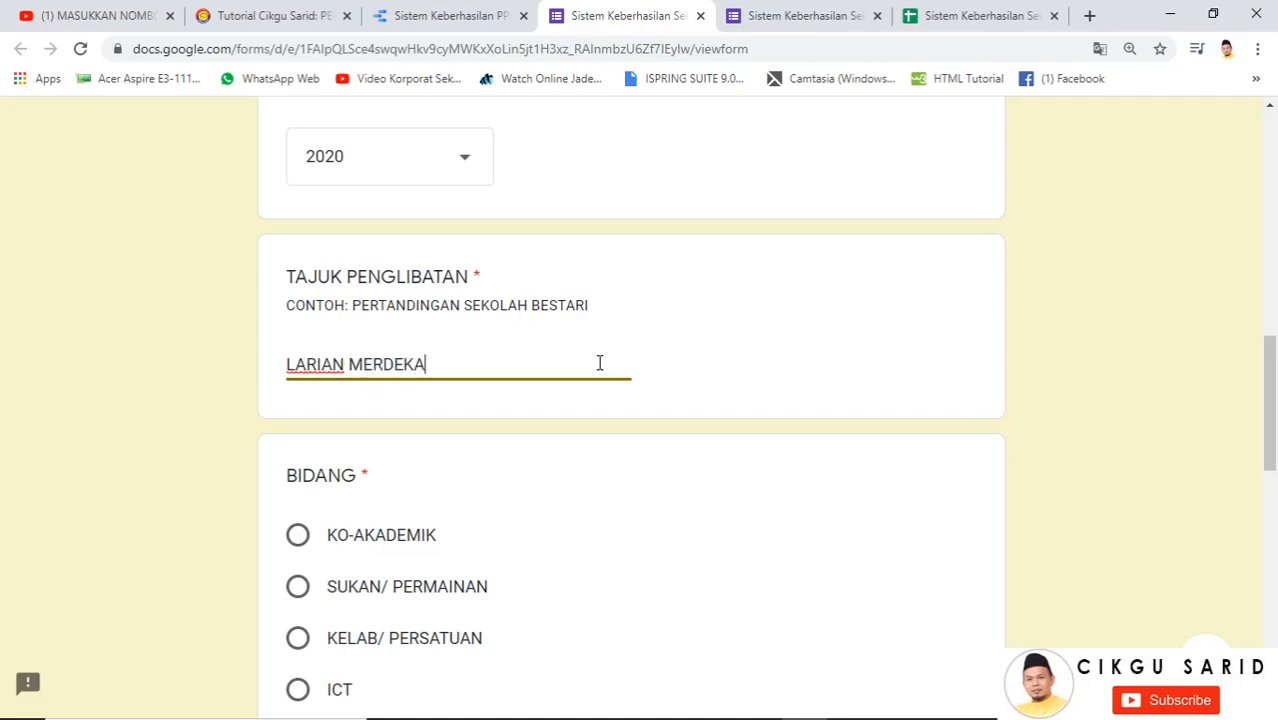
# Select SUKAN/ PERMAINAN as the field, comparing scores against the Data Studio report
pyautogui.click(450, 16)
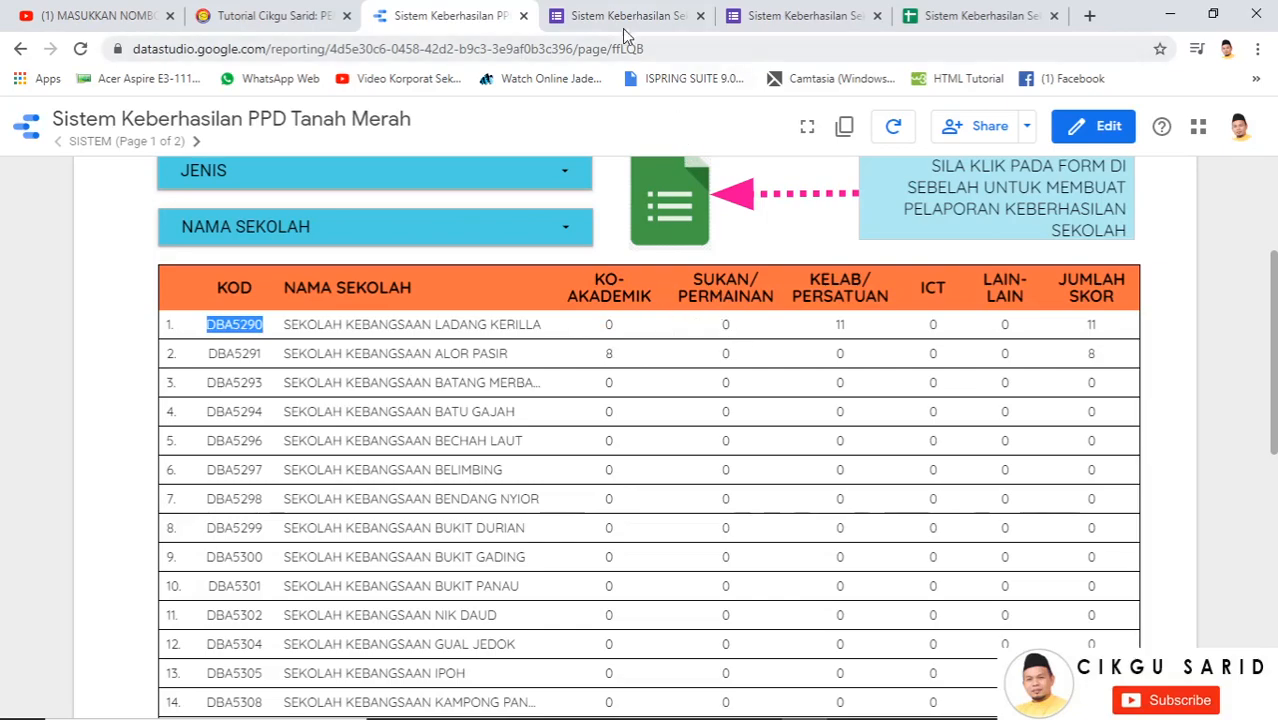
pyautogui.click(623, 18)
pyautogui.scroll(-3, 446, 405)
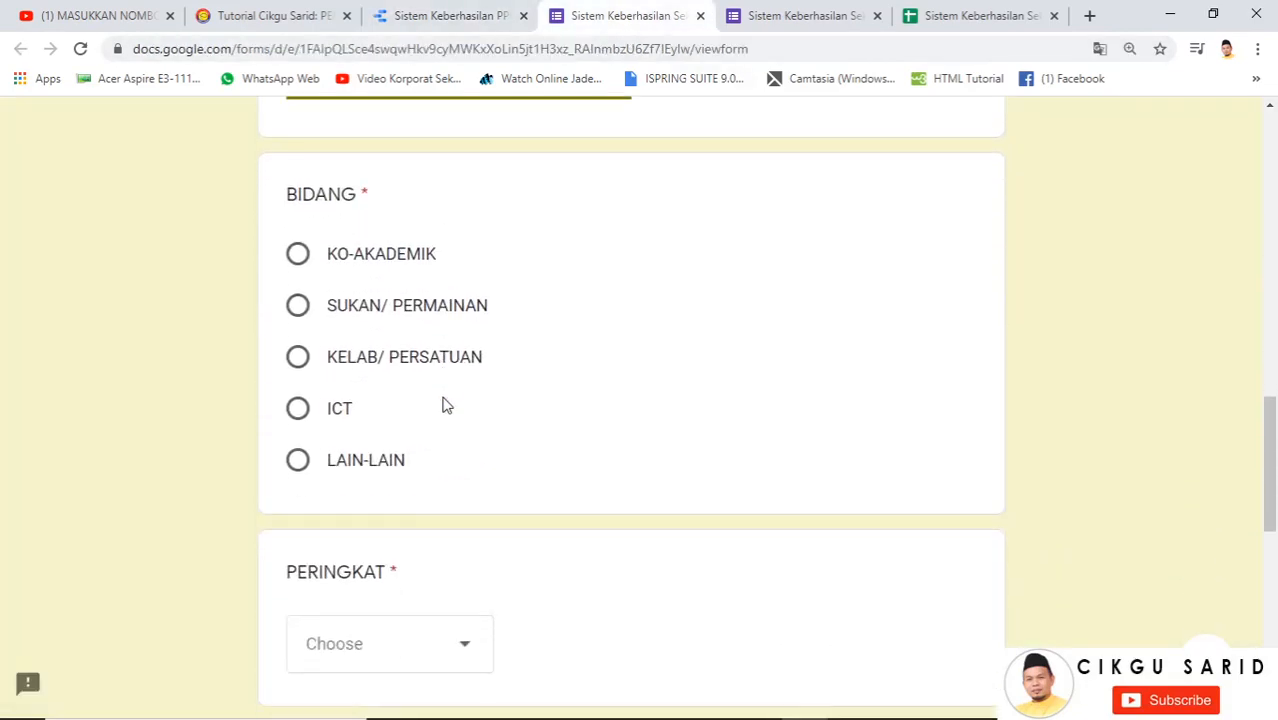
pyautogui.click(298, 306)
pyautogui.click(482, 20)
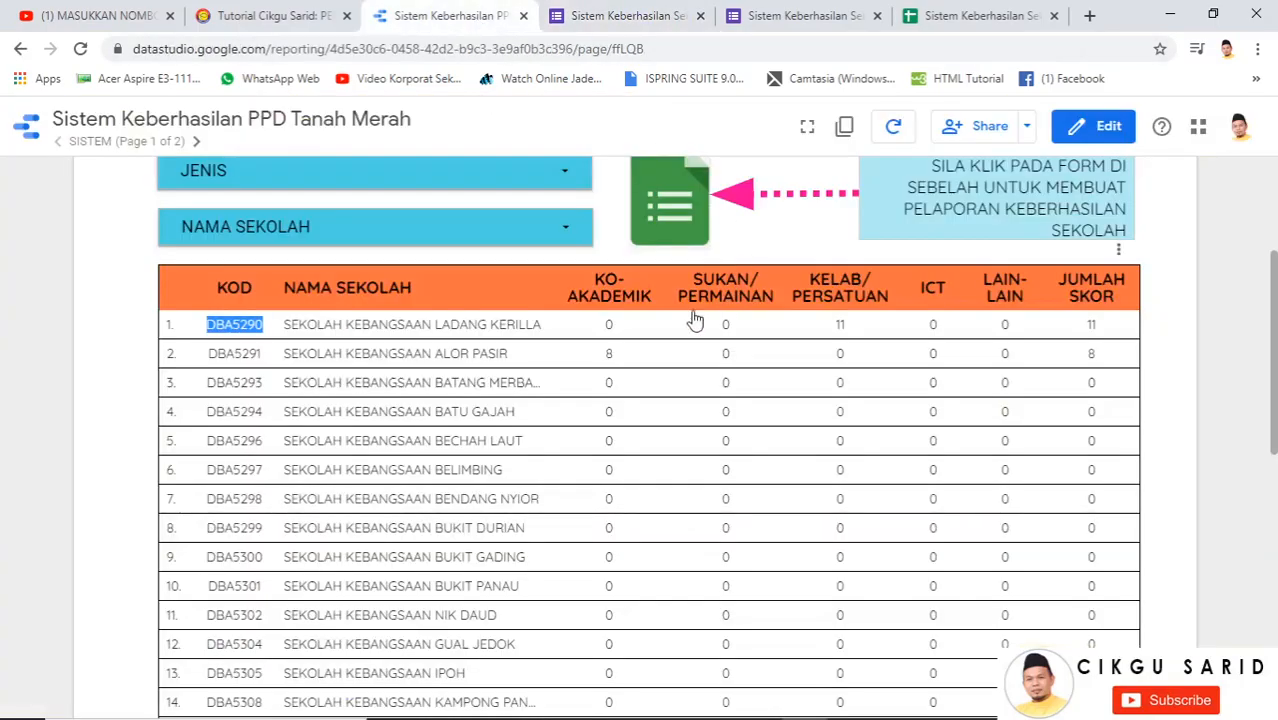
pyautogui.click(623, 18)
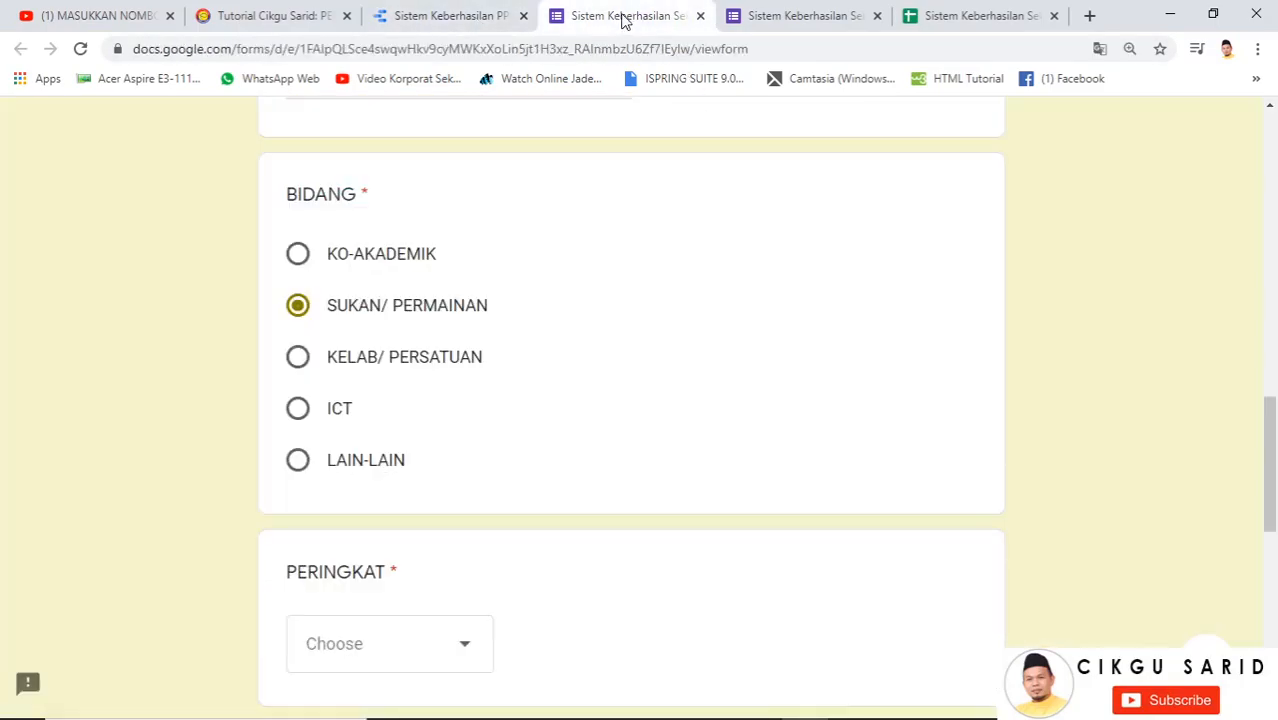
pyautogui.scroll(-3, 453, 490)
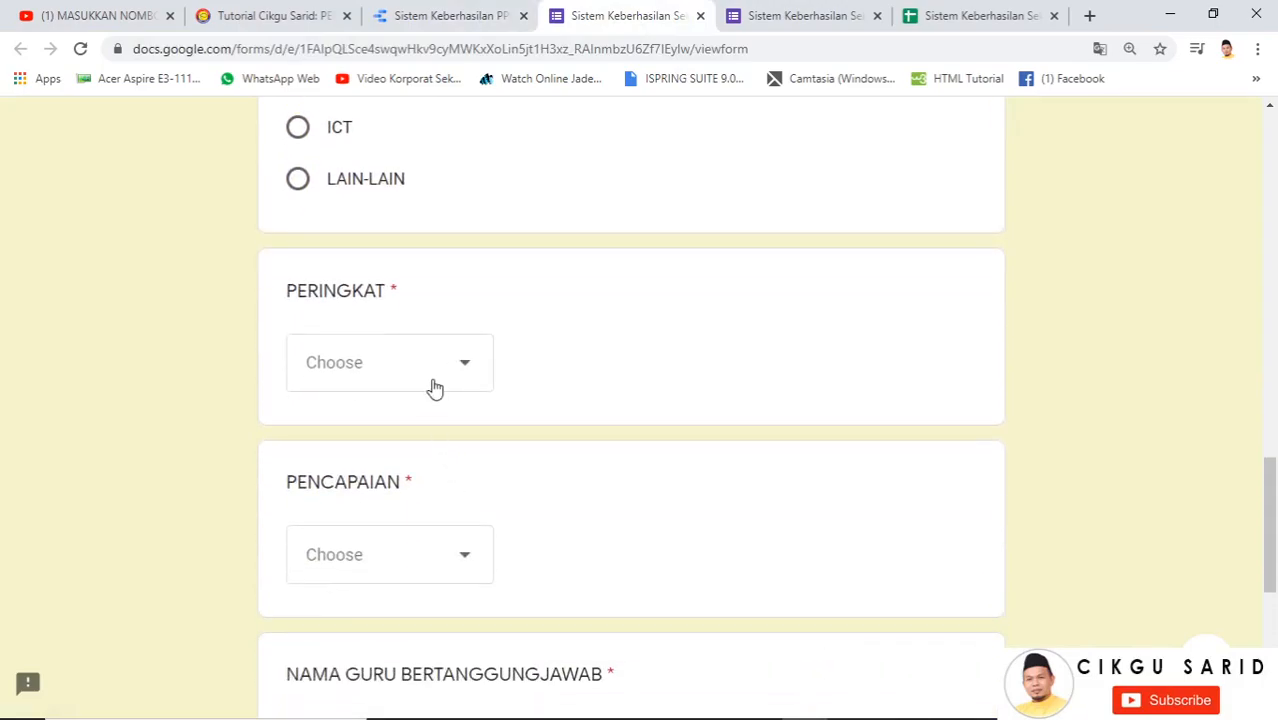
# Set the PERINGKAT level to DAERAH and the PENCAPAIAN achievement to PENYERTAAN
pyautogui.click(433, 385)
pyautogui.click(368, 605)
pyautogui.scroll(-1, 486, 468)
pyautogui.scroll(-1, 487, 467)
pyautogui.click(442, 380)
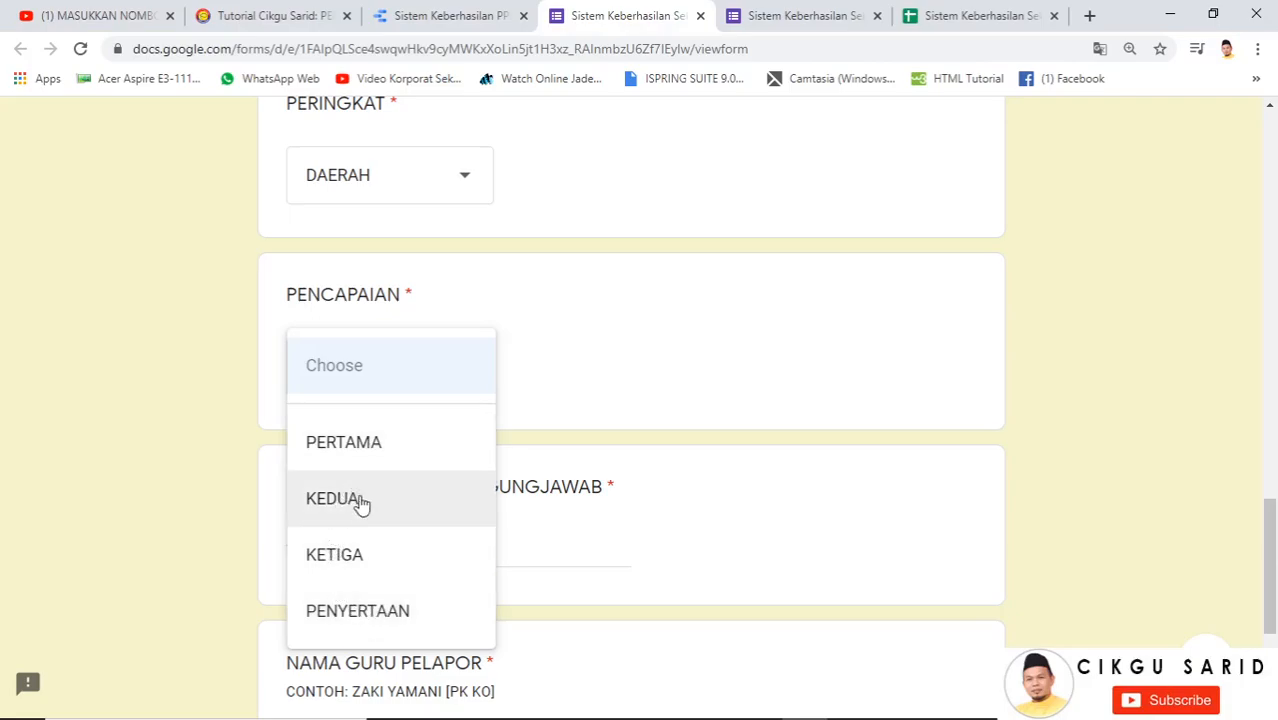
pyautogui.click(368, 604)
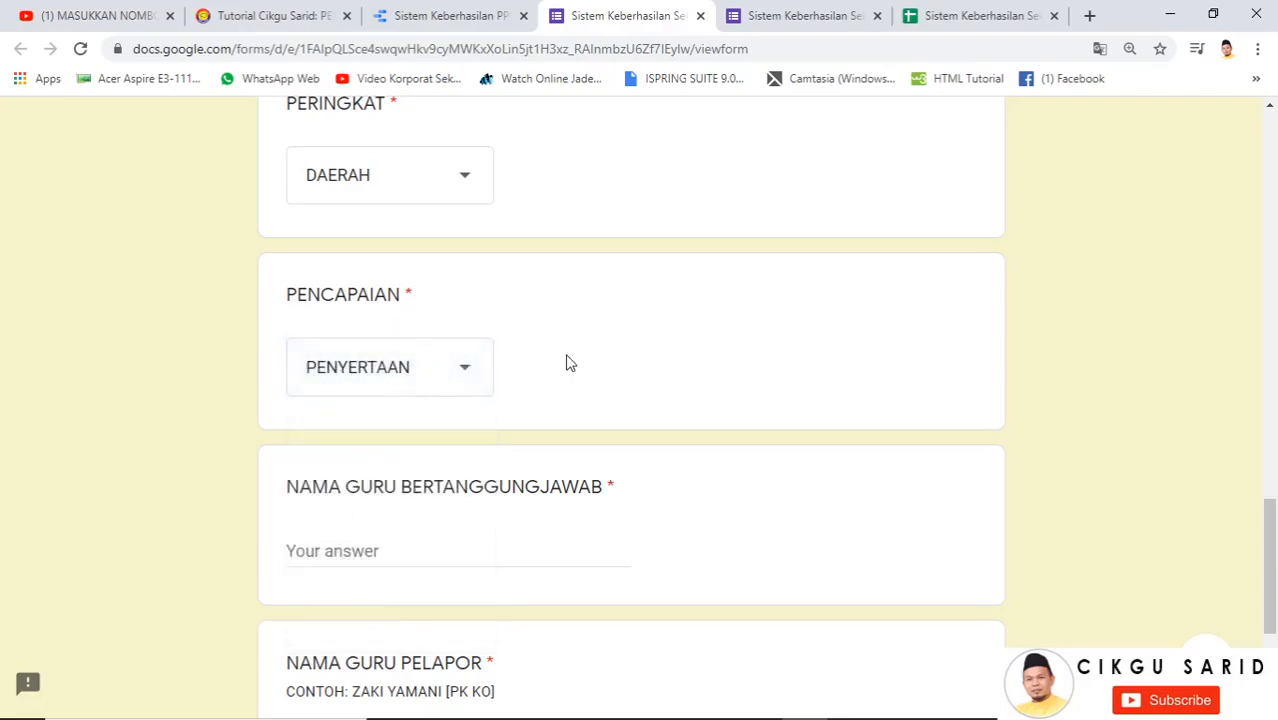
pyautogui.scroll(-3, 413, 385)
# Enter the responsible and reporting teachers' names and submit the report
pyautogui.click(324, 278)
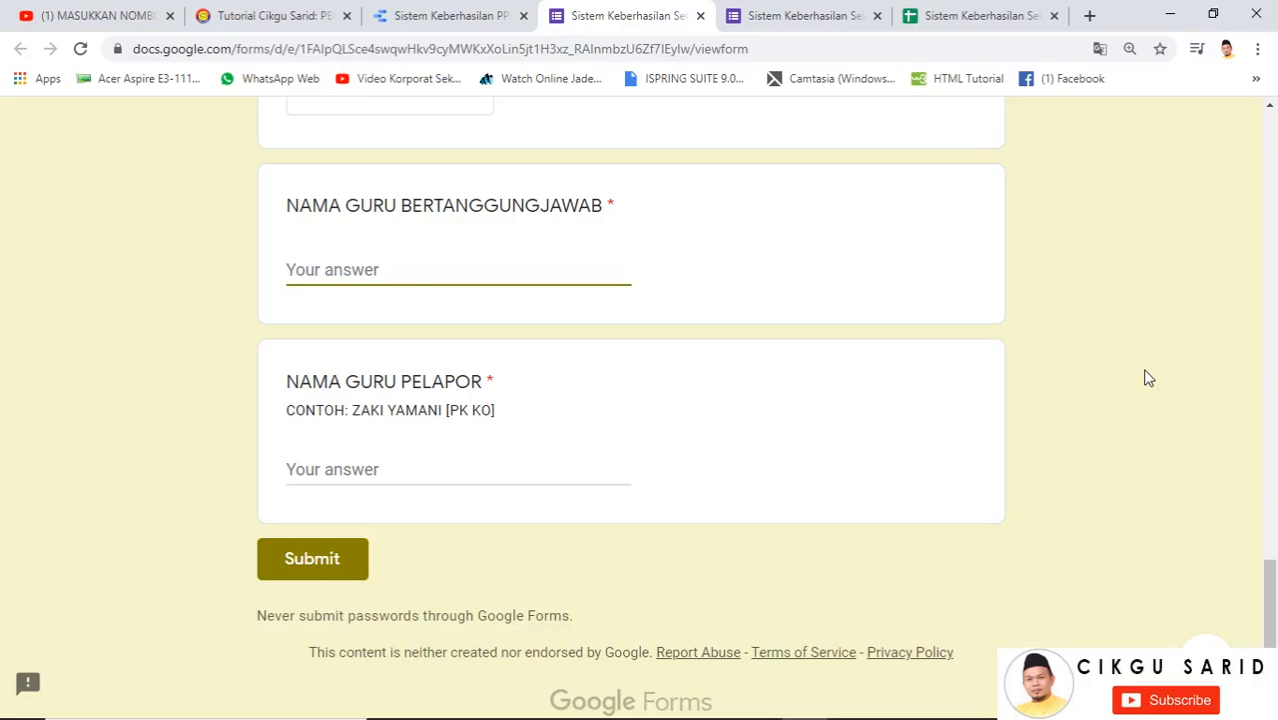
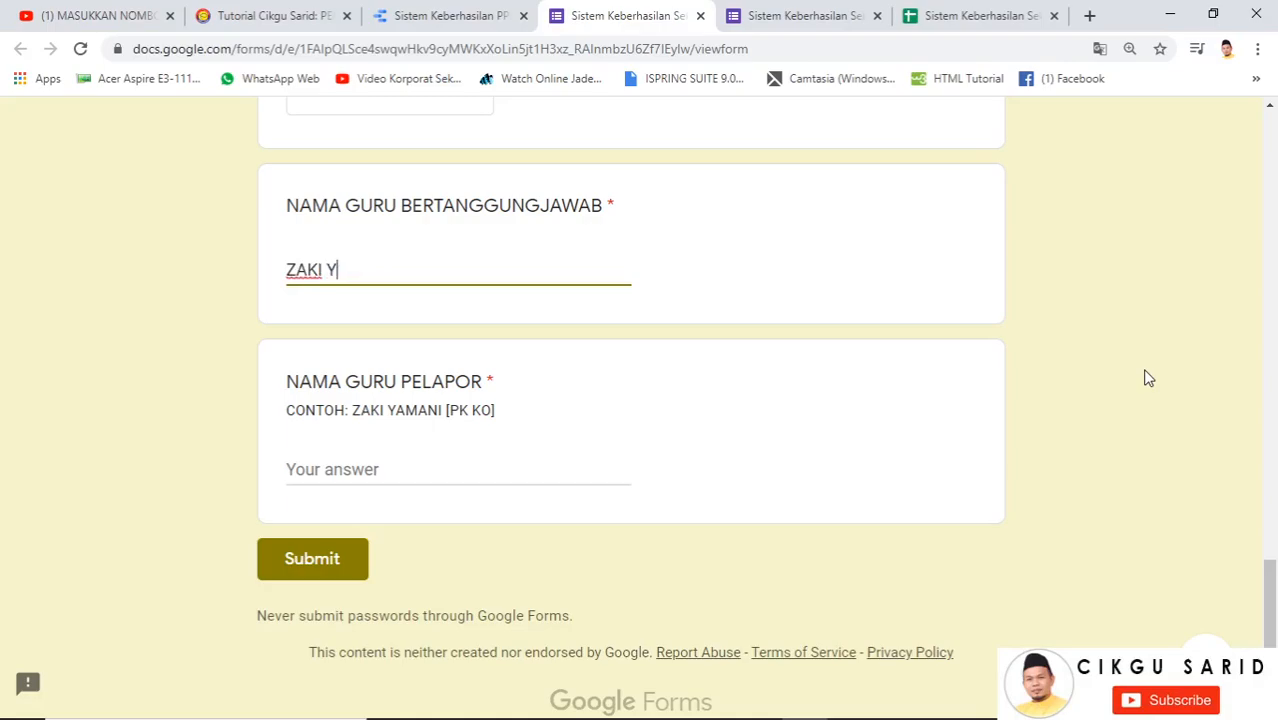
pyautogui.click(337, 466)
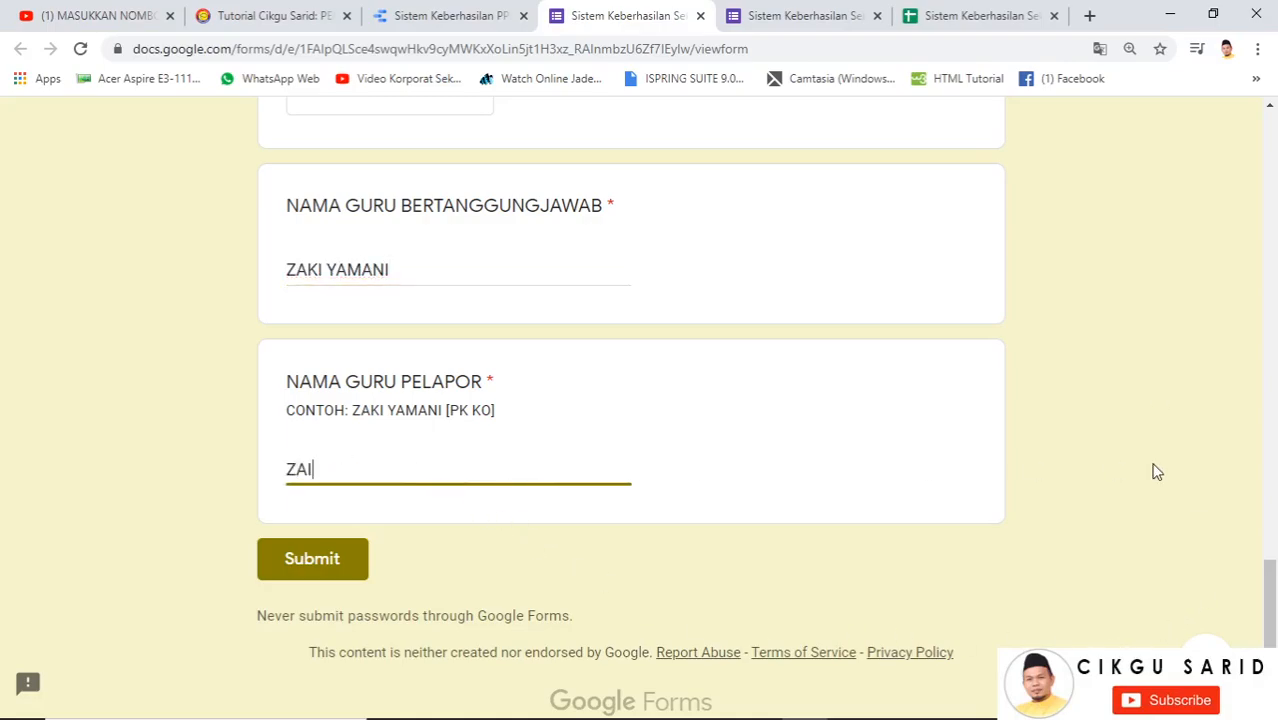
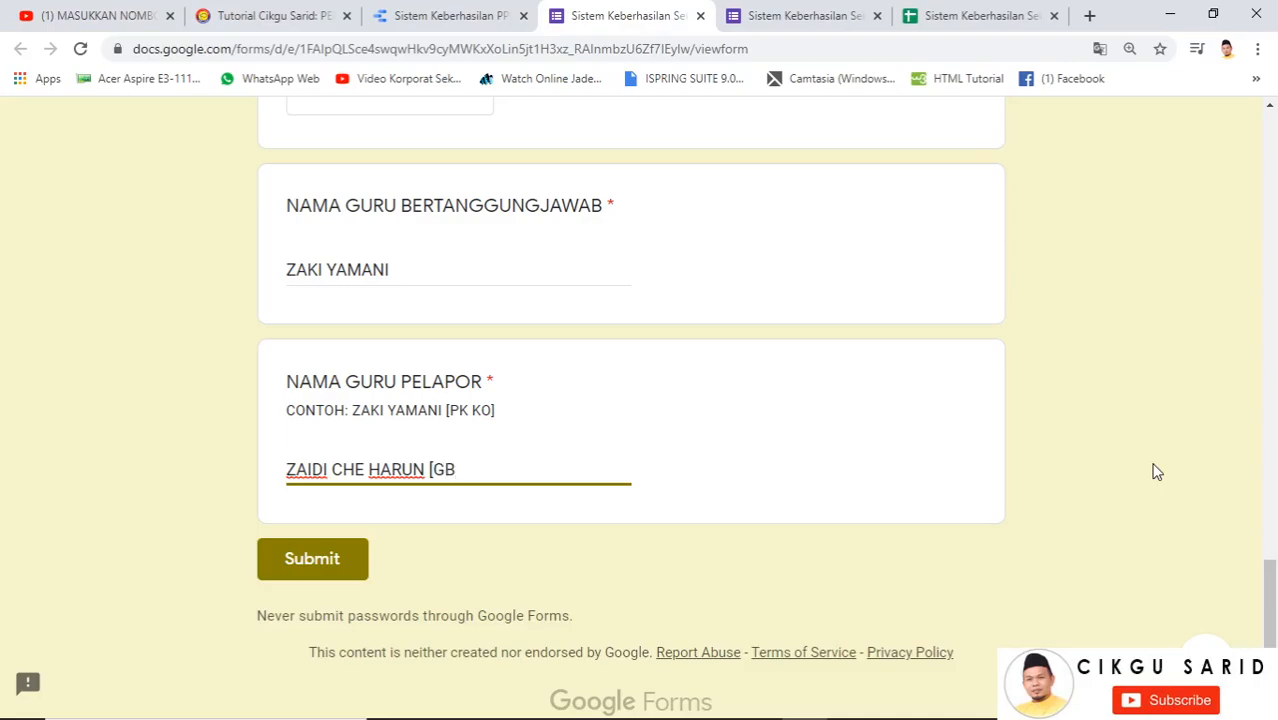
pyautogui.write(']')
pyautogui.click(324, 553)
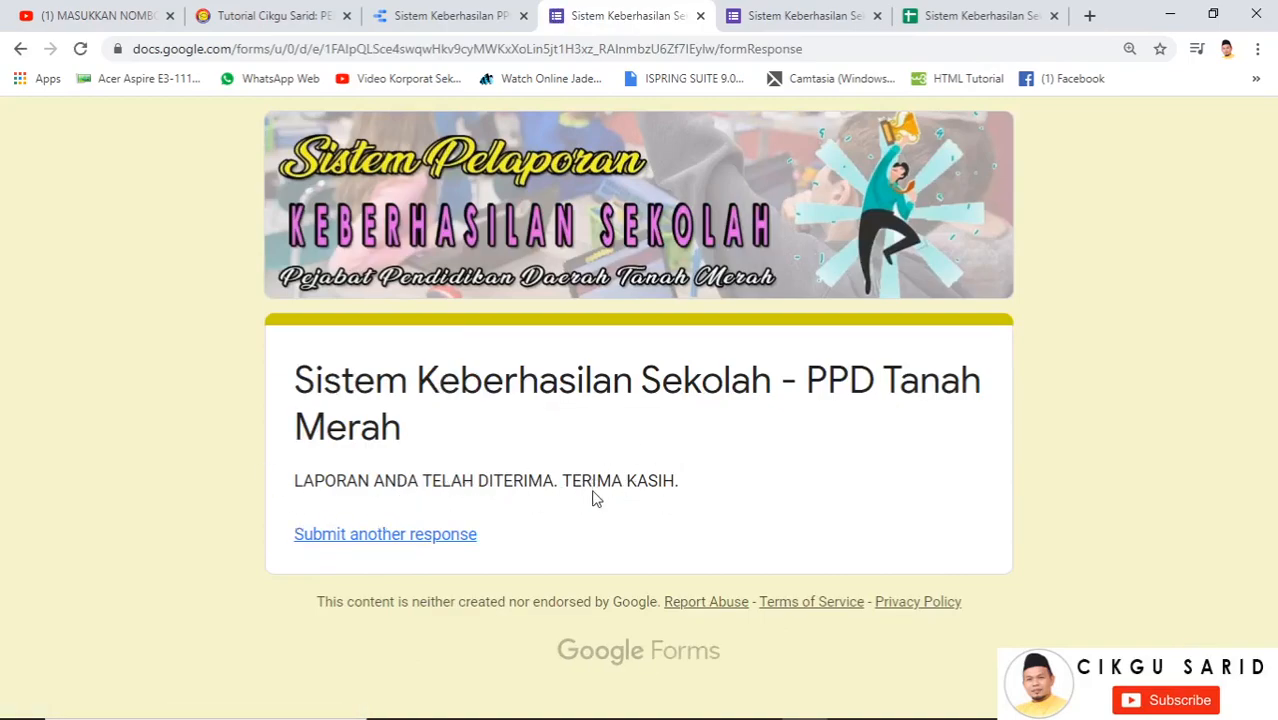
# Check the new response in the form and sheet, then refresh the report data to total 12
pyautogui.click(791, 22)
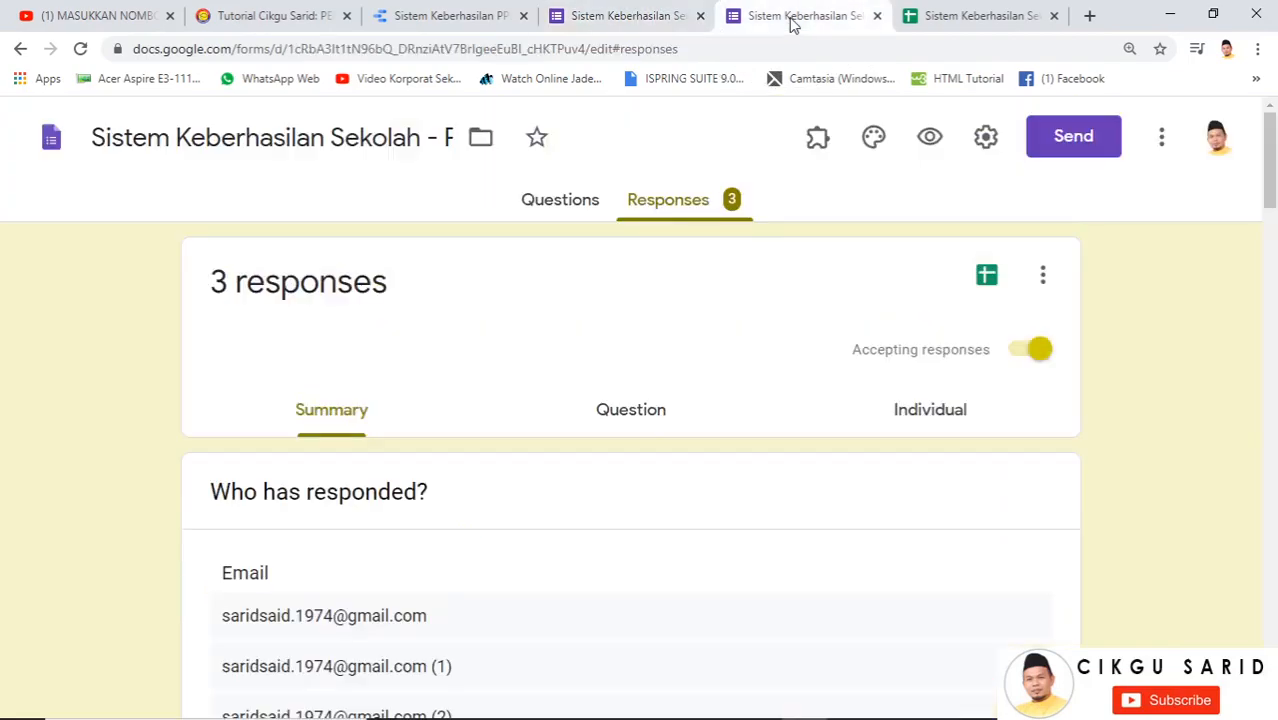
pyautogui.click(980, 18)
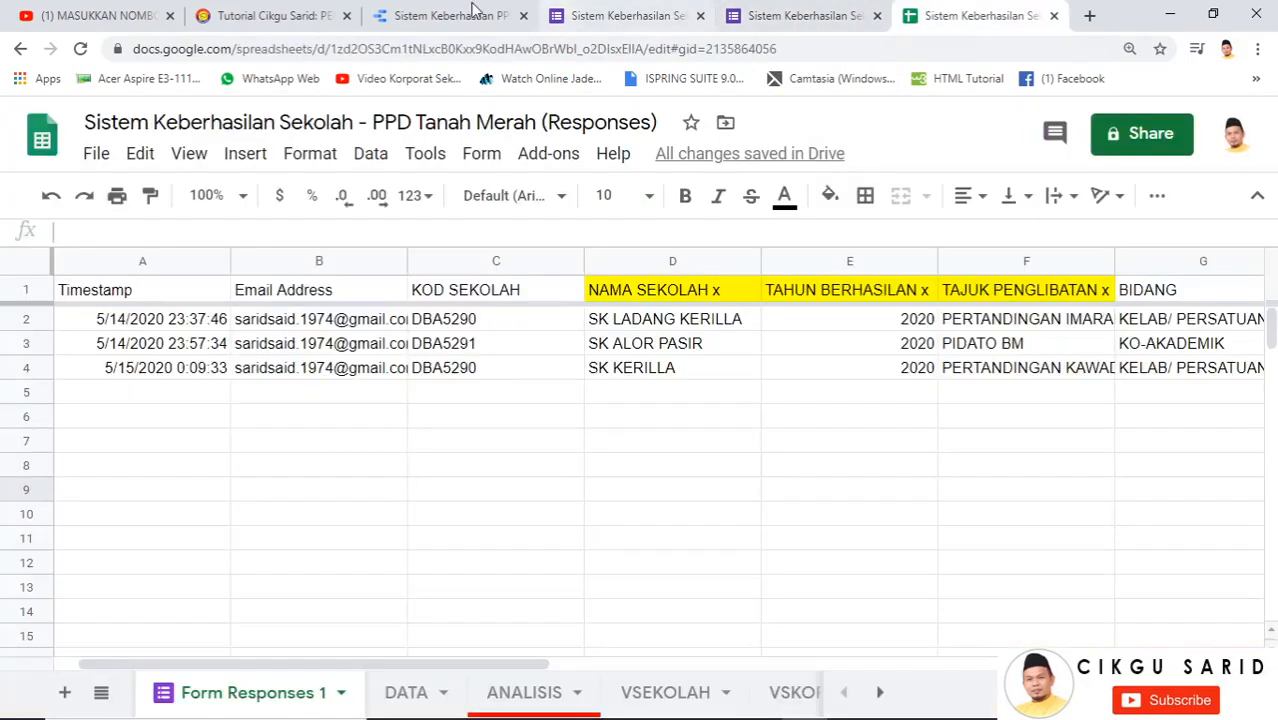
pyautogui.click(450, 16)
pyautogui.scroll(3, 799, 362)
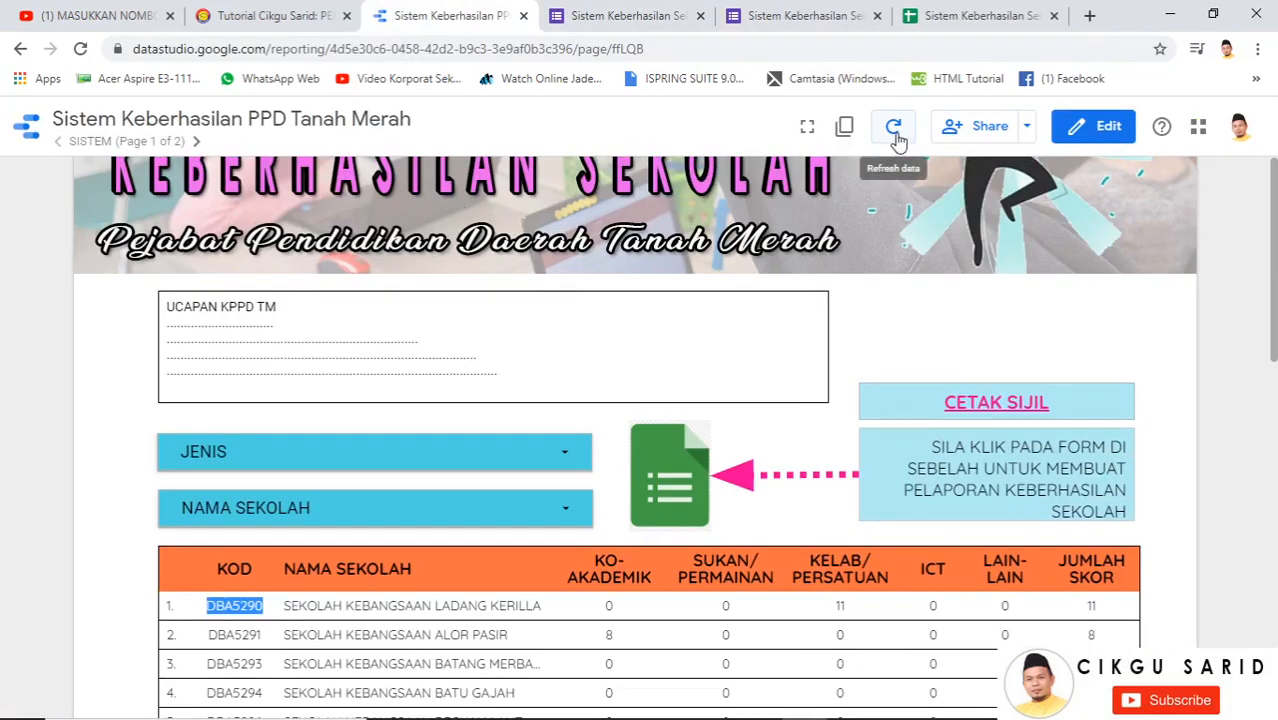
pyautogui.scroll(-2, 730, 442)
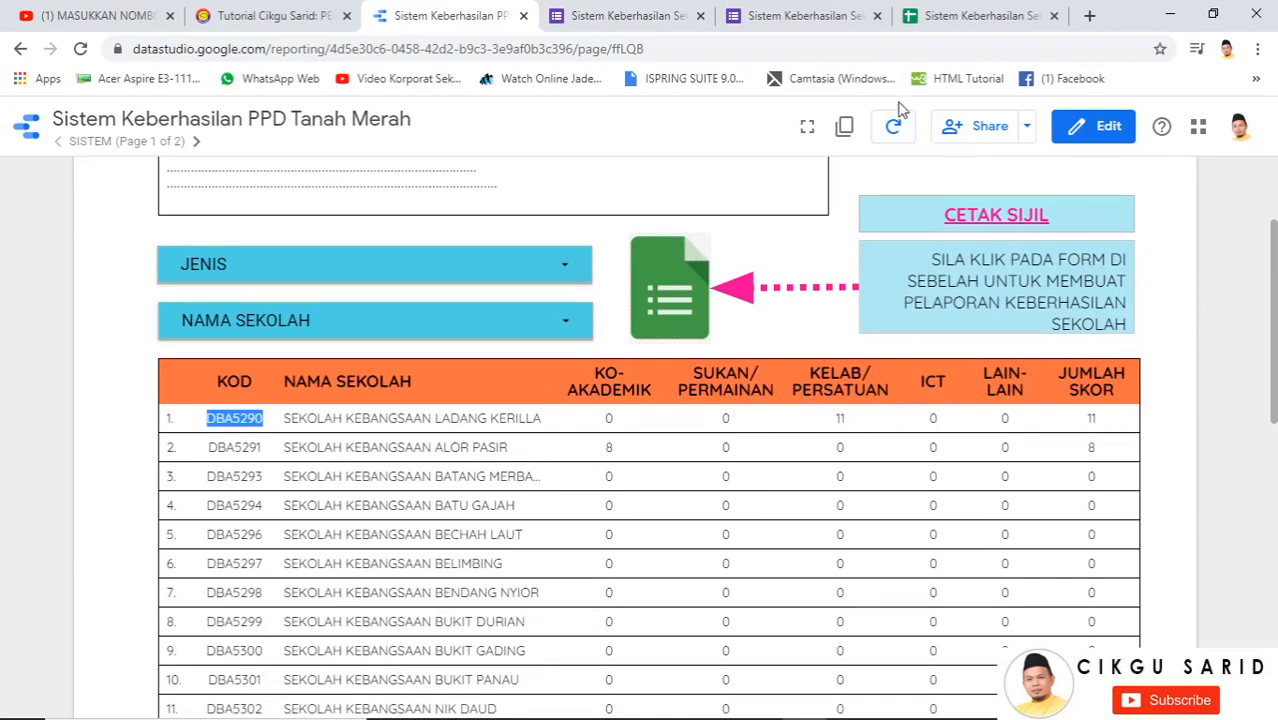
pyautogui.click(893, 131)
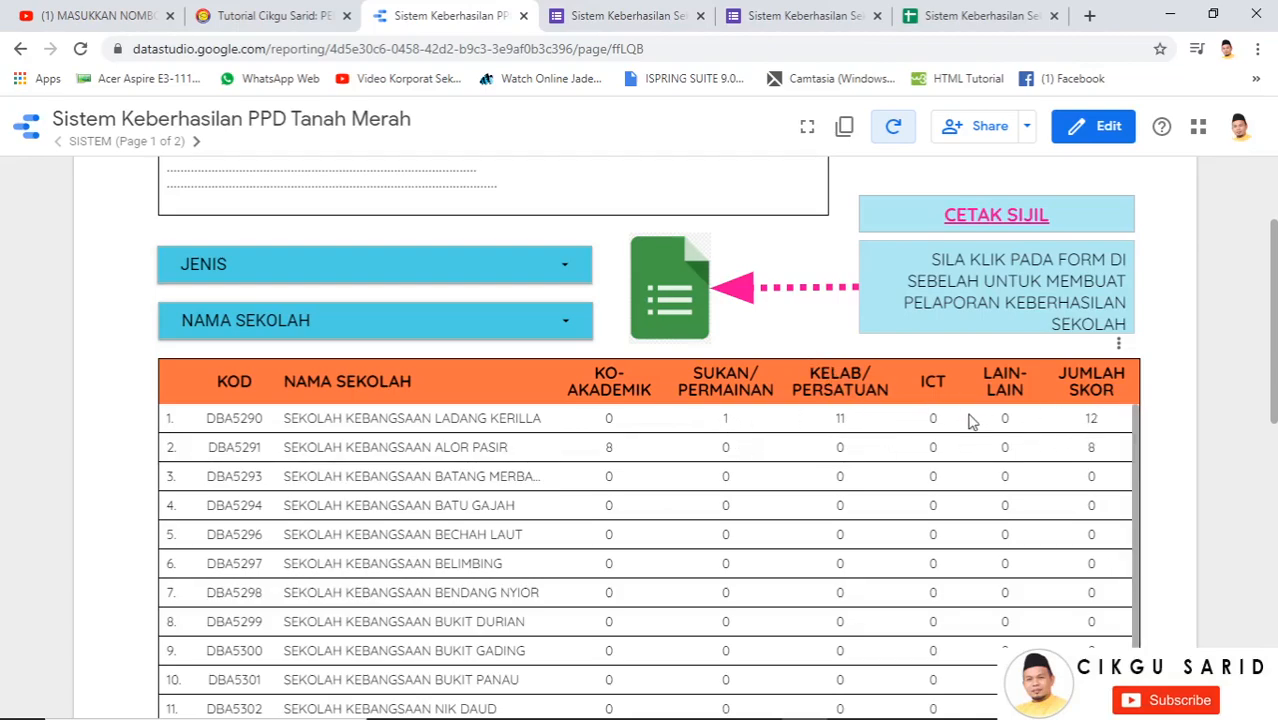
pyautogui.scroll(1, 970, 422)
# On the CETAK SIJIL page, open the LARIAN MERDEKA PAUTAN SIJIL link in row 4
pyautogui.click(970, 312)
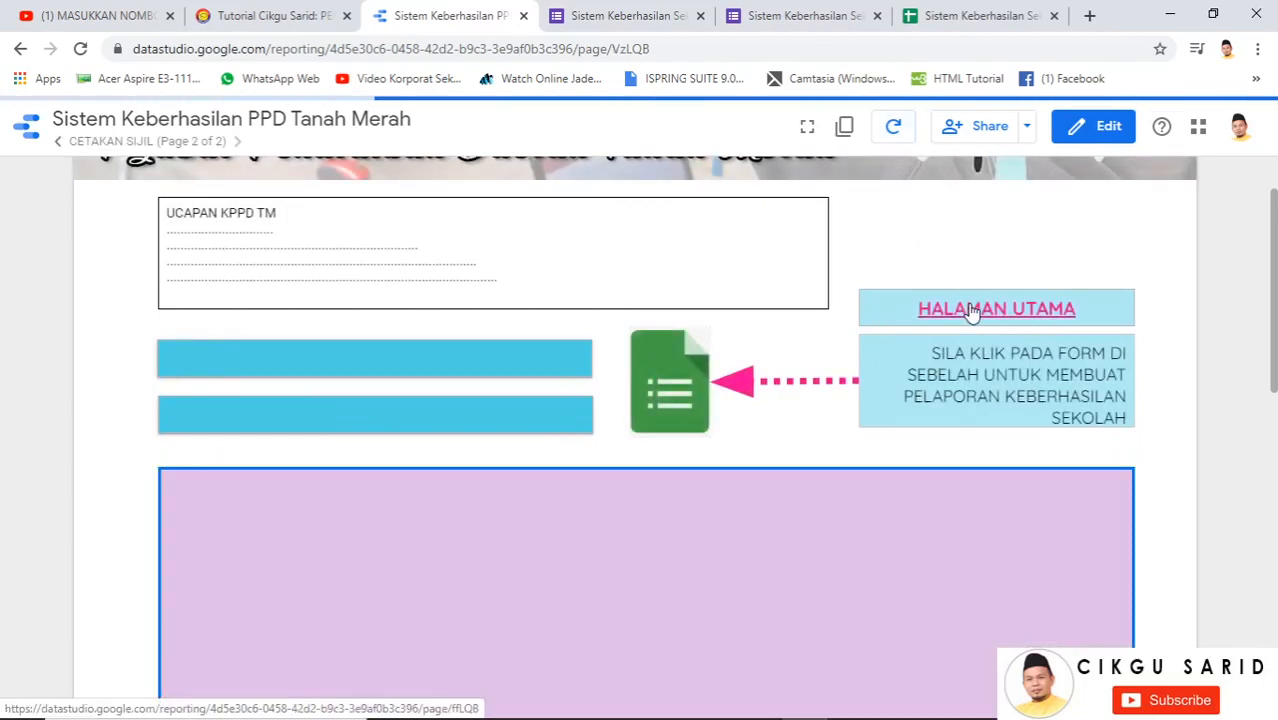
pyautogui.scroll(-2, 450, 437)
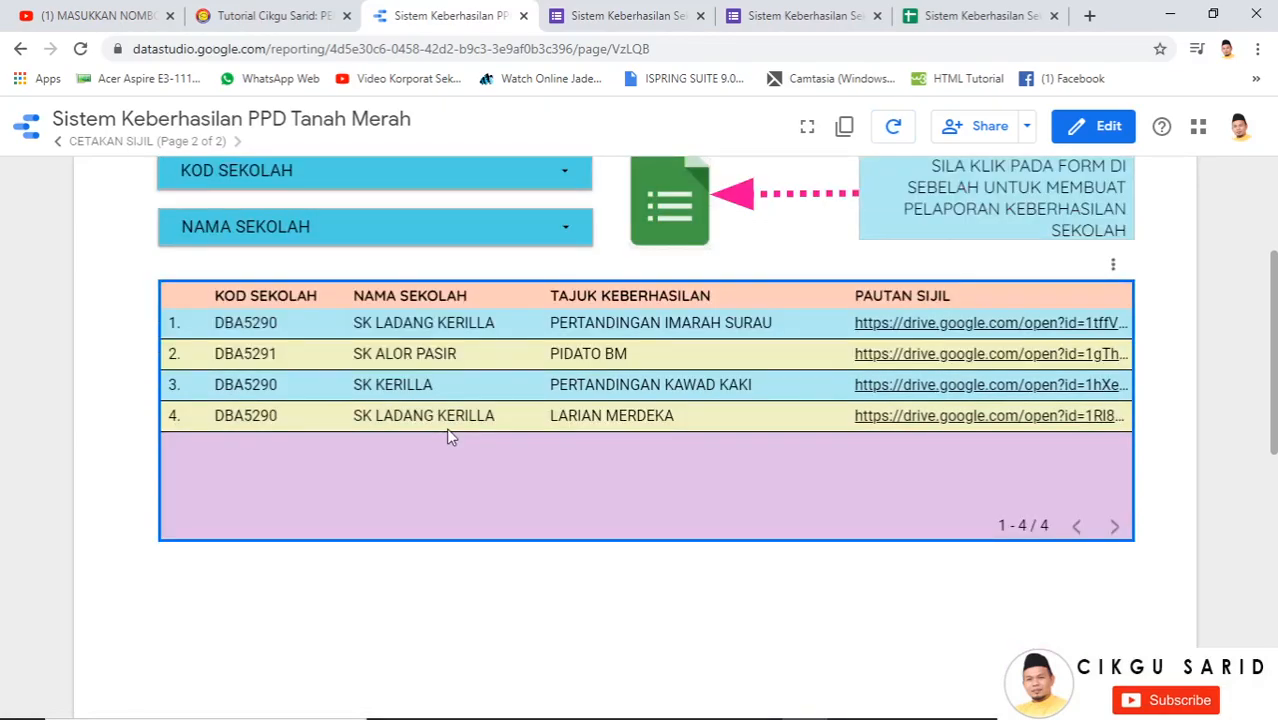
pyautogui.click(962, 425)
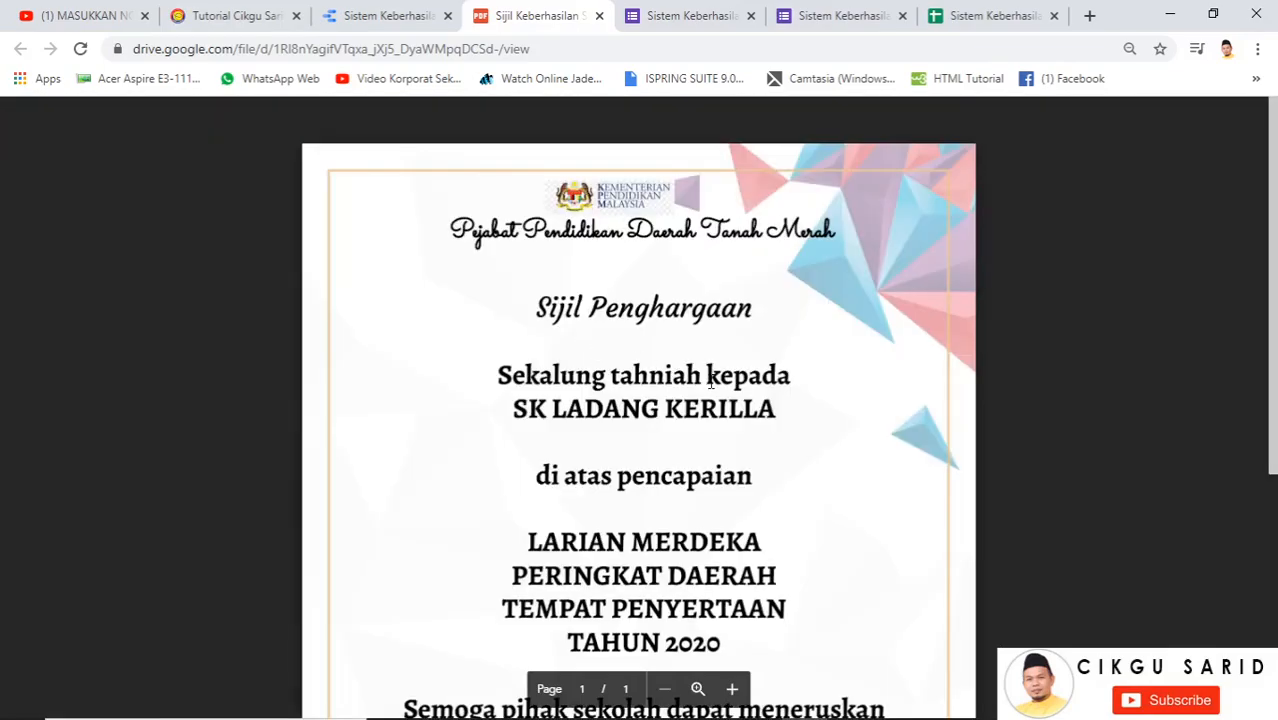
# Scroll through the LARIAN MERDEKA DAERAH-level certificate PDF for SK LADANG KERILLA
pyautogui.scroll(-2, 799, 486)
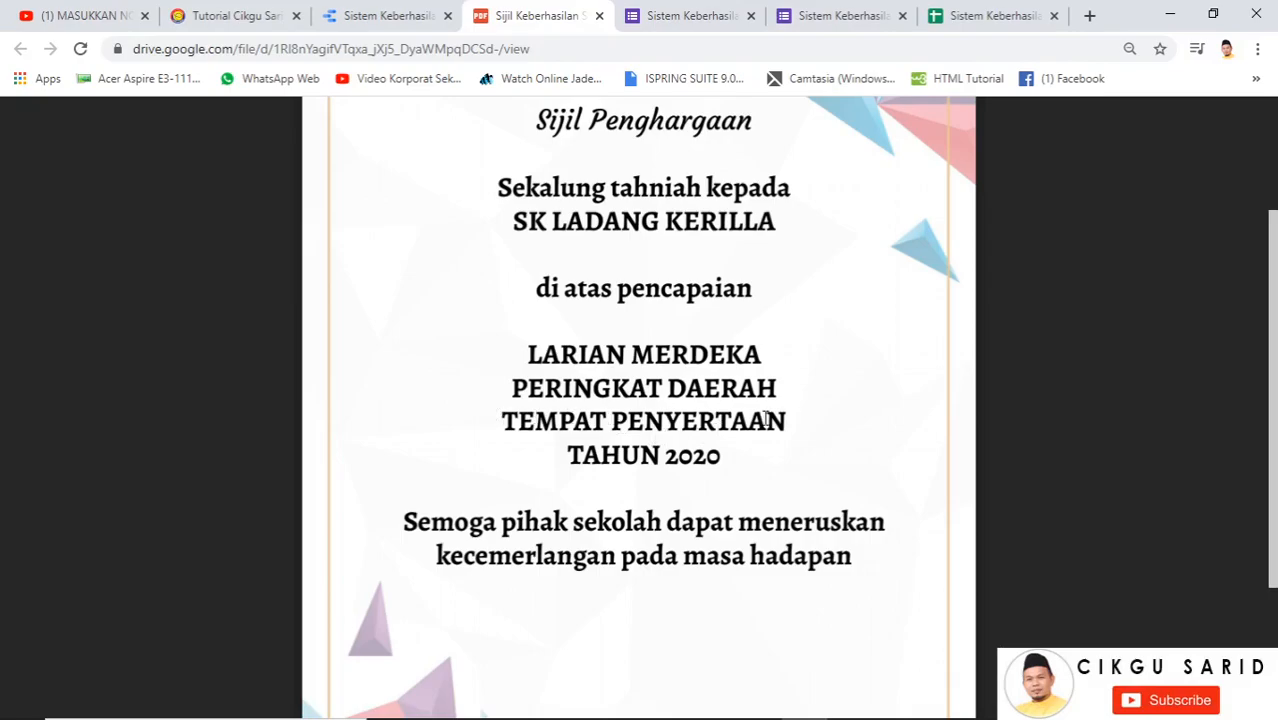
pyautogui.scroll(-2, 707, 451)
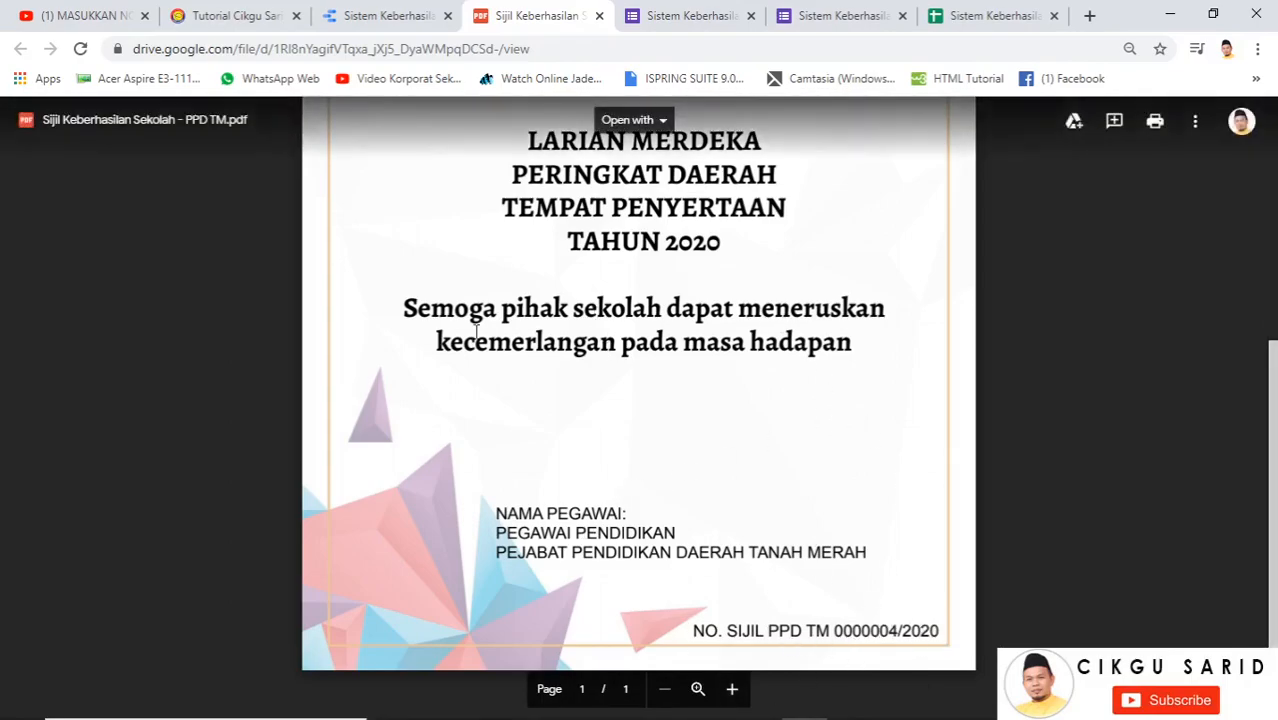
pyautogui.scroll(3, 399, 205)
# Return to the report's CETAKAN SIJIL page and review its four certificate links
pyautogui.click(380, 15)
pyautogui.scroll(5, 524, 292)
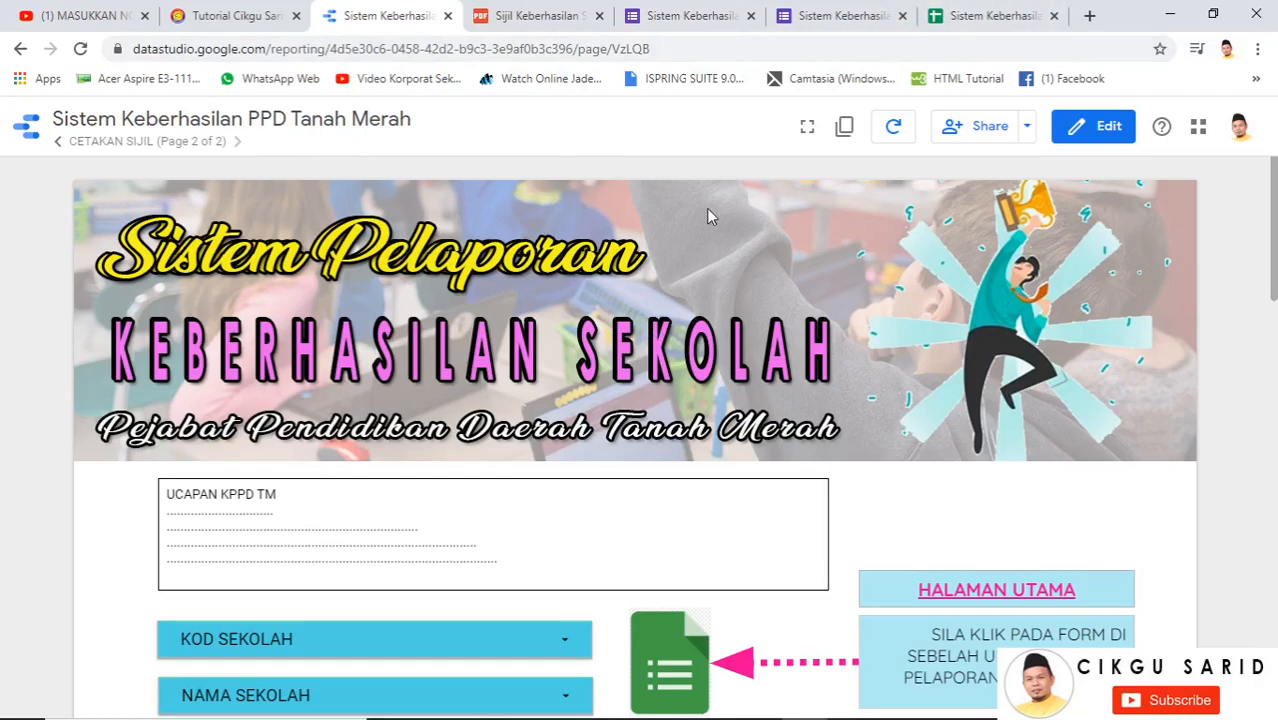
pyautogui.scroll(-4, 628, 316)
pyautogui.scroll(-1, 627, 311)
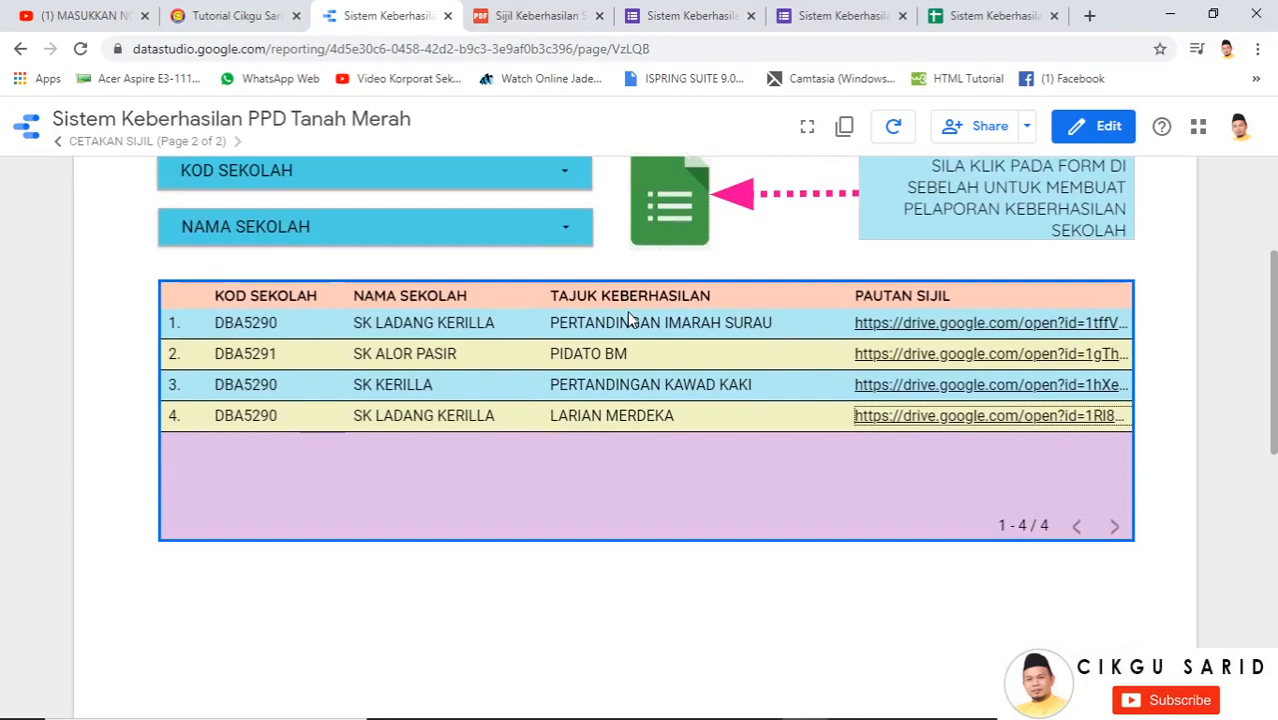
pyautogui.scroll(5, 590, 325)
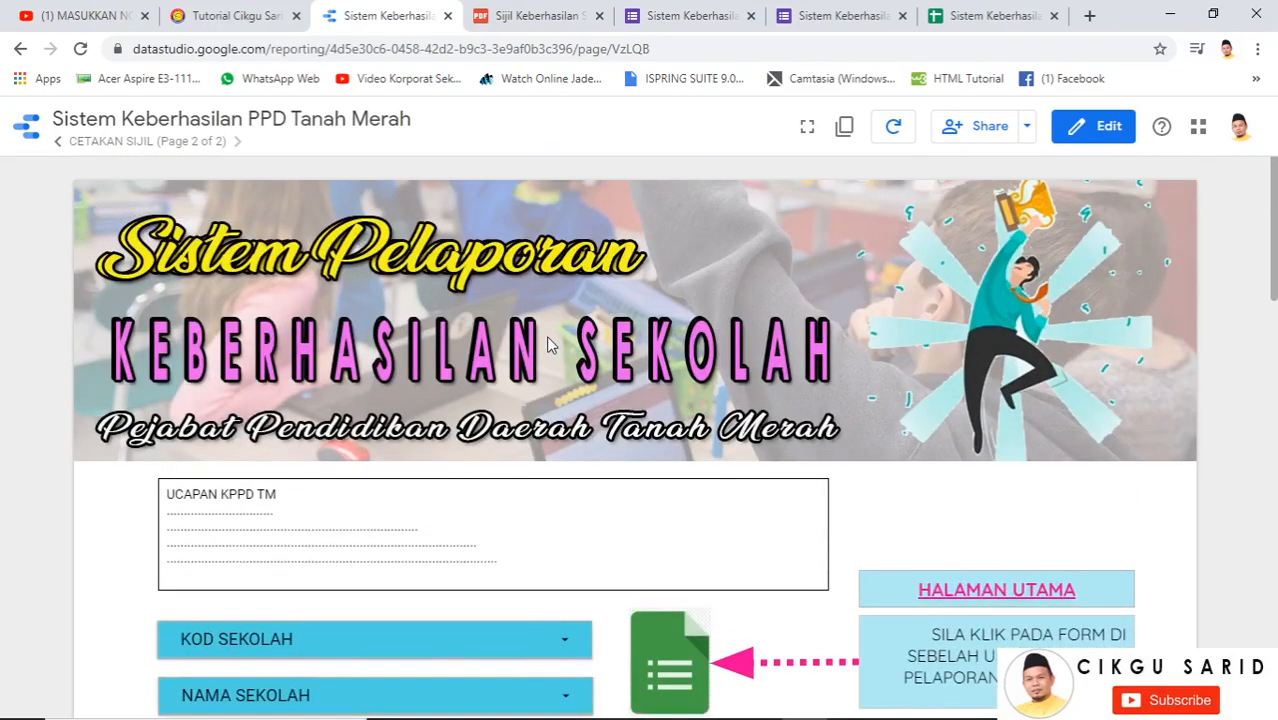